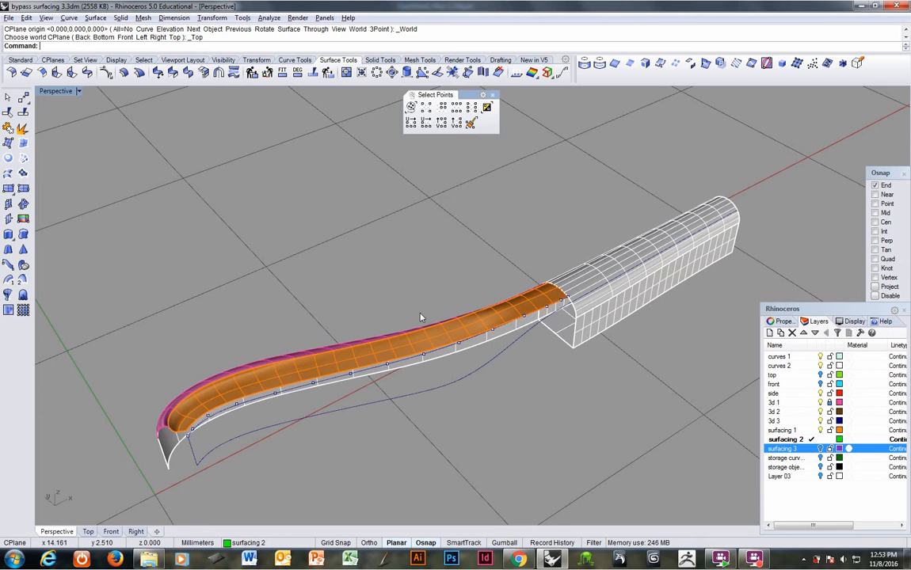
right_drag(496, 349, 422, 356)
scroll(533, 328, up, 3)
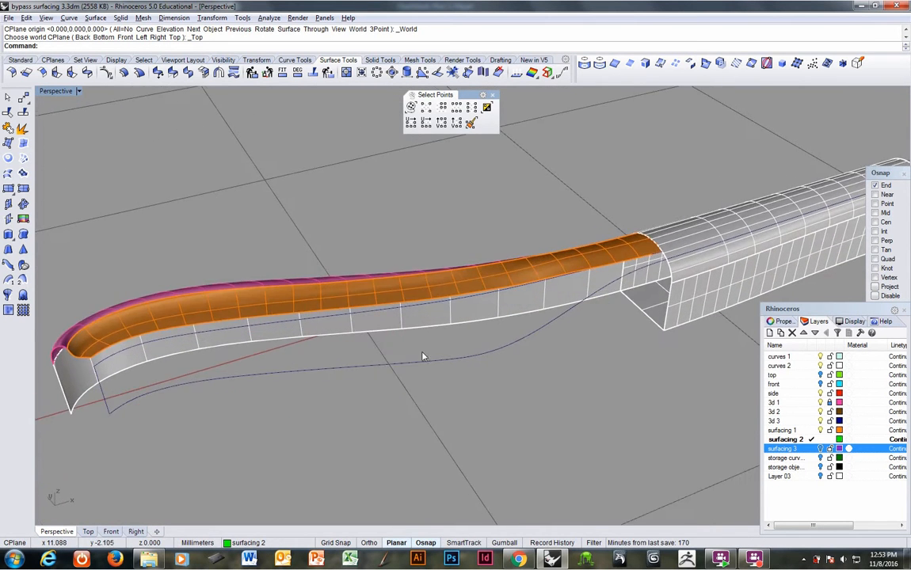
mouse_move(191, 333)
right_down()
mouse_move(201, 315)
mouse_move(204, 333)
right_up()
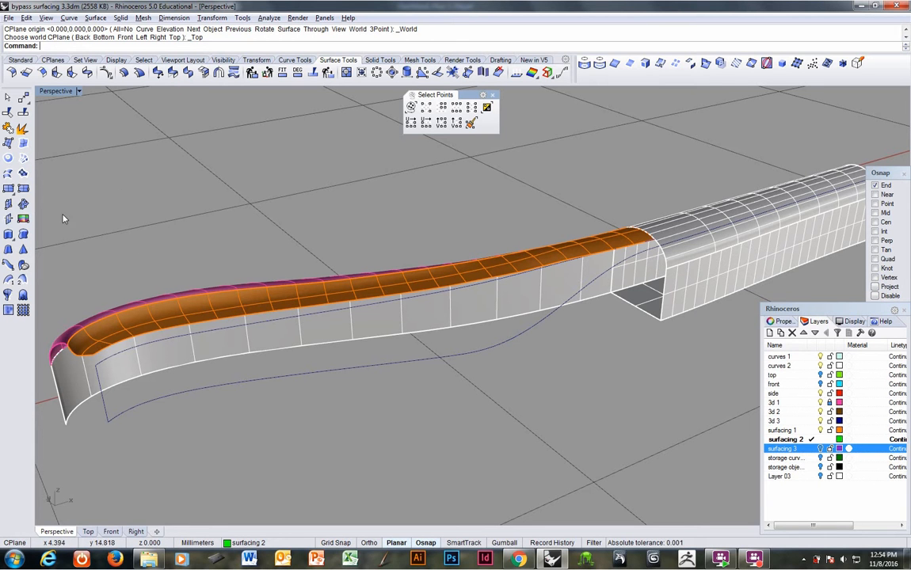
click(14, 169)
click(489, 348)
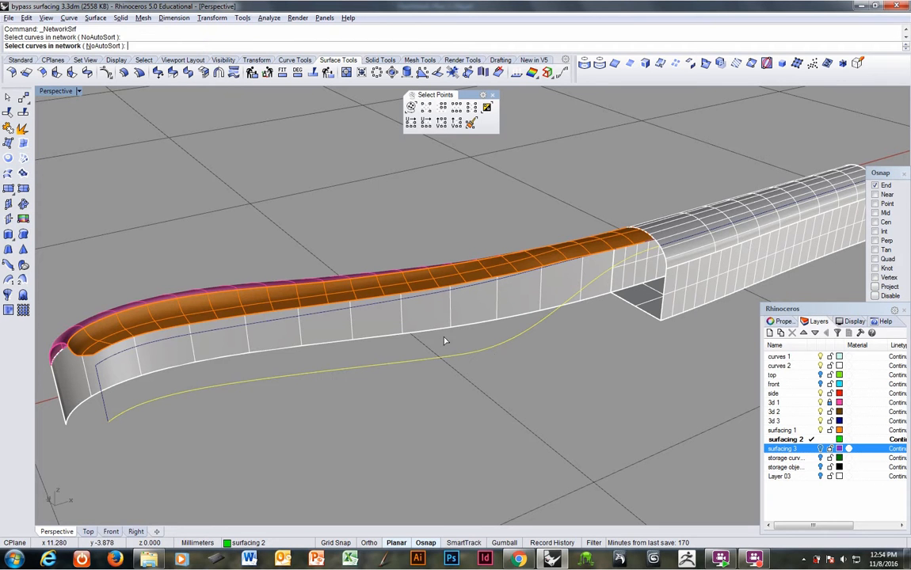
click(335, 274)
click(102, 418)
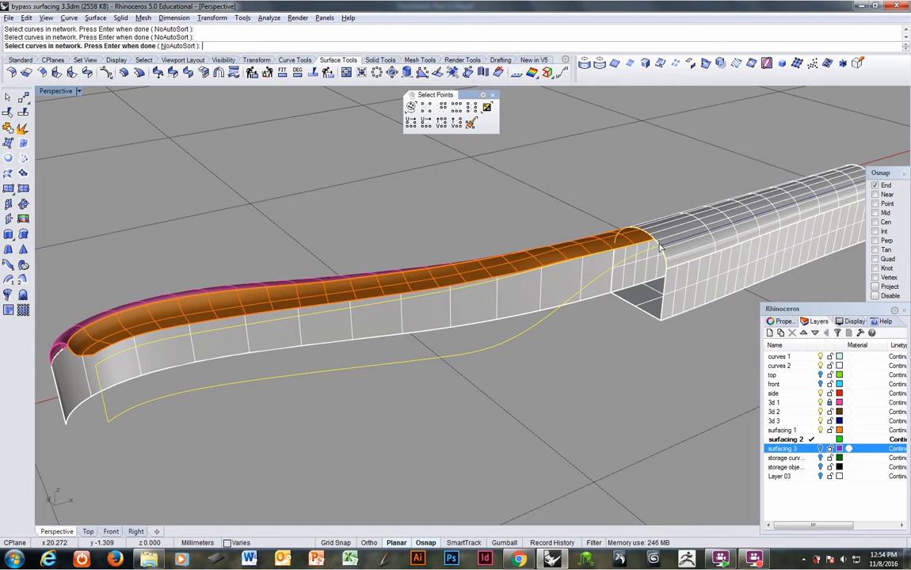
key(Escape)
right_drag(659, 248, 669, 298)
scroll(669, 299, up, 5)
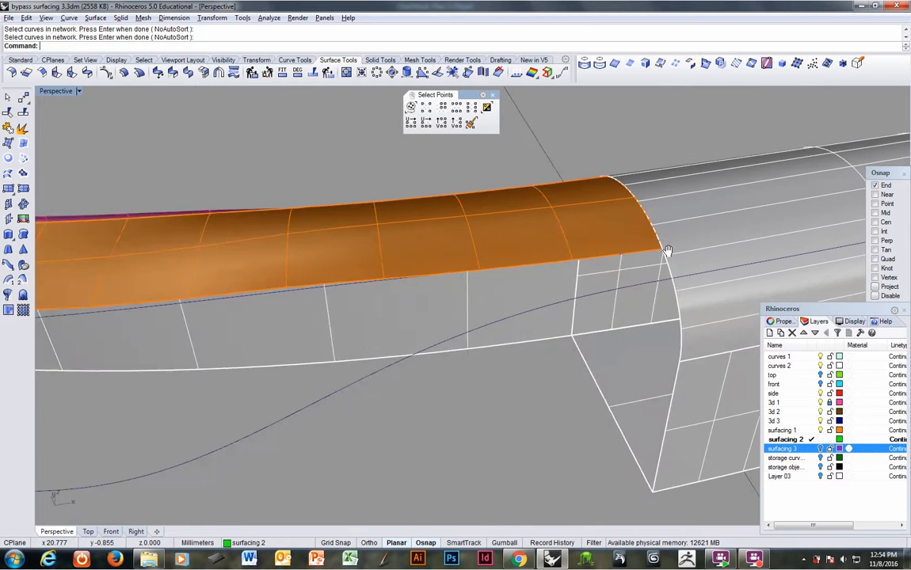
right_click(533, 309)
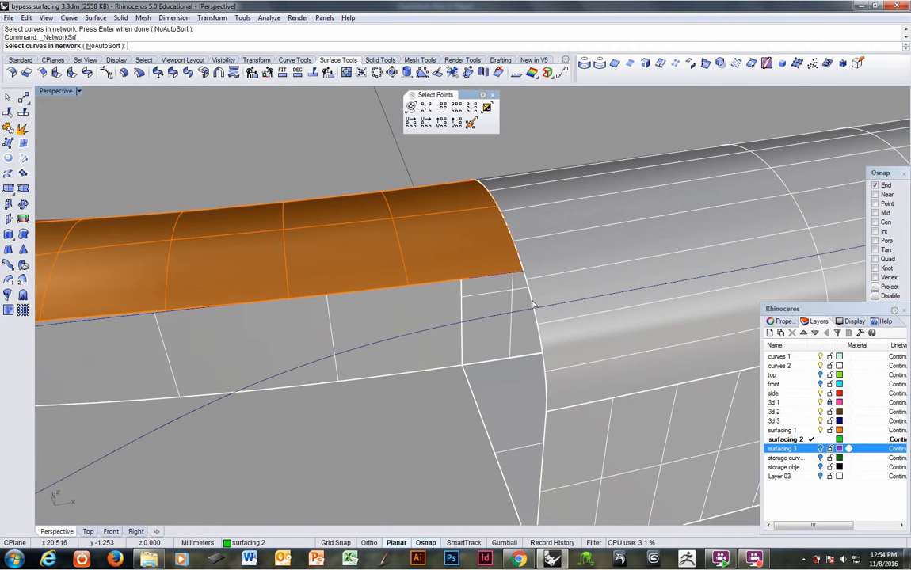
click(533, 307)
click(533, 307)
click(524, 322)
key(Escape)
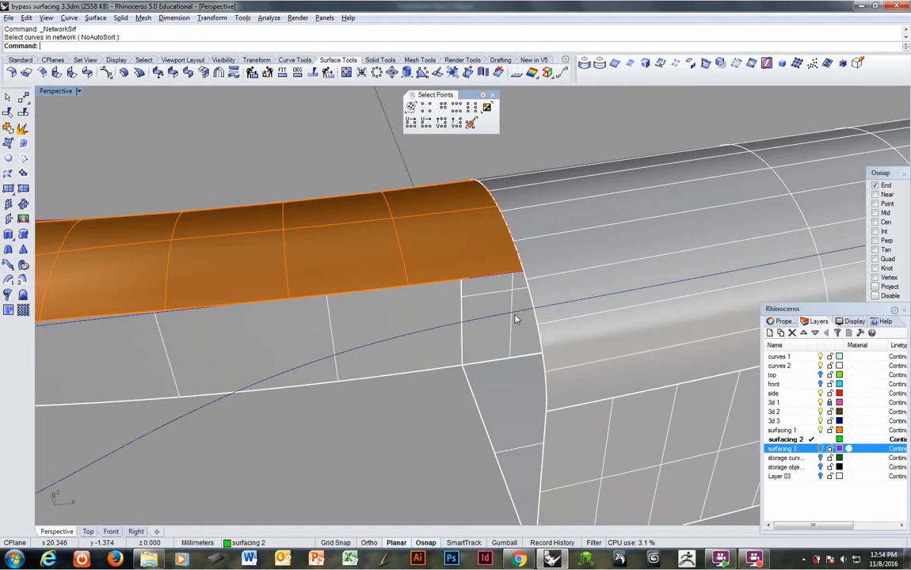
click(513, 315)
right_click(501, 285)
click(496, 277)
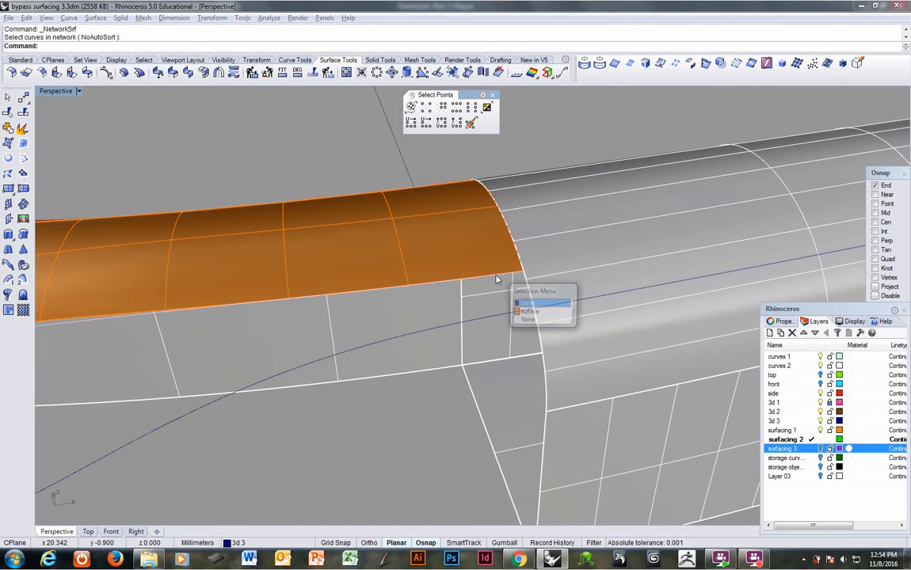
click(538, 301)
key(Escape)
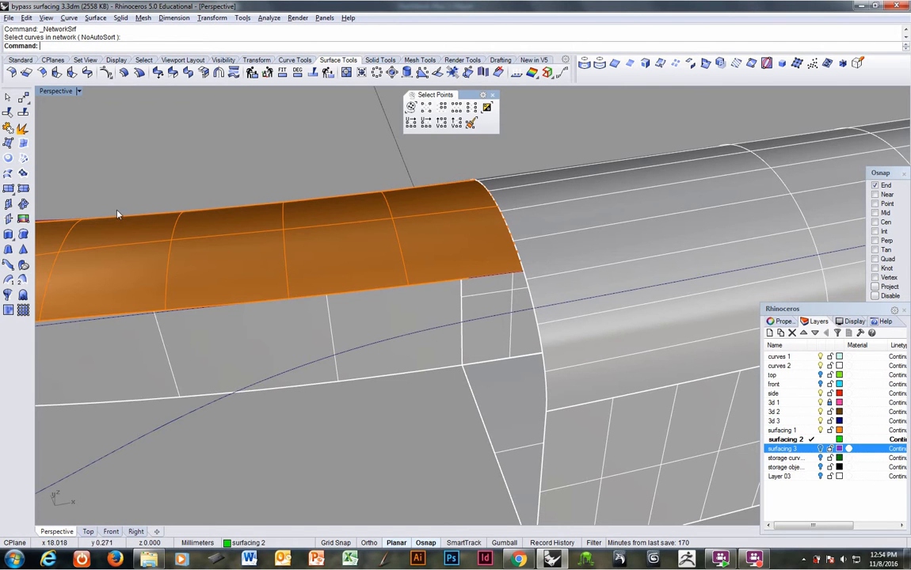
Step: Build a network surface from the two long blue side curves, the front end line and the handle's polysurface edge, with tangency at the handle
click(23, 159)
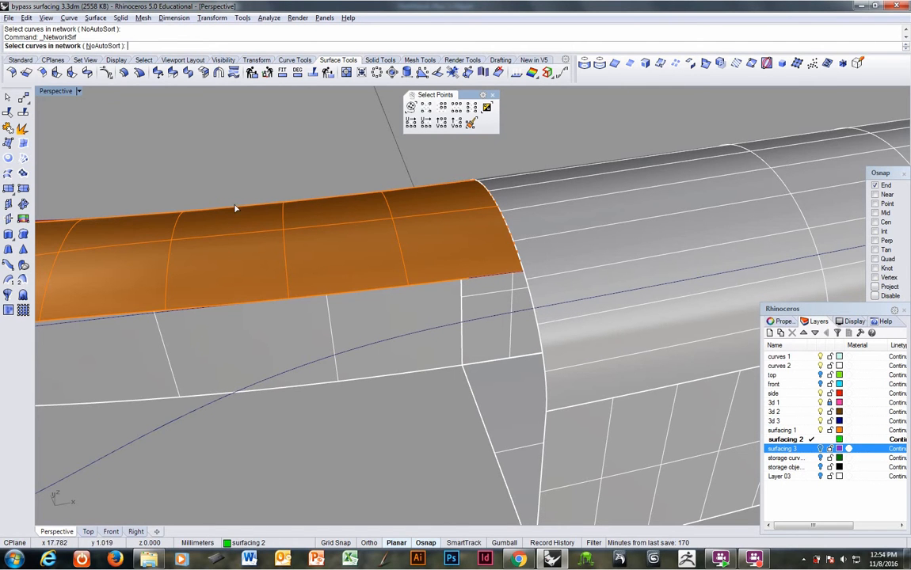
click(510, 315)
click(504, 276)
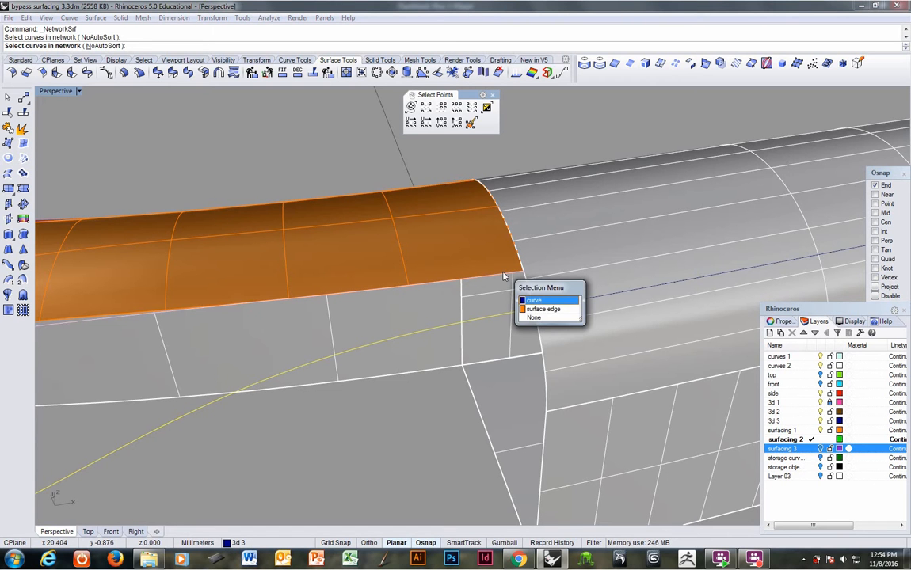
click(534, 301)
click(532, 308)
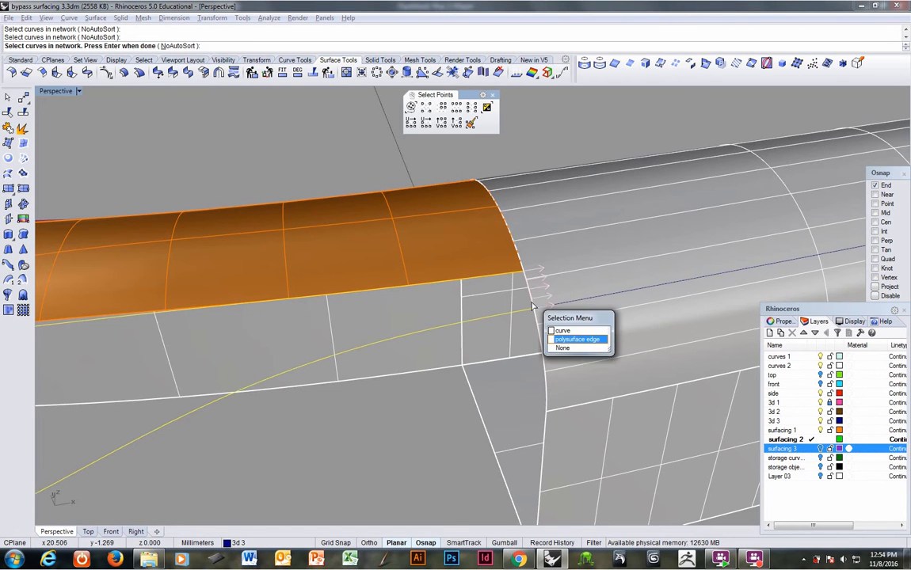
scroll(475, 395, down, 8)
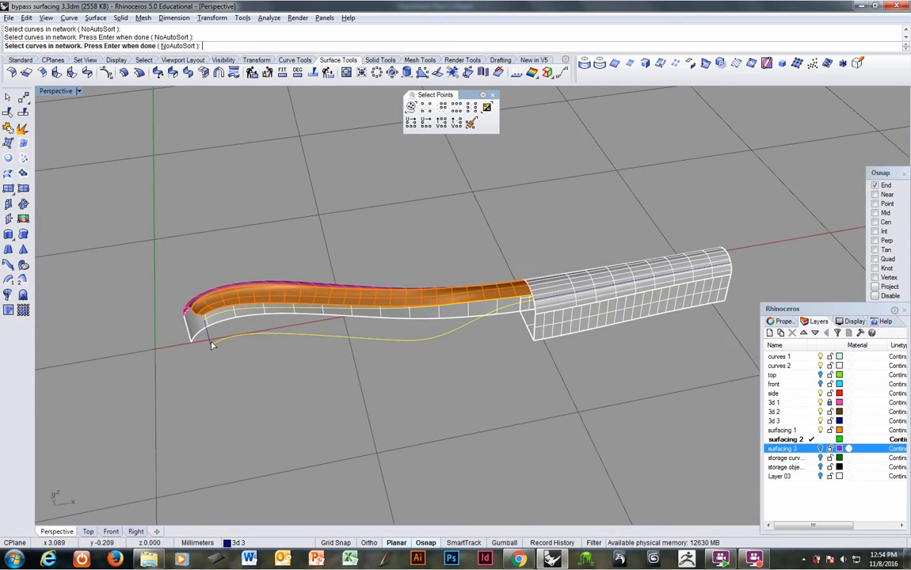
scroll(228, 365, up, 3)
key(Return)
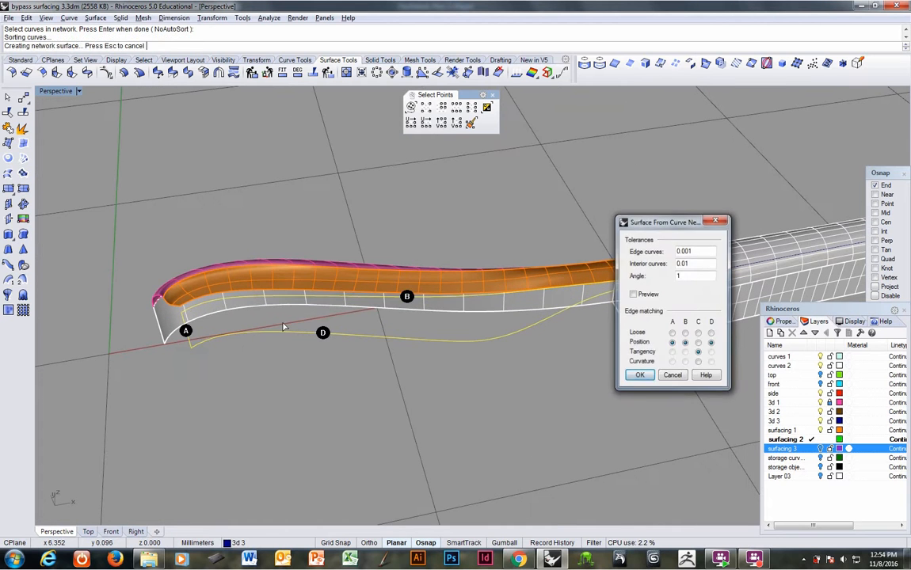
key(Return)
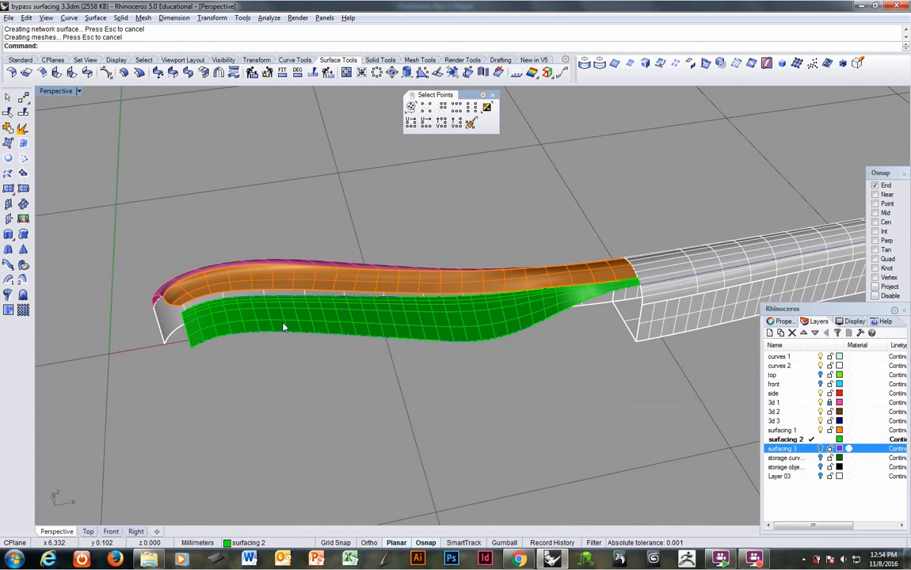
Step: Match the orange top surface's lower edge to the green side surface's upper edge with tangency, preserving tangency at the other end
scroll(636, 293, up, 5)
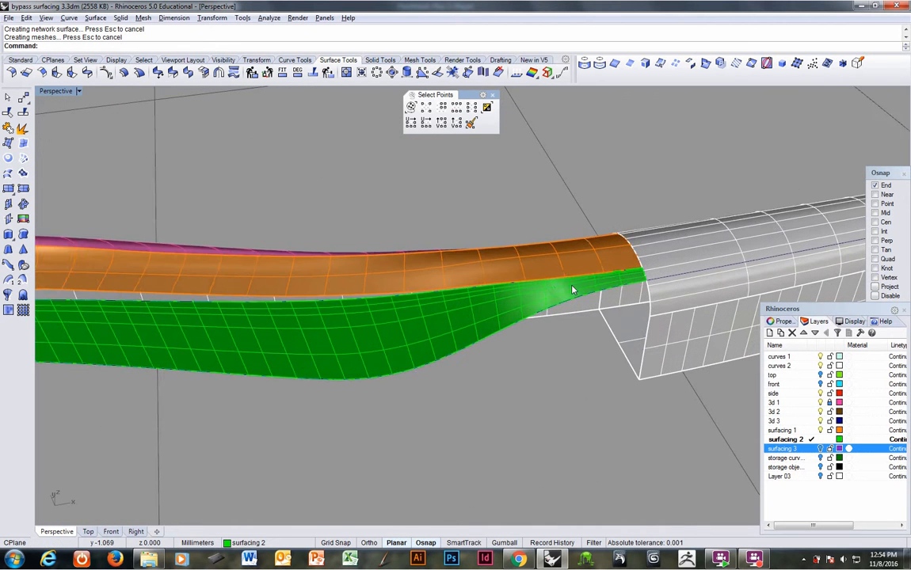
shift+right_drag(573, 289, 707, 269)
scroll(702, 271, down, 3)
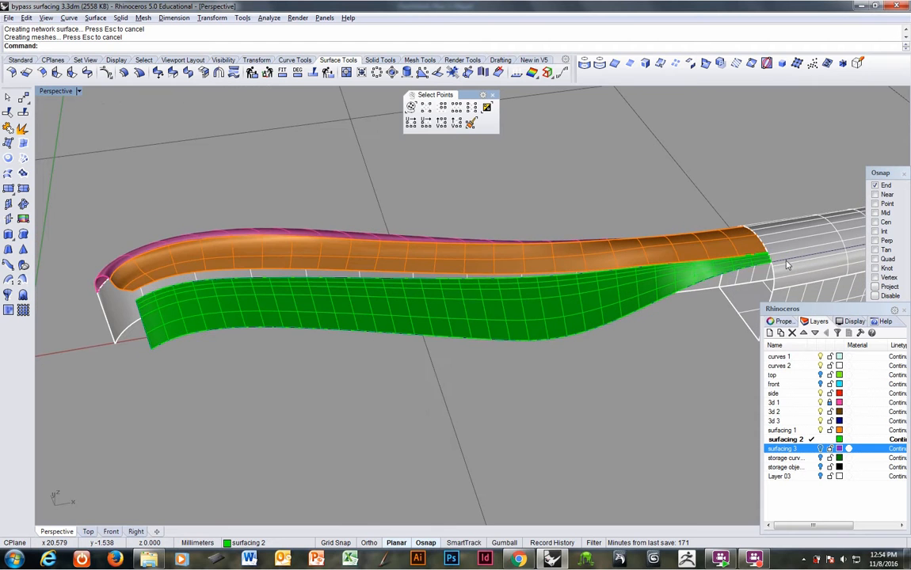
right_drag(420, 342, 464, 330)
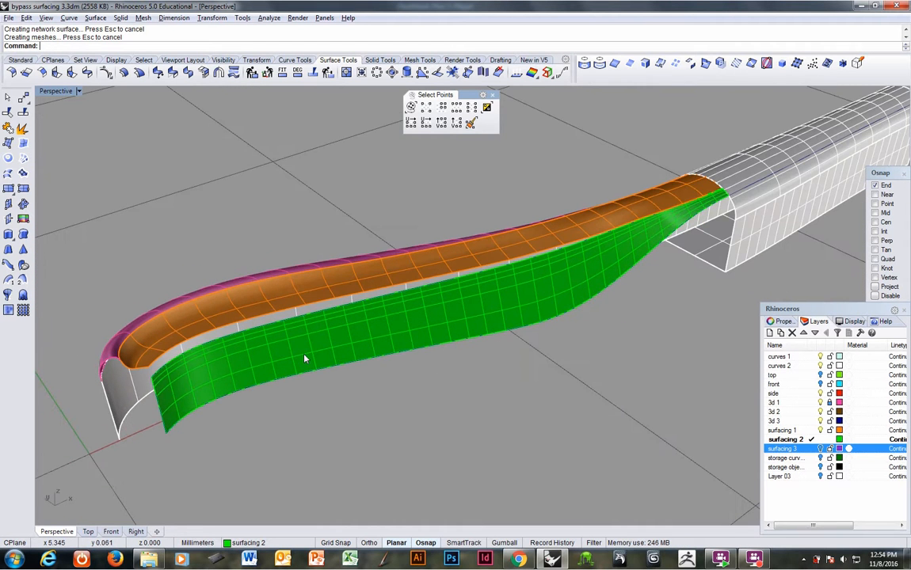
right_drag(304, 358, 480, 271)
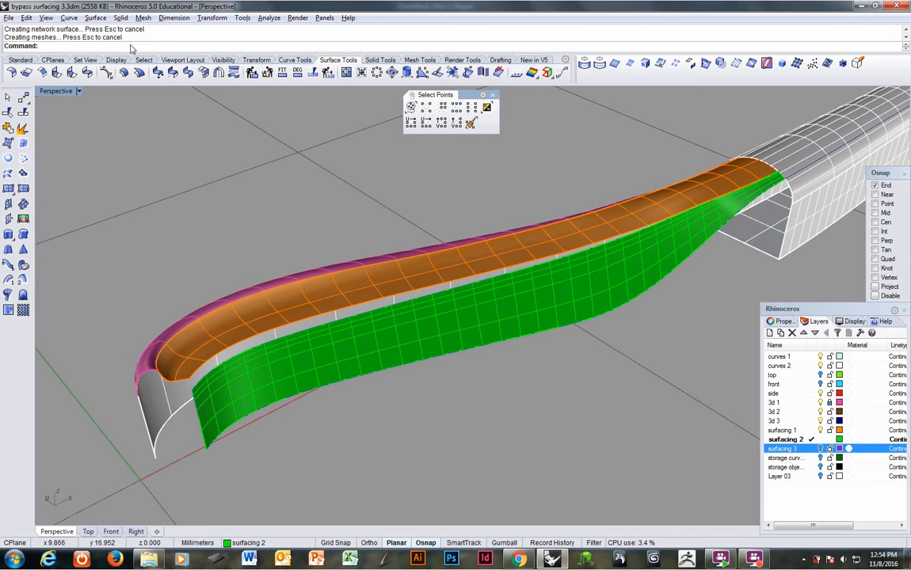
right_drag(563, 184, 628, 218)
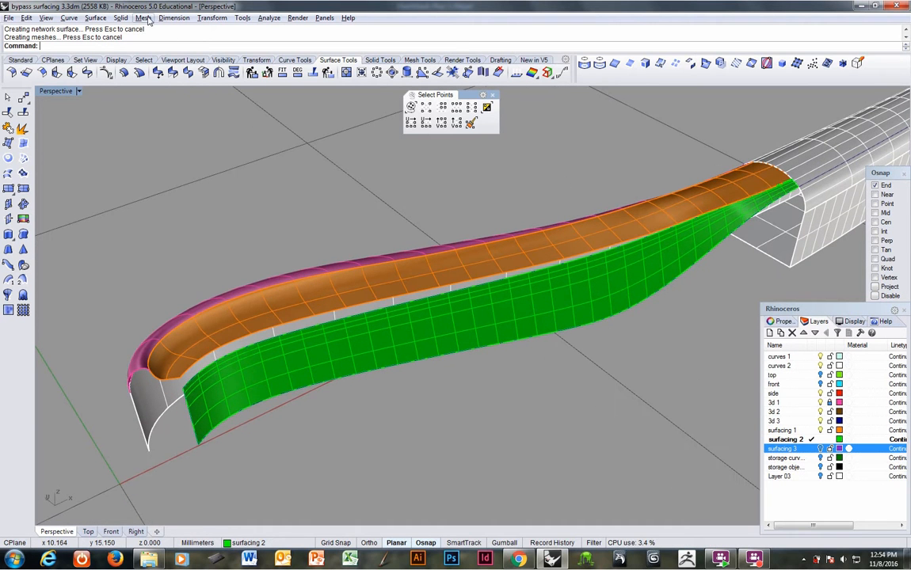
right_click(197, 50)
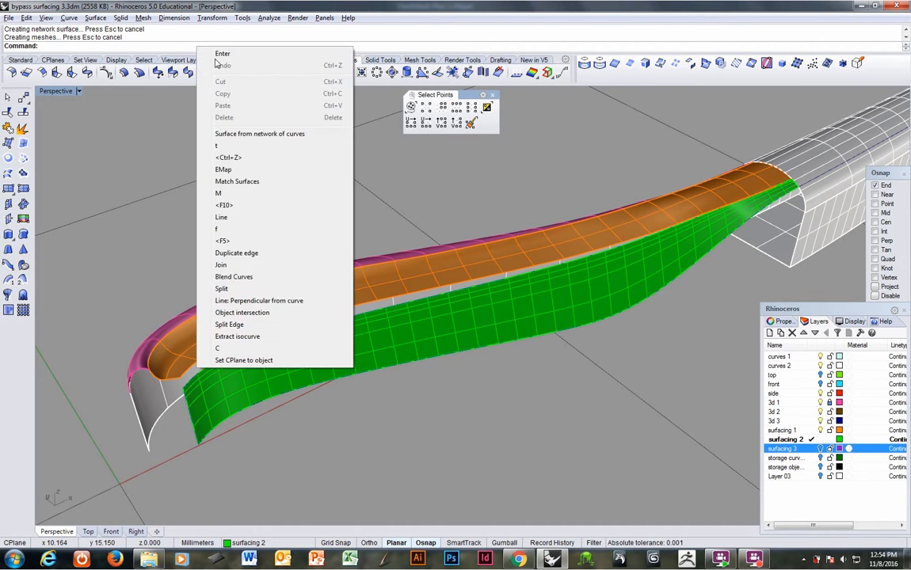
click(221, 178)
click(263, 321)
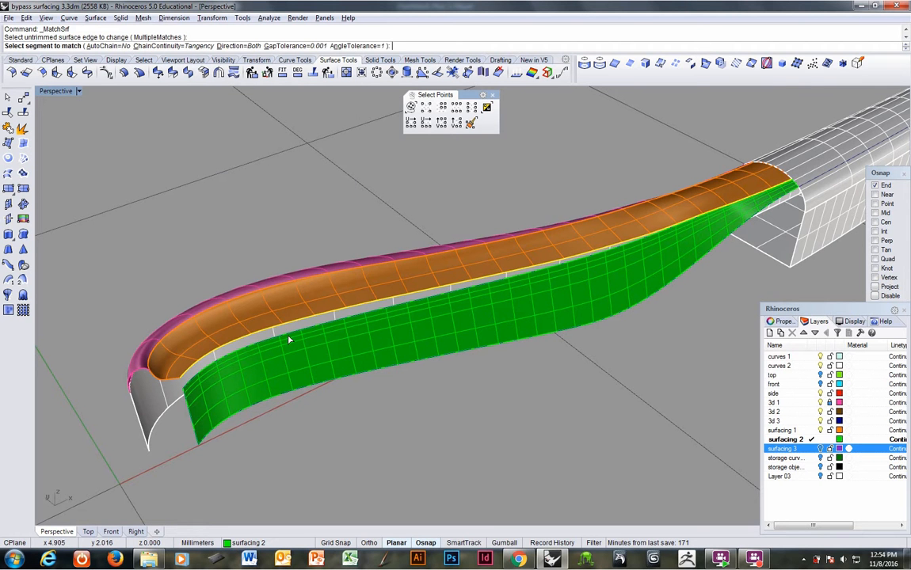
click(289, 341)
key(Return)
key(Return)
key(Return)
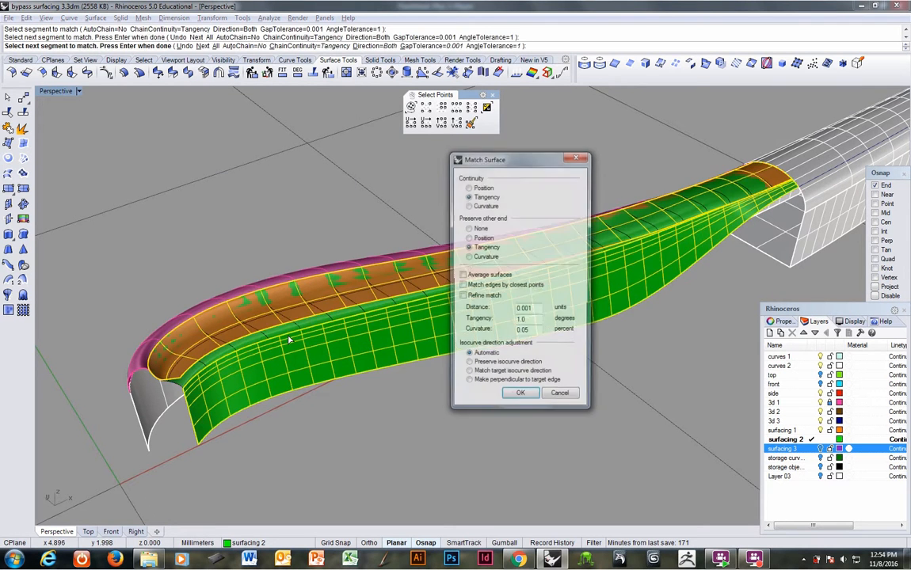
Step: Undo the surface match and the green network surface
right_drag(619, 287, 248, 319)
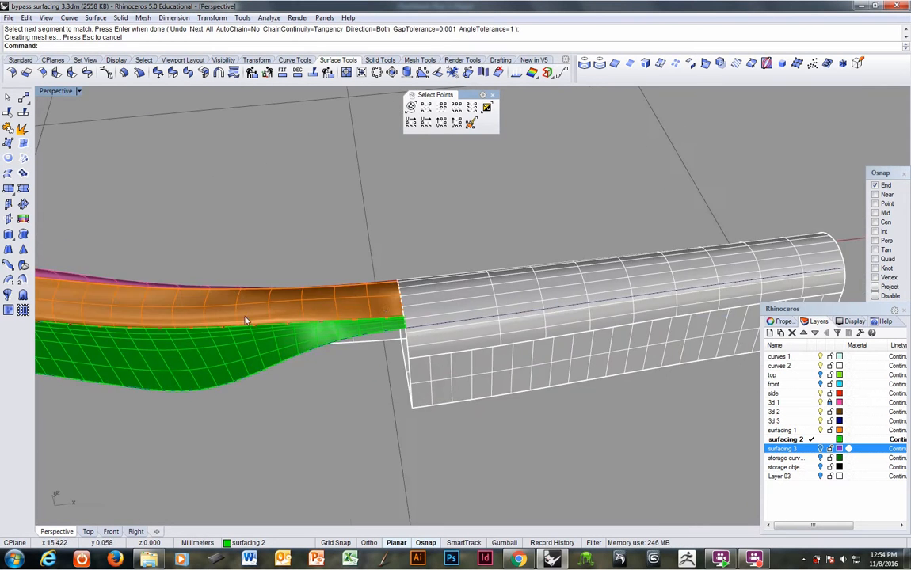
ctrl+right_drag(404, 314, 473, 251)
key(ctrl+z)
key(ctrl+z)
click(474, 252)
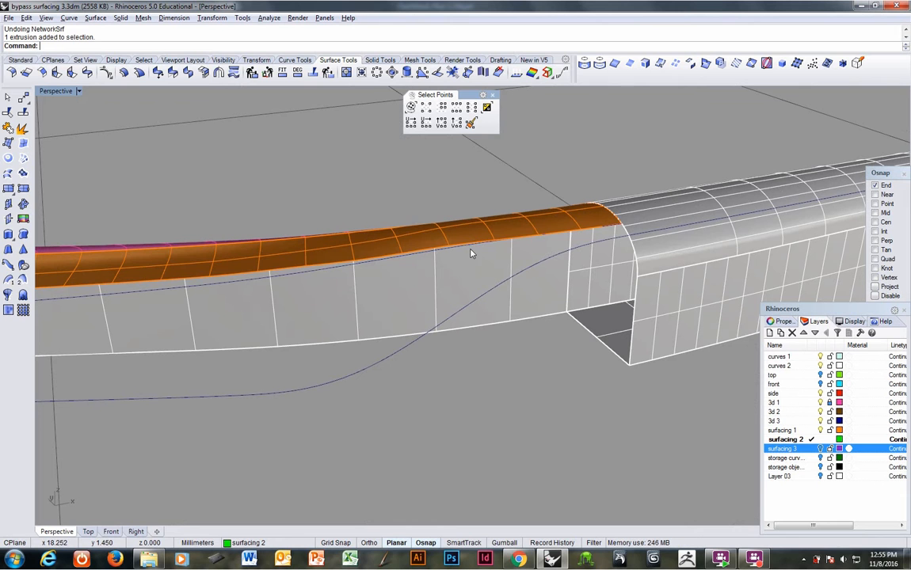
key(Escape)
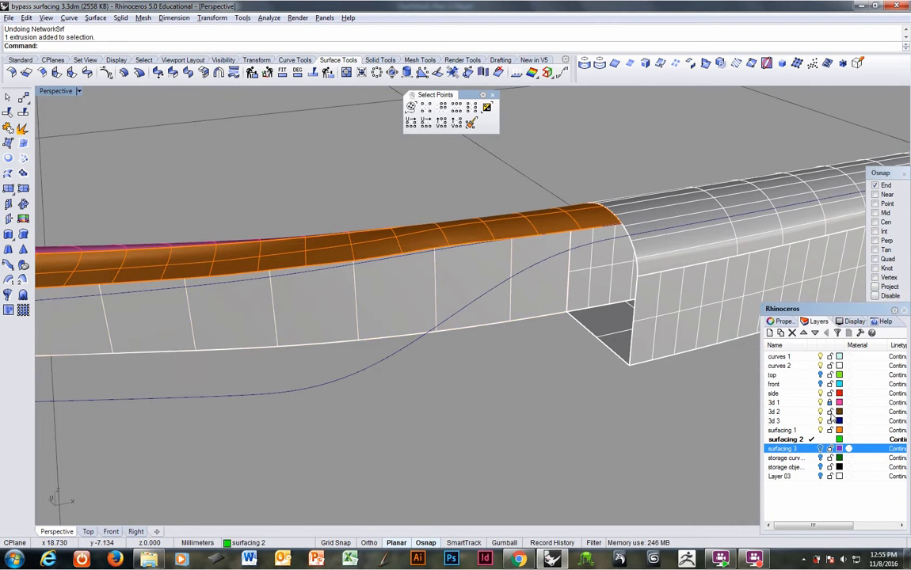
Step: Lock Layer 03 and try to redo the undone surface operations
click(830, 479)
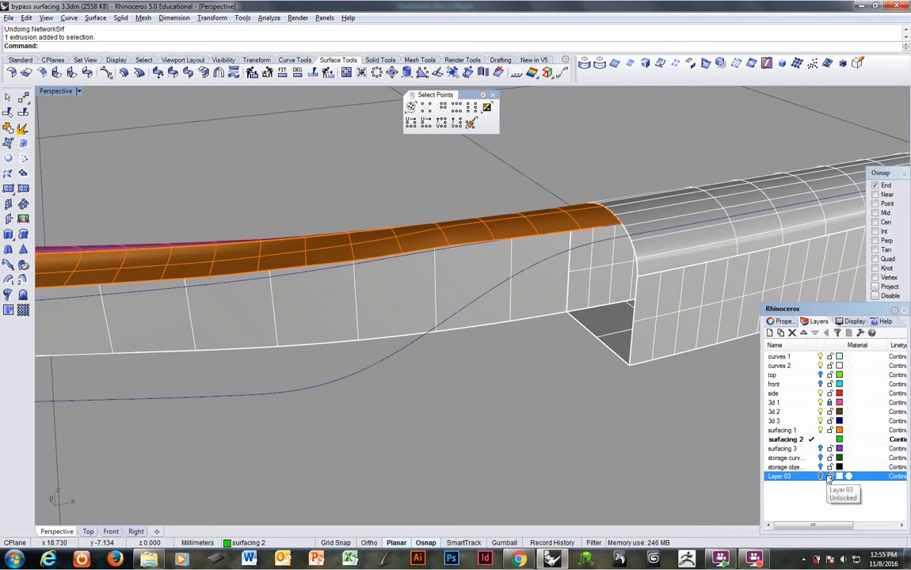
right_drag(469, 216, 458, 261)
ctrl+right_drag(529, 323, 556, 303)
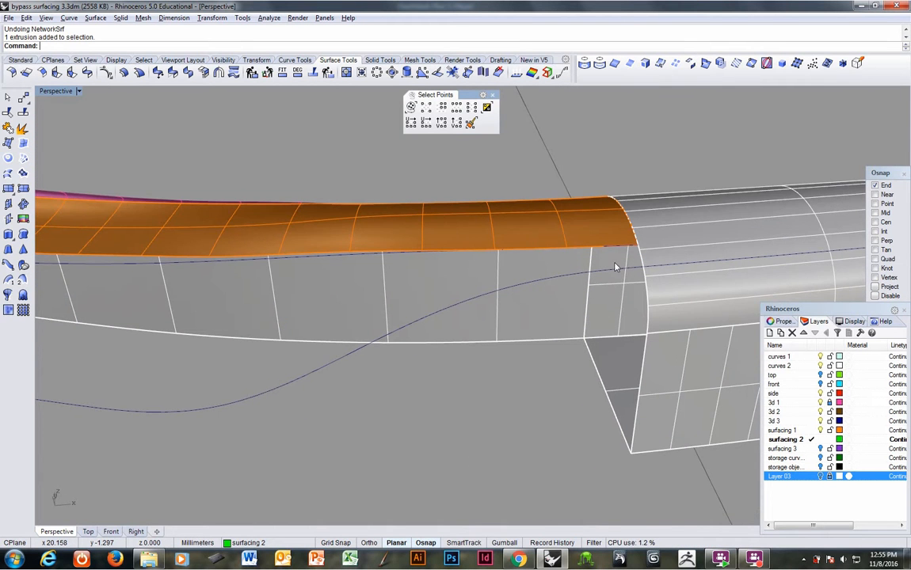
right_drag(613, 265, 559, 241)
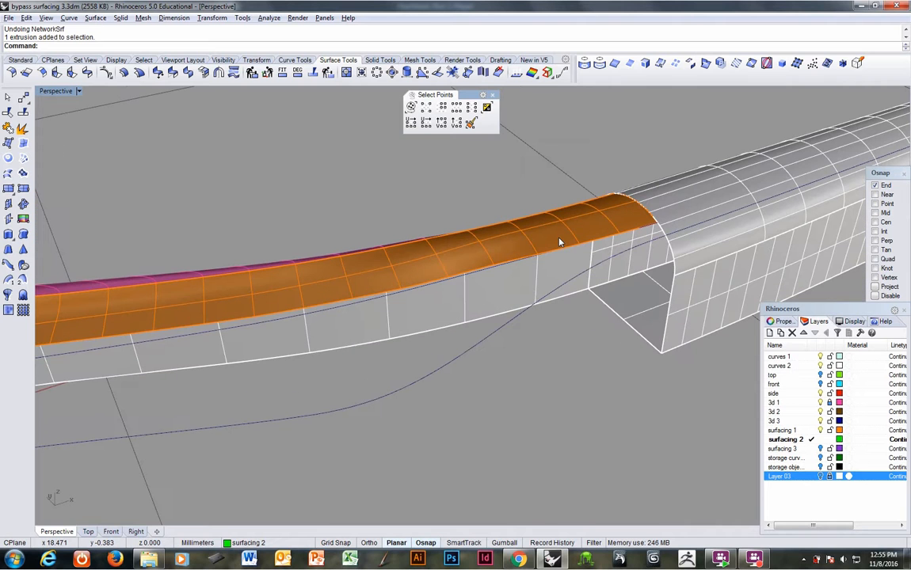
key(ctrl+y)
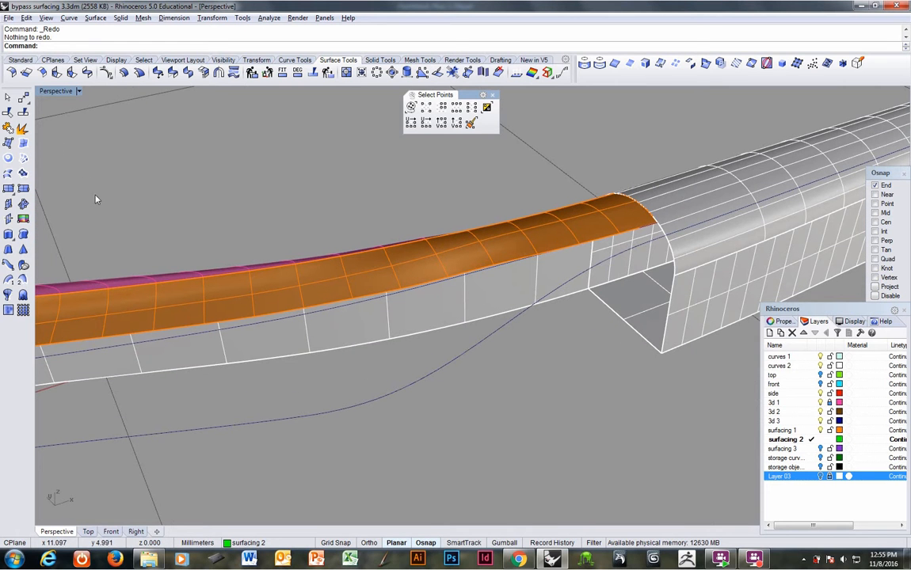
Step: Create the side network surface again from the upper and lower blue curves, the handle's polysurface edge and the front end line
click(22, 160)
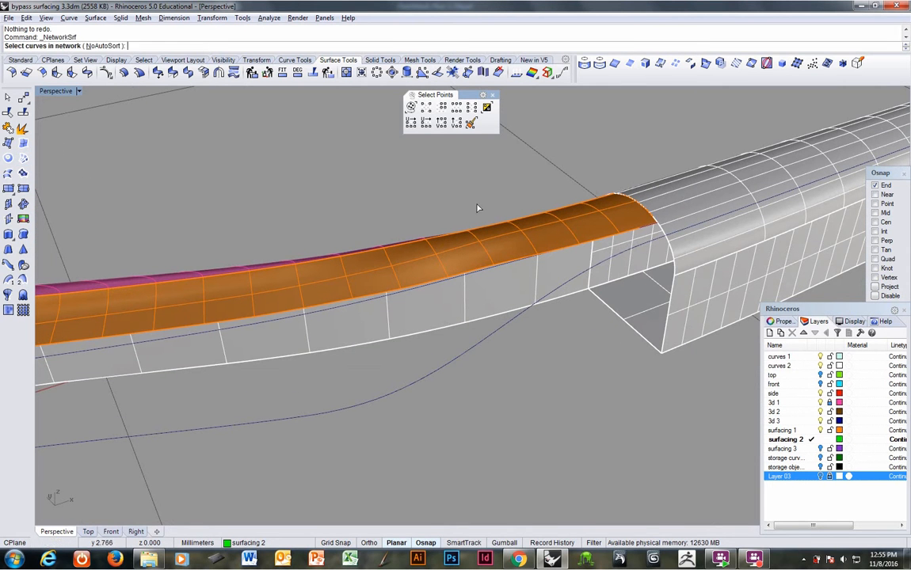
click(603, 267)
mouse_move(575, 260)
right_down()
mouse_move(601, 258)
mouse_move(577, 254)
right_up()
click(627, 234)
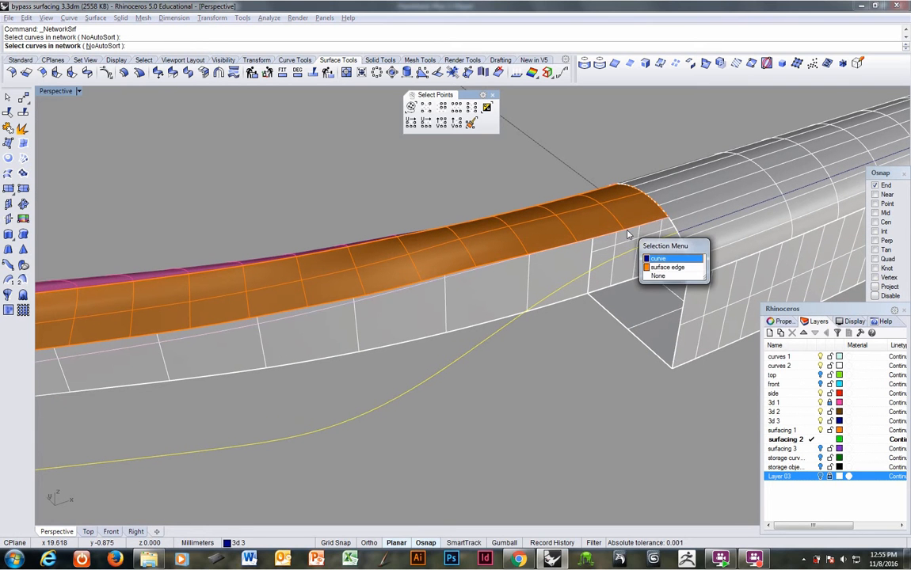
click(659, 258)
click(677, 232)
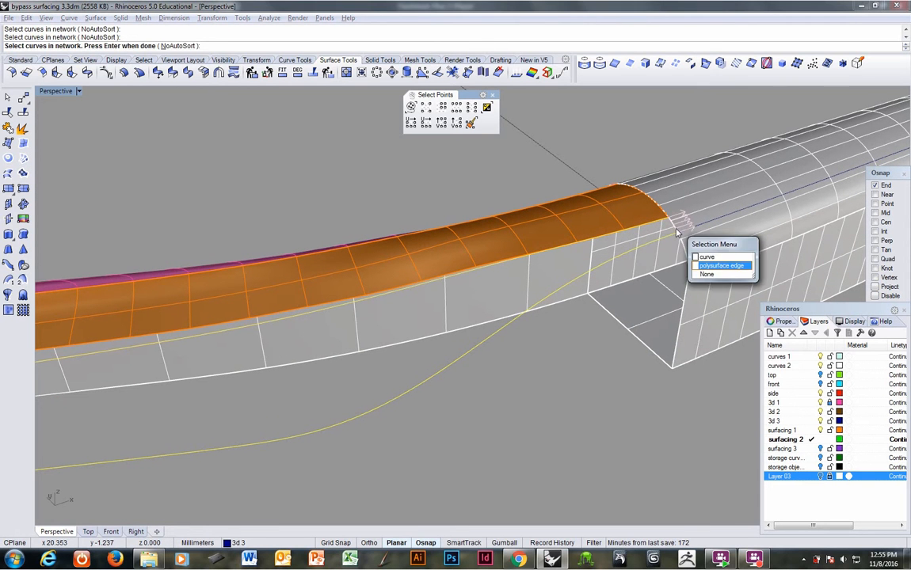
right_drag(677, 232, 222, 388)
click(189, 372)
key(Return)
key(Return)
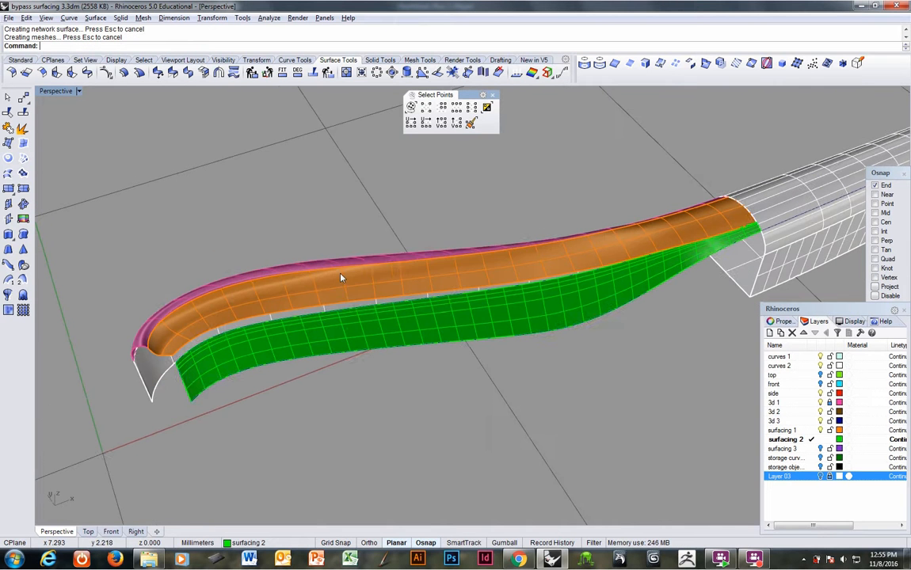
Step: Match the orange top surface's lower edge to the upper surface edge of the green side surface
right_click(327, 44)
click(380, 156)
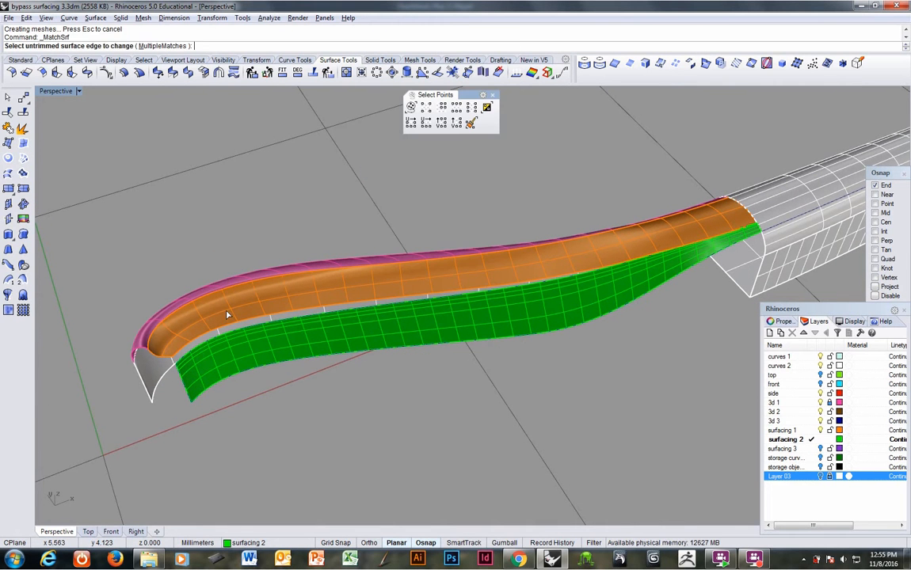
click(193, 342)
click(193, 354)
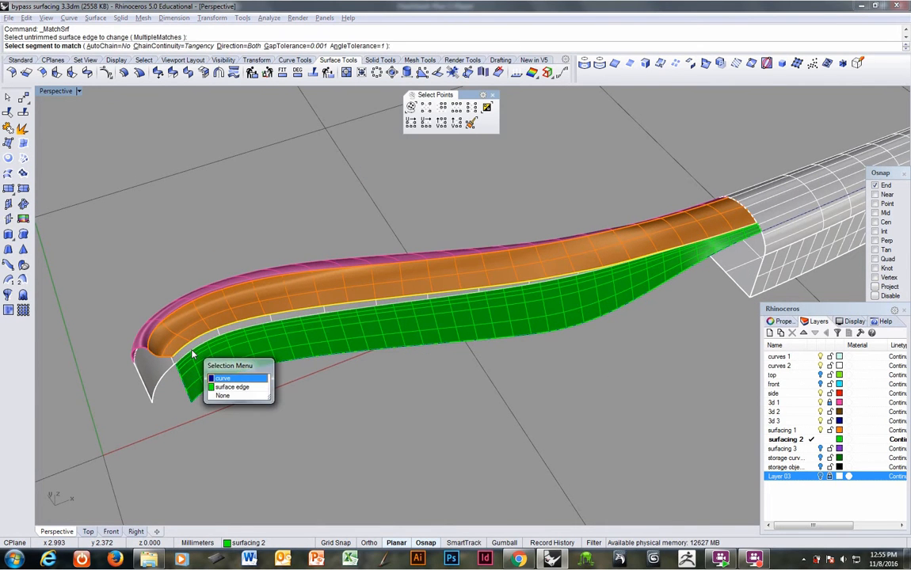
click(232, 386)
key(Return)
key(Return)
right_drag(370, 326, 433, 325)
scroll(433, 324, up, 10)
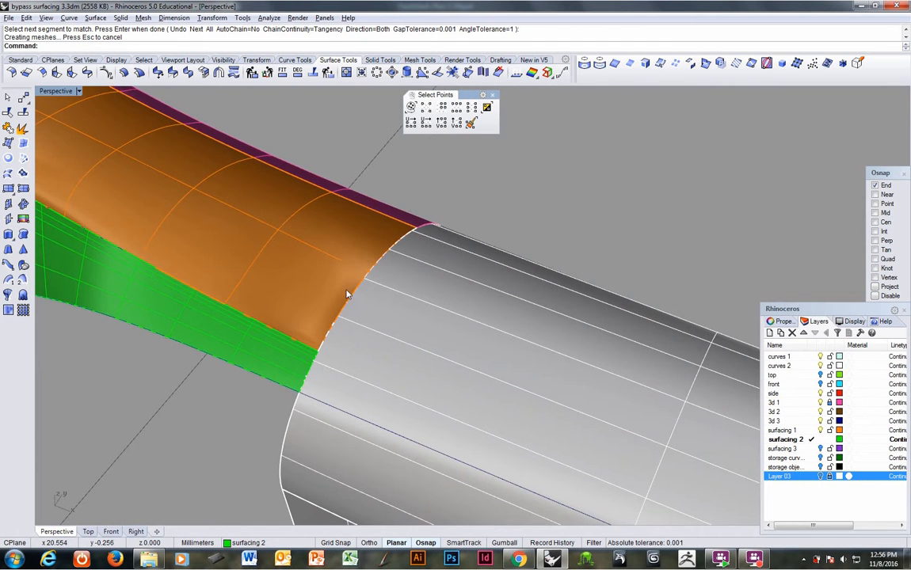
mouse_move(348, 295)
right_down()
mouse_move(367, 315)
mouse_move(439, 309)
mouse_move(364, 331)
mouse_move(341, 383)
mouse_move(436, 324)
mouse_move(509, 297)
mouse_move(495, 291)
mouse_move(358, 325)
mouse_move(298, 269)
mouse_move(339, 295)
right_up()
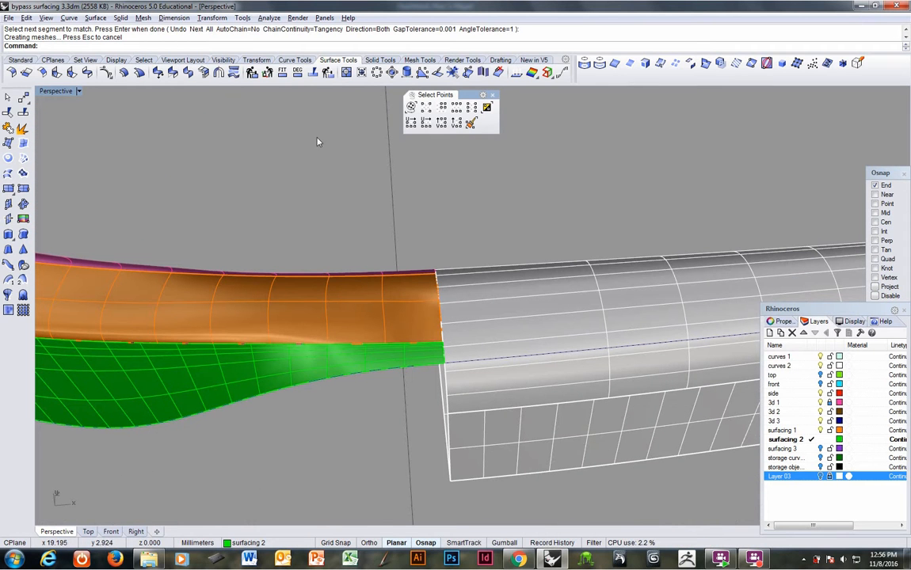
Step: Match the orange top surface's end edge at the handle to the adjoining edge of the handle polysurface
right_click(294, 49)
click(343, 133)
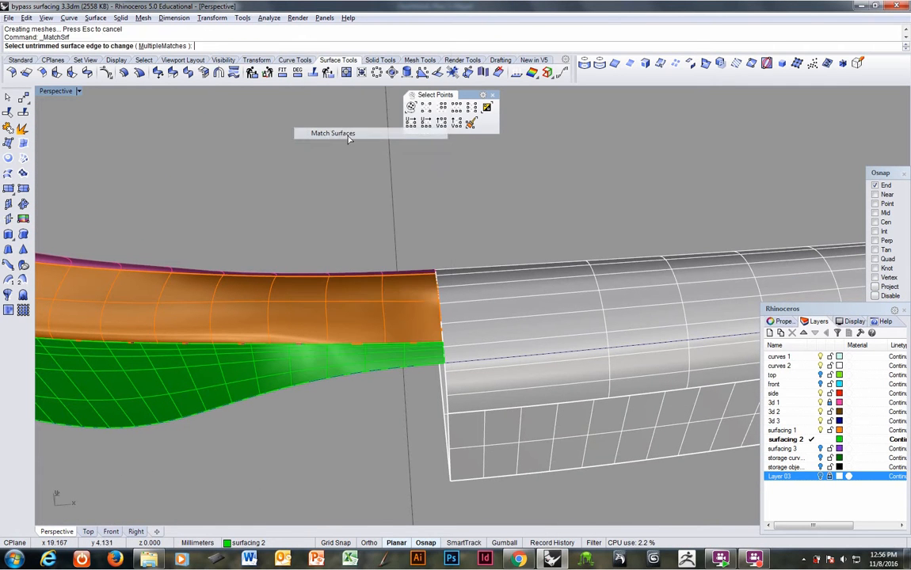
click(439, 308)
click(441, 318)
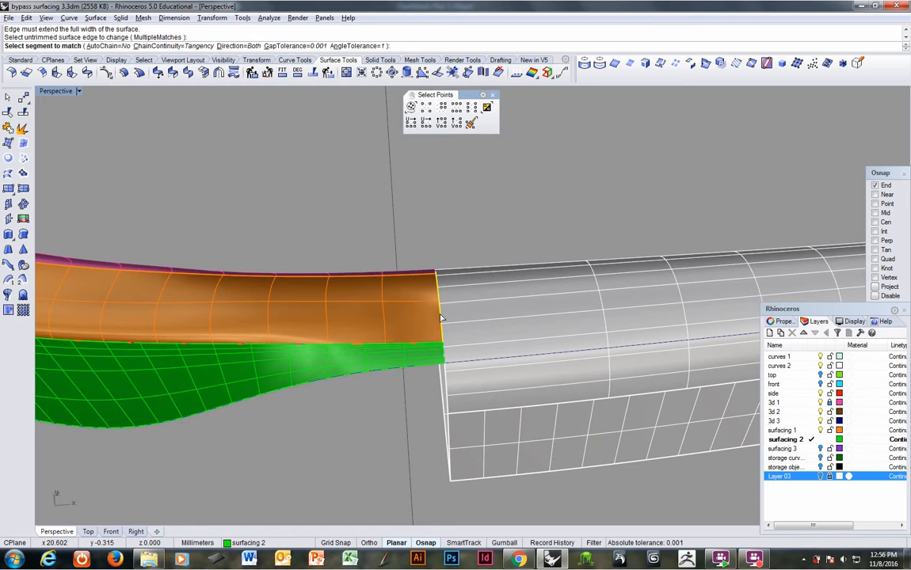
click(441, 317)
click(441, 318)
right_click(441, 318)
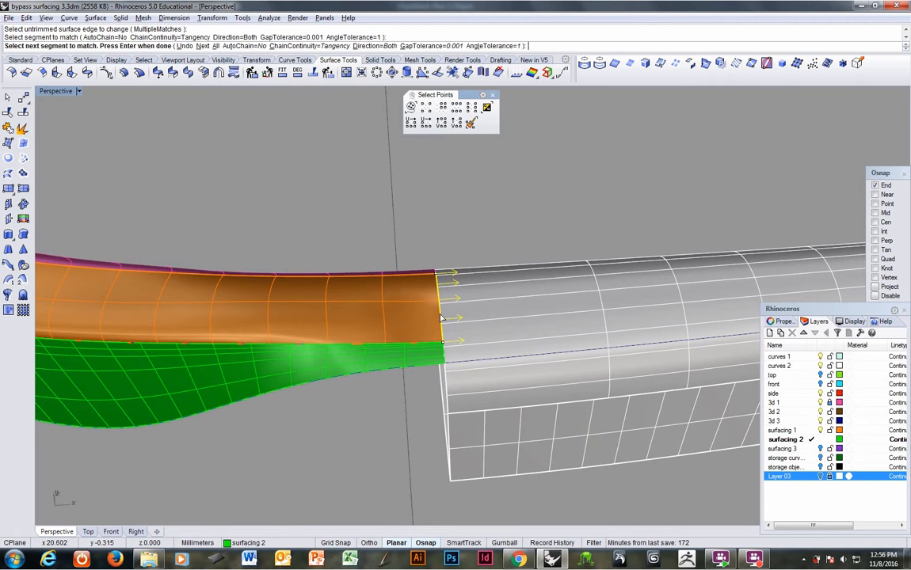
right_click(441, 317)
key(Return)
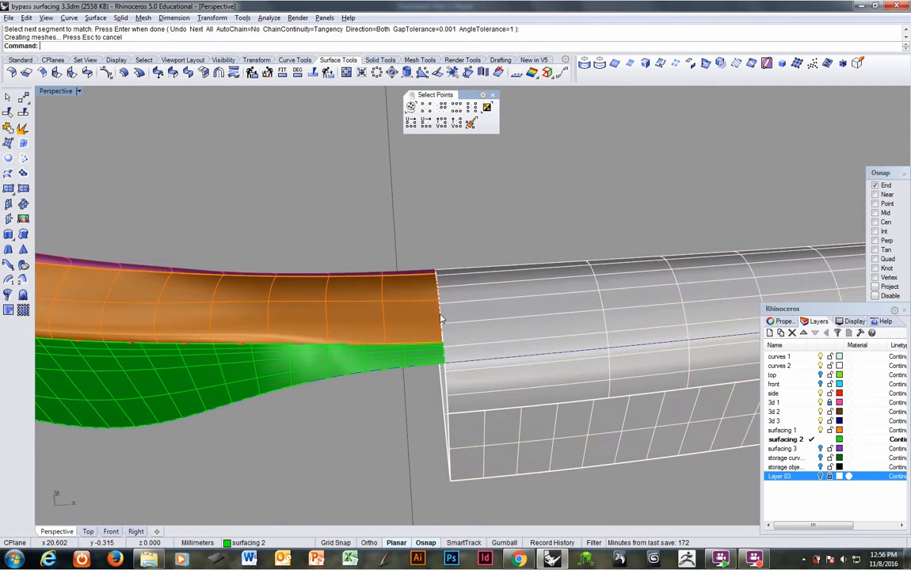
right_drag(399, 286, 418, 311)
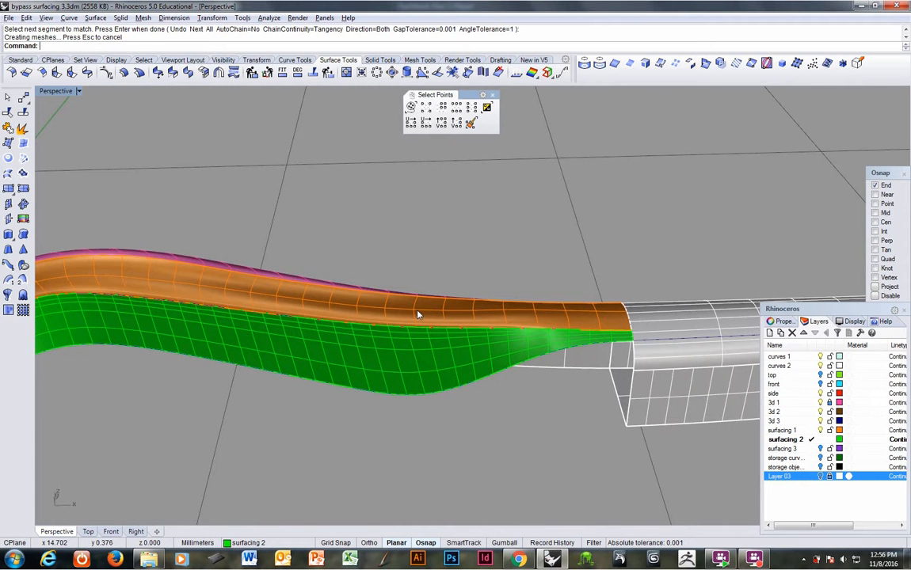
Step: Select all objects and turn on environment map analysis with the EMap command
scroll(455, 271, down, 5)
key(ctrl+a)
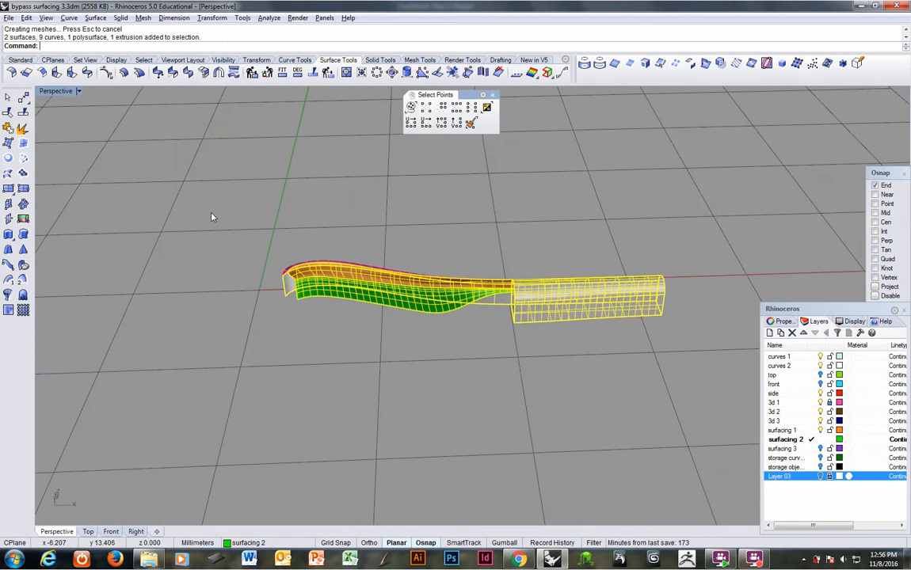
text(Wire)
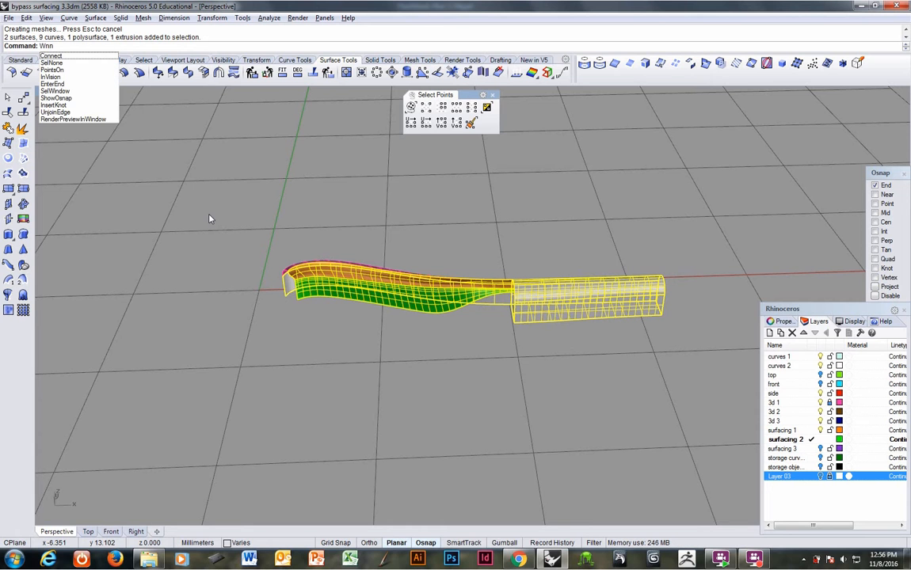
key(BackSpace)
key(BackSpace)
key(BackSpace)
key(BackSpace)
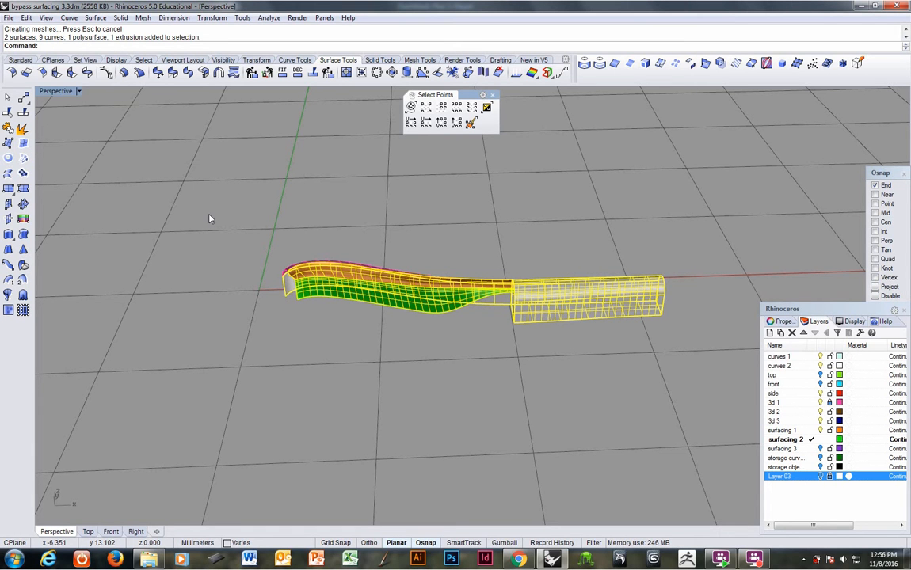
text(EMap)
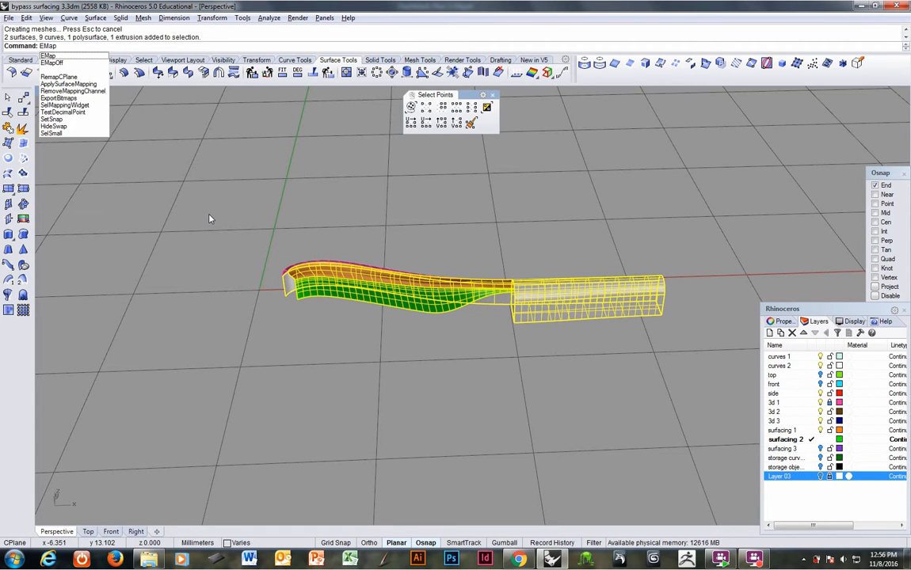
key(Return)
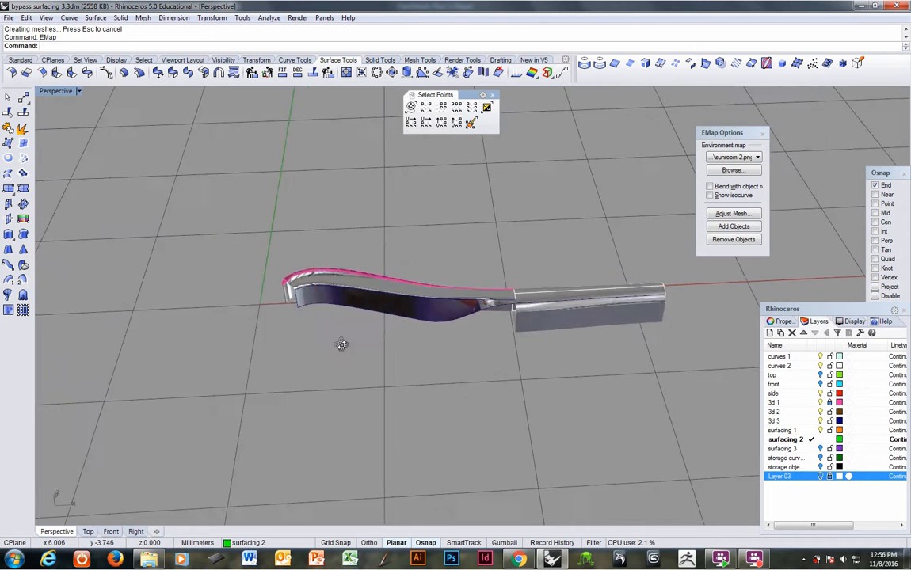
Step: Unlock the 3d 1 layer and add the pink surface along the inner edge to the environment map analysis
right_drag(341, 344, 392, 382)
scroll(388, 356, up, 7)
click(409, 358)
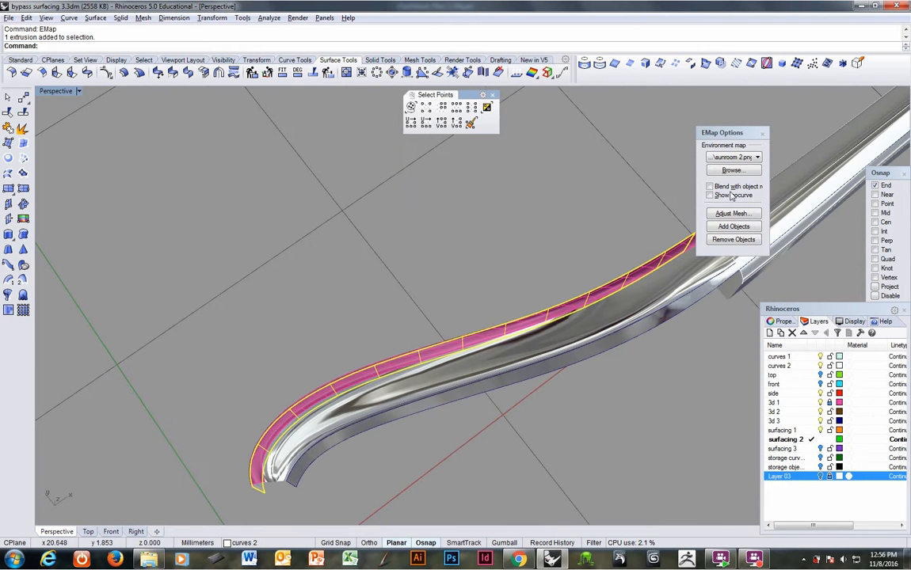
click(734, 228)
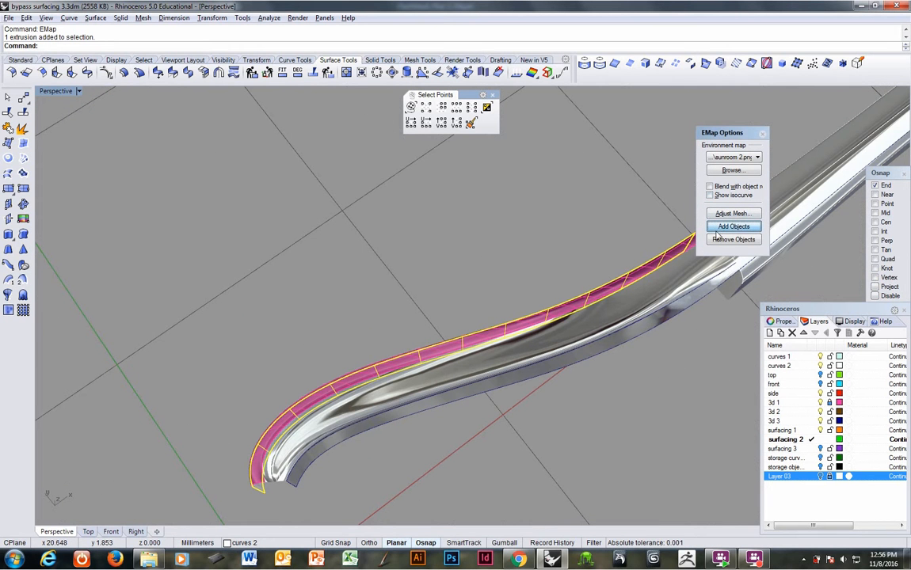
click(656, 242)
click(662, 263)
click(659, 261)
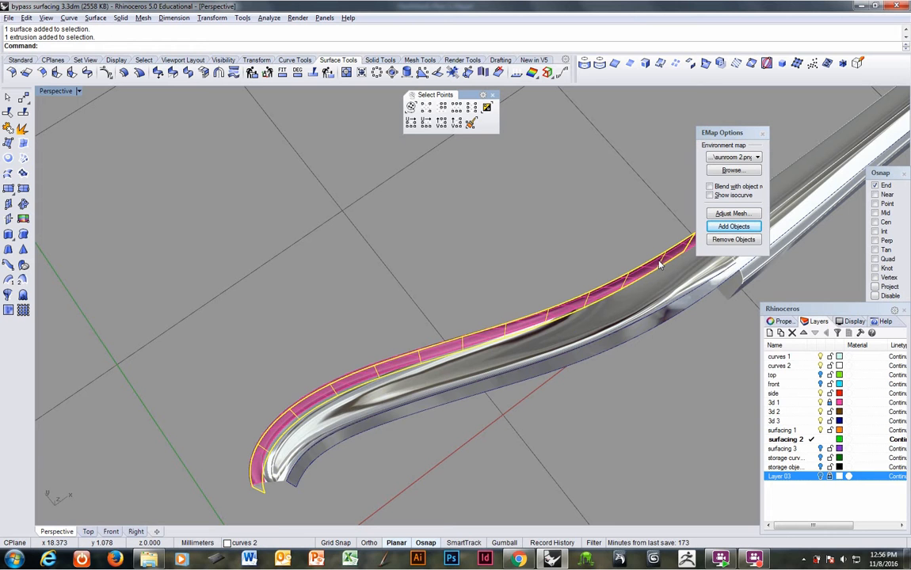
click(622, 281)
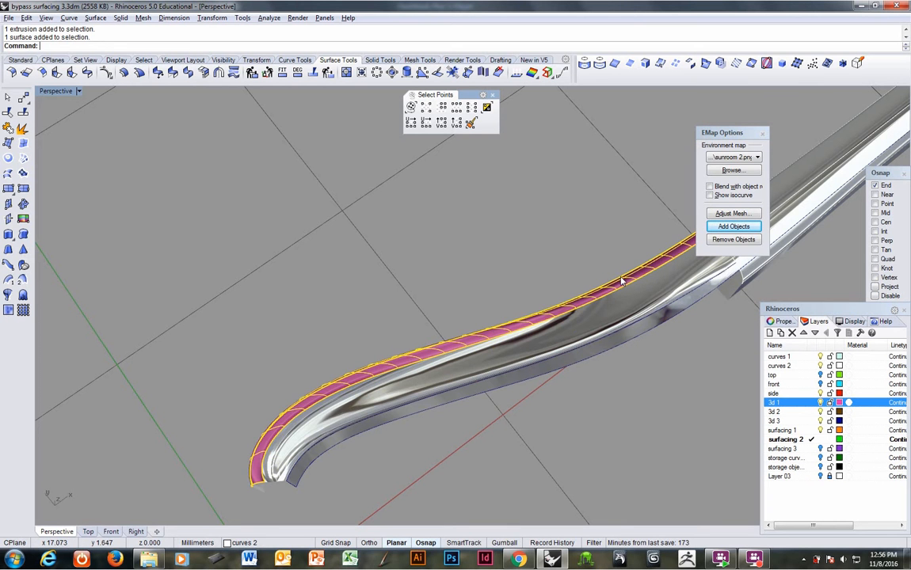
click(735, 229)
click(593, 234)
Step: Examine the reflections across the curved form and handle, toggling the curves 2 layer, and end the environment map analysis
right_drag(477, 293, 478, 339)
click(820, 366)
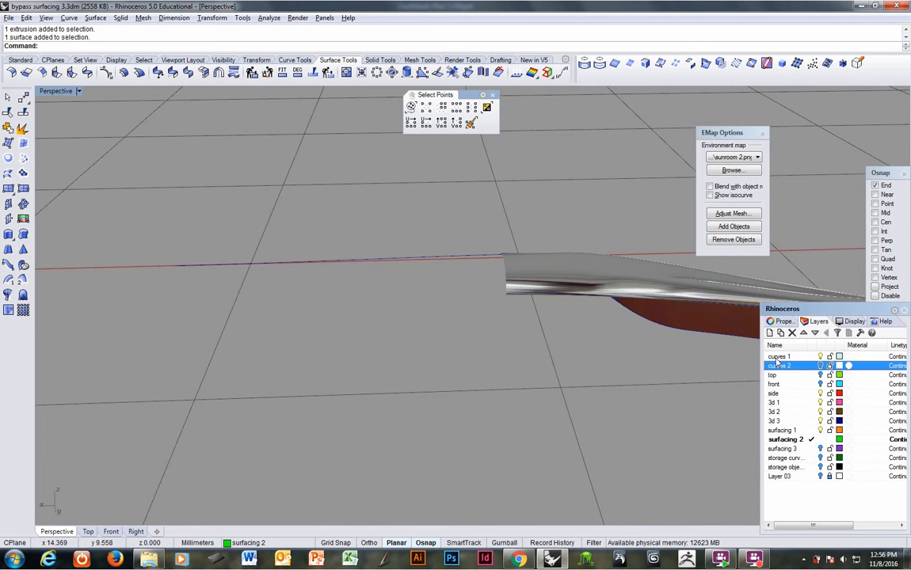
click(821, 368)
right_drag(624, 339, 468, 324)
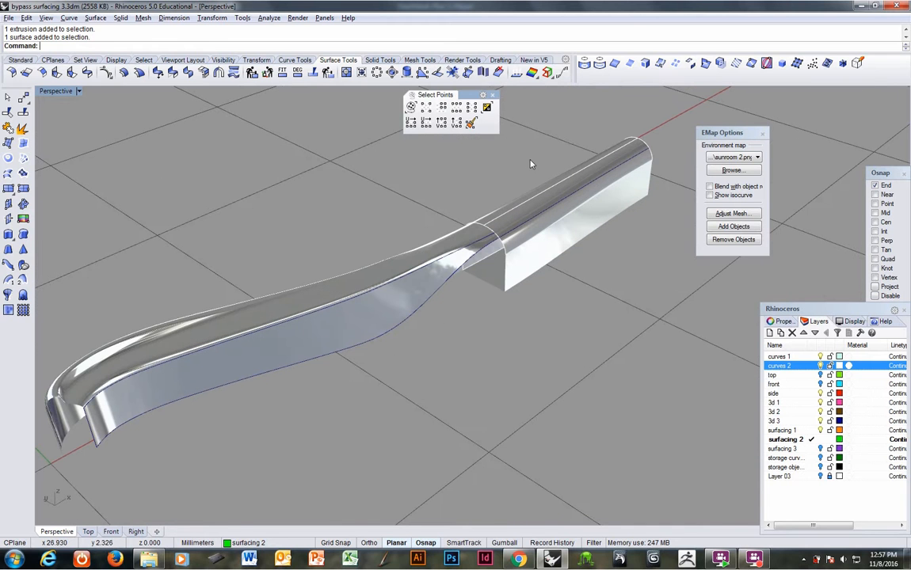
click(762, 134)
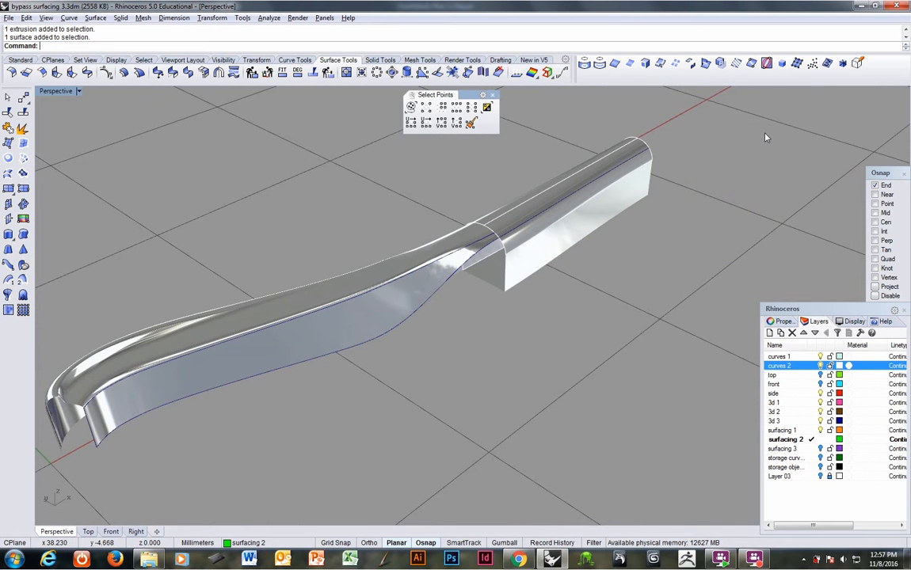
mouse_move(661, 137)
right_down()
mouse_move(476, 198)
mouse_move(593, 198)
mouse_move(507, 194)
mouse_move(414, 216)
right_up()
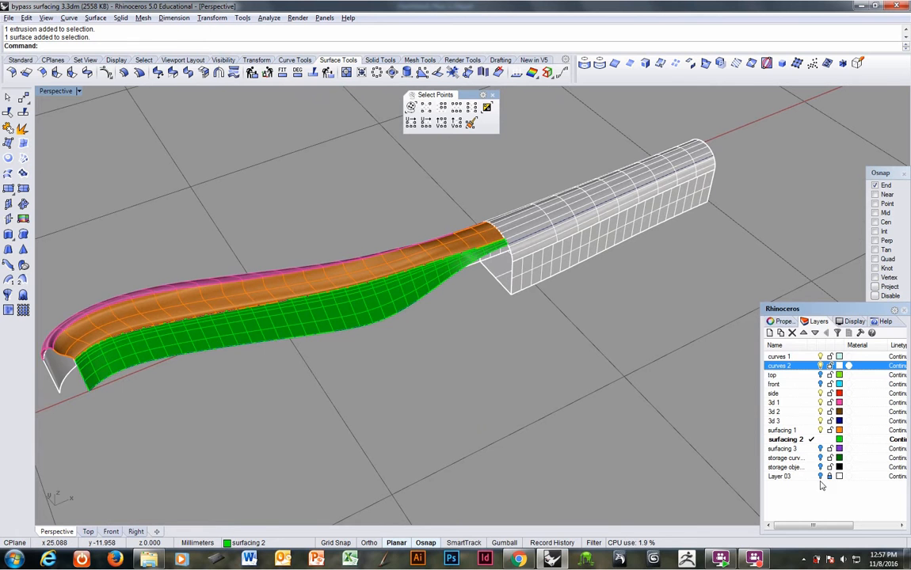
Step: Show the surfacing 3 layer with the purple polysurface crossing the orange and green surfaces
click(820, 448)
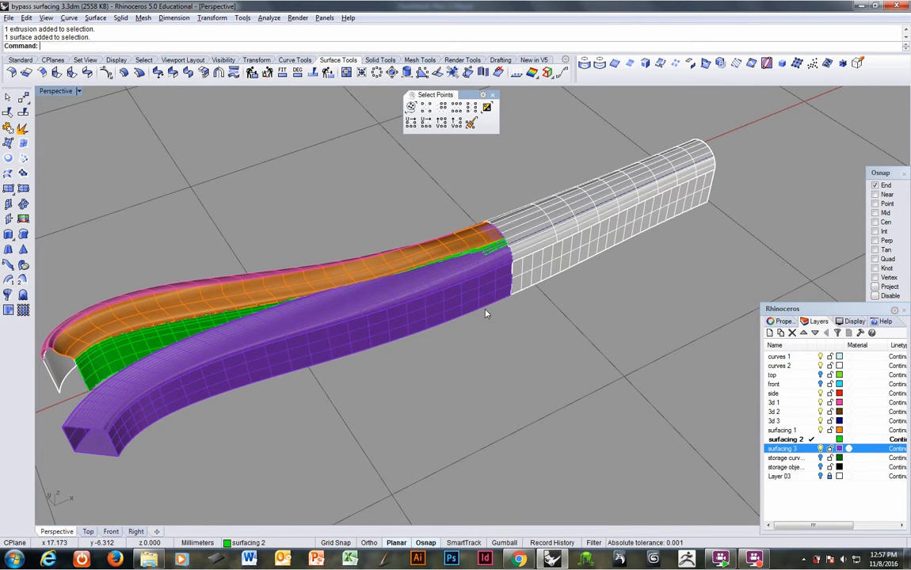
right_drag(484, 310, 358, 337)
scroll(470, 240, up, 7)
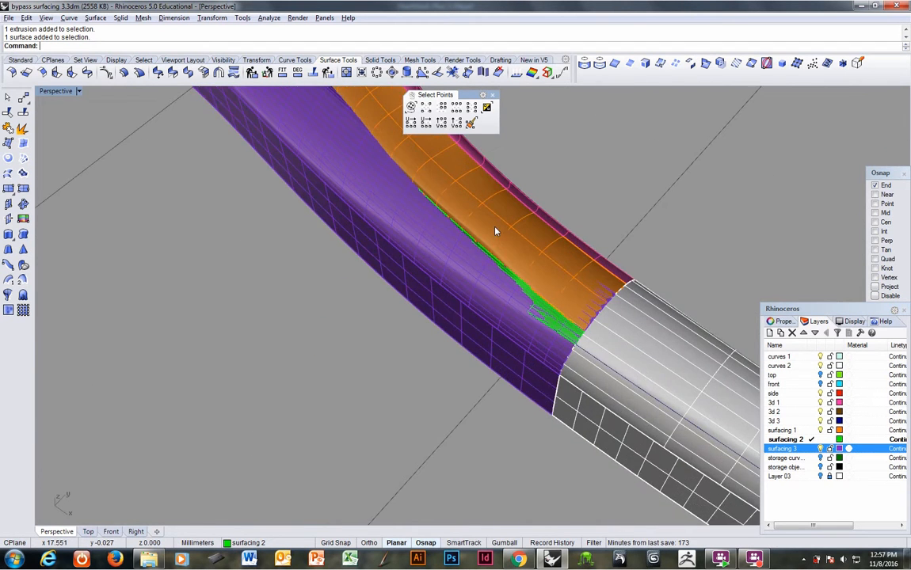
right_drag(494, 228, 447, 284)
Step: Join the orange top surface and the green side surface into one polysurface
click(432, 343)
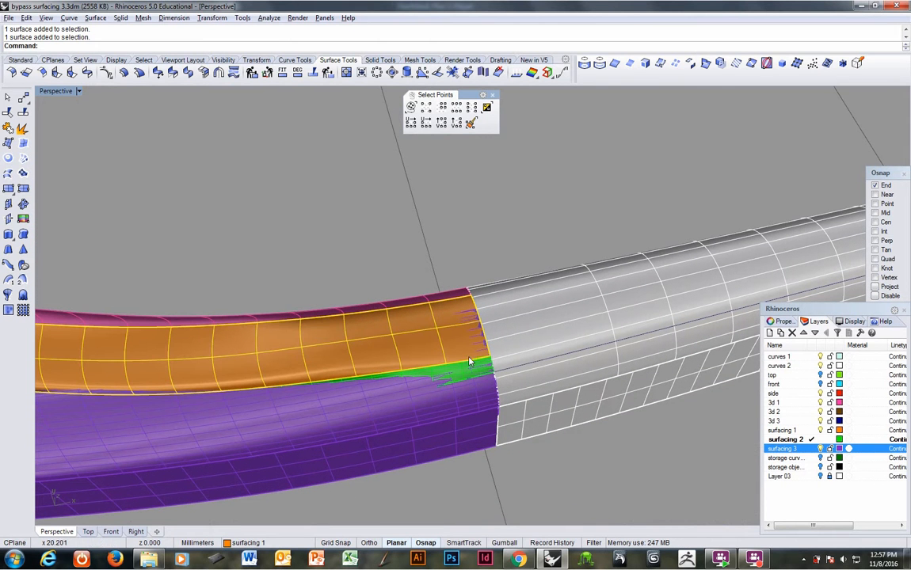
click(479, 375)
click(498, 400)
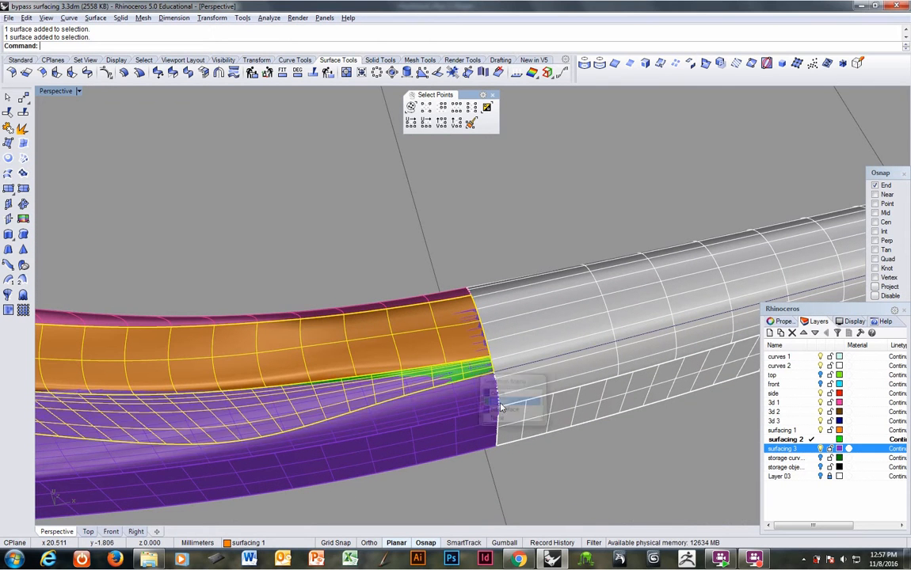
right_drag(499, 404, 371, 395)
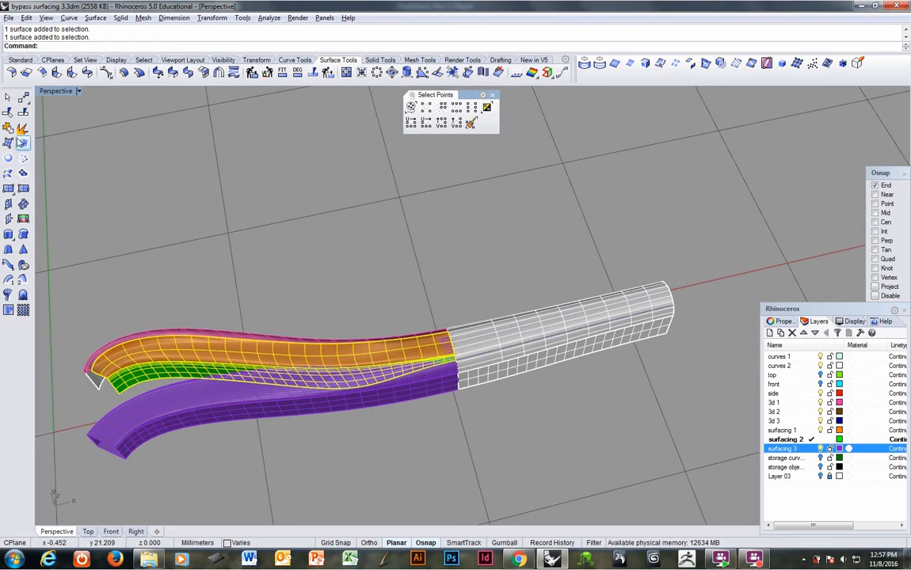
click(22, 143)
right_drag(285, 280, 317, 318)
Step: Make side the current layer and create intersection curves between the purple and orange polysurfaces
click(488, 270)
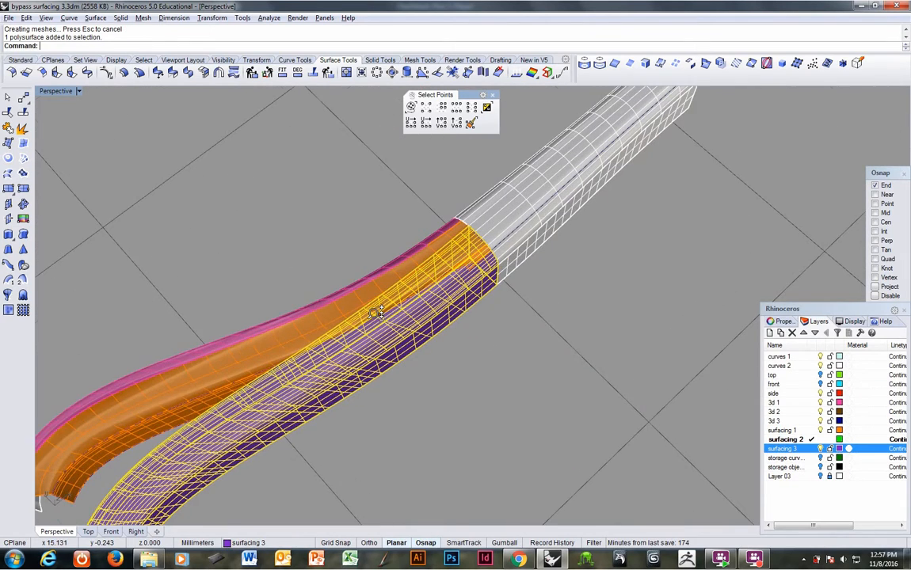
click(320, 325)
right_drag(477, 312, 557, 316)
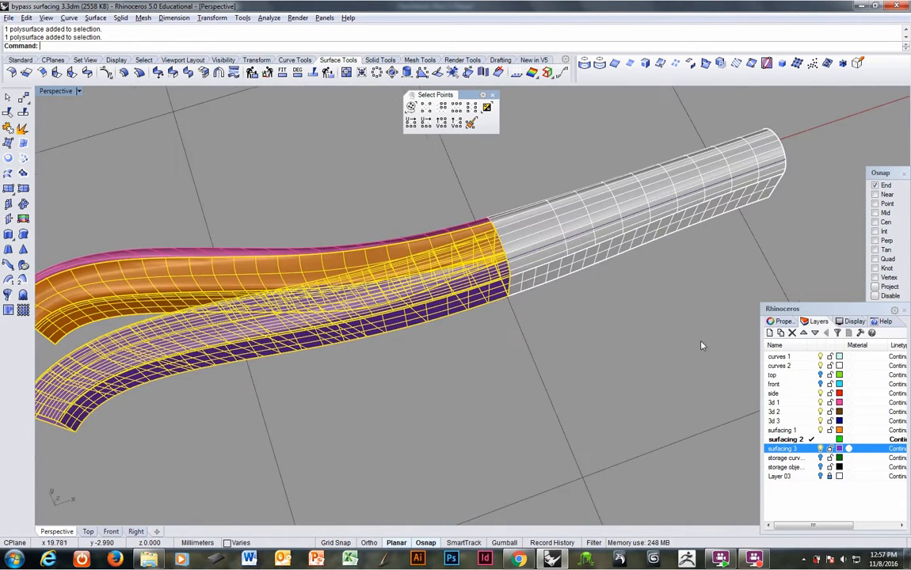
click(812, 394)
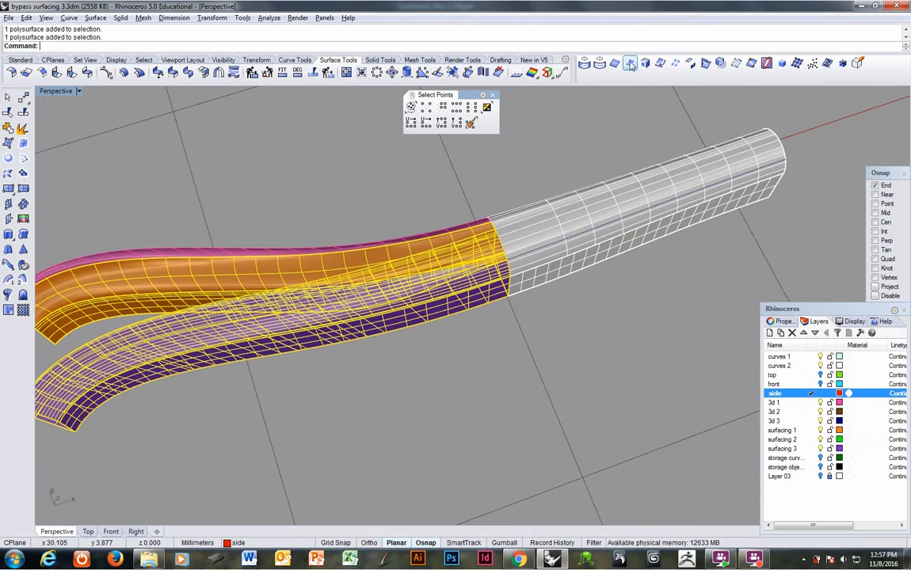
click(706, 65)
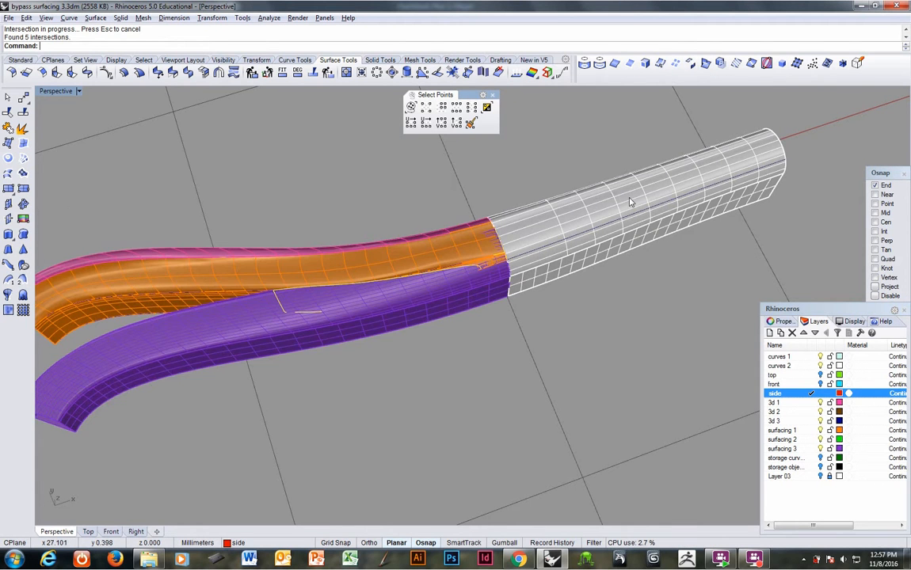
right_drag(423, 317, 345, 316)
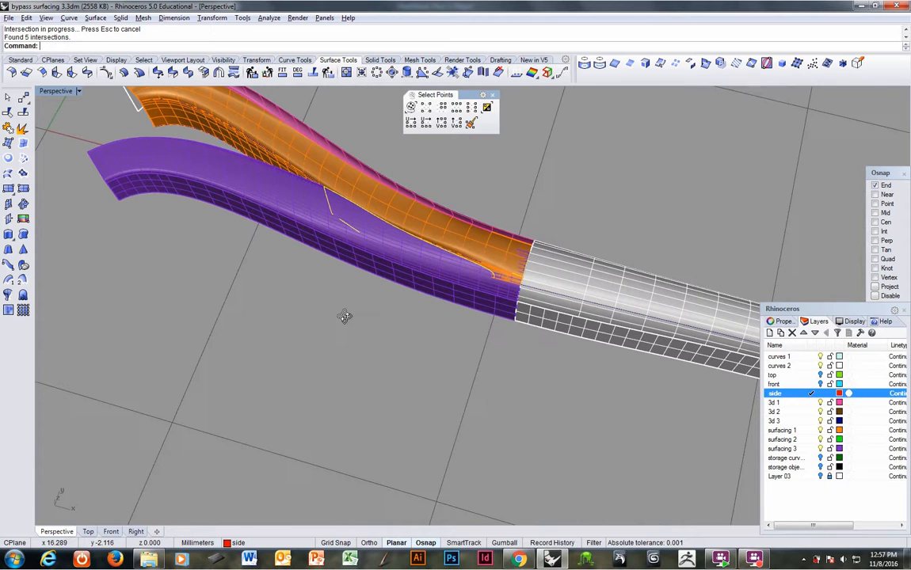
Step: Hide the surfacing 1, curves 2, 3d 1 and surfacing 3 layers to isolate the intersection curves
right_drag(356, 234, 473, 310)
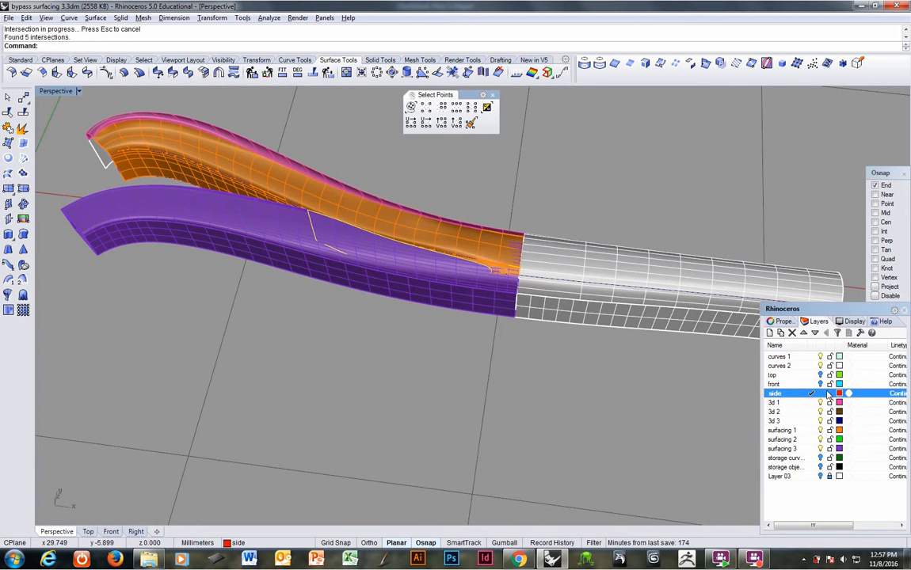
click(820, 430)
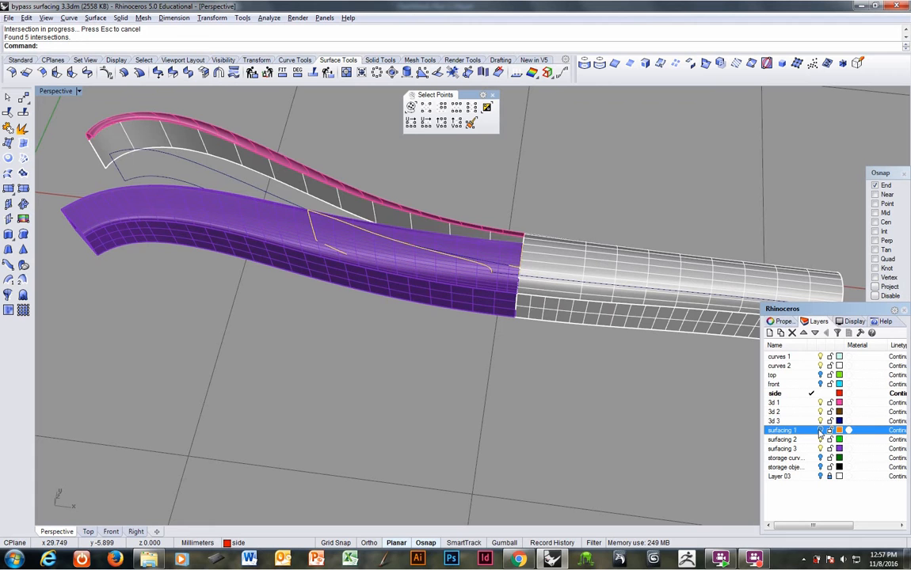
click(820, 366)
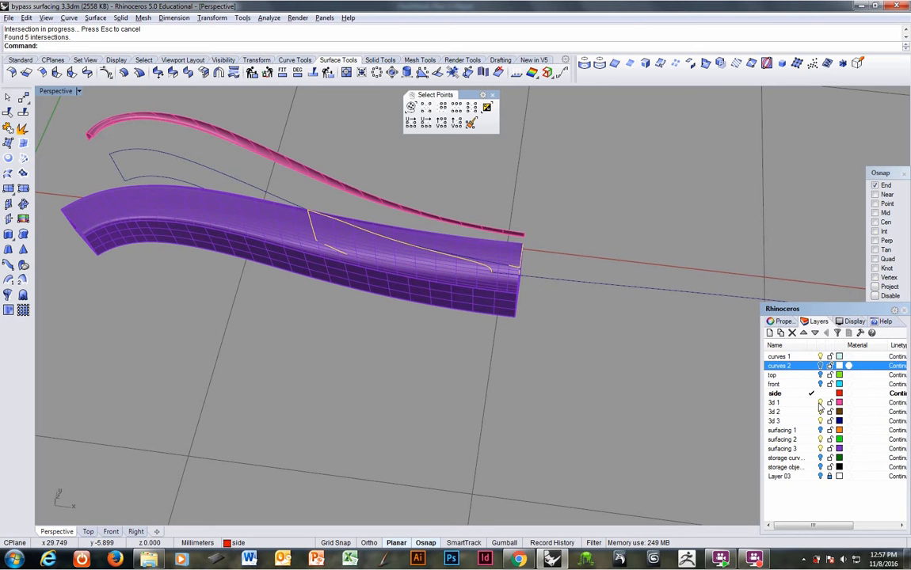
click(820, 403)
click(820, 449)
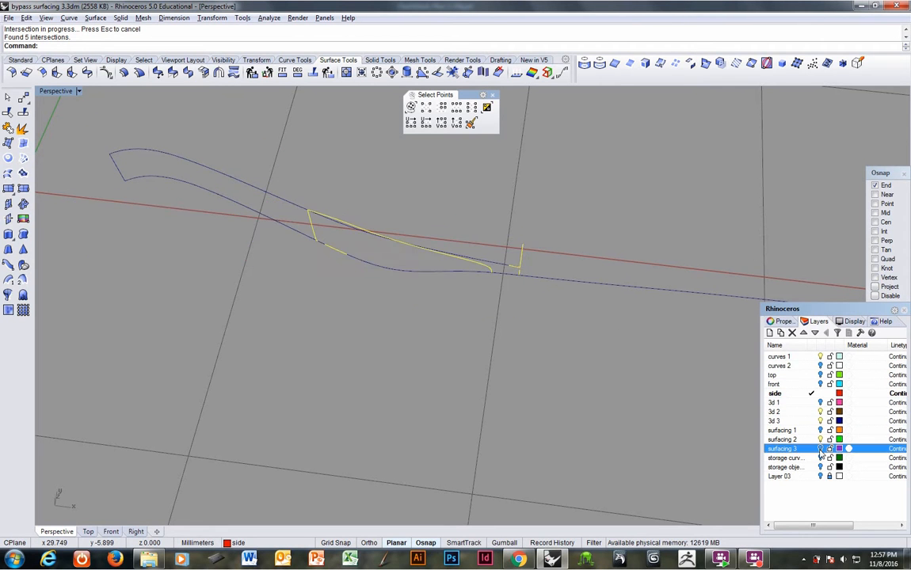
Step: Delete the short stray intersection pieces, keeping only the long intersection curve
right_drag(620, 401, 444, 262)
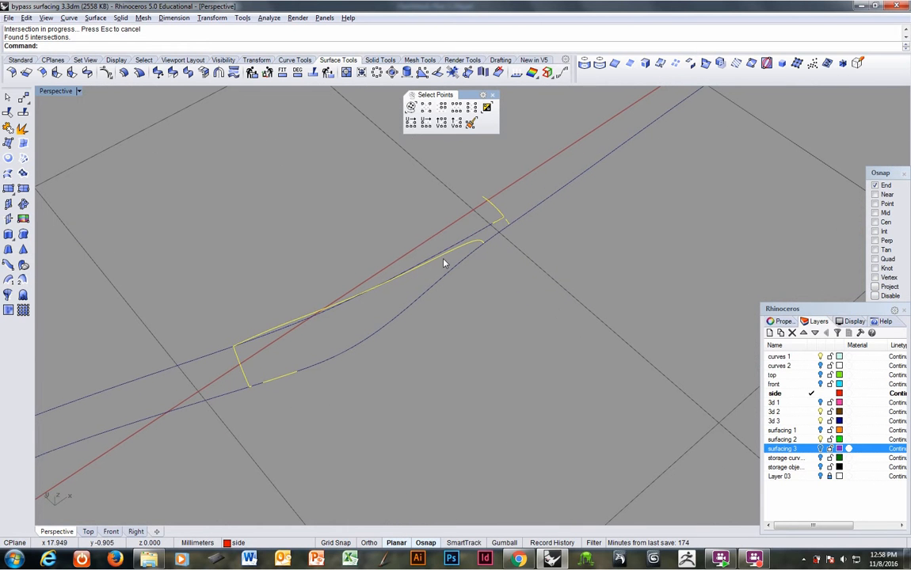
ctrl+click(444, 261)
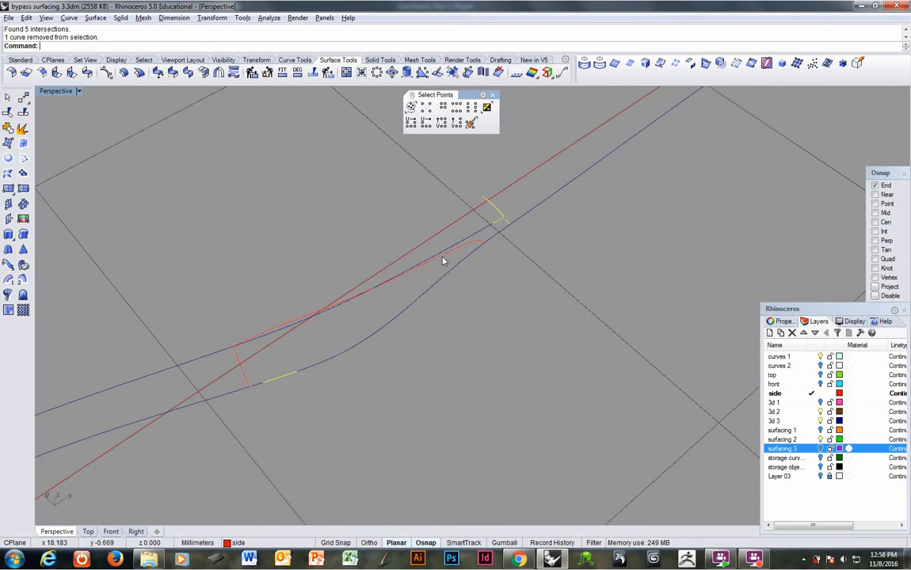
key(Delete)
Step: Trim the short descending leg off the long intersection curve, using the upper 3d 3 layer curve as the cutting object
click(441, 262)
right_drag(441, 262, 373, 270)
click(226, 314)
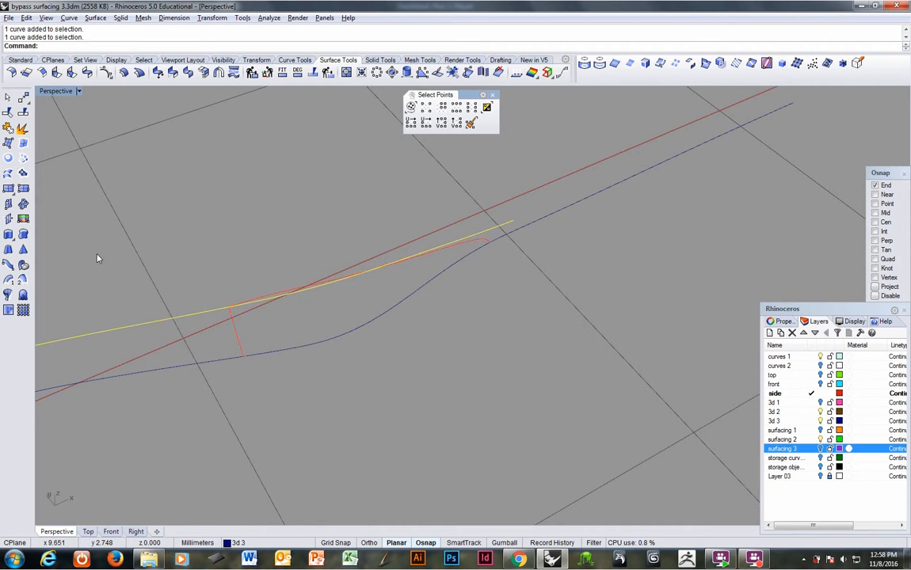
click(8, 113)
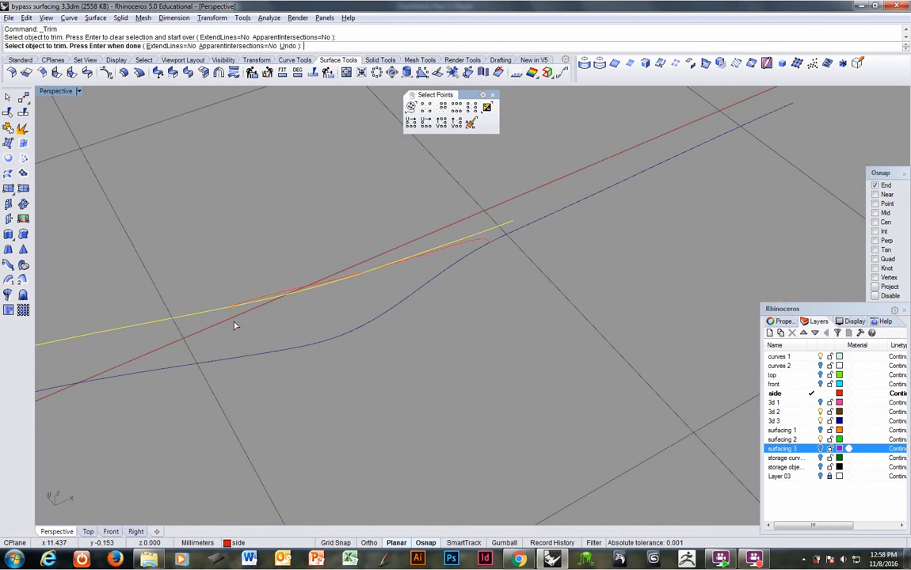
click(235, 324)
Step: Split the intersection curve at a point just before its hooked end near the handle and delete the hooked piece
right_drag(357, 305, 478, 249)
click(486, 250)
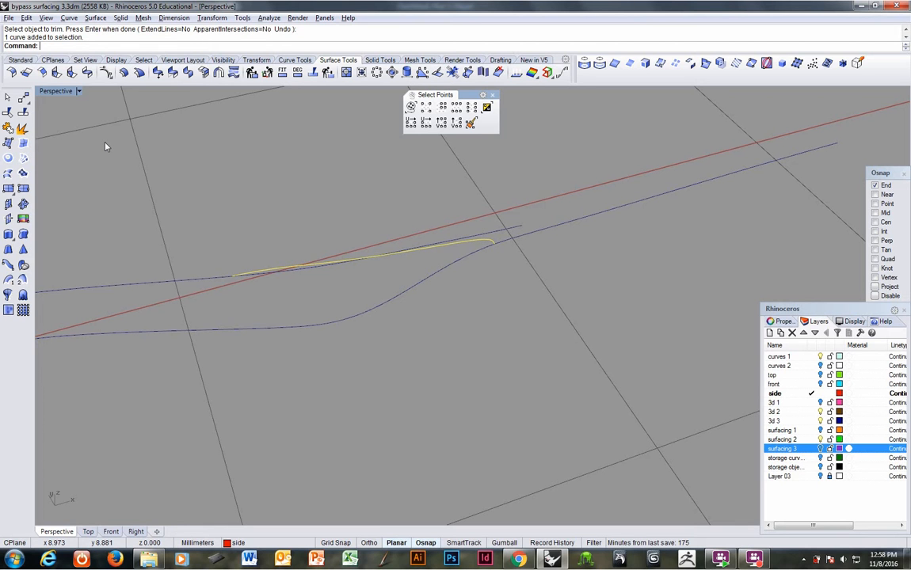
right_drag(372, 206, 419, 257)
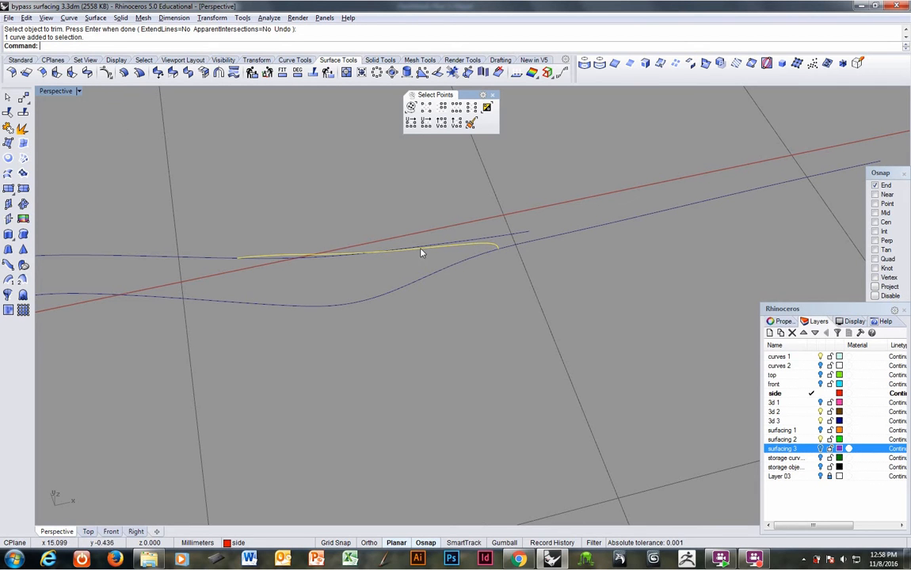
right_drag(421, 253, 473, 268)
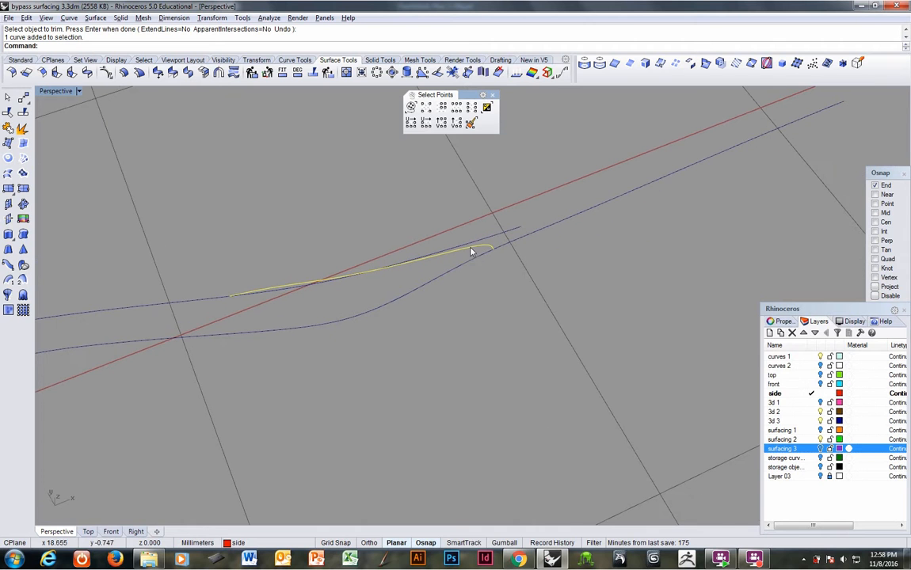
right_click(21, 115)
click(84, 46)
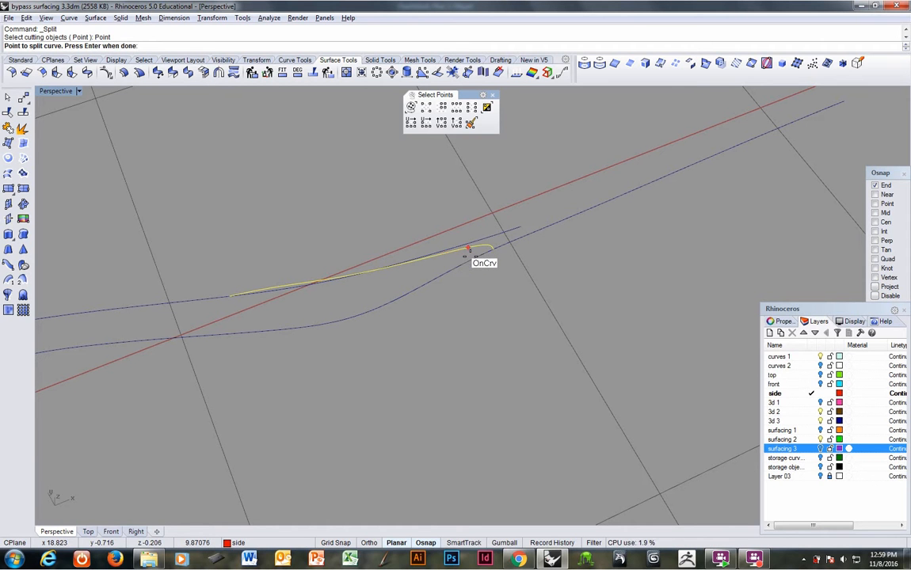
click(468, 250)
key(Return)
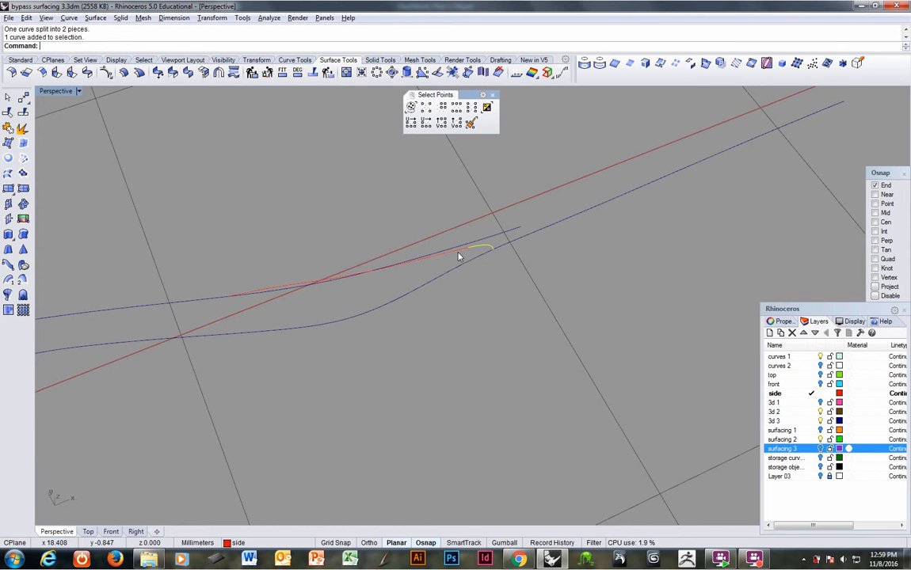
key(Delete)
click(459, 255)
right_drag(459, 254, 668, 349)
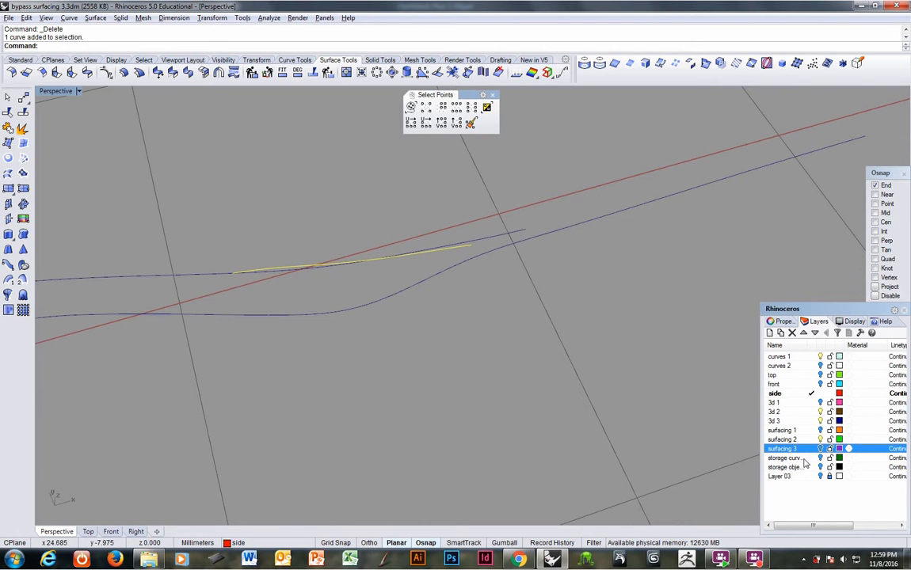
Step: Show the curves 2 layer and extend the intersection curve by arc to a Near-snapped point on the handle's open end edge
click(821, 366)
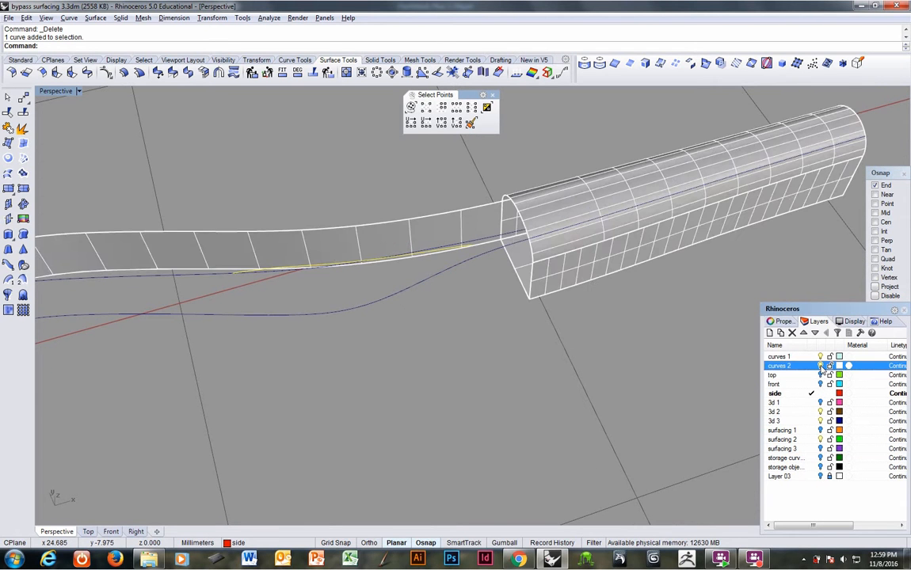
right_drag(602, 332, 429, 278)
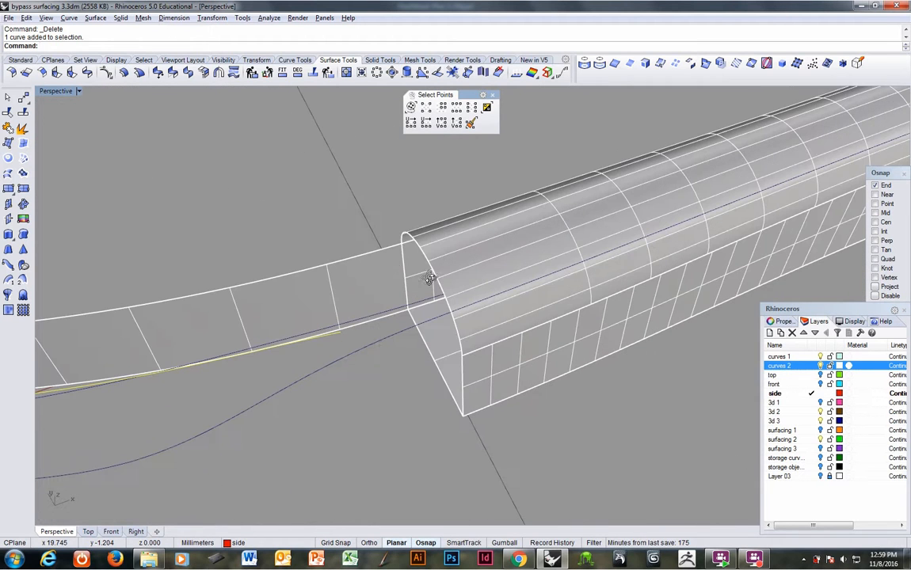
click(69, 18)
mouse_move(116, 224)
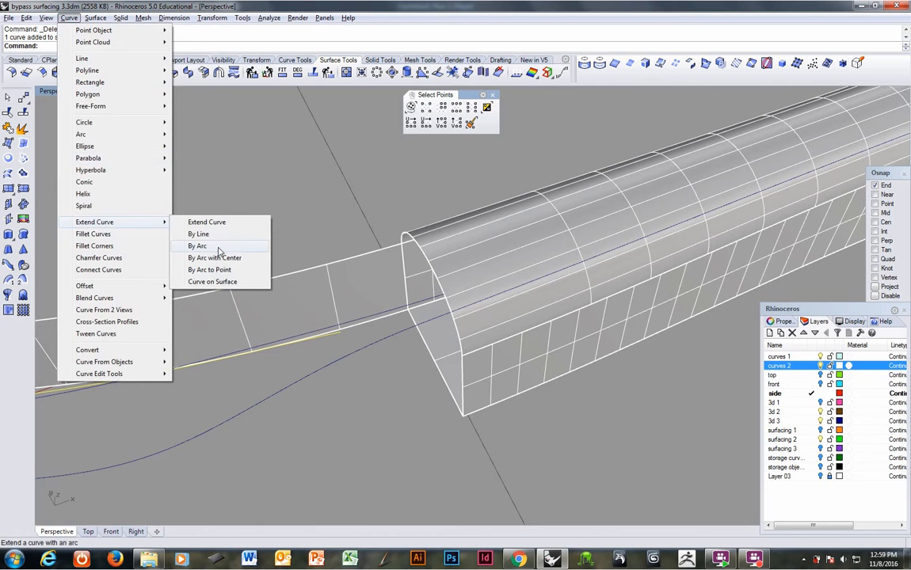
click(212, 272)
click(332, 333)
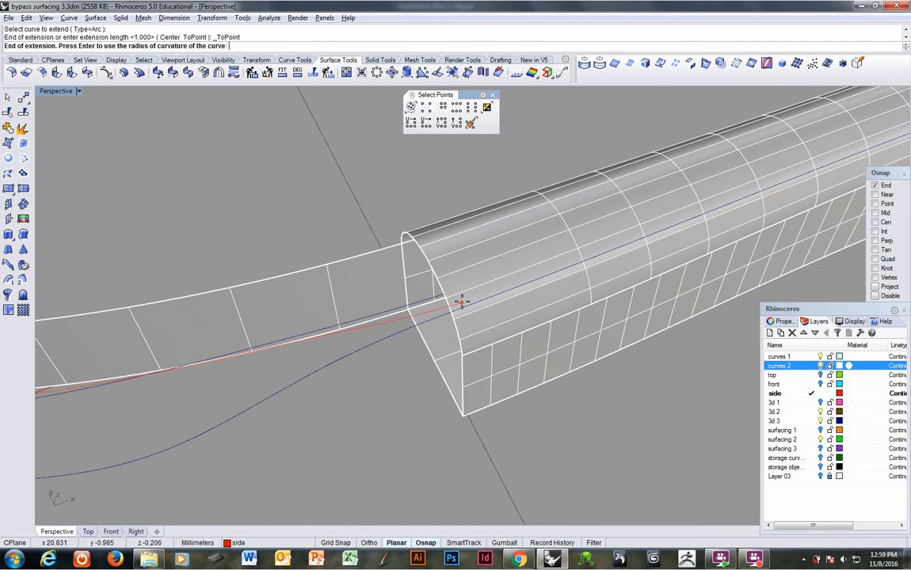
right_click(877, 195)
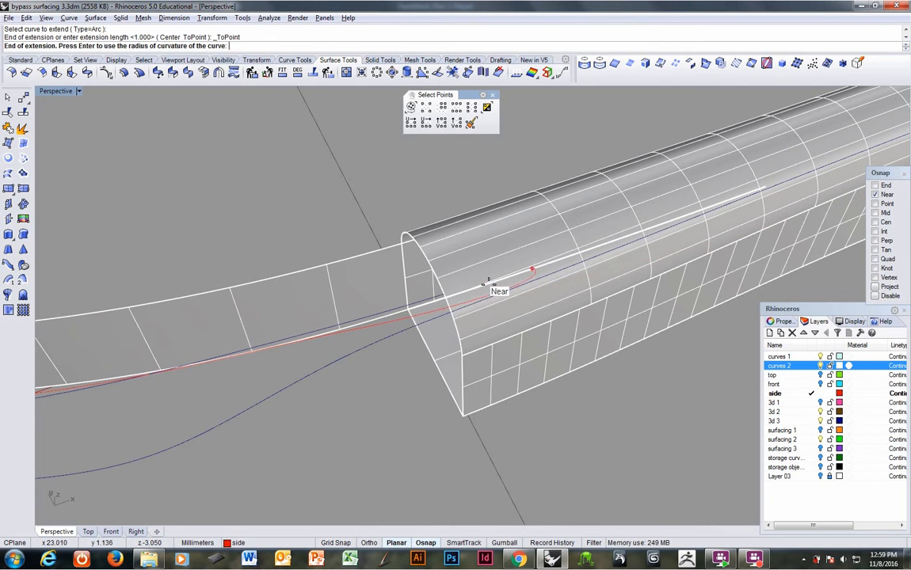
right_drag(437, 302, 486, 304)
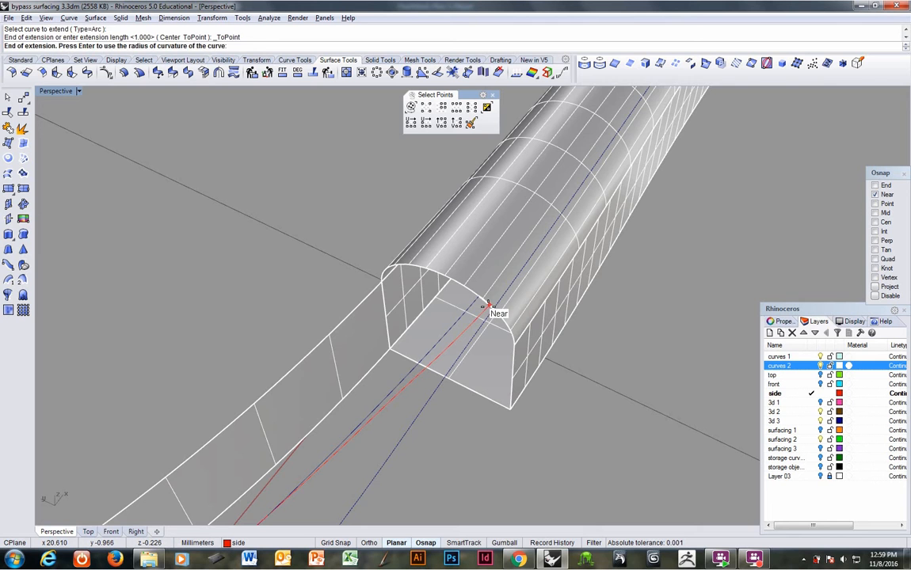
click(487, 306)
right_drag(441, 285, 454, 309)
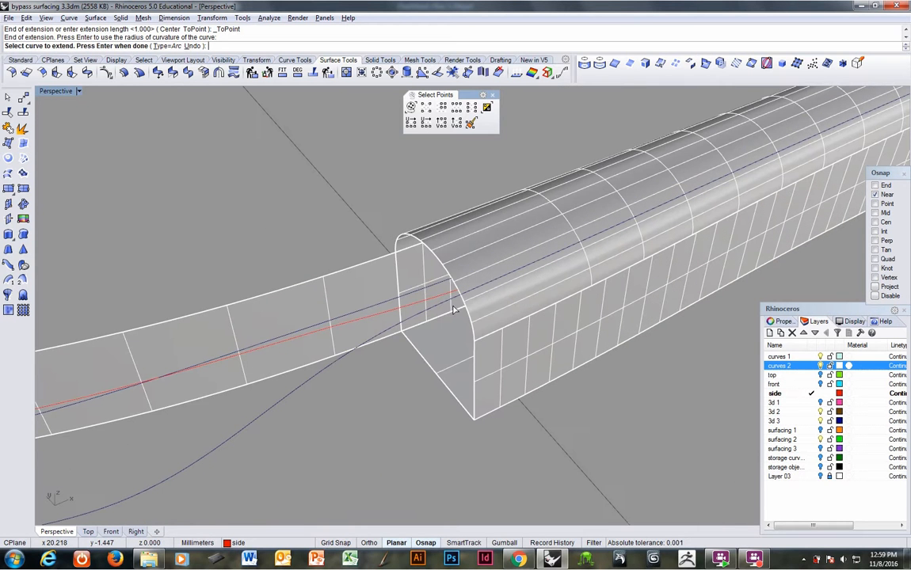
right_click(452, 306)
Step: Copy the extended side curve to the clipboard
click(448, 295)
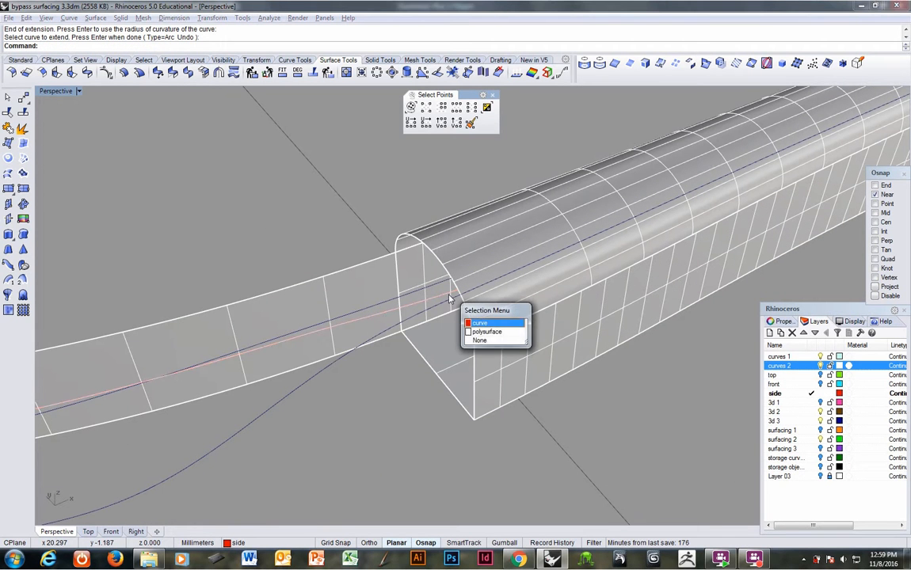
right_click(448, 295)
key(ctrl+c)
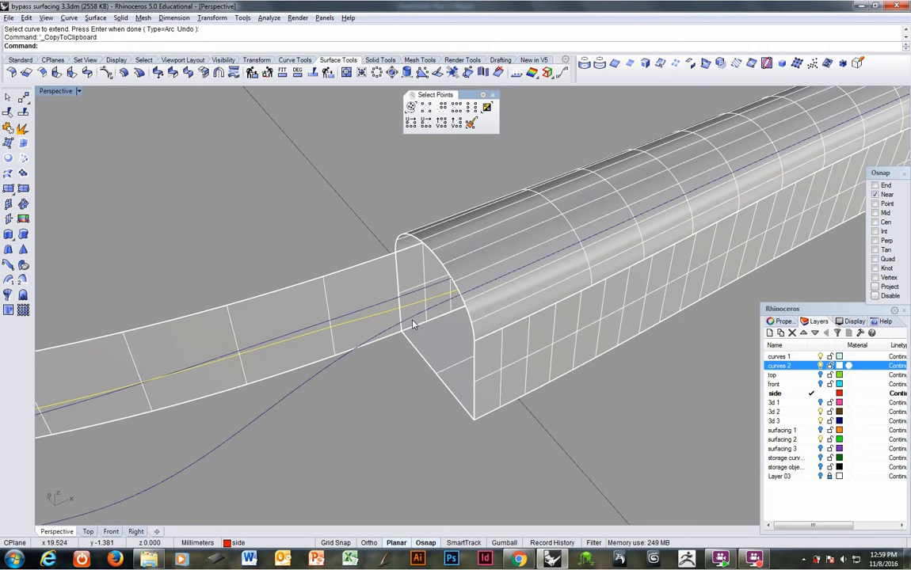
Step: Start the Merge Edge command at the handle's open end and unlock Layer 03
scroll(443, 300, up, 2)
right_drag(451, 303, 454, 307)
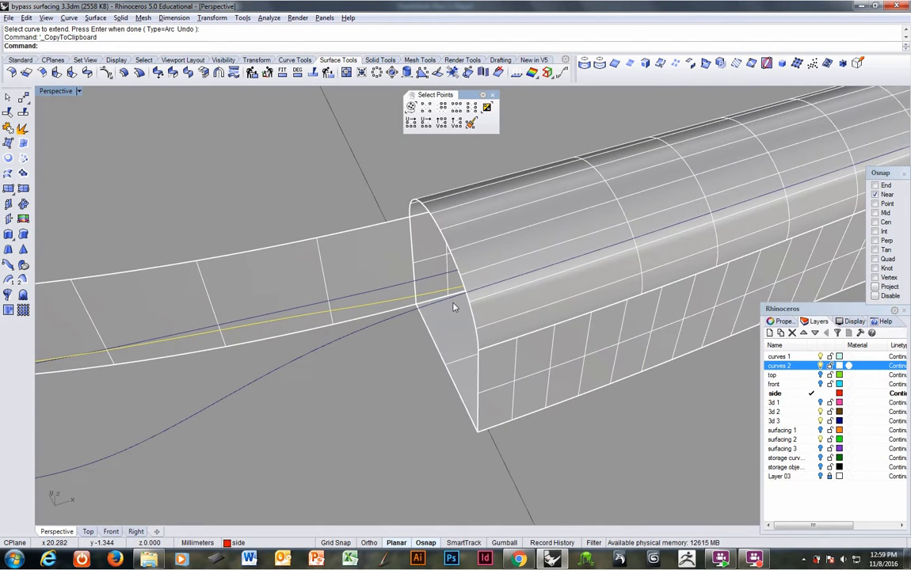
click(277, 19)
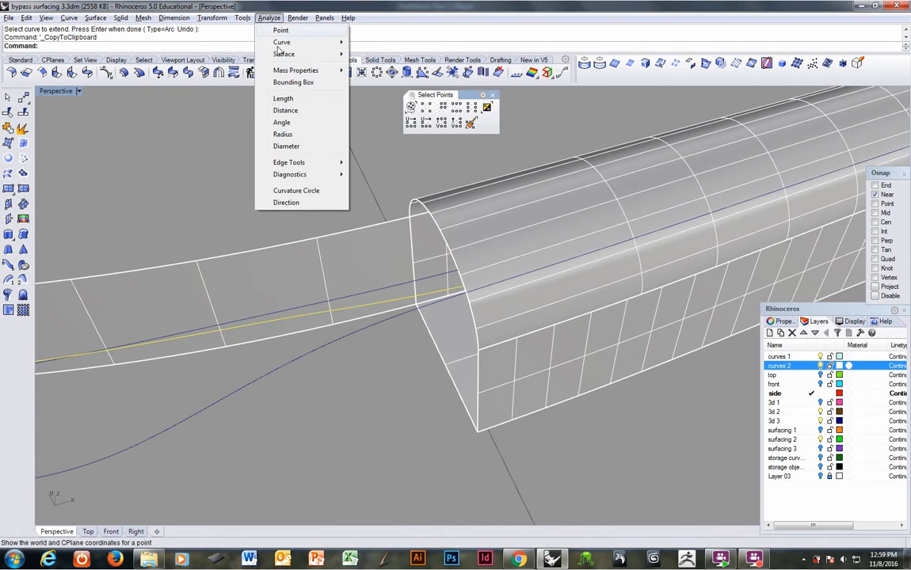
mouse_move(305, 162)
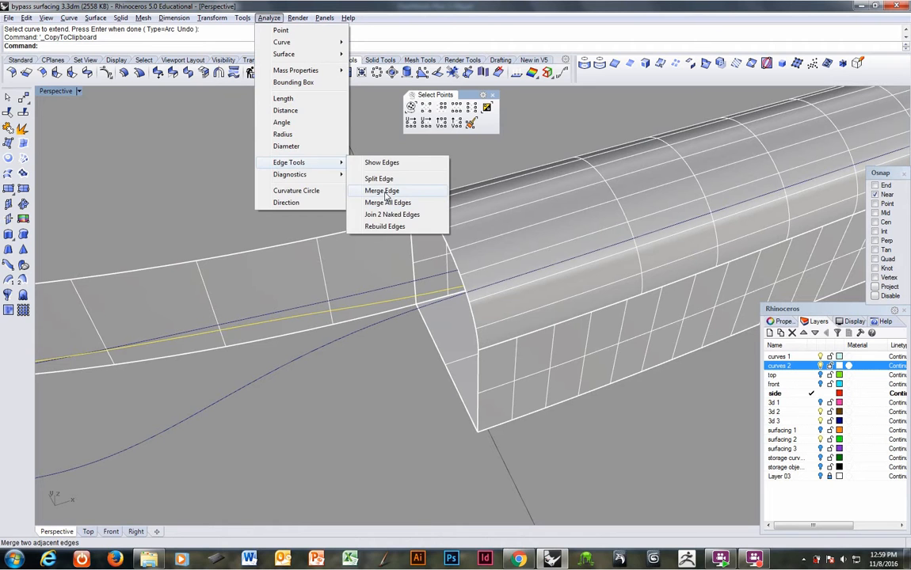
click(382, 191)
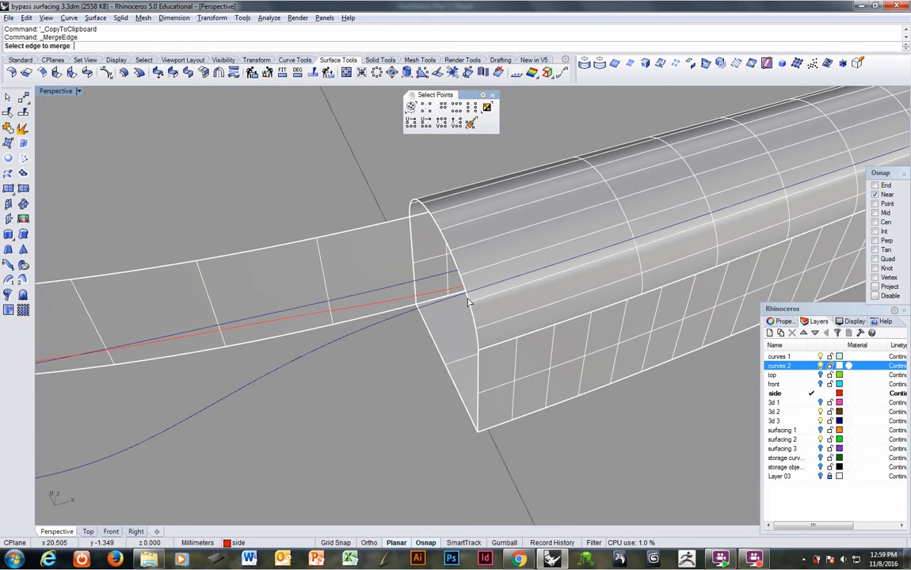
click(828, 478)
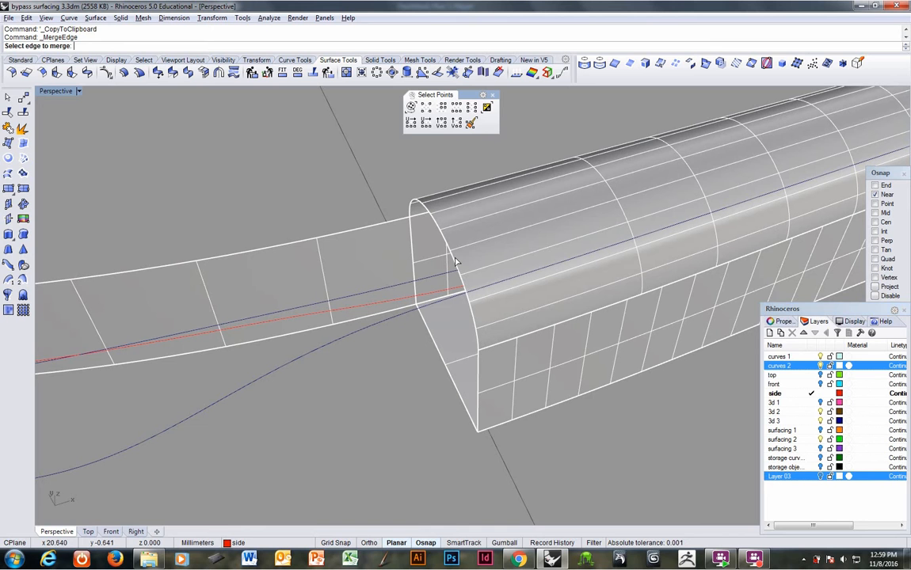
key(super)
key(super)
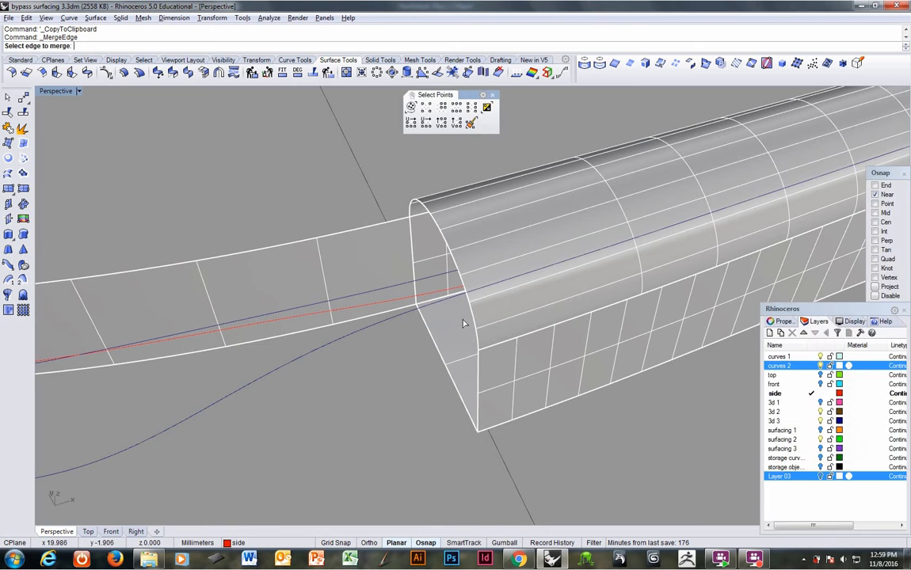
key(super)
key(super)
scroll(317, 163, up, 4)
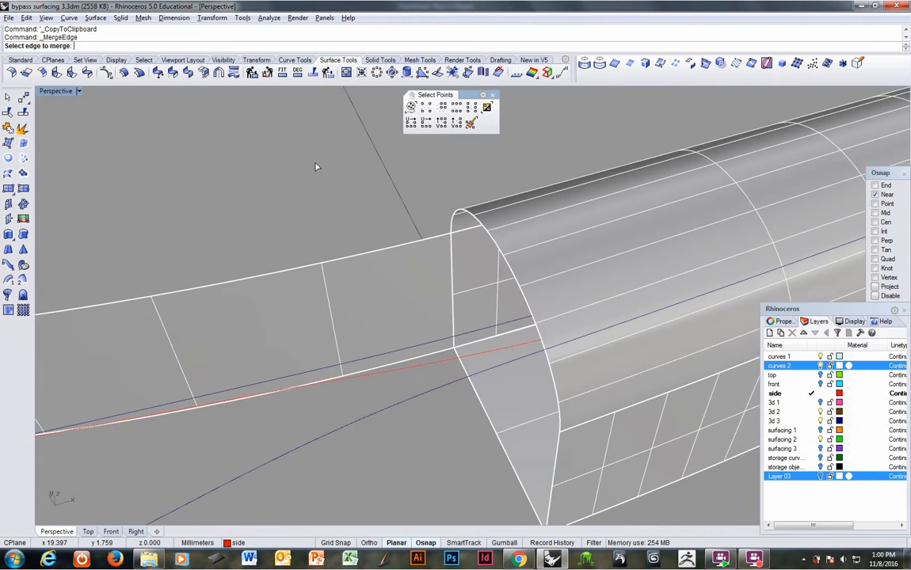
ctrl+right_drag(339, 163, 430, 266)
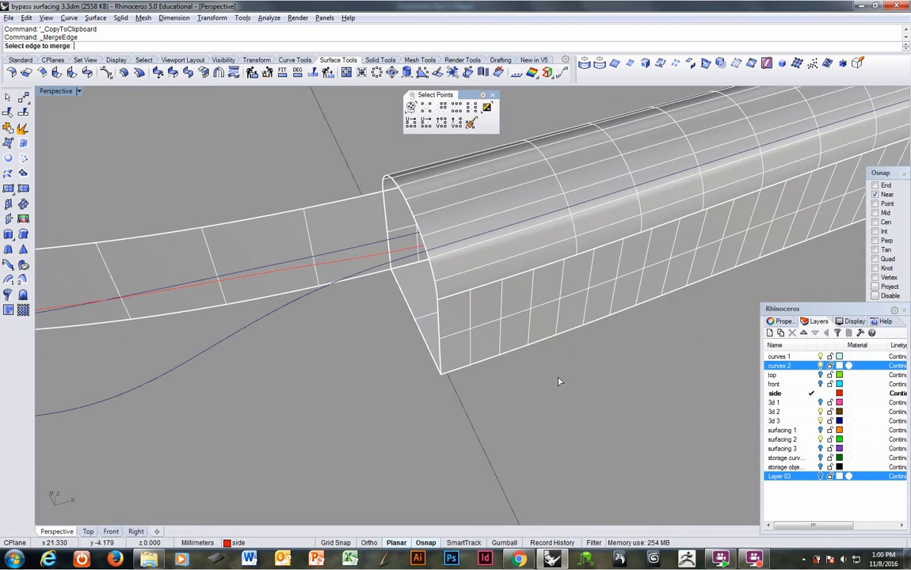
key(super)
ctrl+right_drag(533, 346, 509, 351)
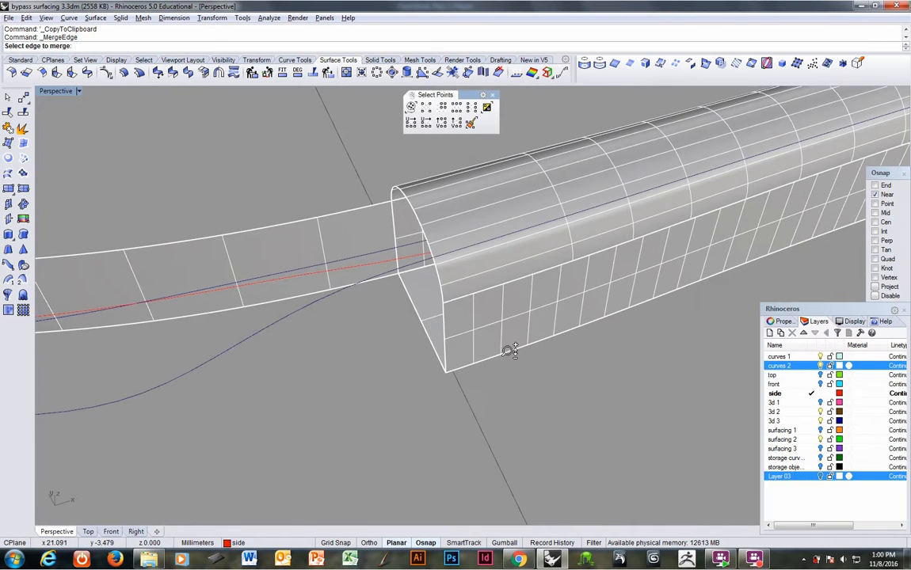
ctrl+right_drag(478, 262, 420, 348)
key(super)
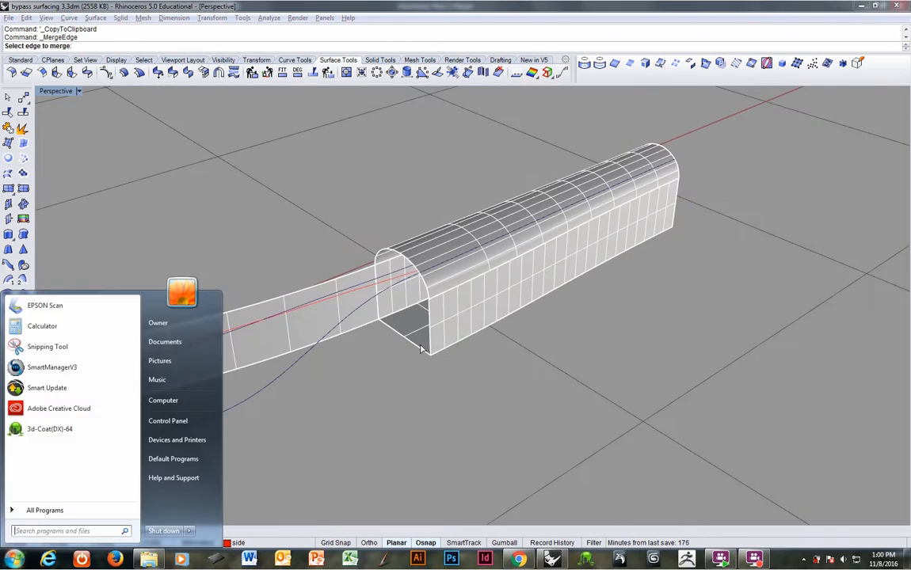
key(super)
key(super)
key(super)
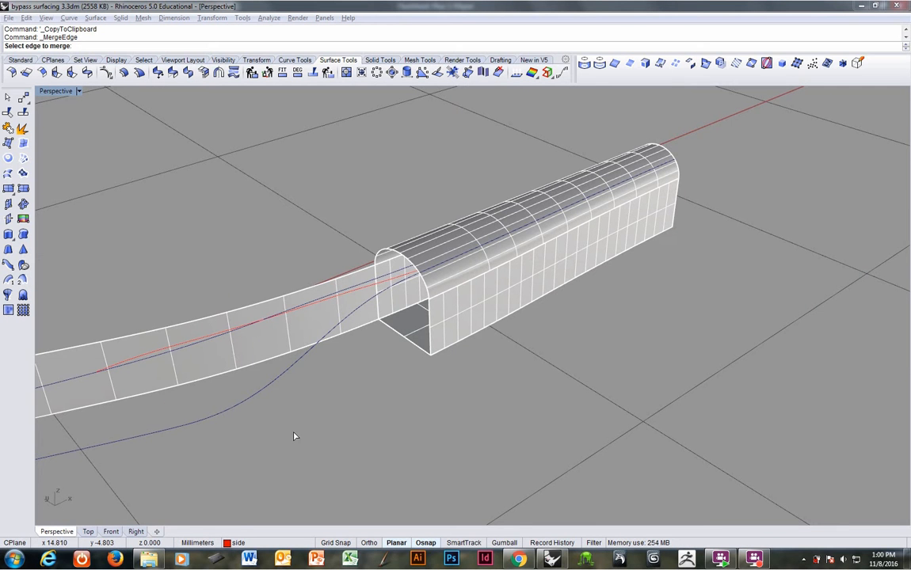
scroll(336, 400, down, 3)
scroll(369, 380, up, 3)
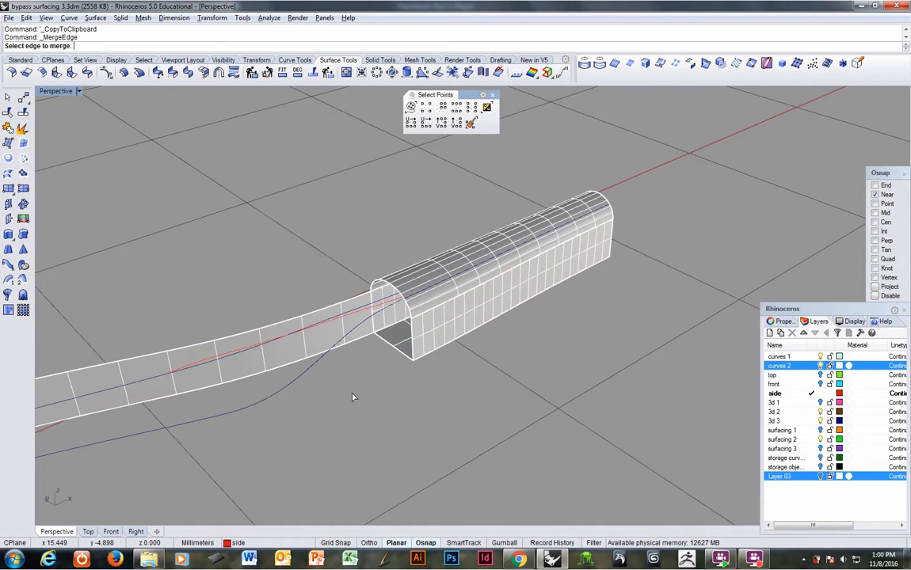
Step: Extract the curved top surface from the handle polysurface
key(ctrl+Tab)
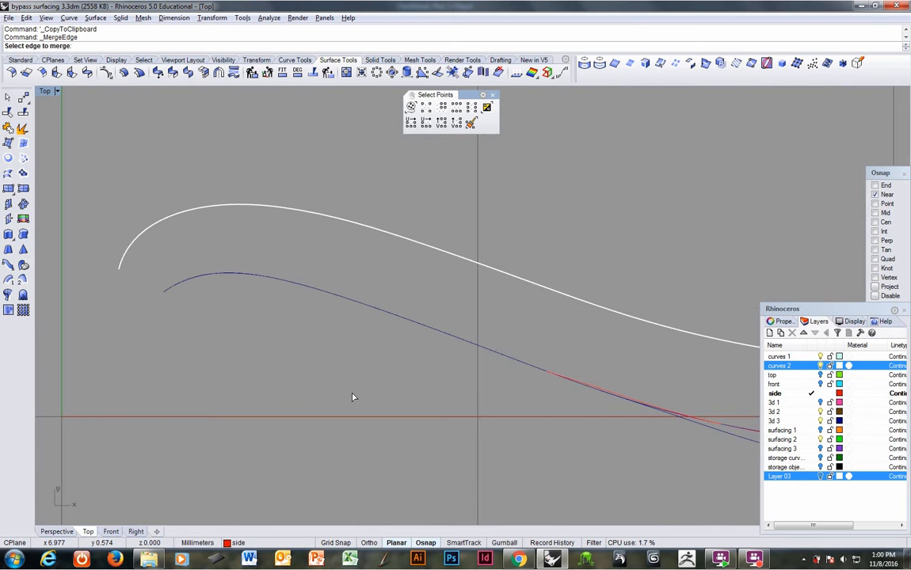
key(ctrl+Tab)
key(ctrl+Tab)
key(ctrl+Tab)
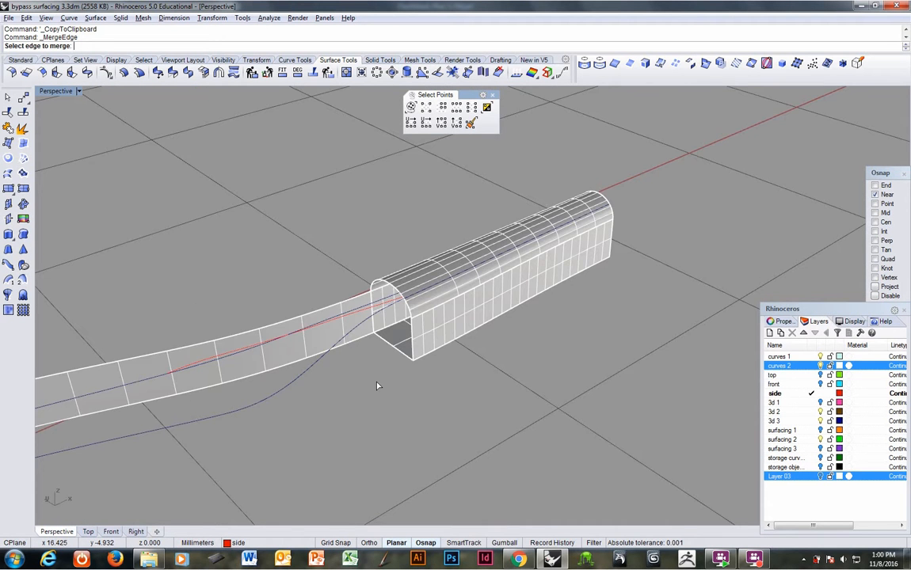
right_drag(376, 383, 396, 317)
scroll(459, 351, up, 8)
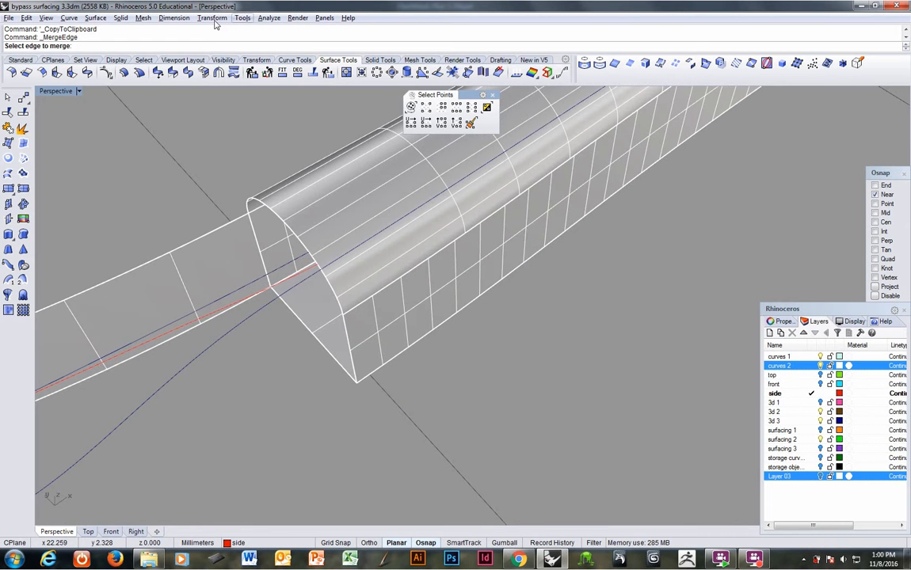
click(120, 18)
click(139, 287)
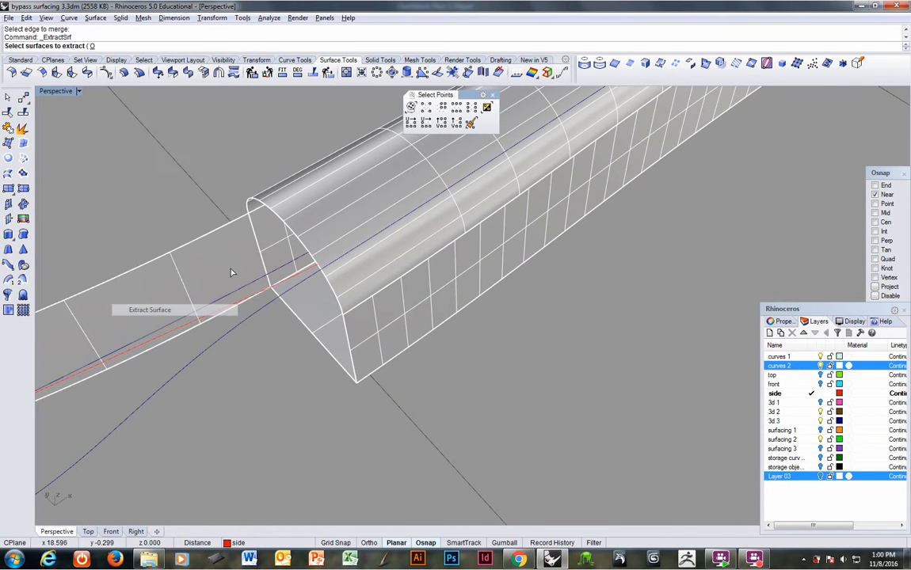
click(333, 215)
key(Return)
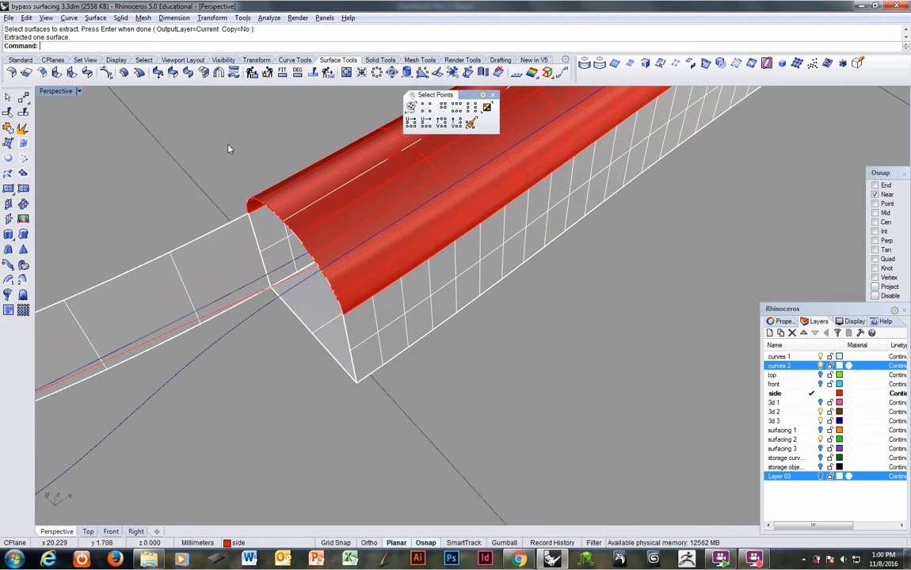
Step: Merge the edge segments along the open end of the extracted top surface
middle_click(276, 46)
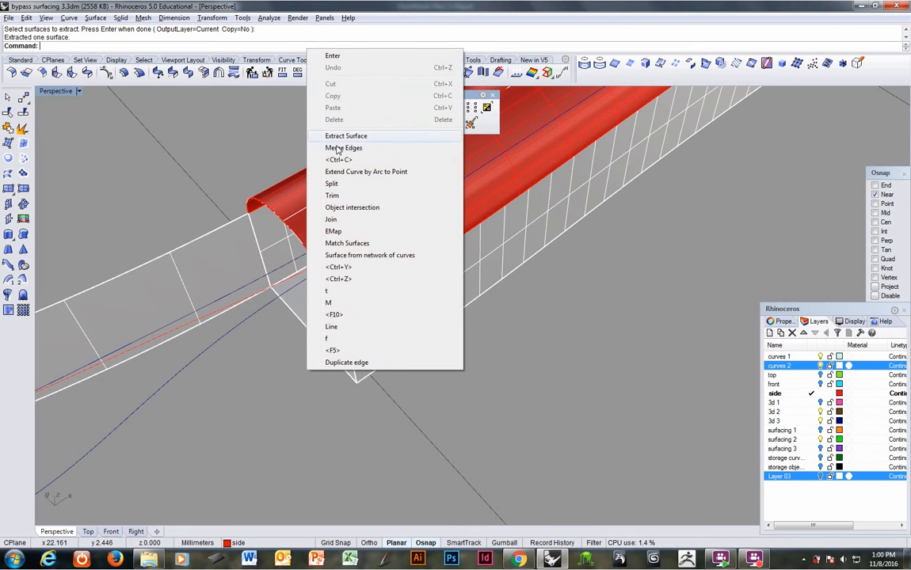
click(305, 135)
click(303, 248)
key(Return)
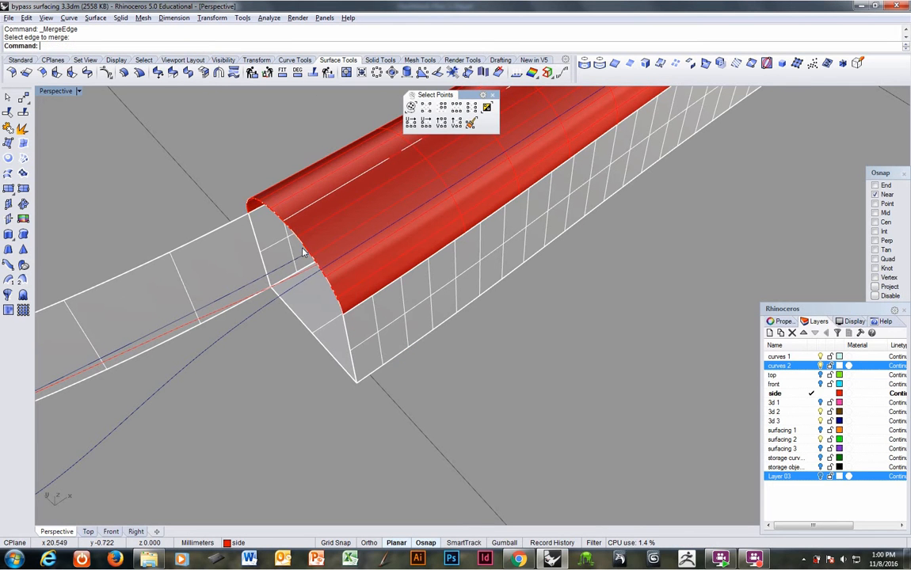
key(Return)
click(304, 250)
key(Return)
key(Return)
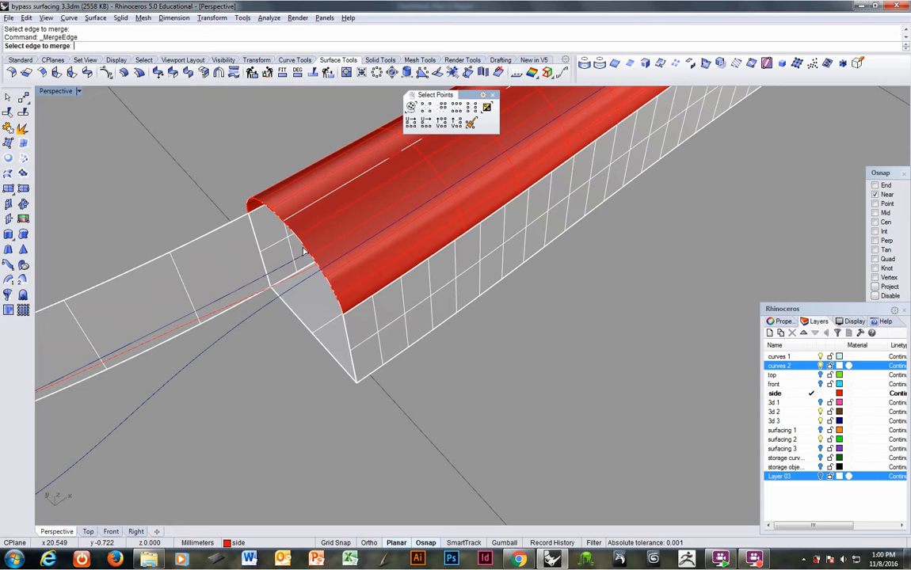
click(304, 250)
key(Return)
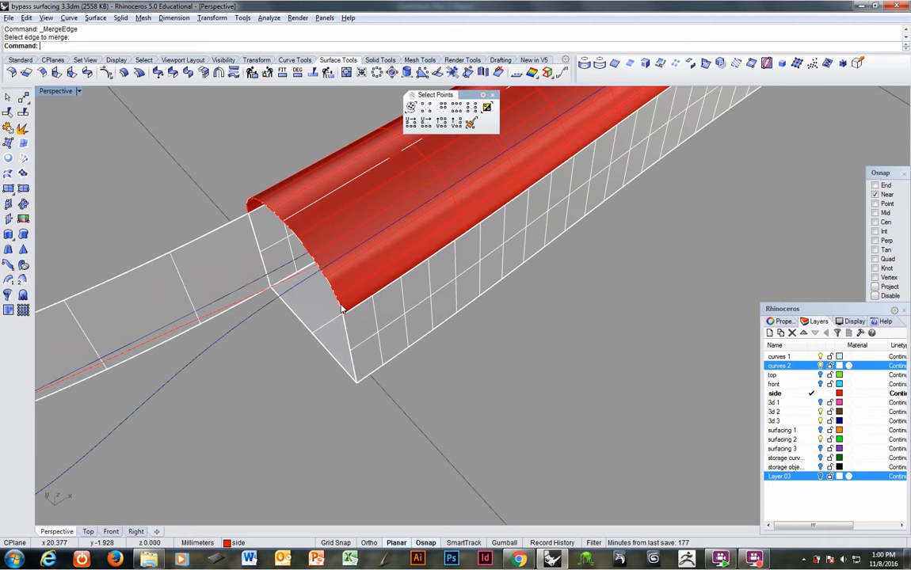
Step: Move the extracted top surface to the curves 2 layer and deselect it
mouse_move(342, 309)
right_down()
mouse_move(319, 316)
mouse_move(284, 256)
mouse_move(347, 313)
right_up()
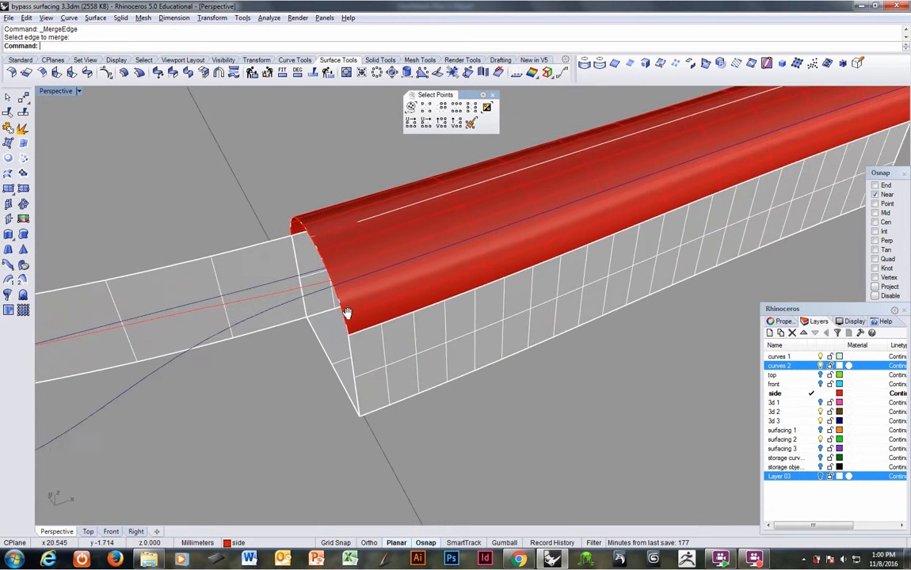
scroll(355, 295, up, 2)
click(464, 286)
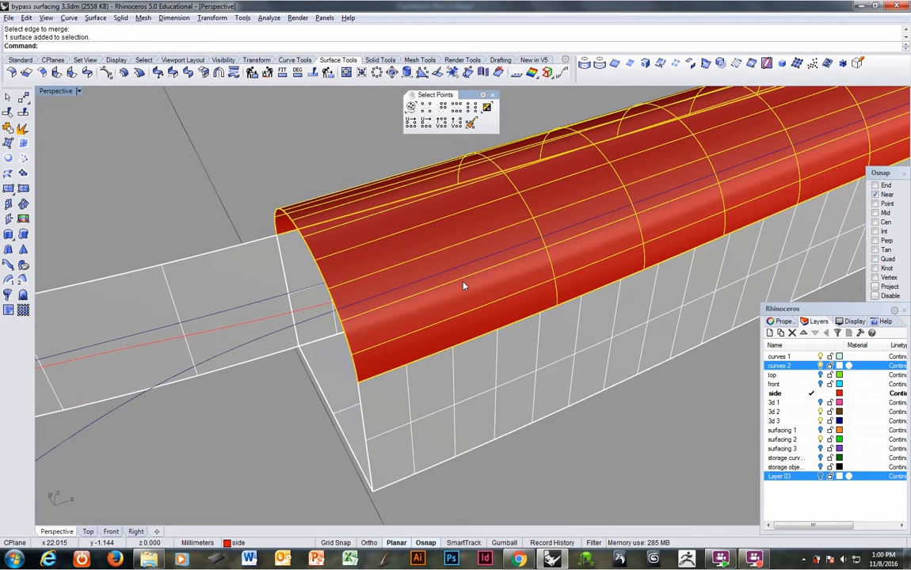
key(F4)
click(508, 272)
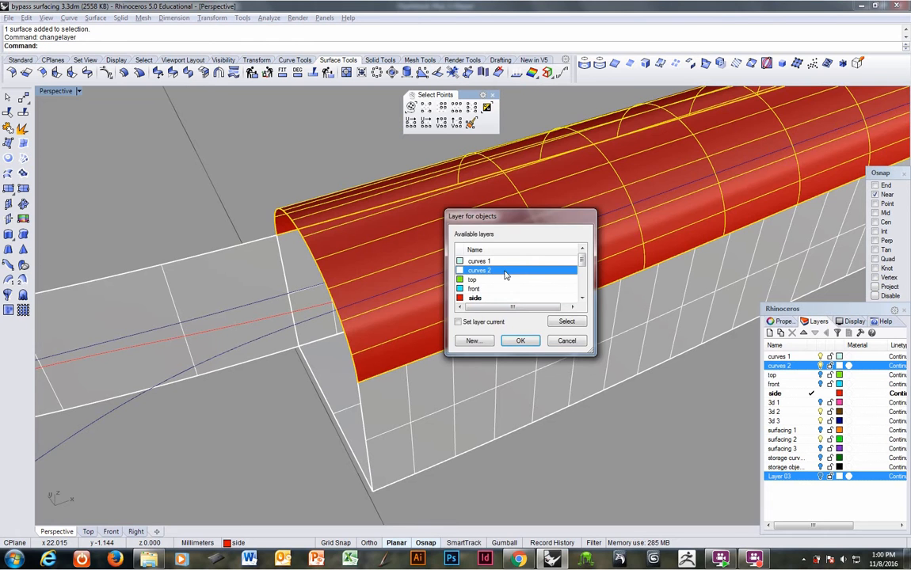
click(519, 340)
key(Escape)
Step: Extract a V-direction isocurve from the handle's top surface, snapped to the End of the extended side curve
right_drag(509, 409, 521, 328)
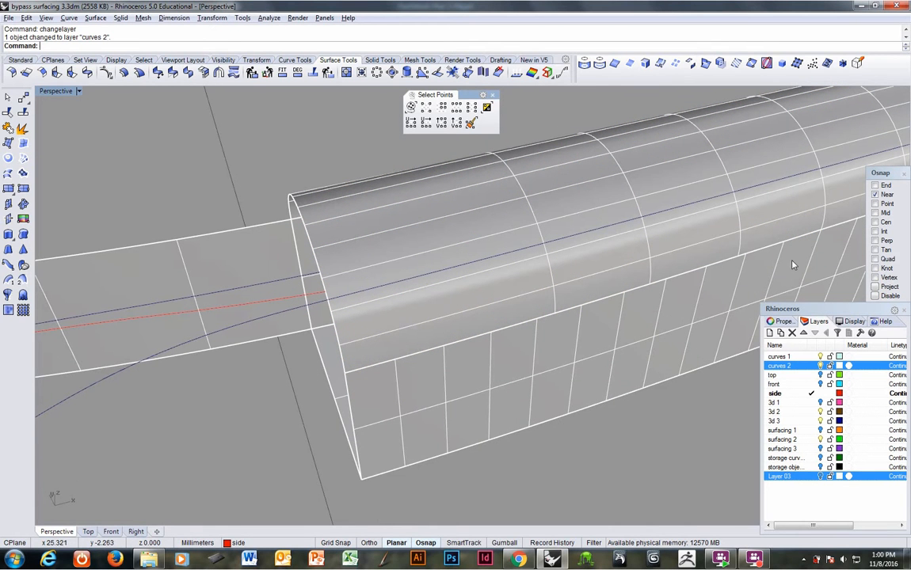
click(660, 65)
click(472, 224)
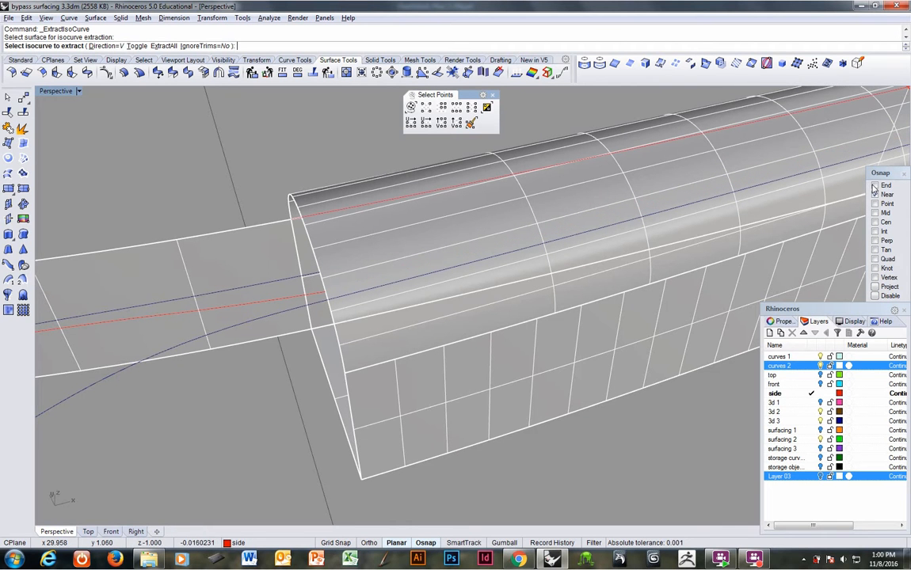
click(326, 293)
key(Return)
Step: Extract a second isocurve on the handle's top surface just beside the first, and delete it
right_drag(327, 289, 349, 295)
click(299, 315)
scroll(347, 295, up, 4)
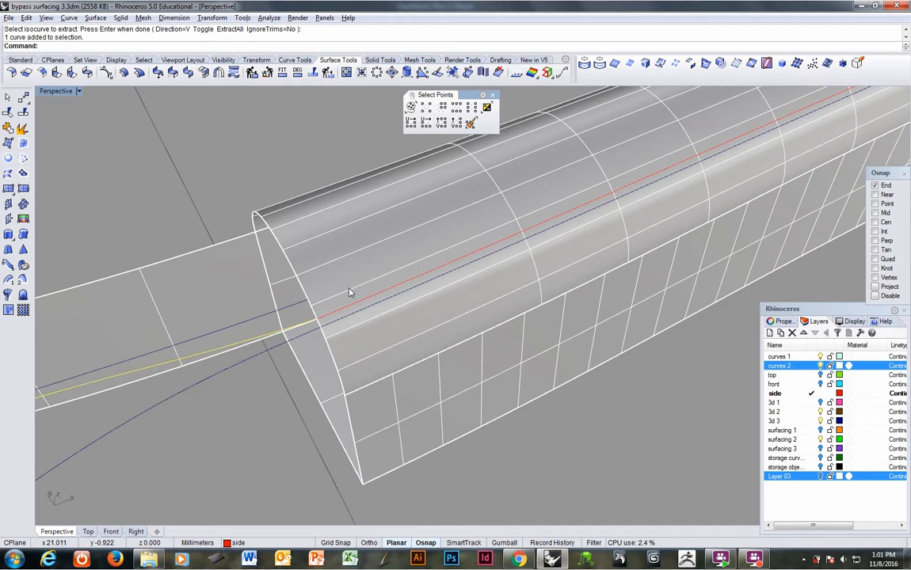
right_click(350, 291)
click(361, 289)
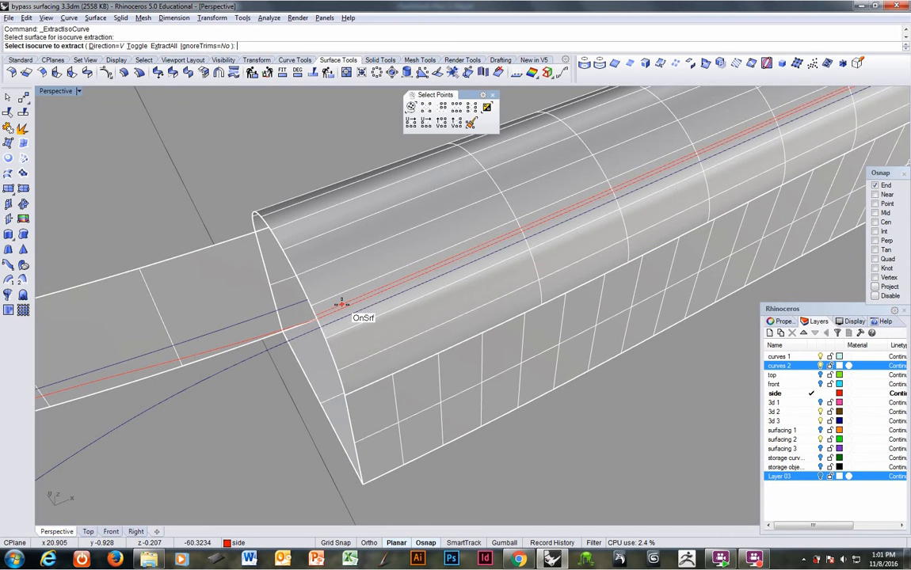
click(341, 303)
right_click(343, 309)
click(342, 309)
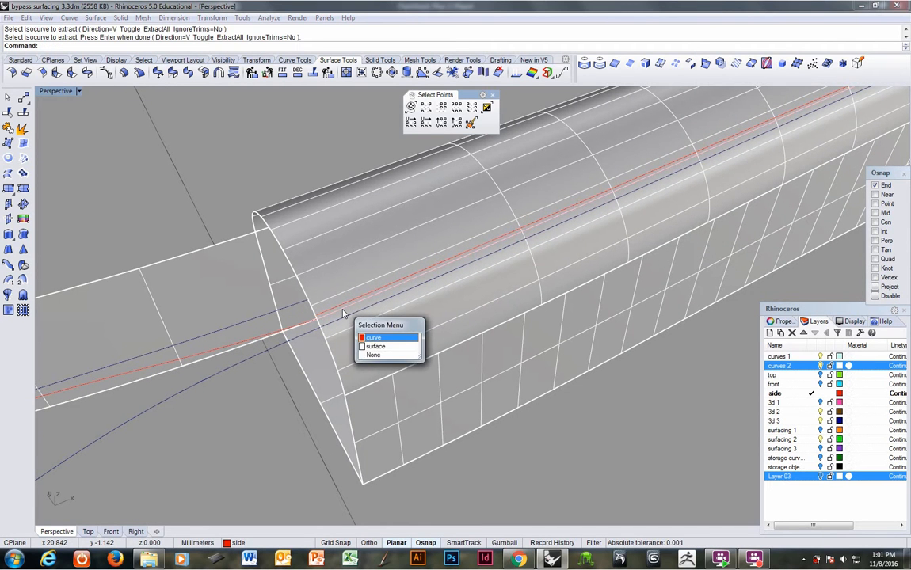
right_click(343, 309)
key(Delete)
Step: Explode the extended side curve and rejoin all its segments except the last one next to the handle
click(309, 323)
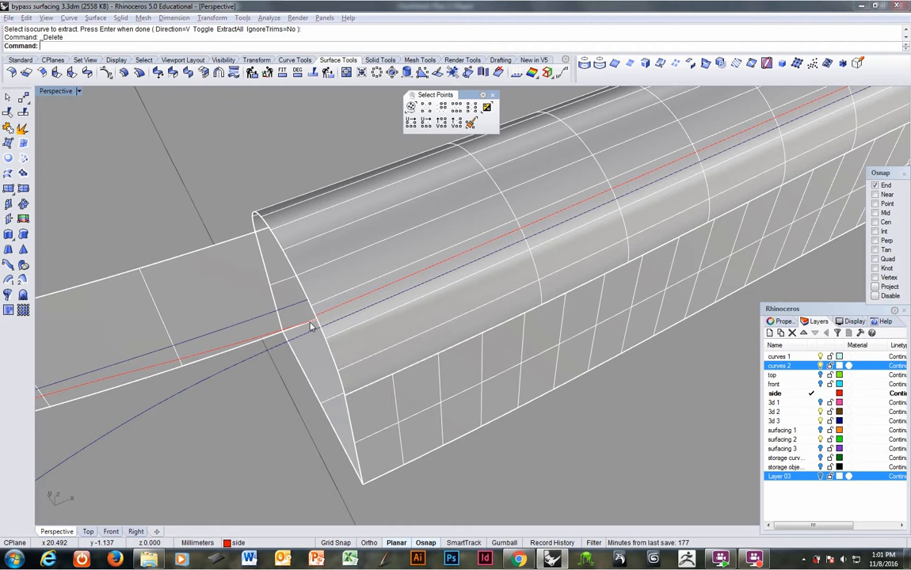
click(286, 333)
right_drag(286, 332, 244, 336)
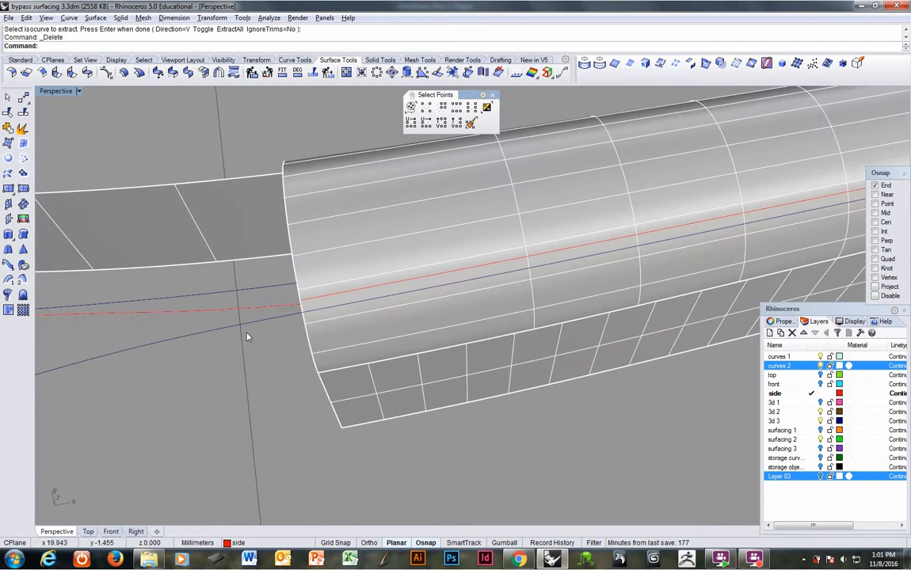
click(259, 308)
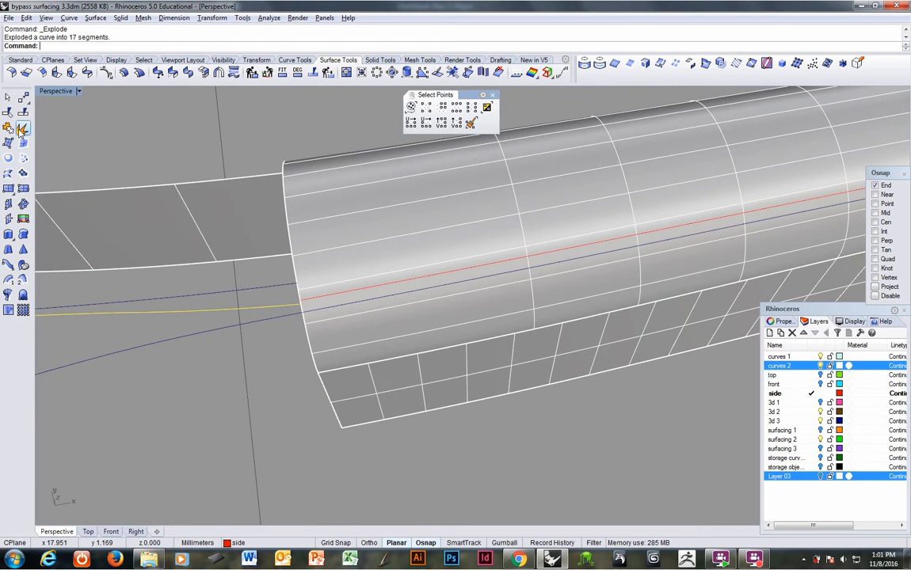
ctrl+right_drag(117, 185, 390, 292)
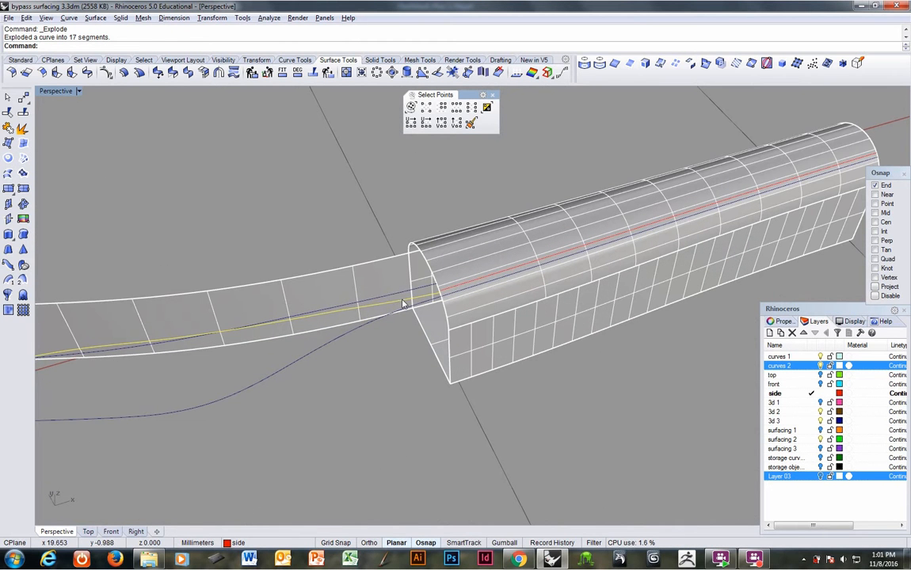
ctrl+click(402, 305)
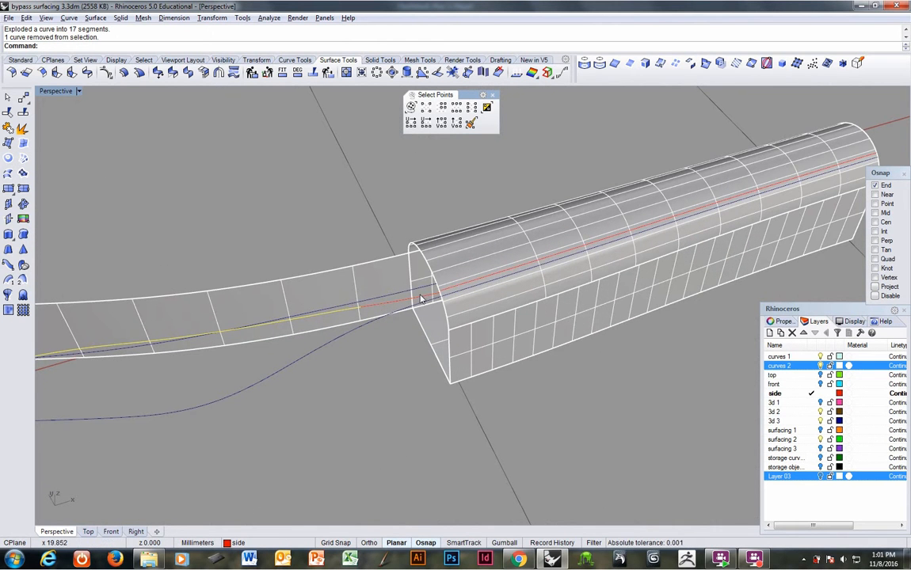
click(9, 131)
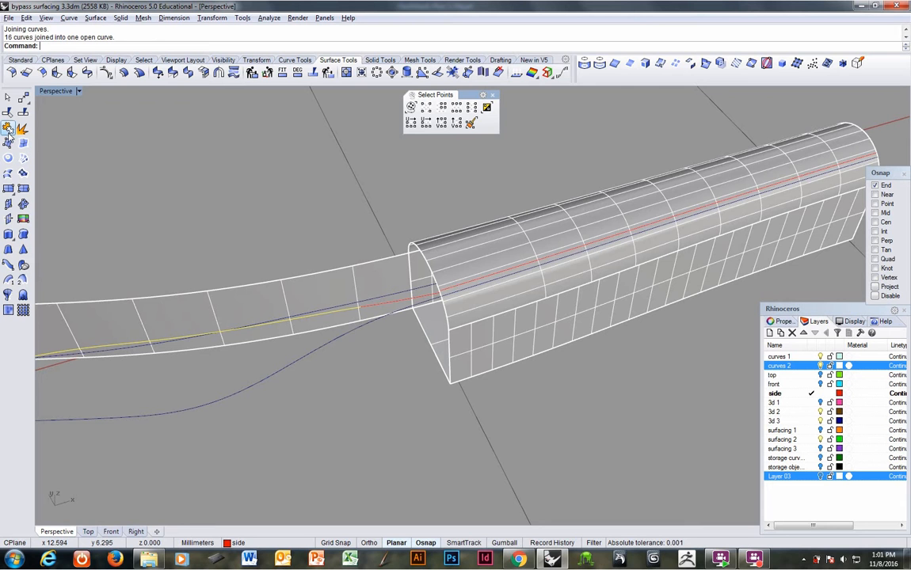
Step: Rebuild the joined side curve with a point count of 8 and degree 4, deleting the input
right_drag(121, 263, 364, 370)
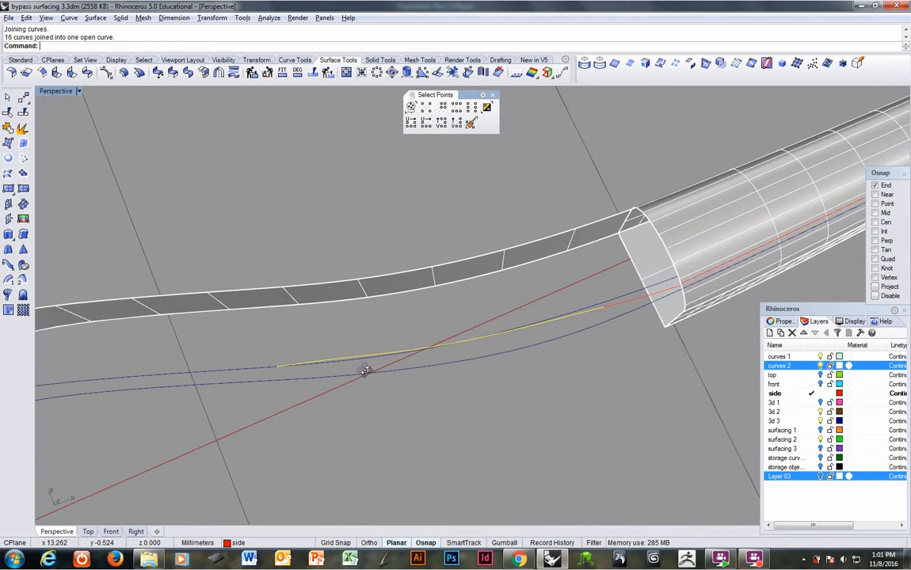
text(rebuild)
key(Return)
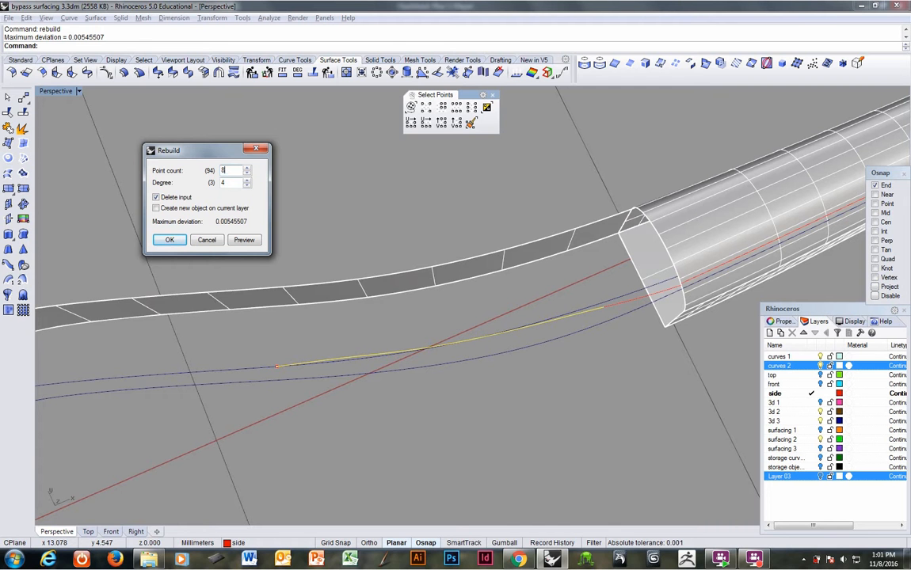
click(169, 241)
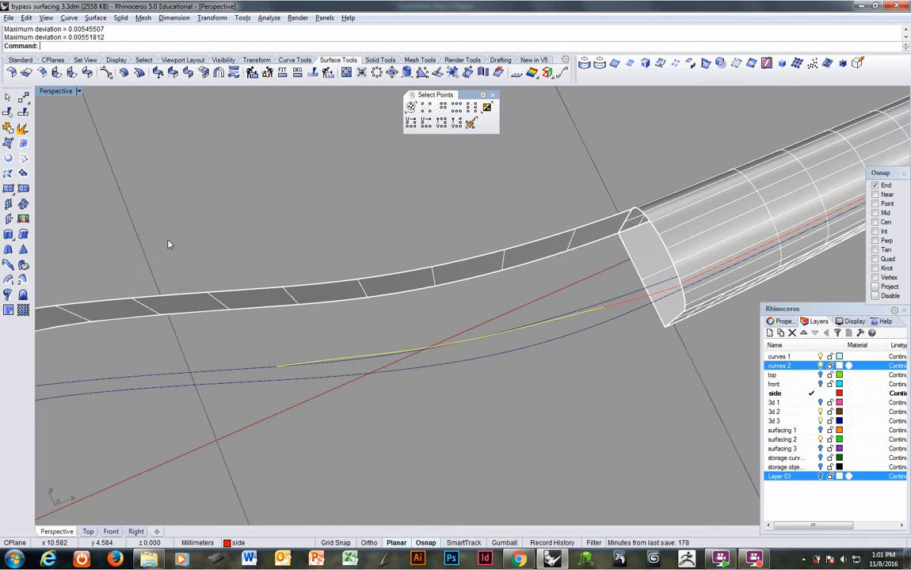
Step: Blend the rebuilt side curve to the near end of the handle's isocurve with Curvature continuity
right_drag(527, 329, 395, 301)
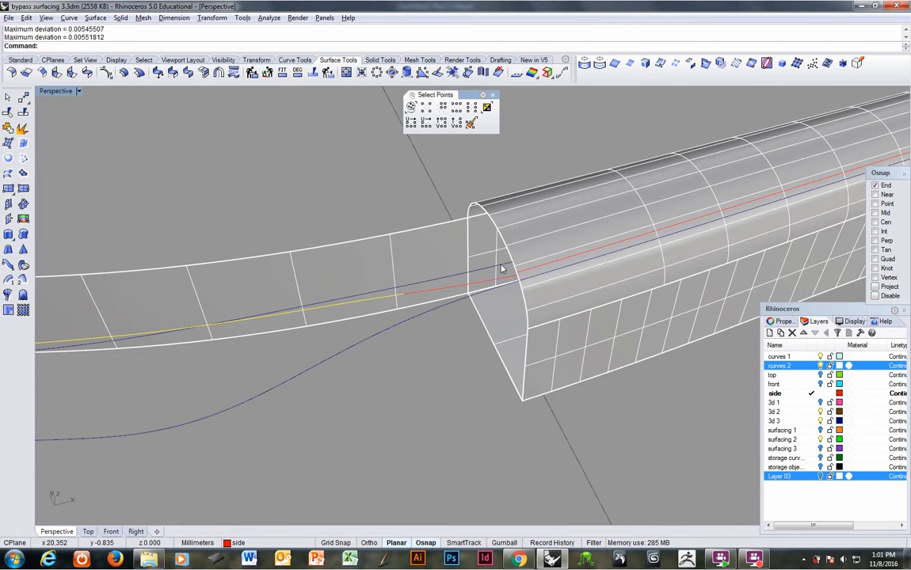
click(68, 17)
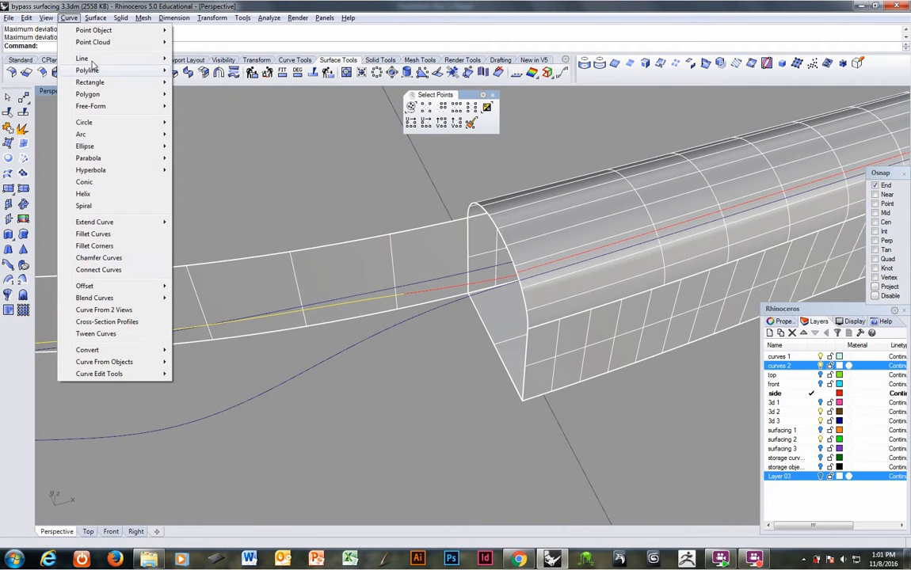
mouse_move(95, 298)
click(225, 298)
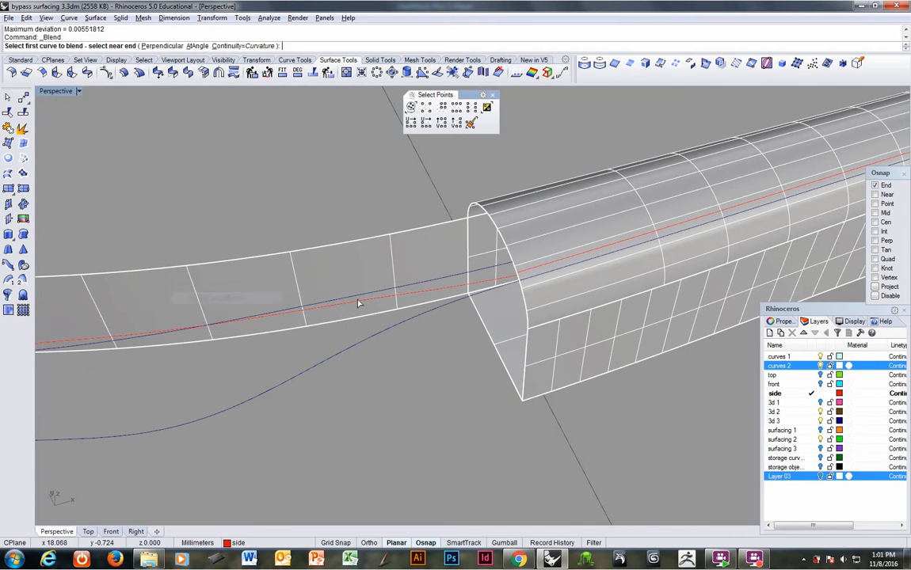
click(536, 271)
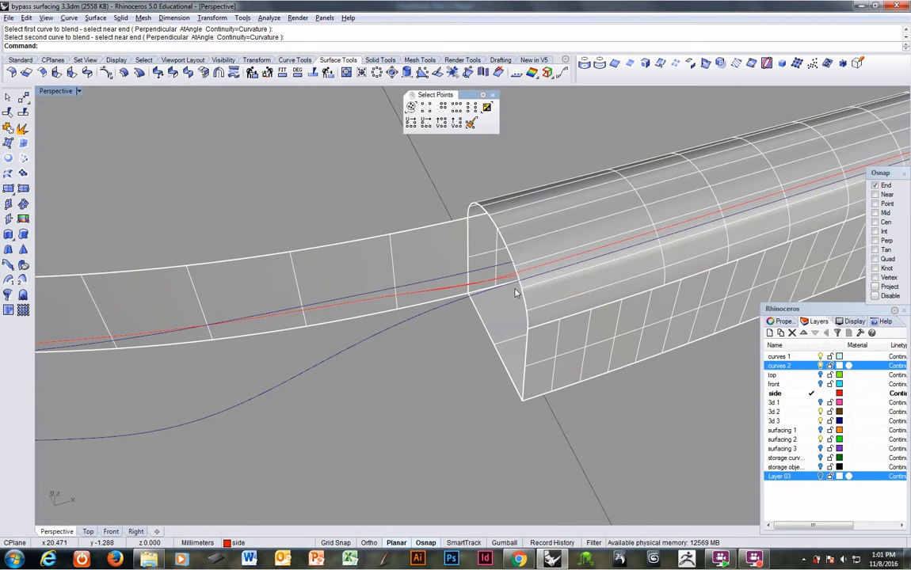
Step: Undo the curve blend, select the original end segment for comparison, and redo the blend
right_drag(515, 293, 498, 317)
key(ctrl+z)
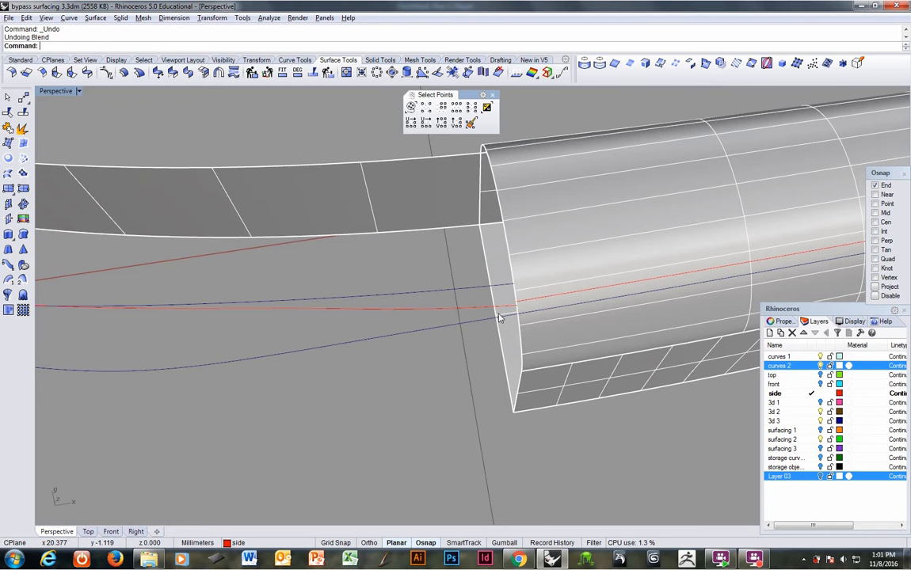
click(408, 310)
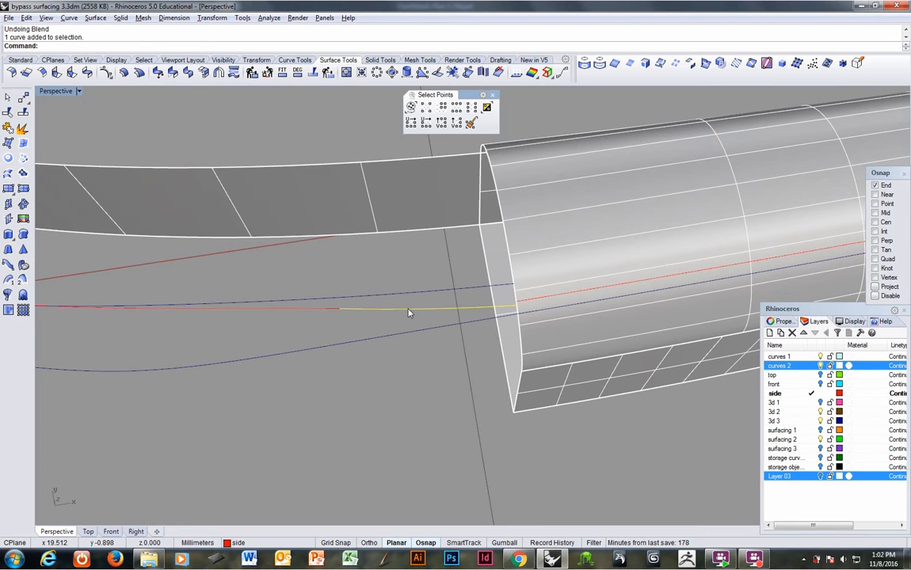
key(ctrl+y)
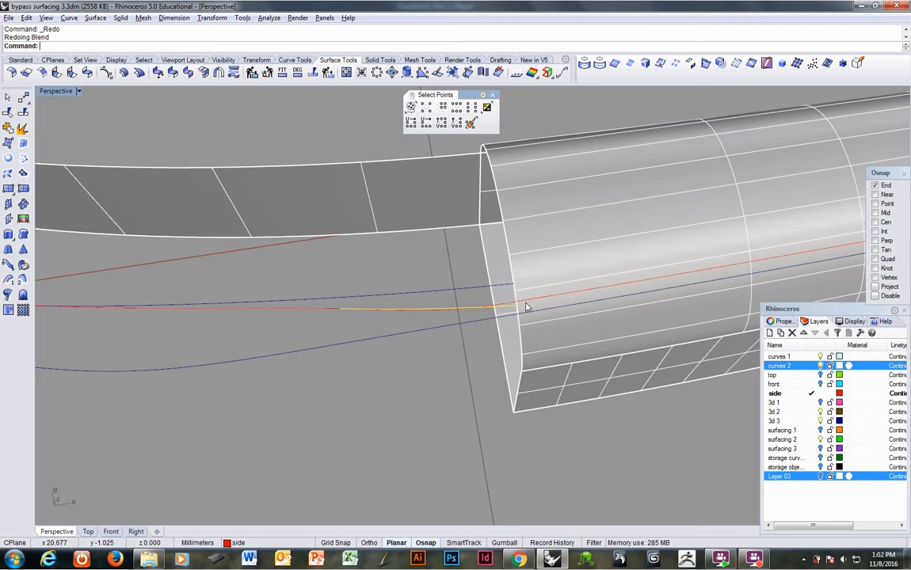
Step: Extract a lower isocurve from the handle's side surface, and delete the previous isocurve and its blend curve
right_drag(523, 309, 620, 168)
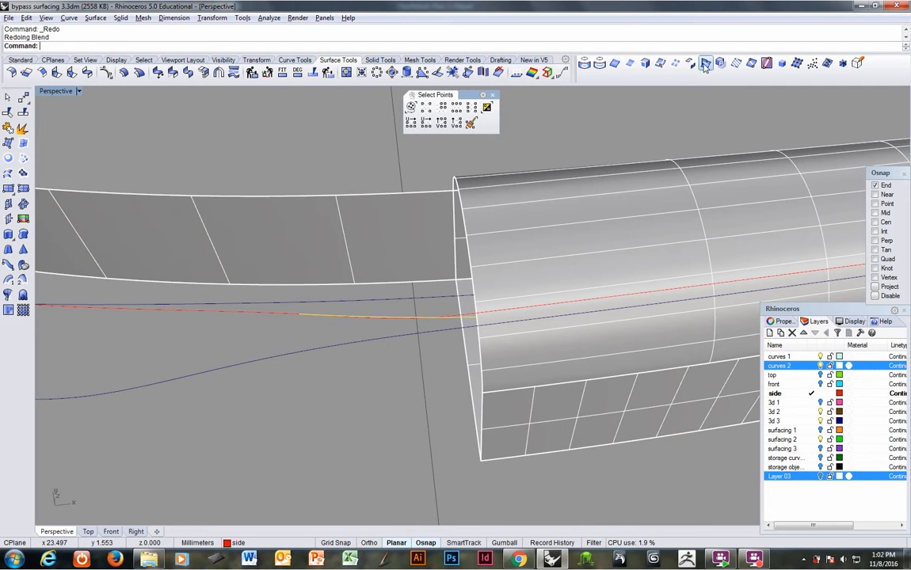
click(598, 63)
click(570, 312)
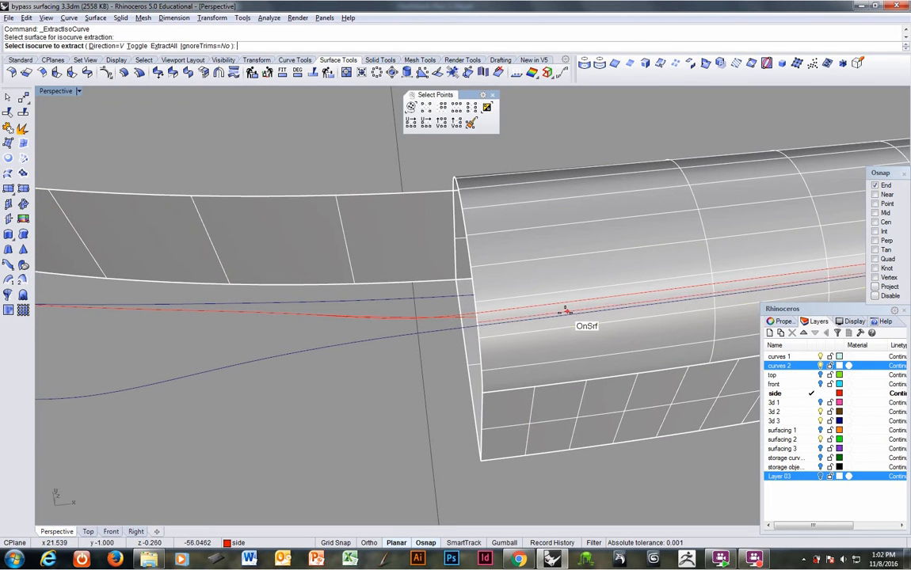
click(509, 315)
key(Return)
key(Delete)
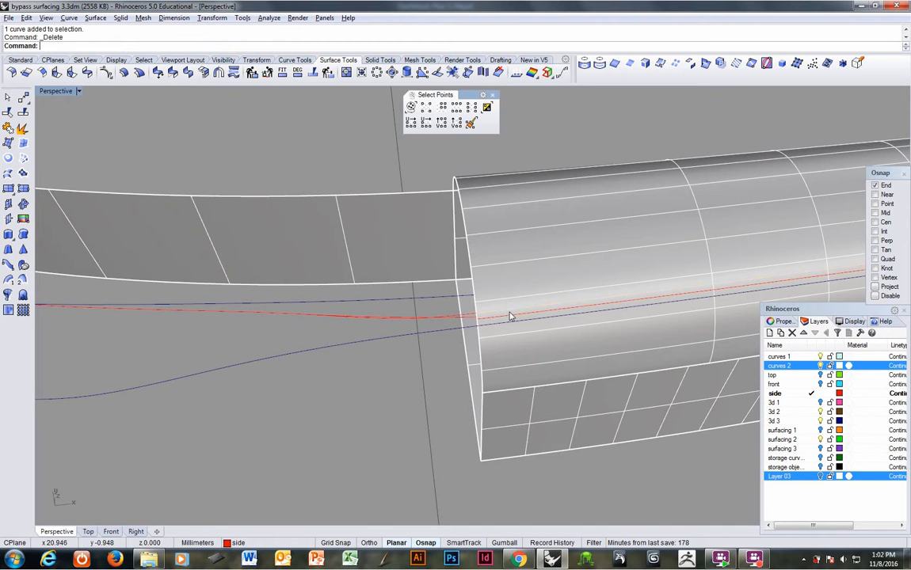
key(Delete)
click(448, 320)
key(Delete)
Step: Try blending the rebuilt side curve to the lower handle isocurve with Curvature continuity, and undo the blend
right_drag(444, 321, 428, 316)
right_click(180, 42)
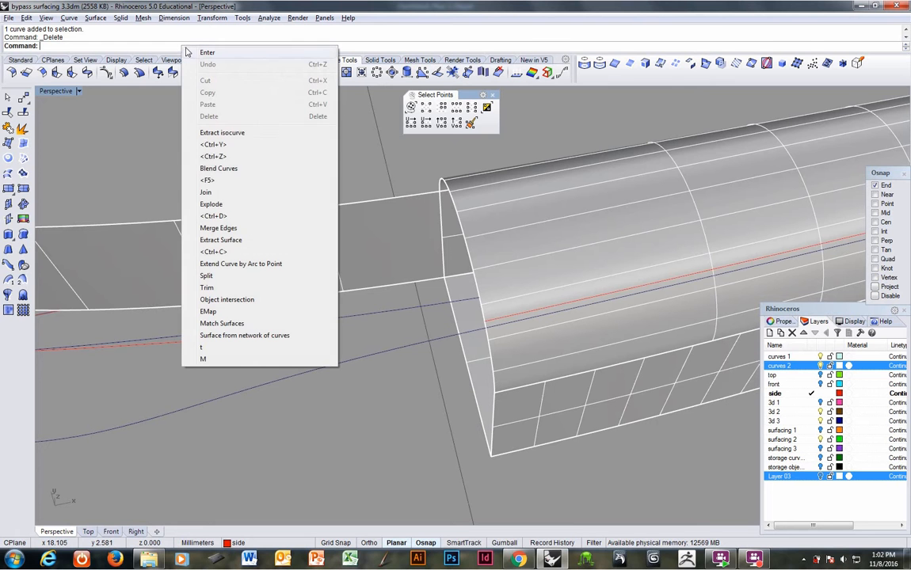
click(217, 175)
click(297, 334)
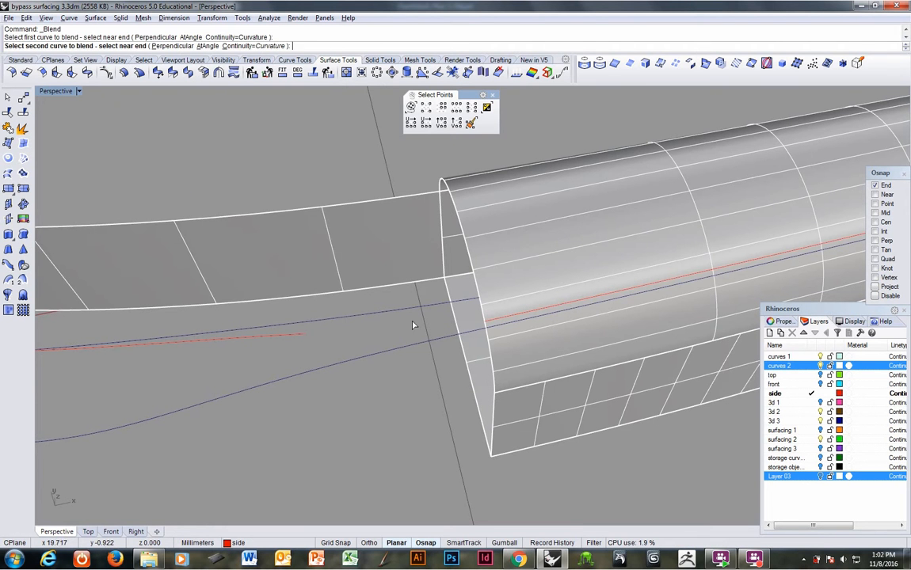
click(491, 320)
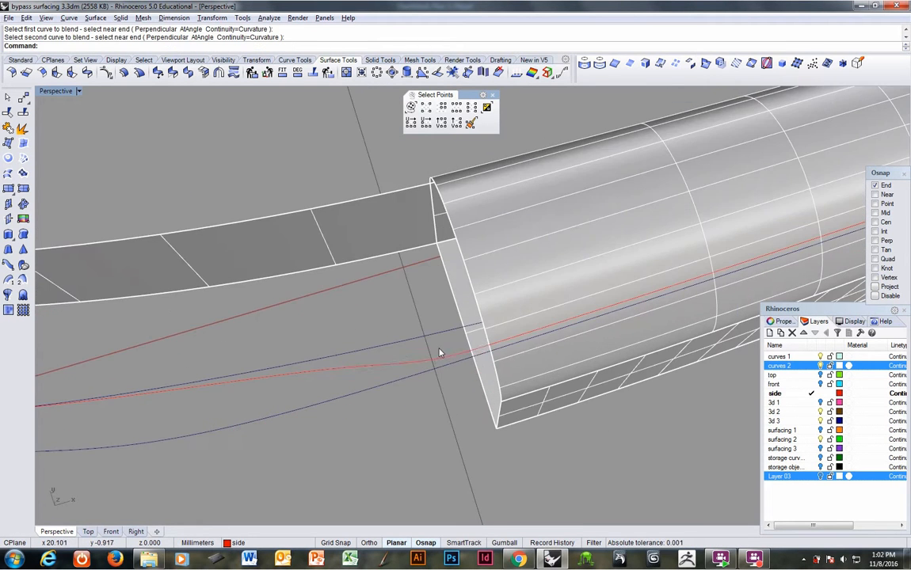
key(ctrl+z)
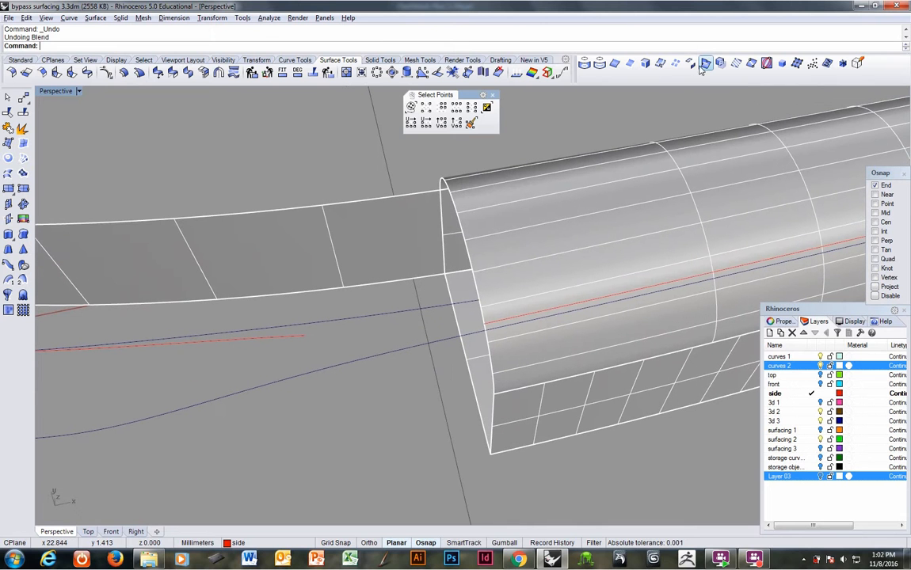
Step: Extract three more isocurves from the handle surface, spaced closely above the existing one
click(665, 65)
click(567, 293)
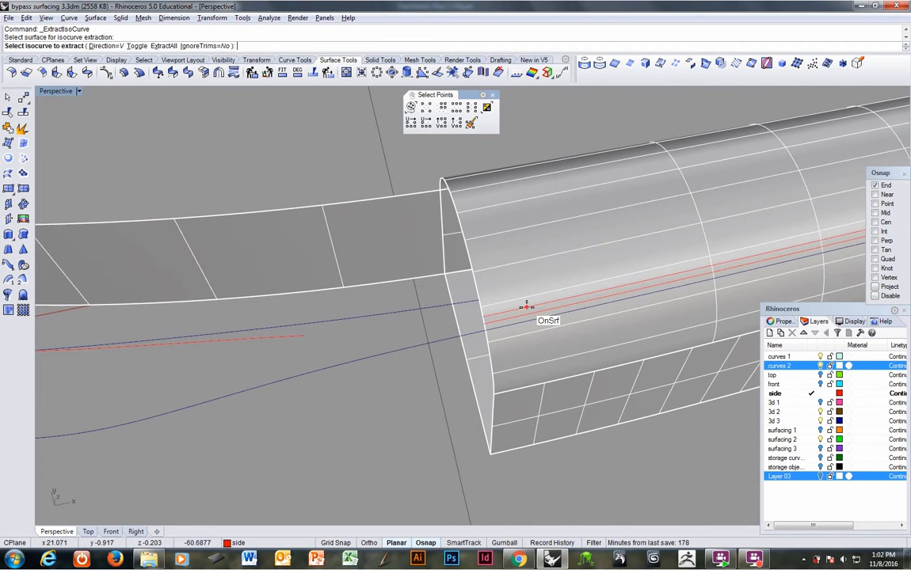
click(517, 308)
click(515, 305)
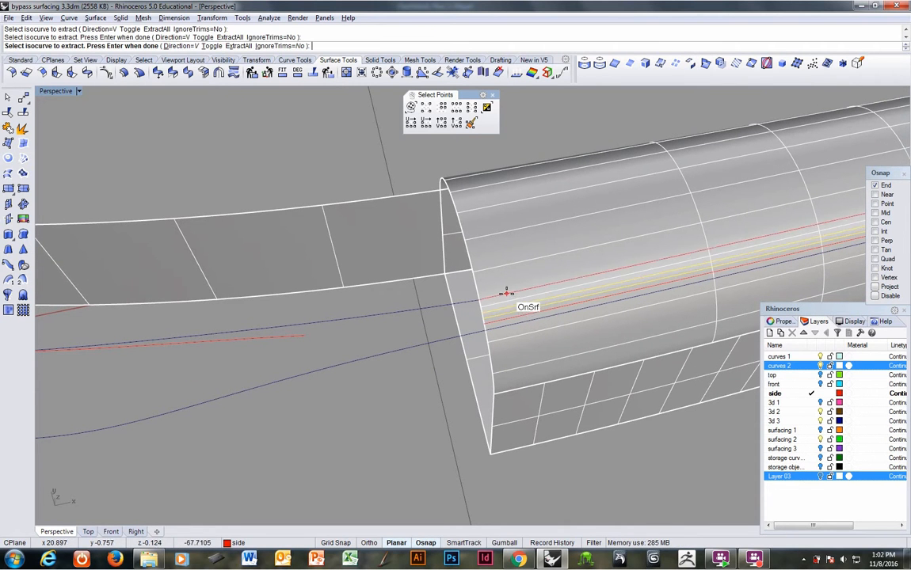
click(506, 297)
key(Return)
Step: Blend the end of the rebuilt side curve to each of the four handle isocurves with Curvature continuity
mouse_move(444, 322)
right_down()
mouse_move(471, 288)
mouse_move(440, 302)
right_up()
click(319, 201)
mouse_move(319, 203)
right_down()
mouse_move(309, 218)
mouse_move(311, 211)
right_up()
right_click(384, 41)
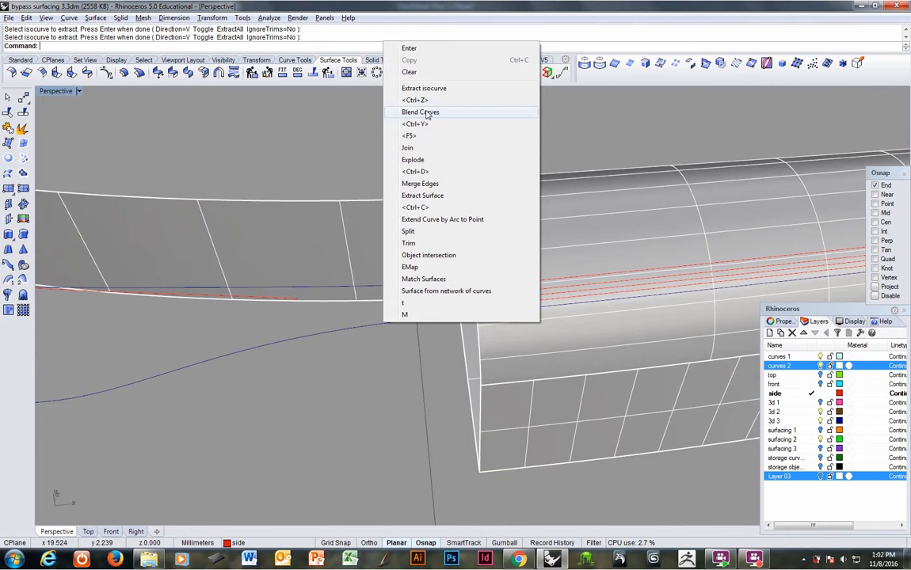
click(420, 111)
right_drag(293, 269, 316, 322)
click(288, 331)
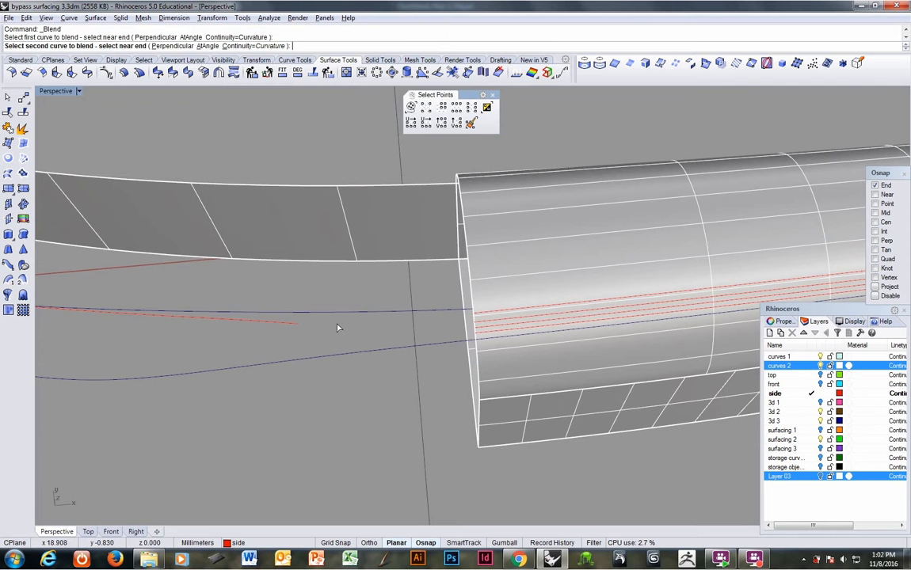
click(481, 316)
key(Return)
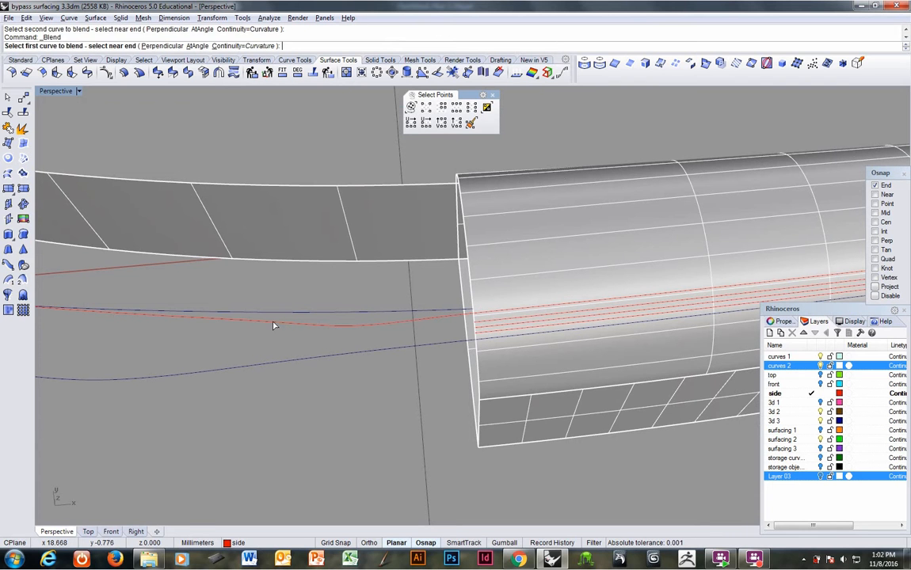
click(274, 320)
click(478, 324)
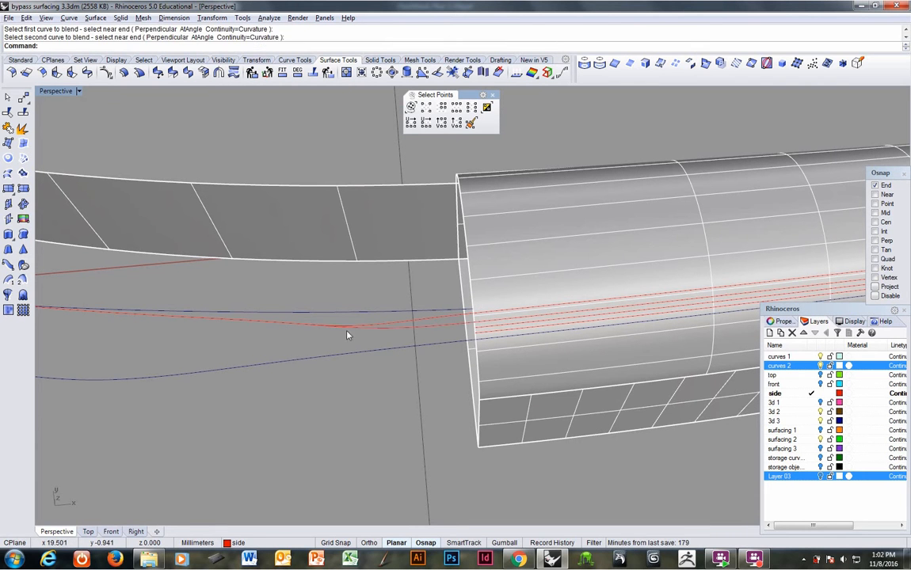
key(Return)
click(286, 323)
click(487, 331)
key(Return)
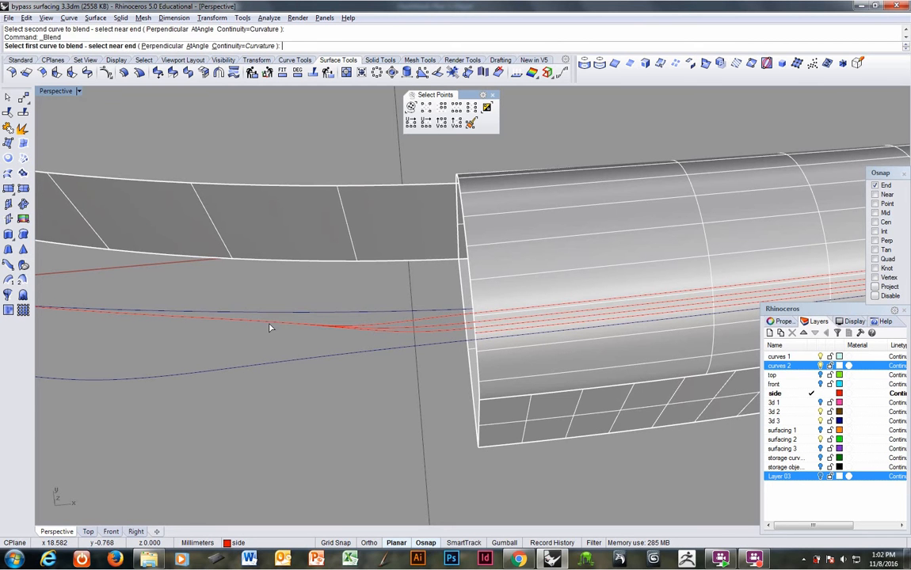
click(265, 327)
click(477, 339)
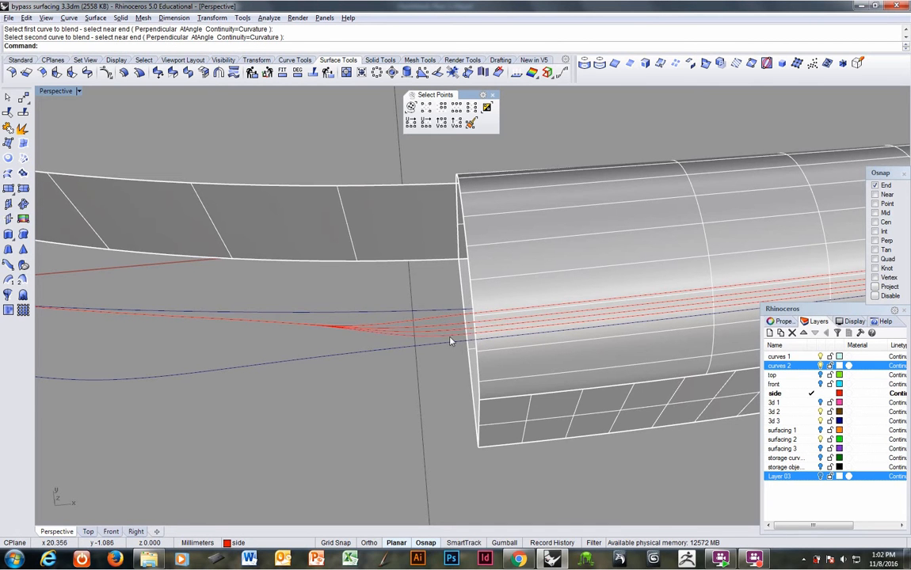
Step: Delete the topmost and the two lowest blend curves, keeping only the second blend from the top
right_drag(449, 339, 478, 318)
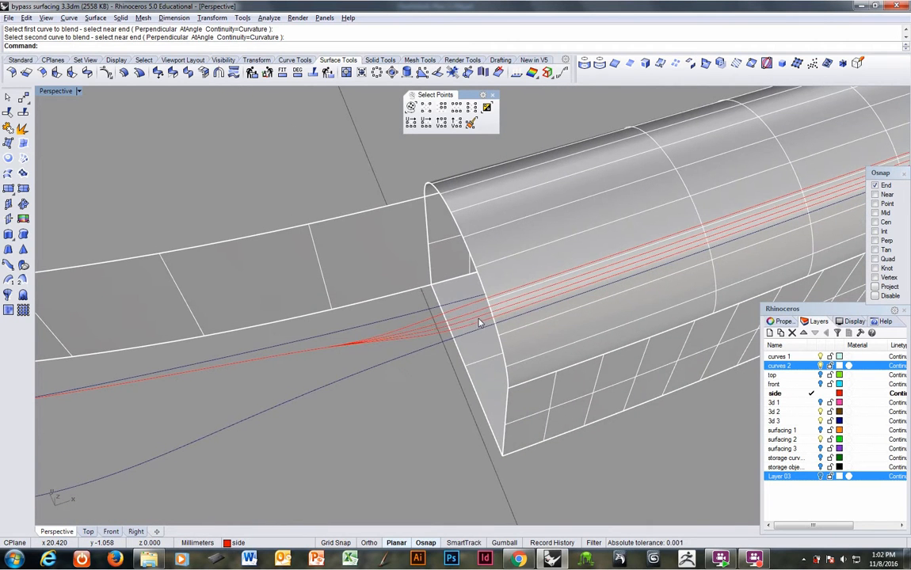
click(478, 320)
click(472, 316)
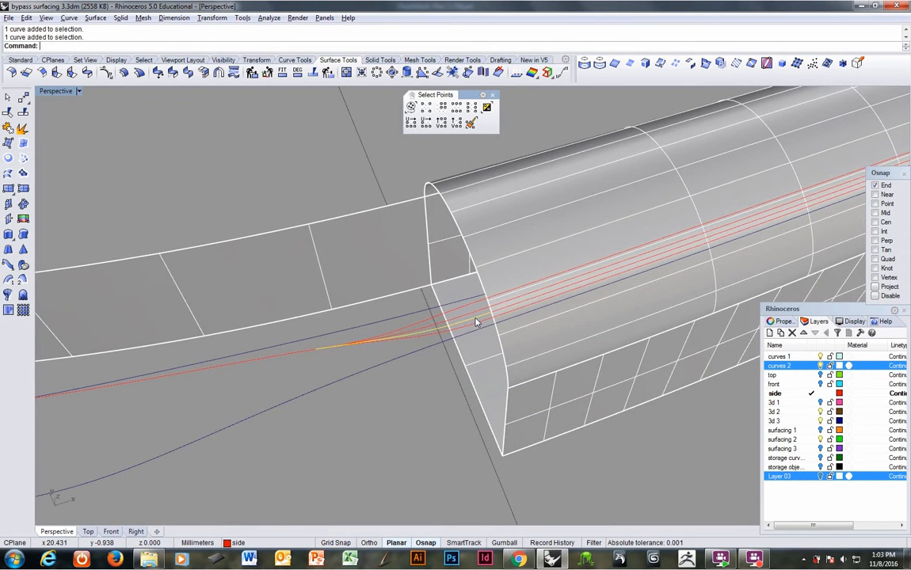
click(468, 312)
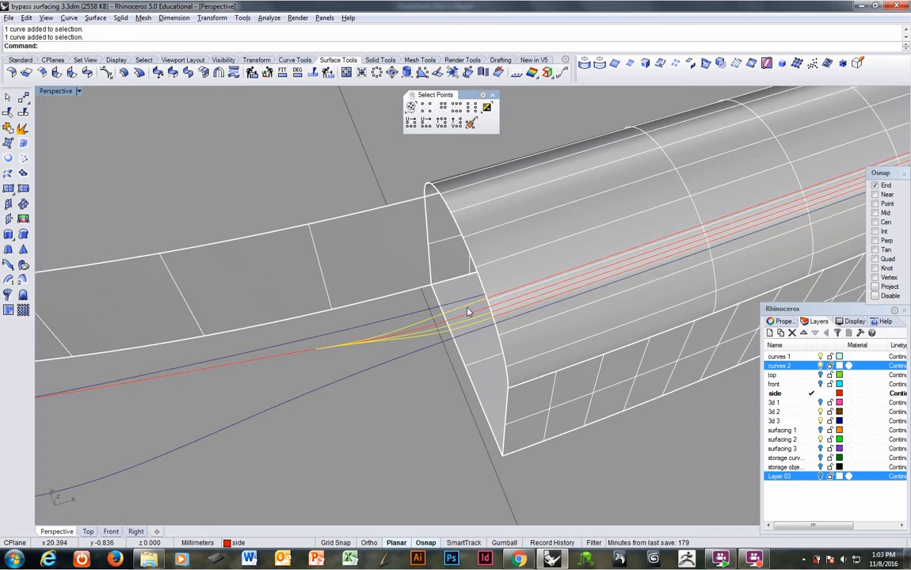
key(Delete)
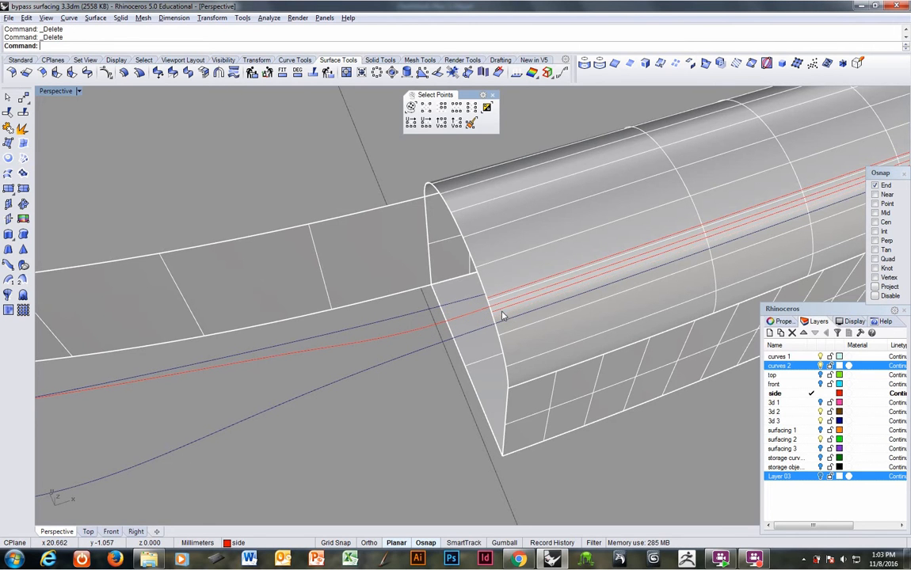
Step: Delete the leftover handle isocurves, keeping only the one that meets the remaining blend curve
click(502, 311)
click(496, 304)
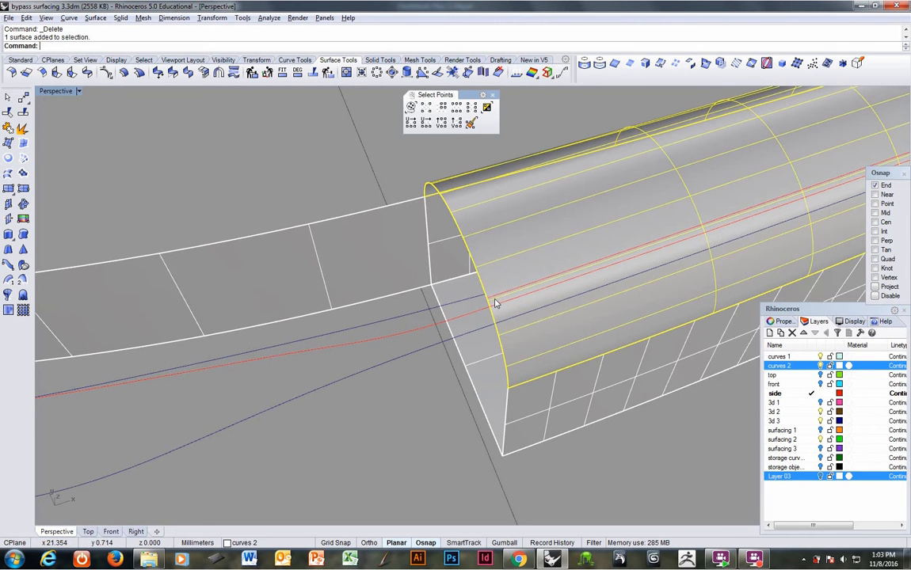
click(497, 300)
key(Delete)
Step: Split the curved end edge of the handle surface at the end point of the blend curve
right_drag(497, 300, 479, 274)
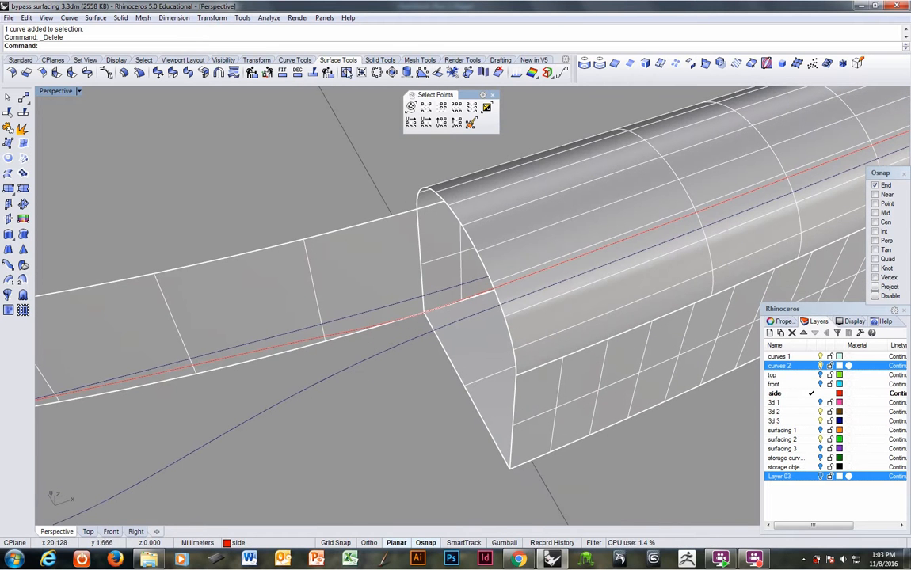
click(269, 17)
mouse_move(313, 162)
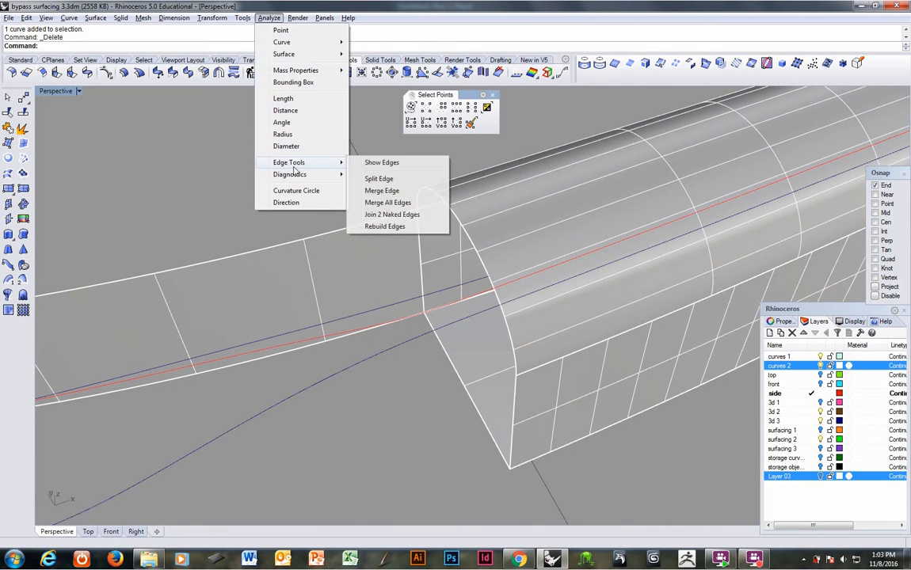
click(388, 180)
right_drag(440, 261, 509, 279)
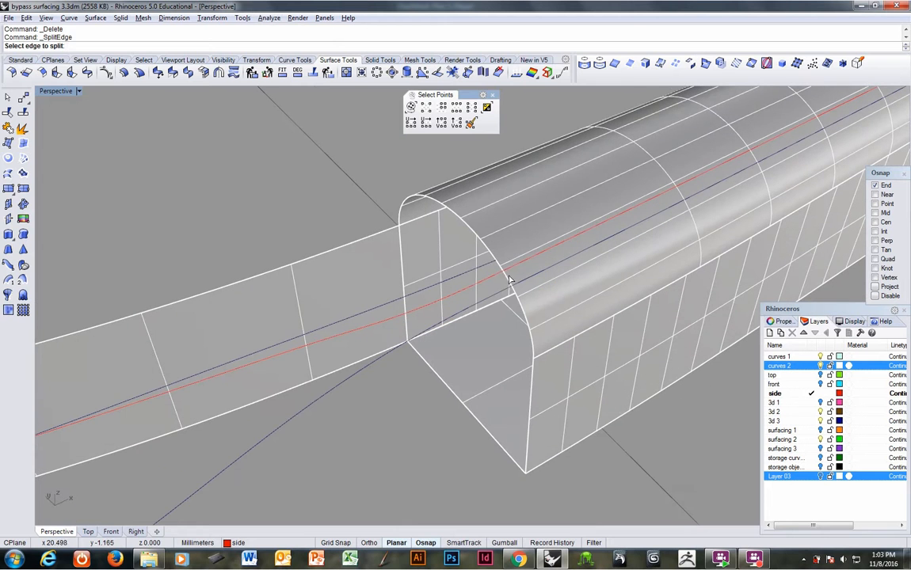
click(509, 283)
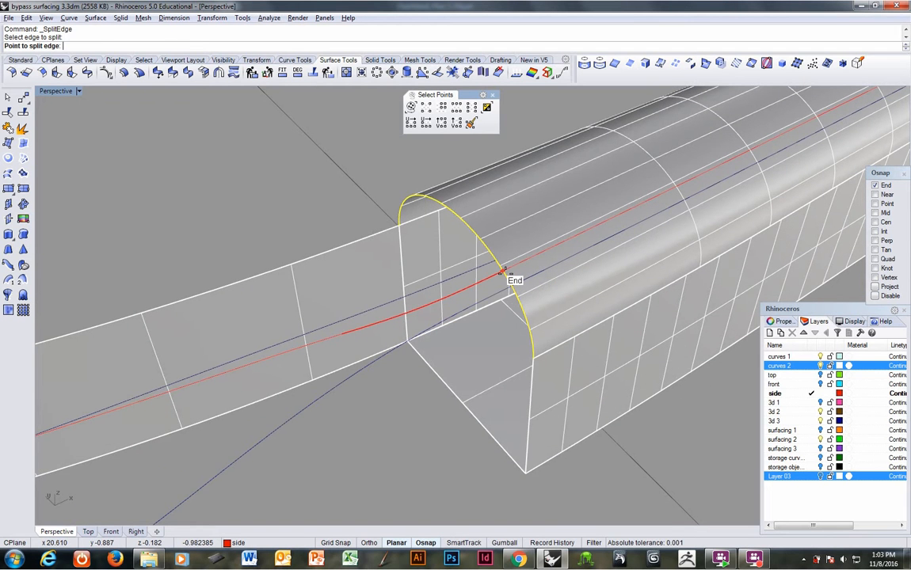
click(501, 272)
right_click(499, 277)
Step: Turn on the surfacing 1 and surfacing 3 layers
right_drag(499, 277, 518, 310)
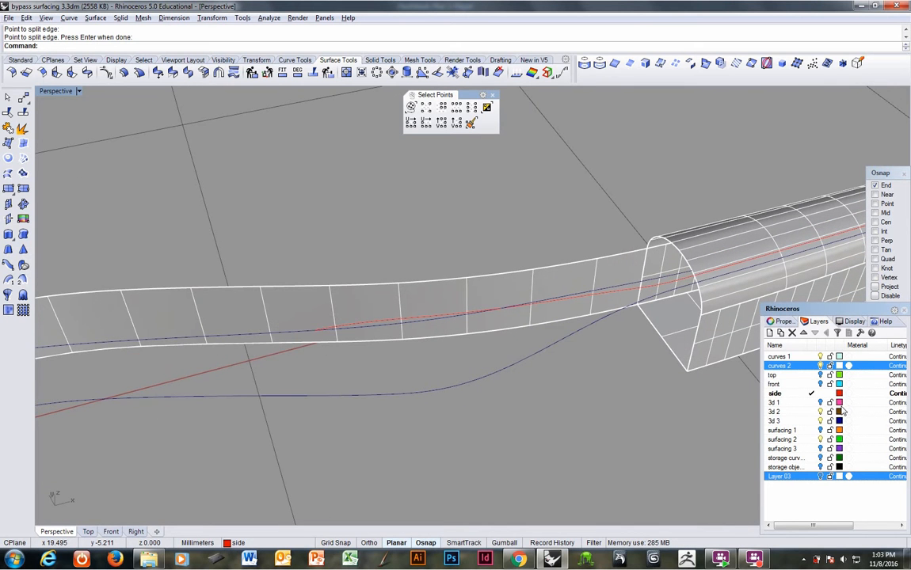
click(819, 430)
right_drag(602, 366, 745, 380)
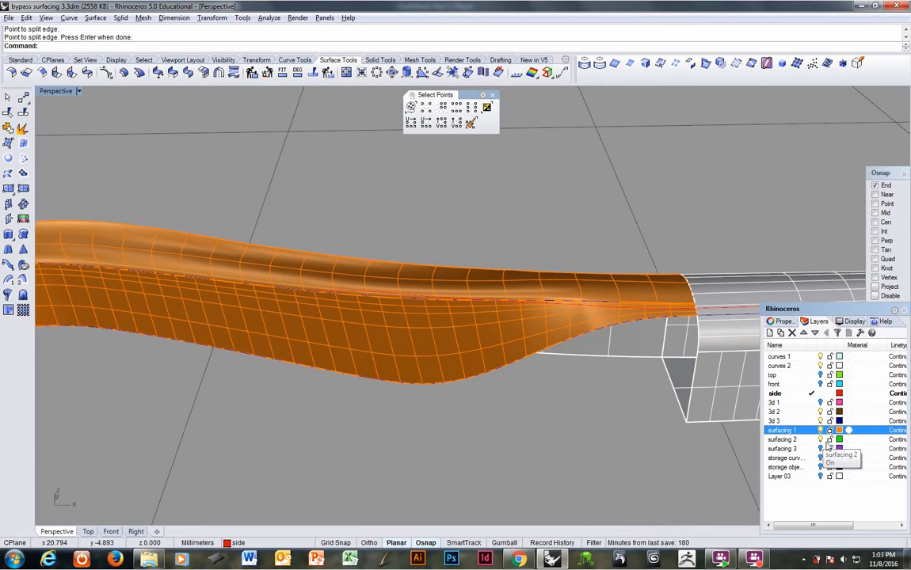
click(821, 449)
Step: Extract the broad underside face from the purple surfacing 3 polysurface and delete it
right_drag(476, 465, 382, 246)
right_drag(317, 260, 319, 253)
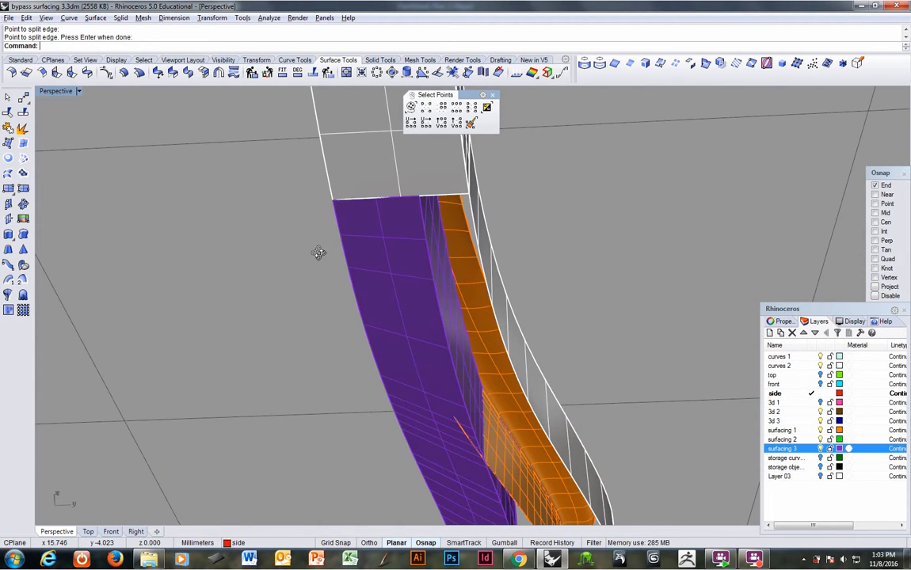
click(121, 17)
click(142, 286)
click(410, 315)
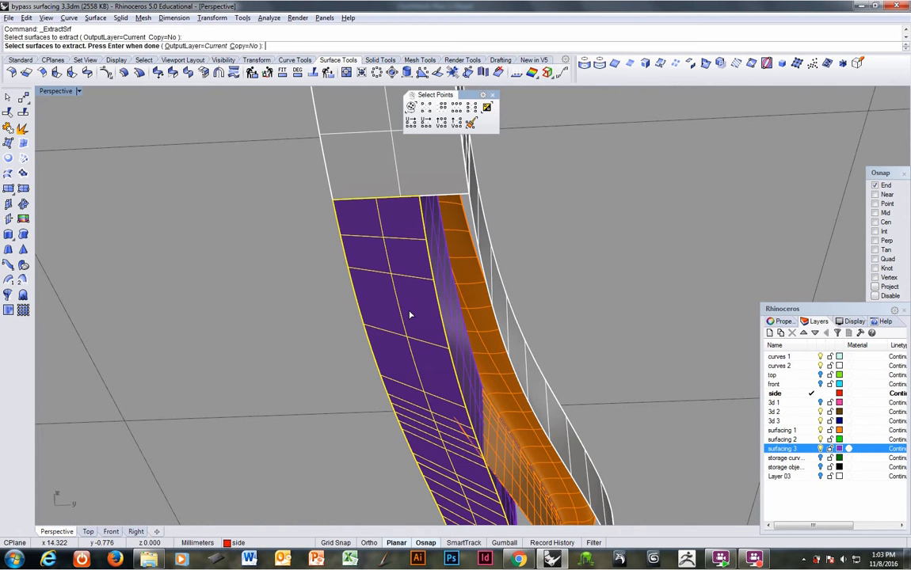
key(Return)
key(Delete)
Step: Duplicate the orange and purple polysurfaces in place and move one set to the storage objects layer
right_drag(408, 317, 426, 353)
click(426, 353)
click(470, 384)
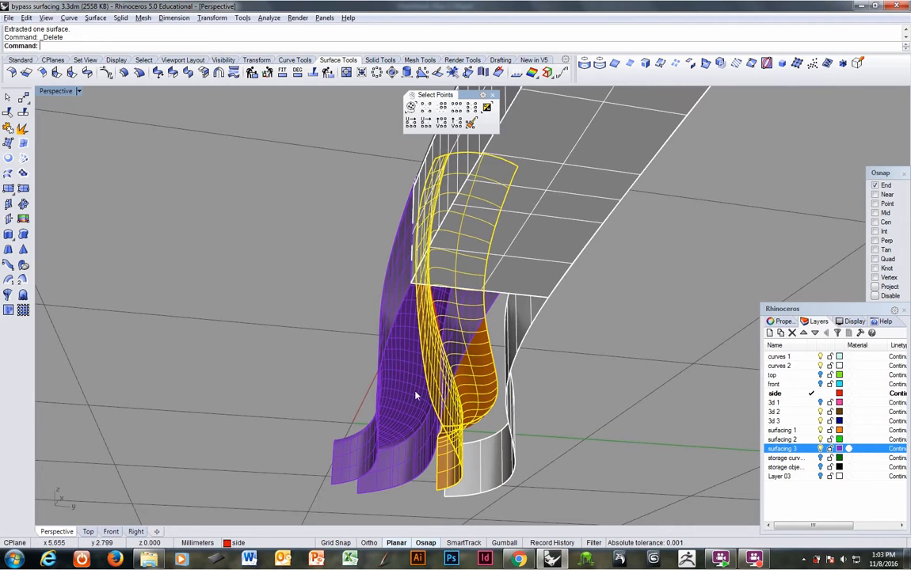
click(415, 396)
right_drag(415, 396, 406, 375)
key(ctrl+c)
key(ctrl+v)
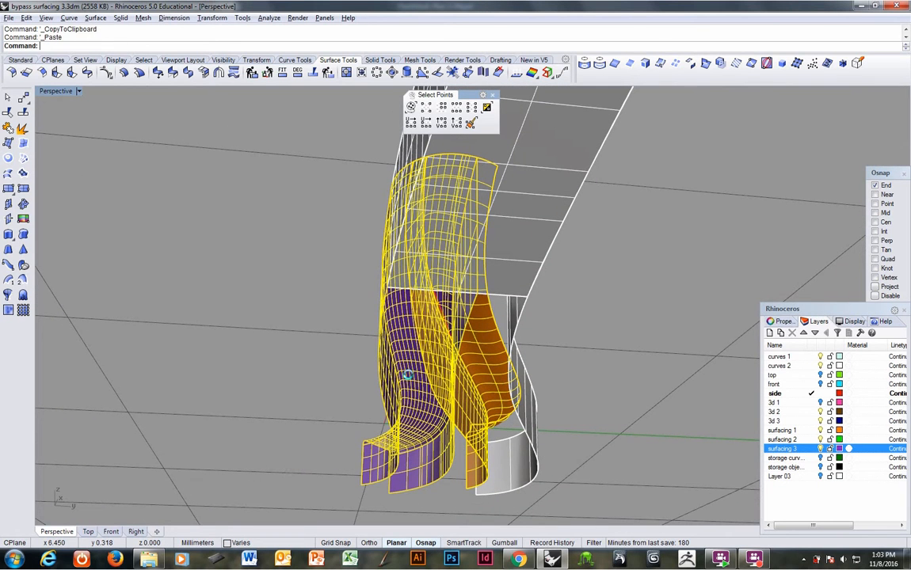
key(F4)
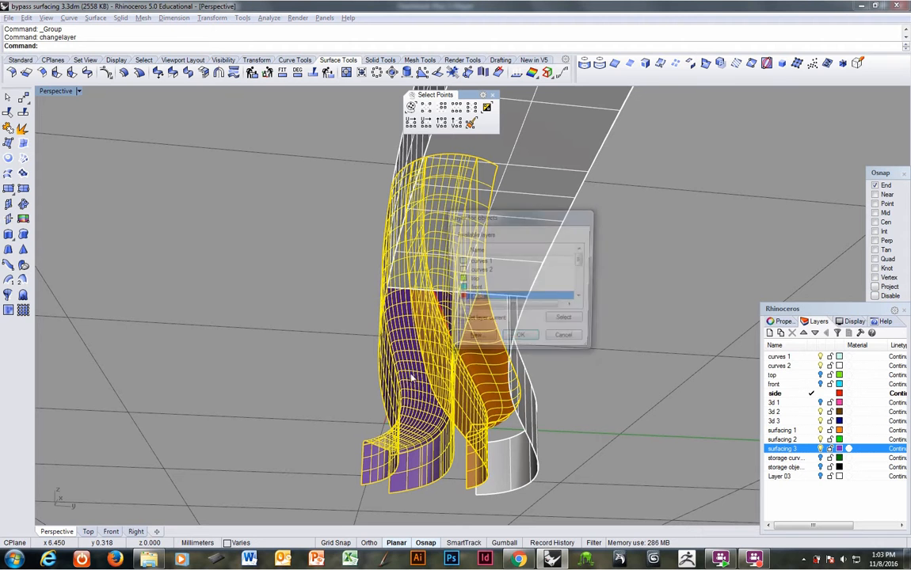
drag(584, 261, 581, 286)
click(519, 290)
click(522, 340)
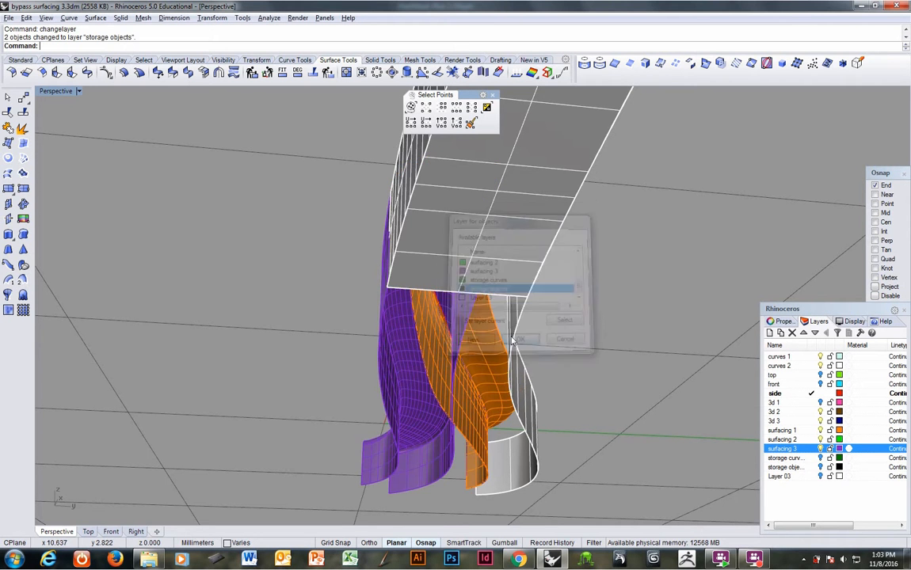
Step: Trim away the part of the orange polysurface that crosses the purple polysurface, using the purple polysurface as the cutting object
right_drag(353, 345, 412, 295)
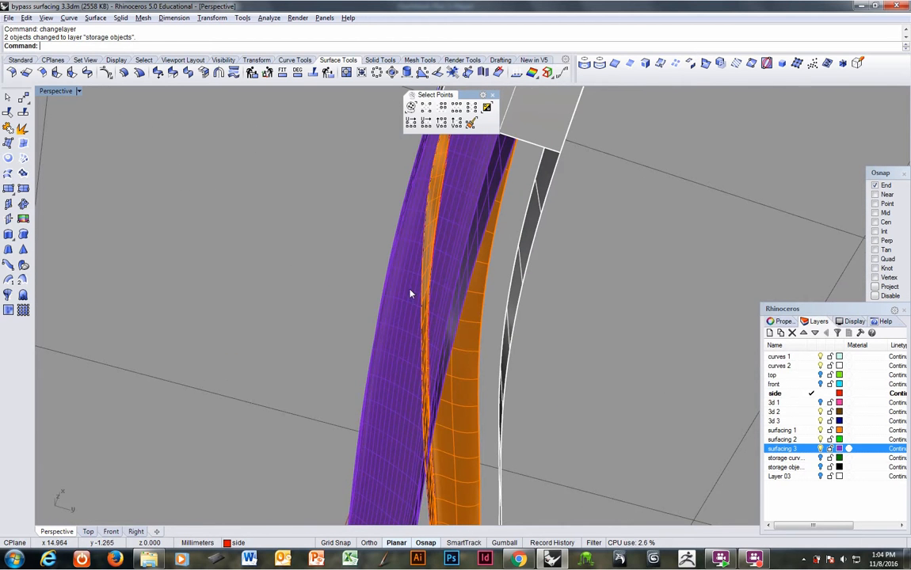
click(445, 293)
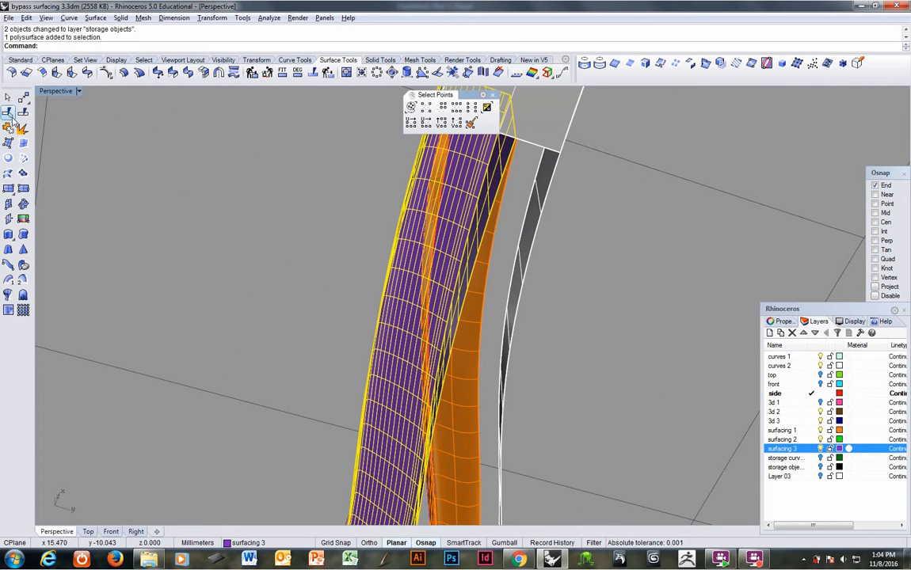
click(9, 113)
click(425, 296)
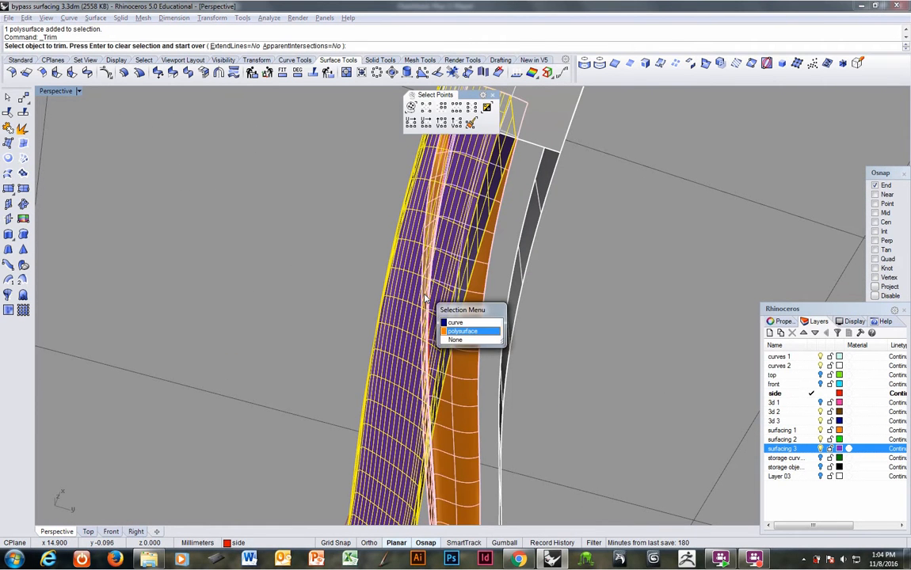
click(445, 325)
key(Return)
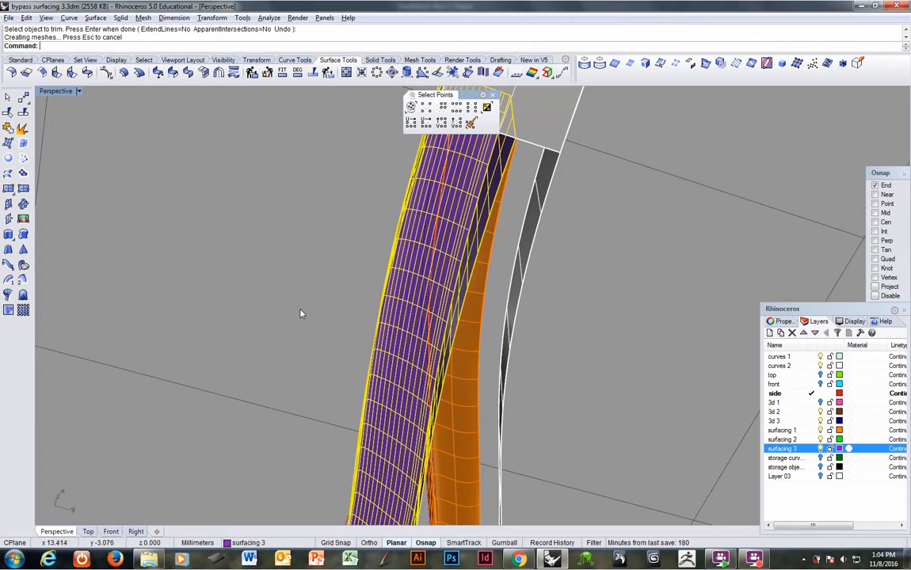
Step: Try to trim the overlapping part of the purple polysurface with the orange polysurface as the cutting object
right_drag(301, 311, 399, 238)
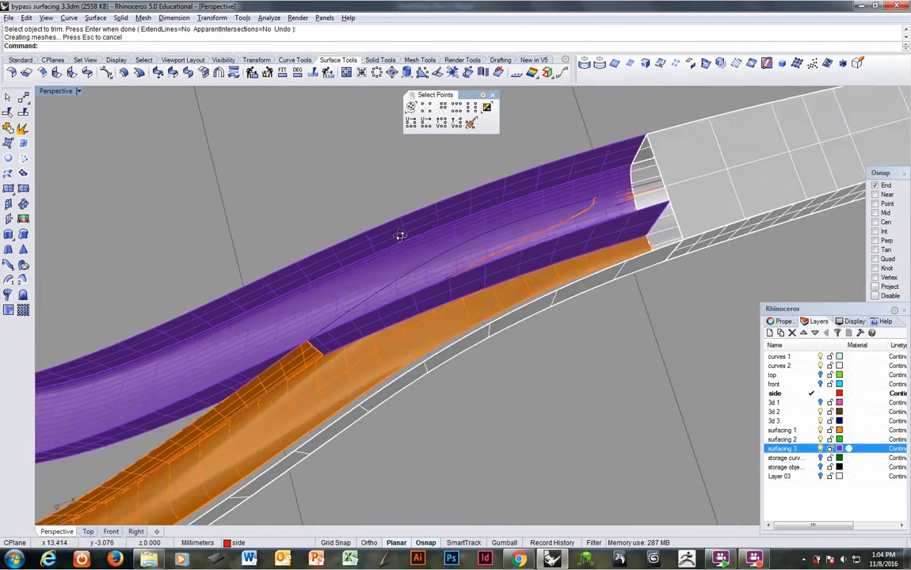
mouse_move(363, 351)
right_down()
mouse_move(349, 416)
mouse_move(379, 386)
mouse_move(368, 370)
right_up()
key(Return)
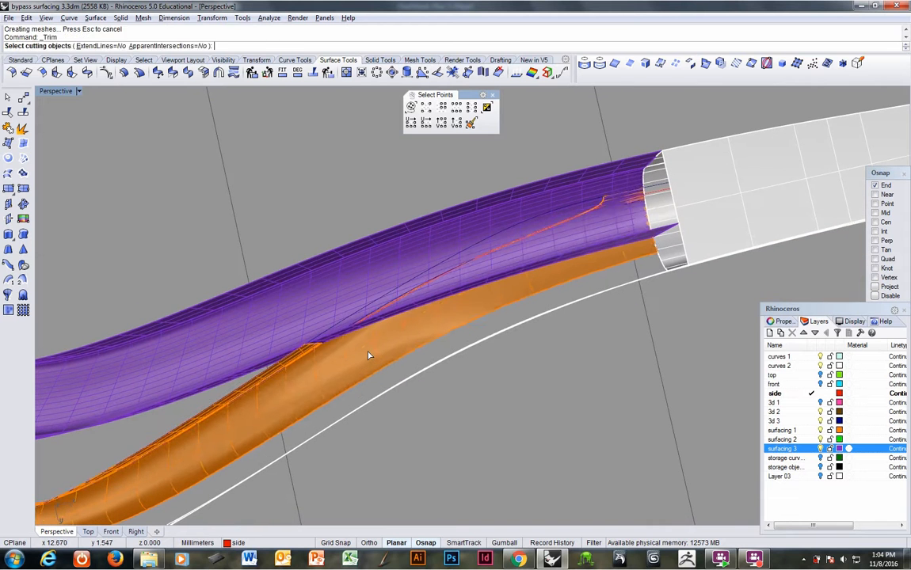
click(368, 357)
key(Return)
click(390, 312)
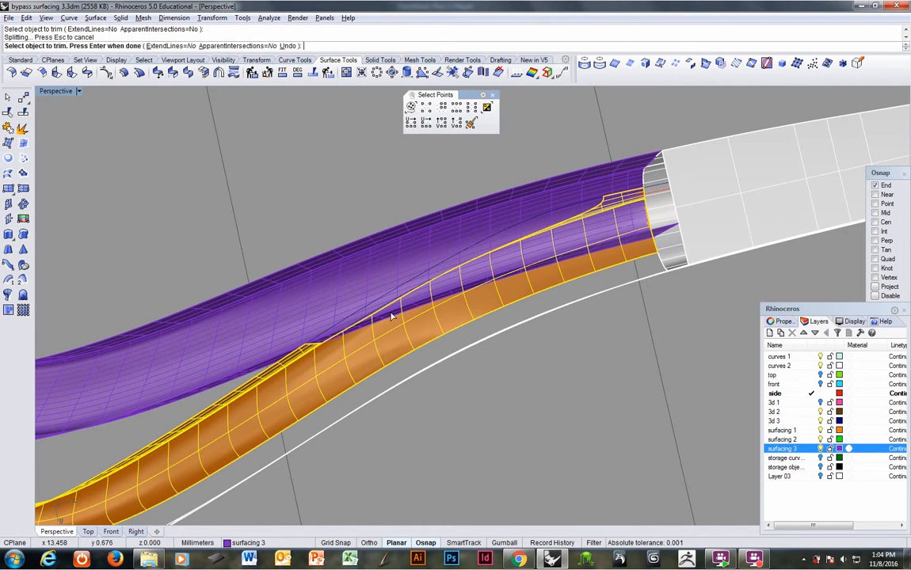
key(Return)
Step: Explode the purple polysurface into separate surfaces
right_drag(407, 321, 380, 279)
click(381, 283)
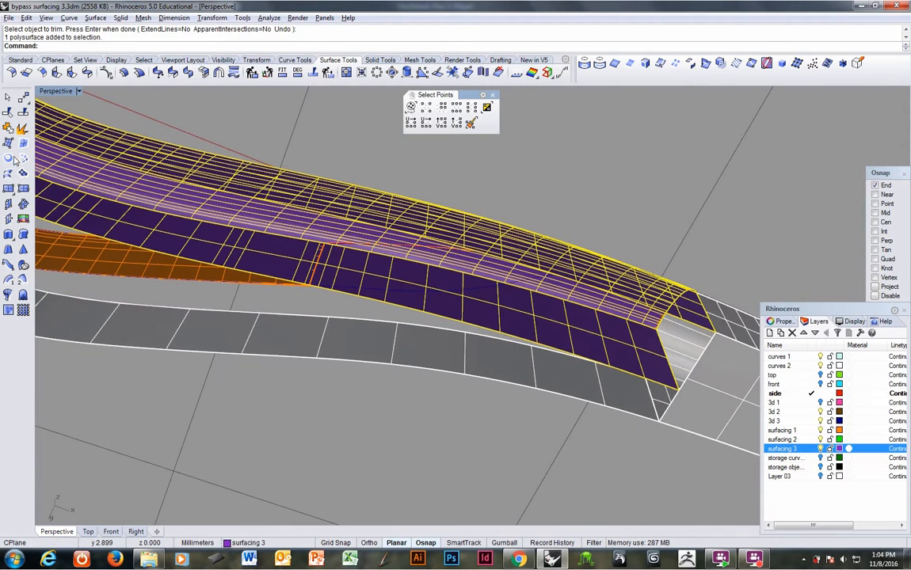
click(22, 130)
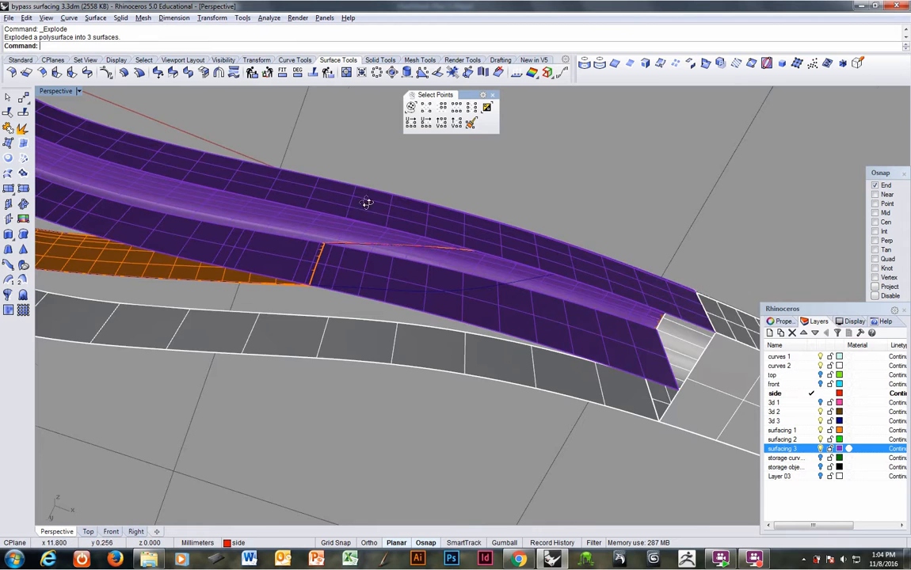
Step: Try to trim the broad curved purple surface near the handle with the orange polysurface as the cutting object
right_drag(367, 202, 254, 242)
click(253, 213)
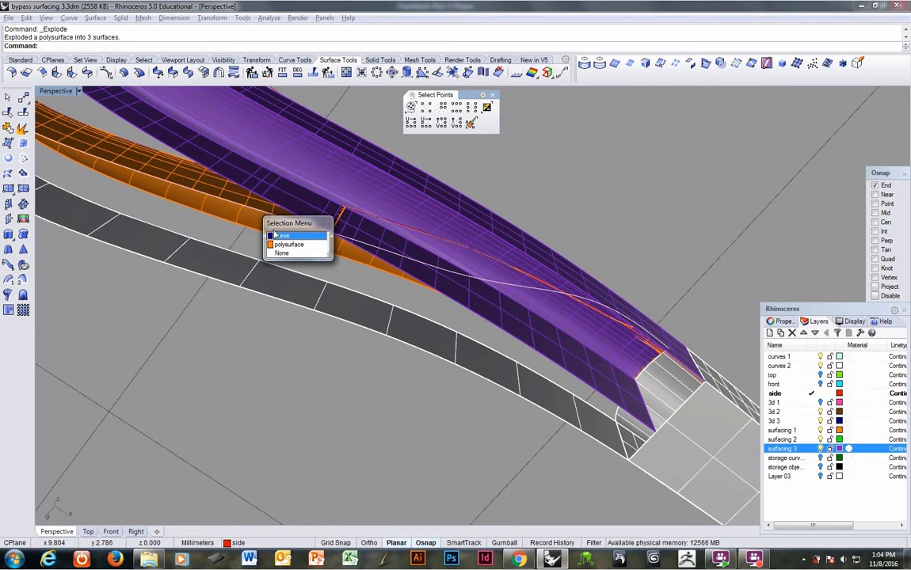
click(252, 223)
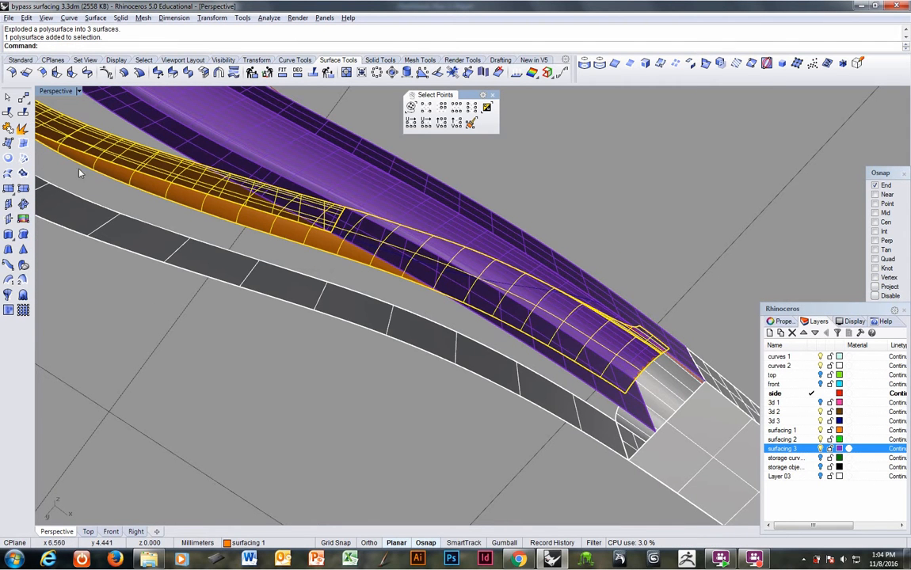
click(9, 114)
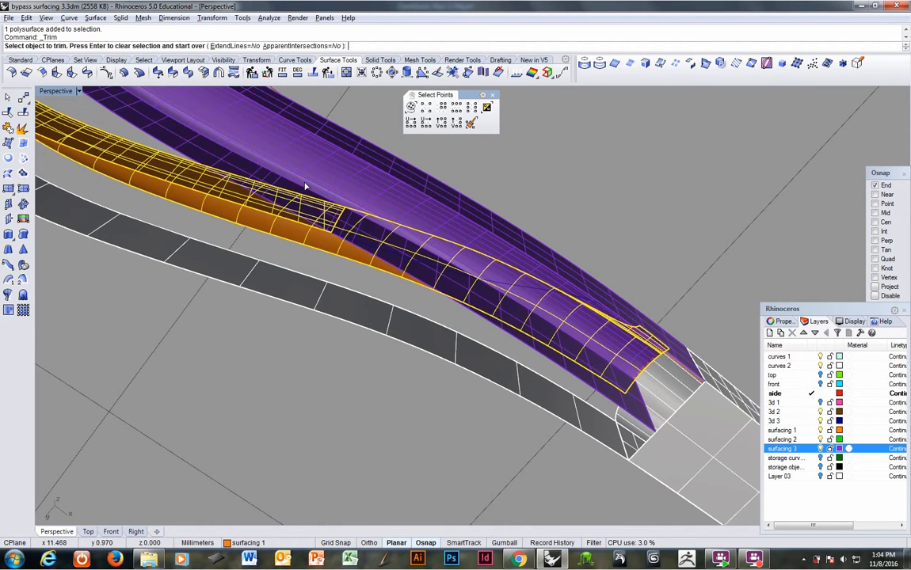
click(620, 356)
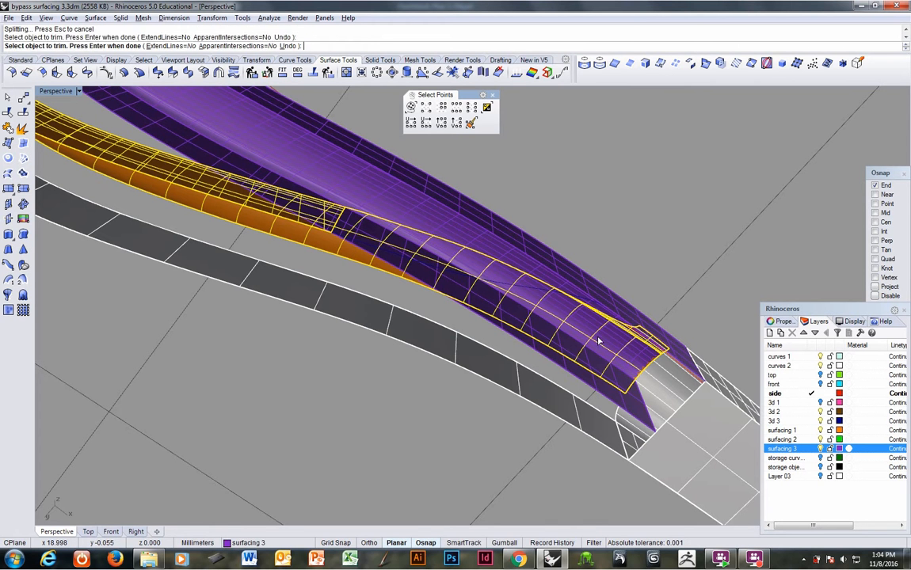
key(Return)
Step: Examine the separate purple surfaces and the trimmed orange edge running through them near the handle
click(587, 377)
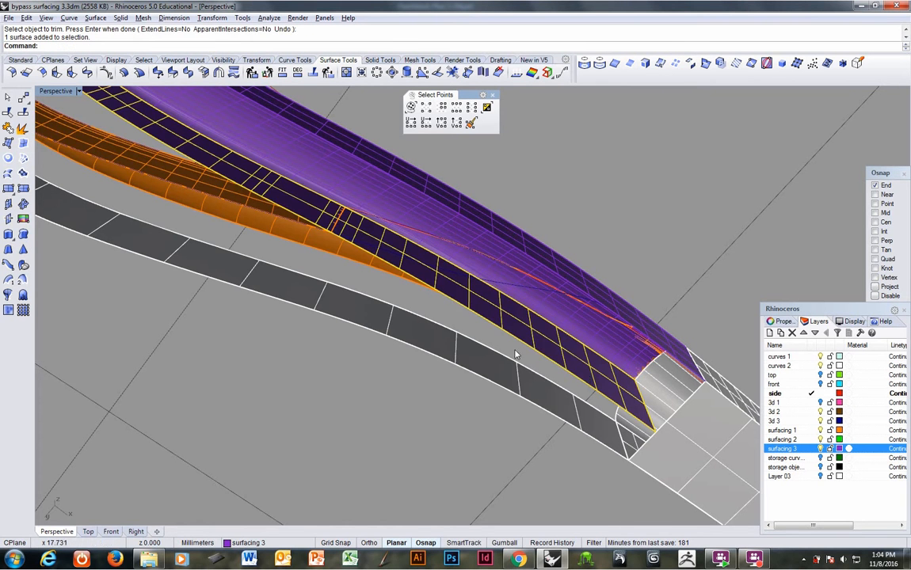
right_drag(515, 354, 599, 339)
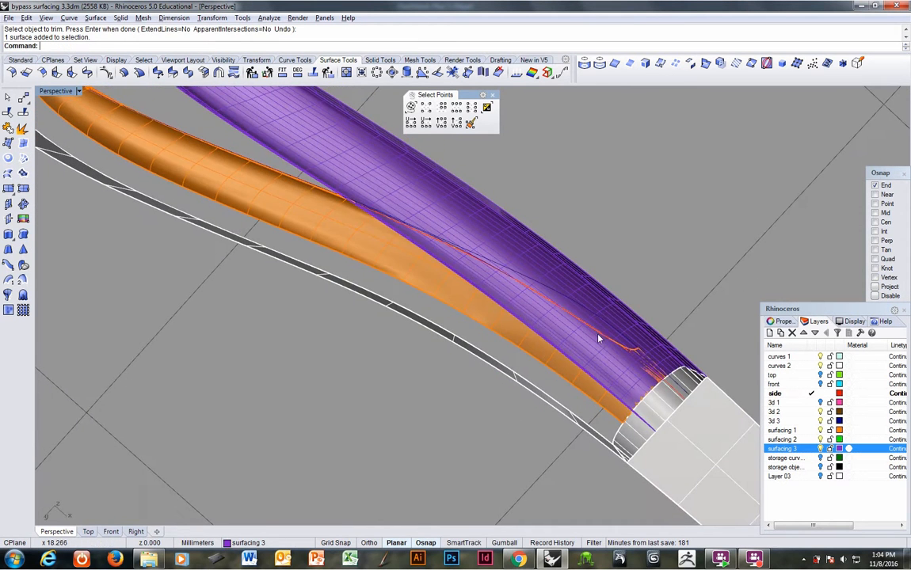
right_drag(649, 366, 571, 333)
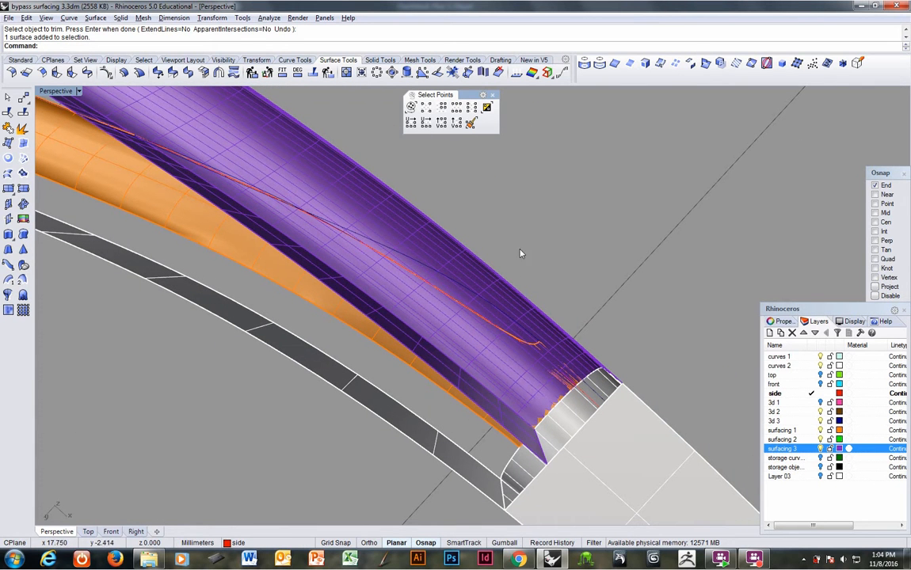
click(486, 317)
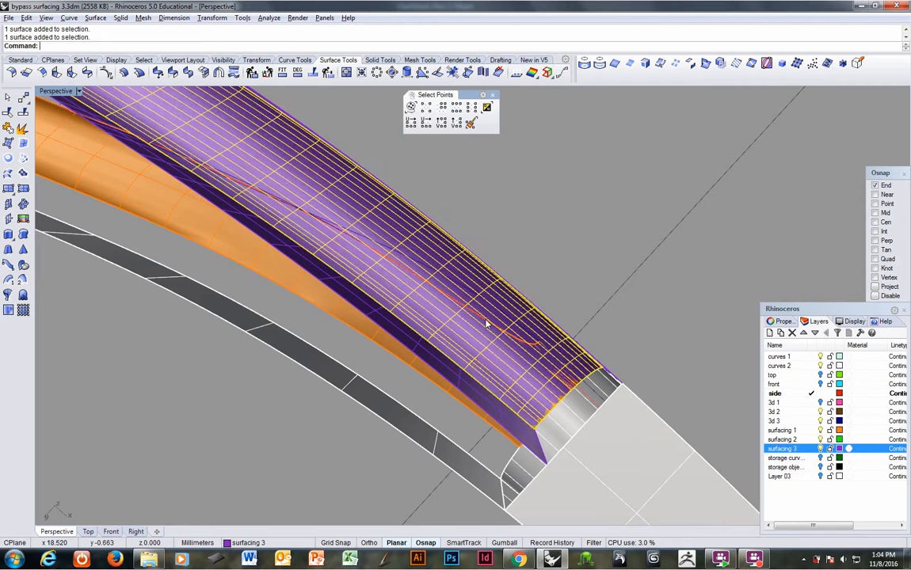
click(486, 320)
right_click(488, 320)
right_drag(490, 323, 541, 308)
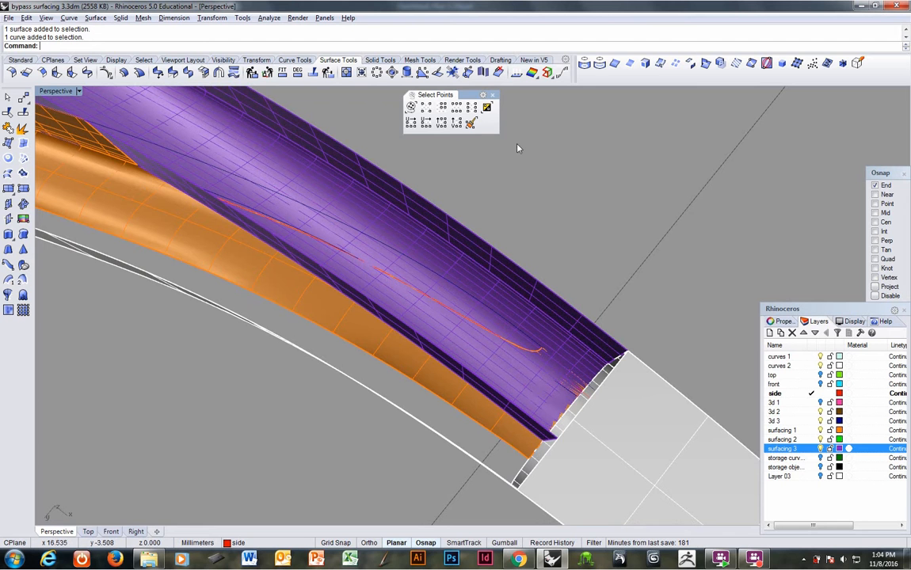
Step: Duplicate the orange polysurface's trimmed edges along the purple overlap, including the short one by the handle, and join them into one curve
click(615, 65)
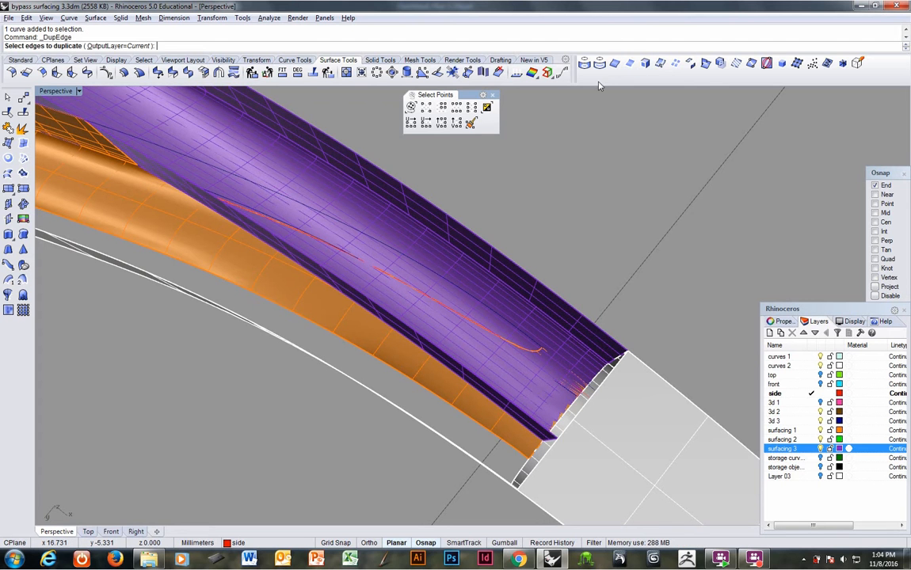
right_drag(236, 160, 299, 223)
click(298, 228)
right_drag(334, 385, 353, 311)
click(353, 319)
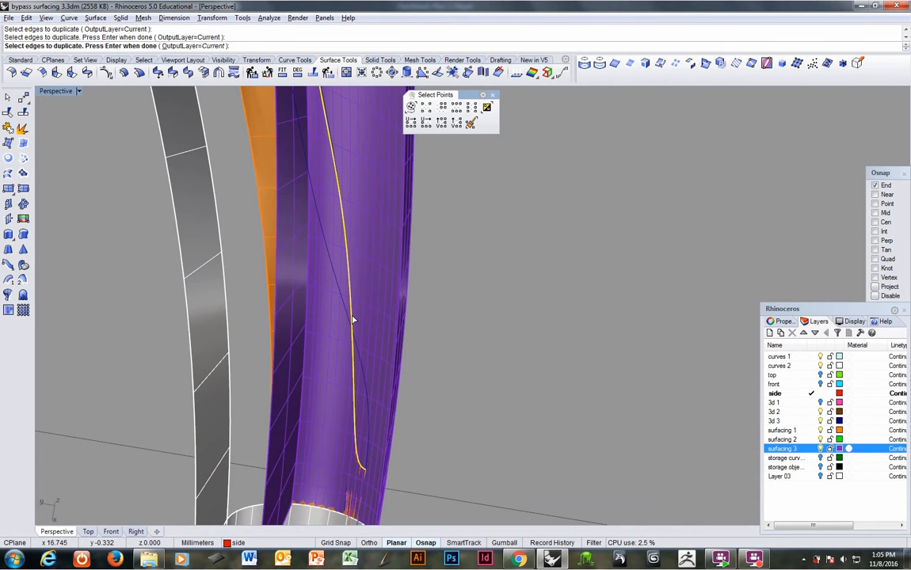
click(367, 477)
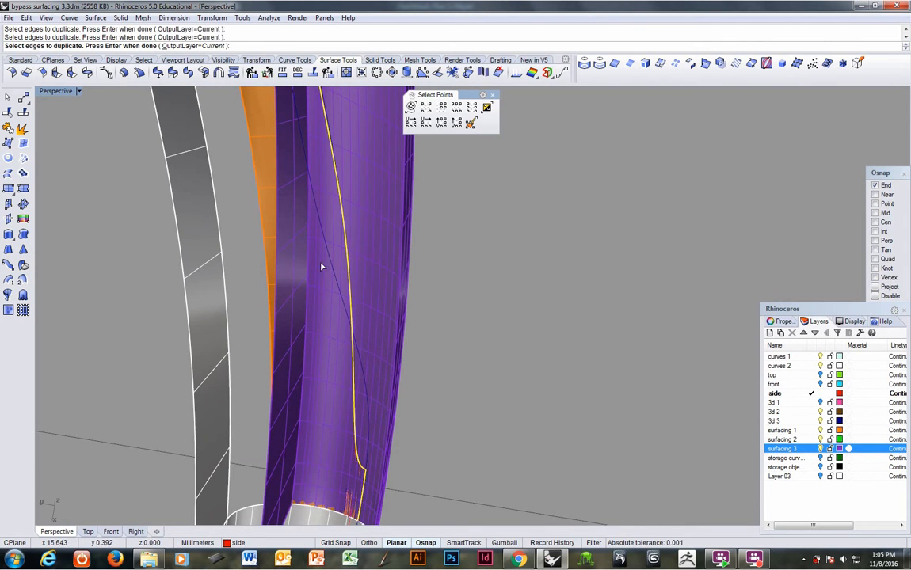
right_drag(322, 267, 315, 449)
key(Return)
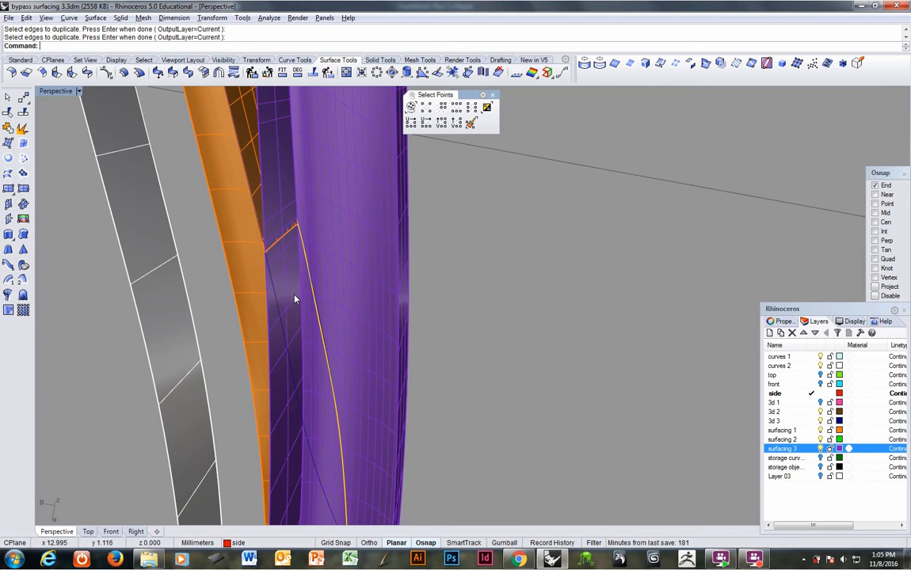
click(9, 129)
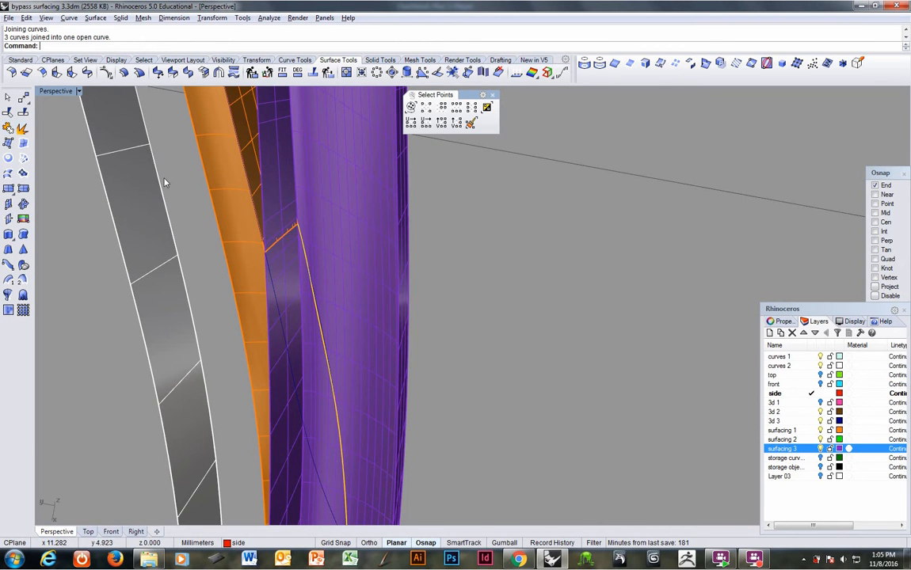
Step: Trim the overlapping portion off the broad curved purple surface with the joined edge curve, and delete that curve
right_drag(165, 183, 101, 211)
click(20, 114)
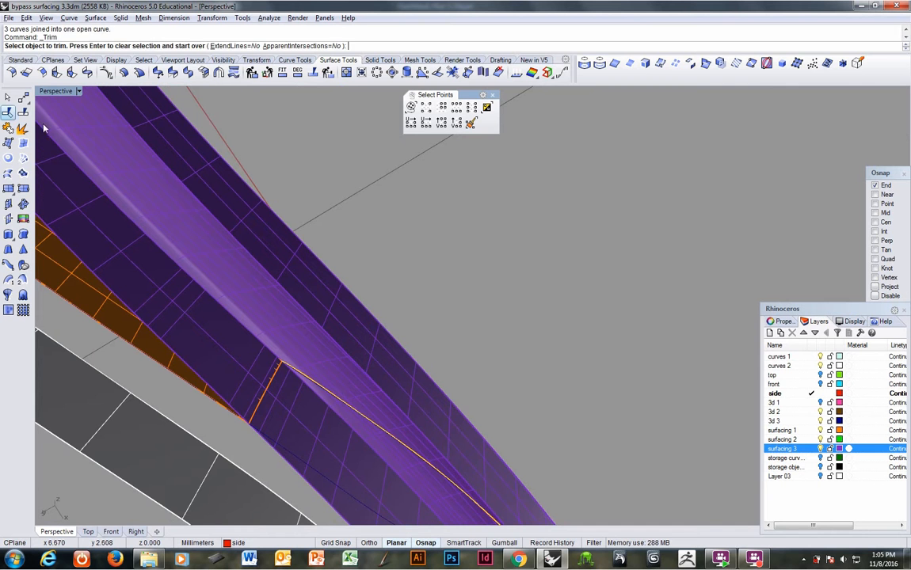
click(390, 461)
right_drag(427, 400, 415, 382)
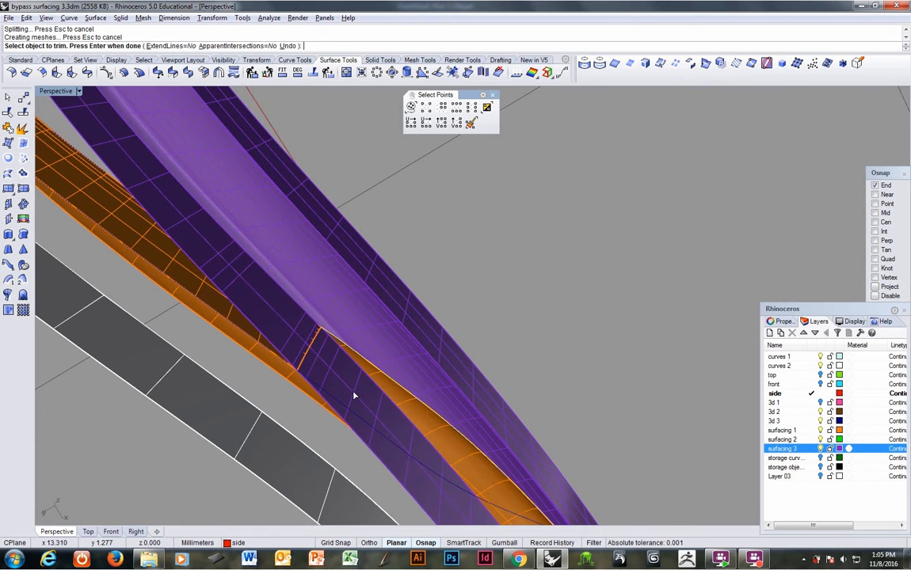
key(Return)
key(Delete)
Step: Trim the purple side wall where it crosses under the orange polysurface, using the orange polysurface as the cutting object
ctrl+right_drag(354, 393, 233, 391)
click(260, 435)
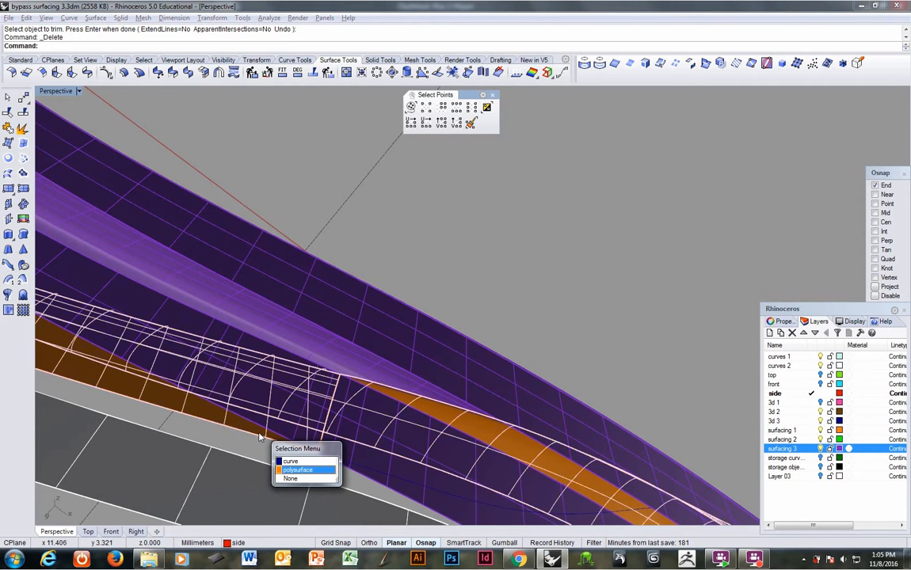
click(297, 469)
right_drag(319, 419, 376, 399)
right_click(376, 399)
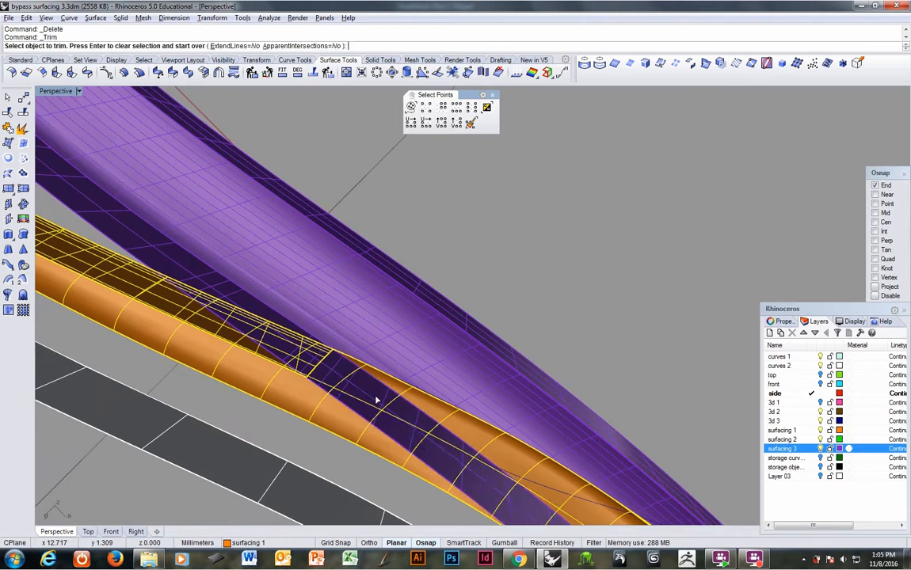
click(375, 399)
key(Return)
Step: Examine the seam between the trimmed orange and purple surfaces, both at the handle and at the fork
scroll(372, 400, down, 5)
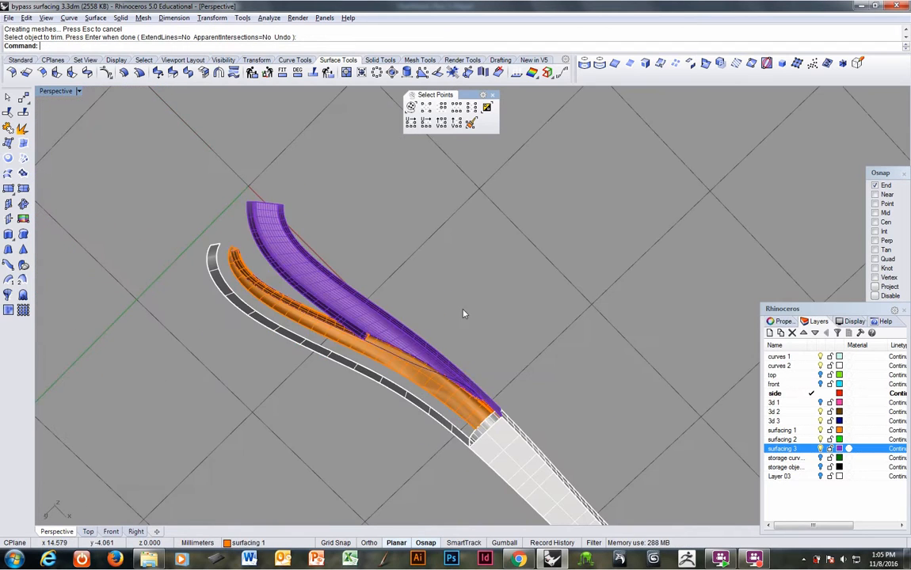
right_drag(464, 313, 313, 423)
scroll(313, 424, up, 5)
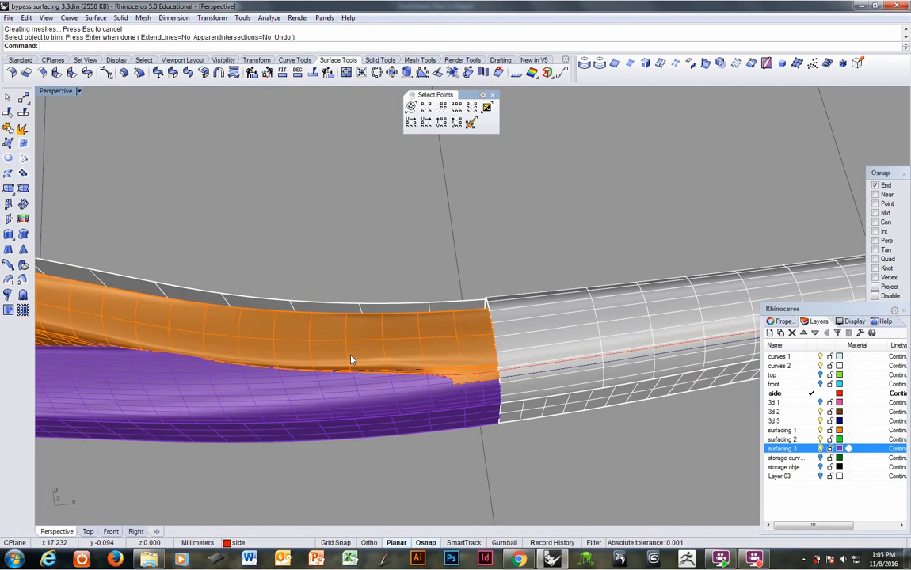
click(463, 380)
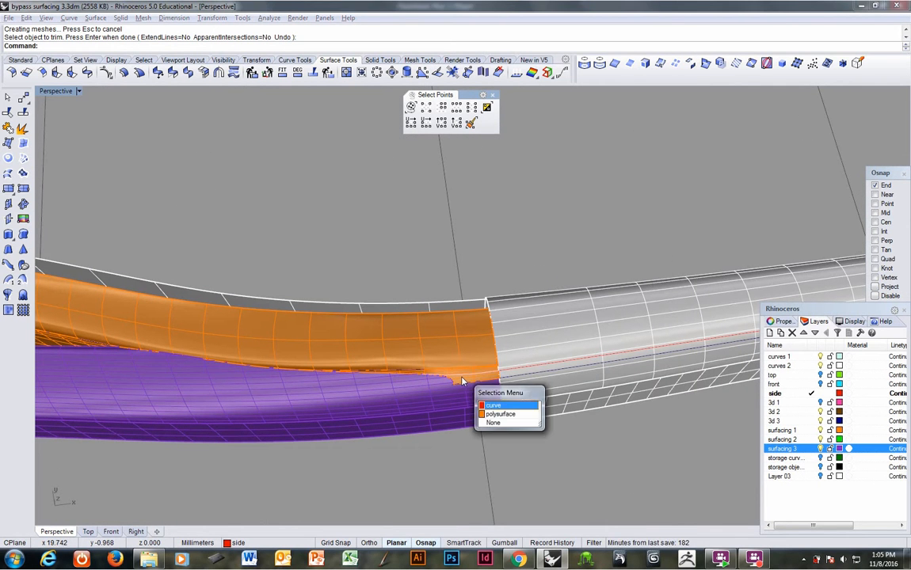
click(438, 388)
right_drag(457, 378, 455, 362)
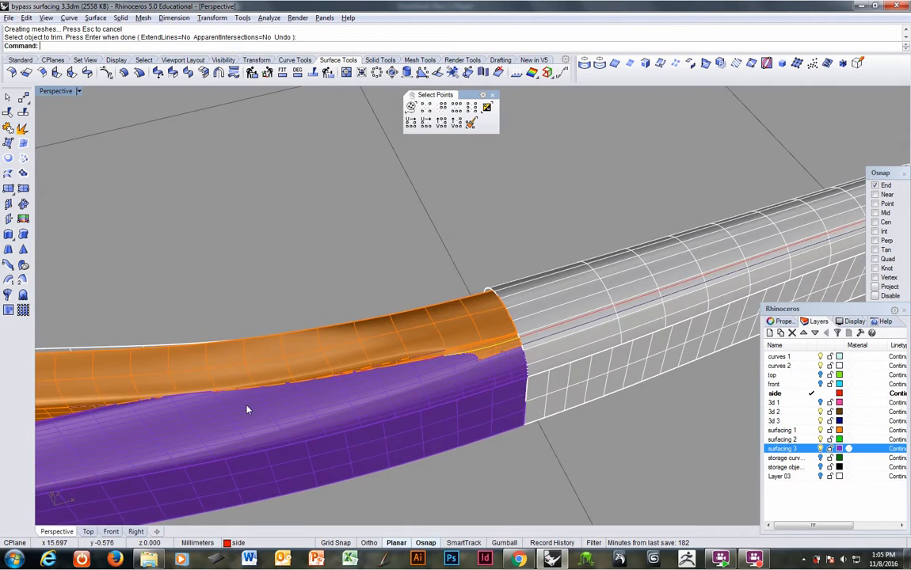
right_drag(248, 409, 254, 235)
shift+right_drag(292, 204, 281, 340)
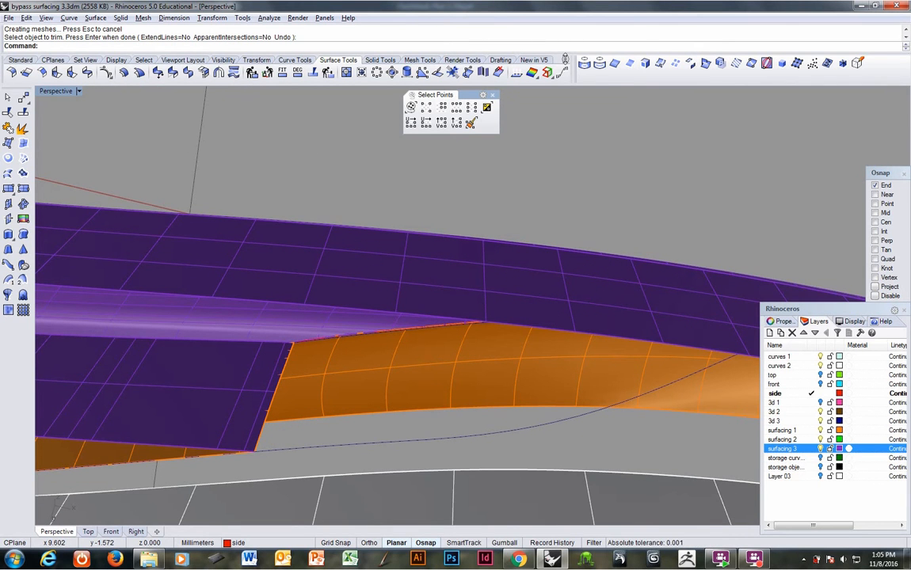
Step: Duplicate the short slanted orange edge at the fork where the side walls meet, and turn off the surfacing 3 layer
click(615, 66)
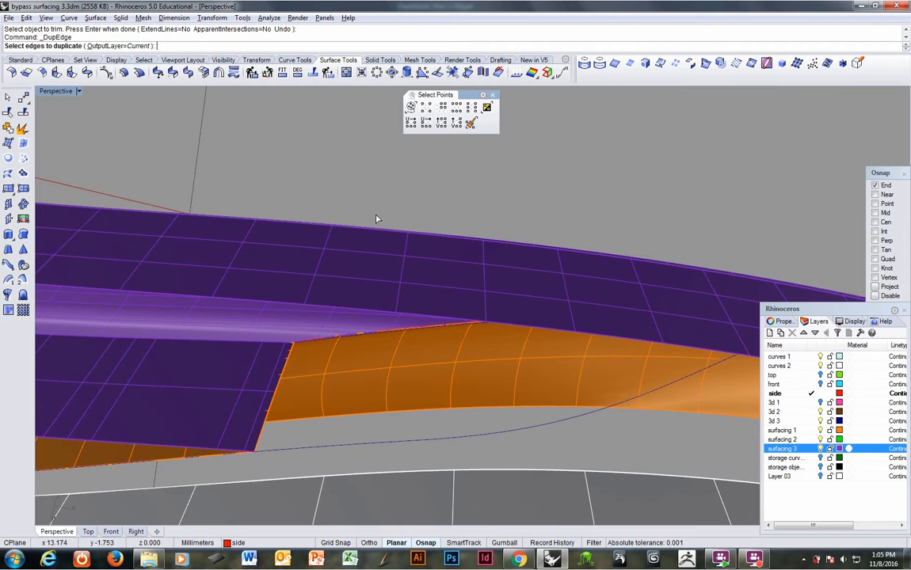
click(290, 365)
click(325, 386)
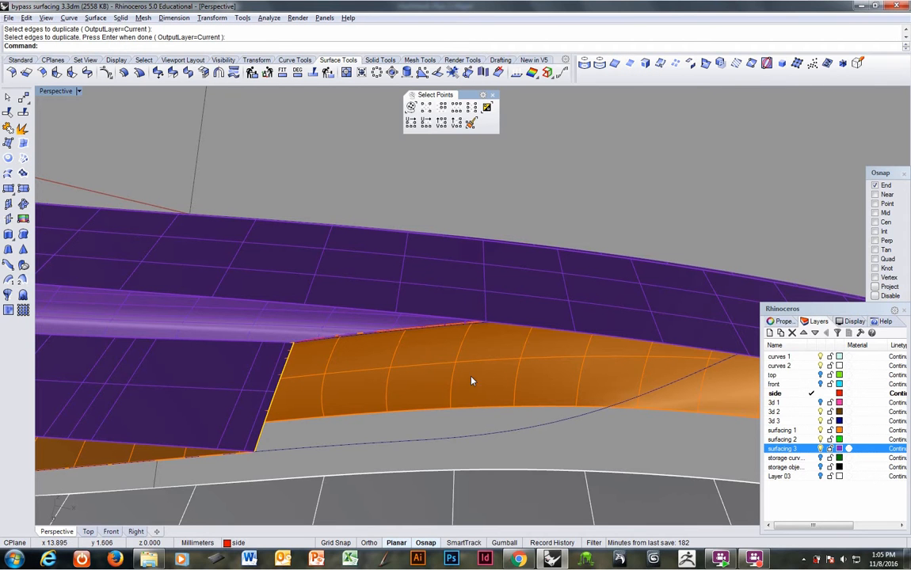
click(820, 448)
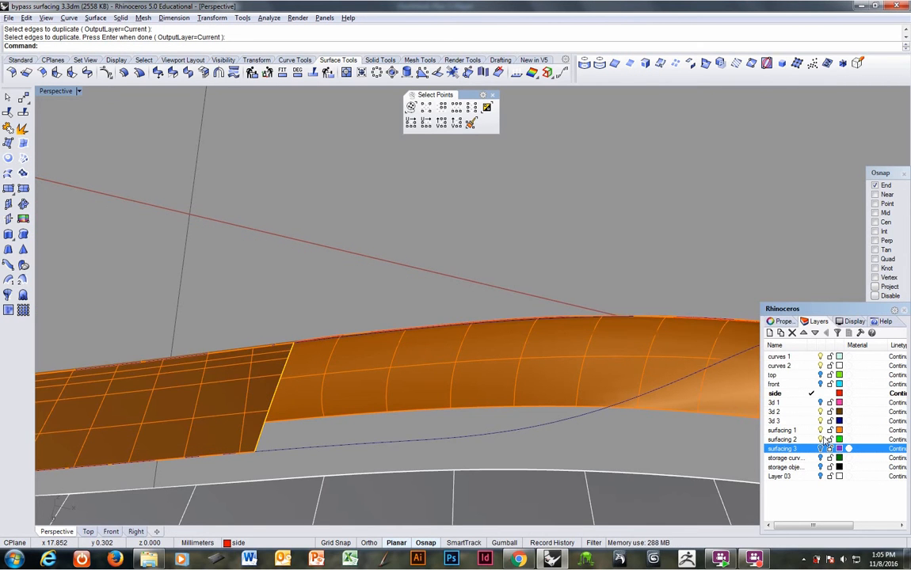
Step: Turn off the surfacing 1 layer and group the three connected dark blue curves on the 3d 3 layer
click(821, 430)
mouse_move(398, 344)
right_down()
mouse_move(377, 430)
mouse_move(422, 426)
mouse_move(382, 349)
mouse_move(366, 407)
mouse_move(384, 349)
right_up()
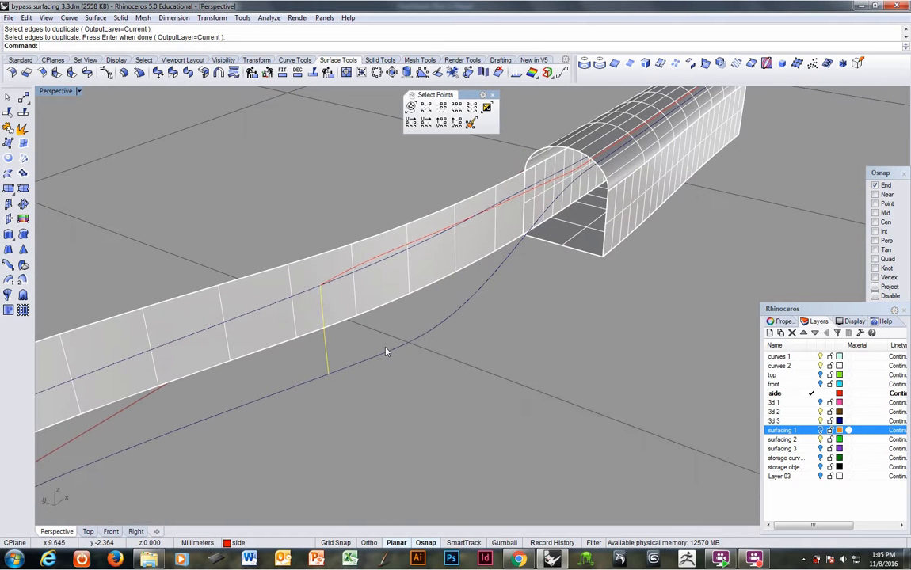
click(297, 389)
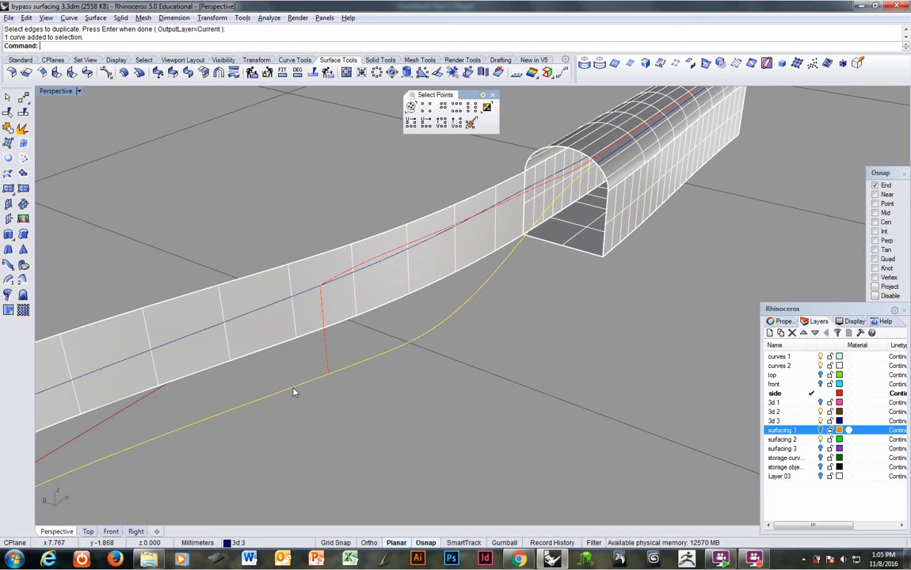
click(267, 309)
right_drag(266, 311, 310, 313)
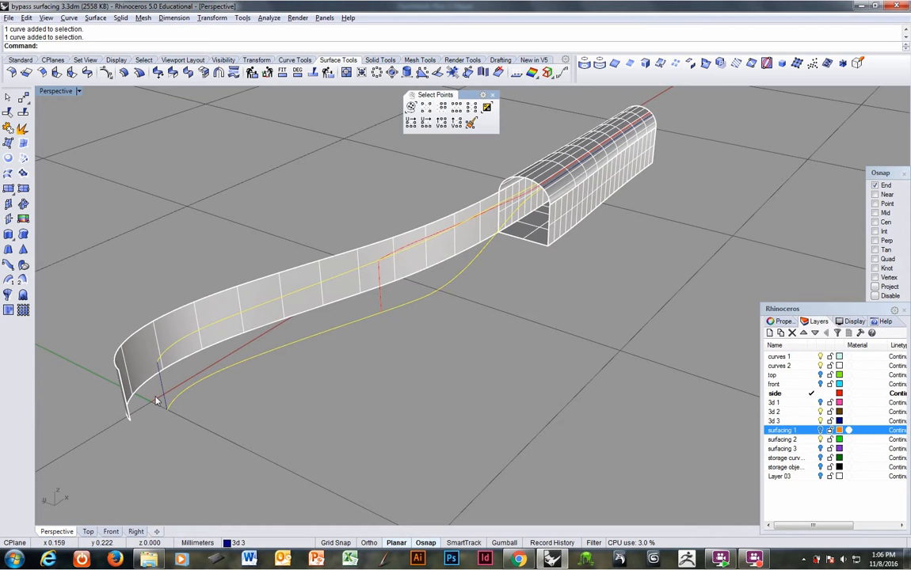
key(ctrl+g)
Step: Move the grouped dark blue curves to the storage curves layer
text(changelayer)
key(Return)
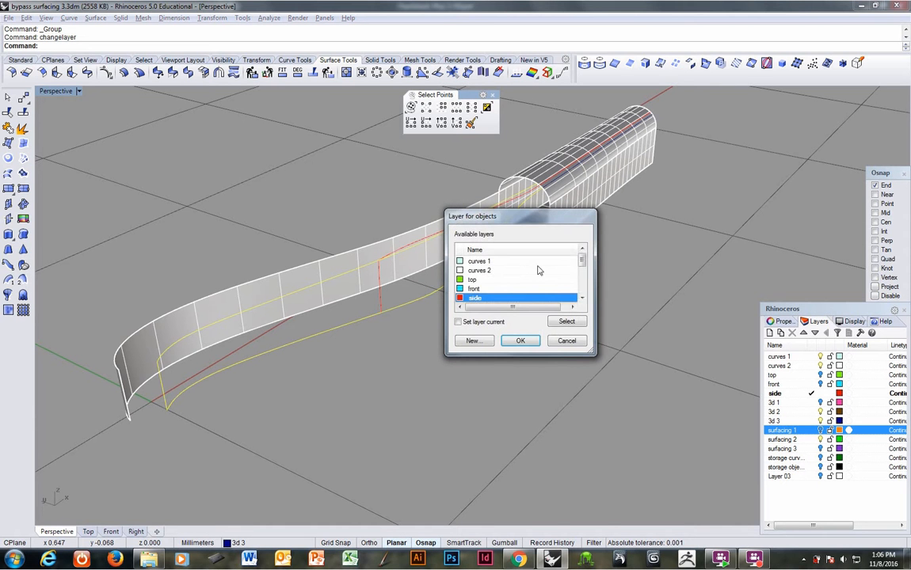
drag(583, 264, 584, 290)
click(505, 279)
click(520, 341)
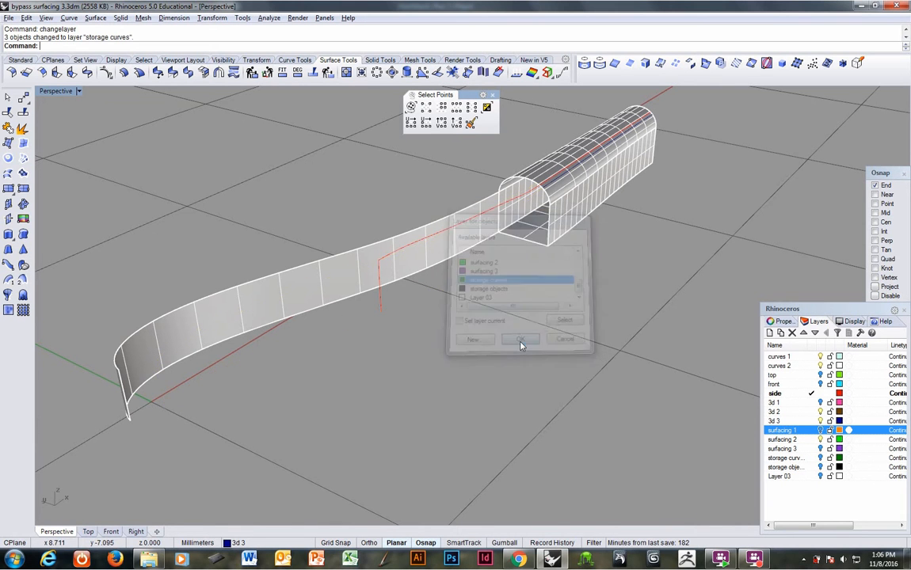
Step: Create a small sphere centered on the corner where the long red edge curve meets the short slanted one
right_drag(459, 317, 337, 335)
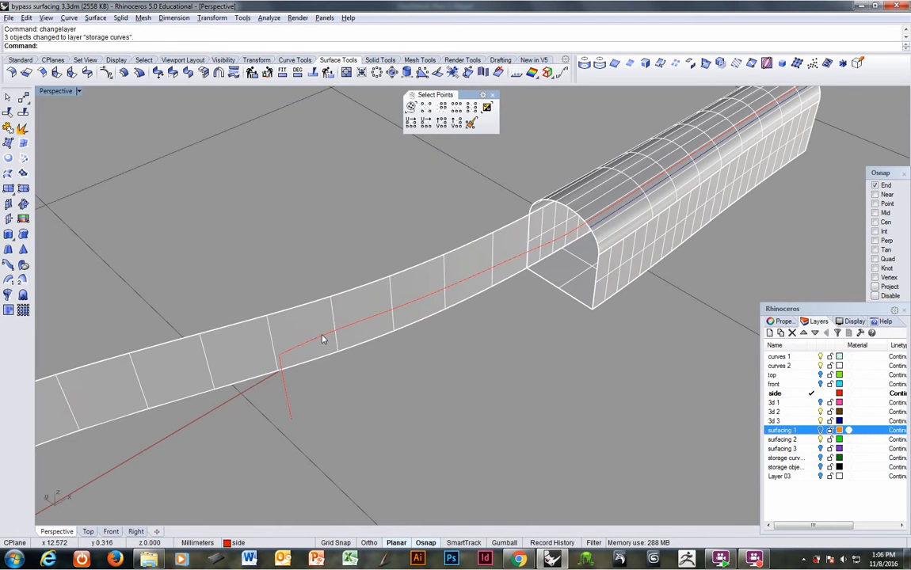
click(283, 362)
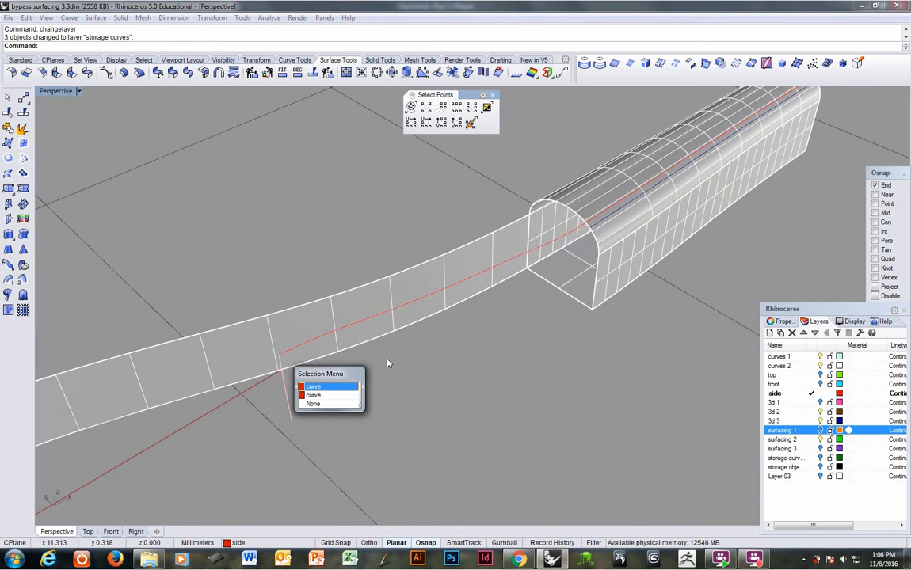
click(287, 383)
right_drag(325, 383, 262, 349)
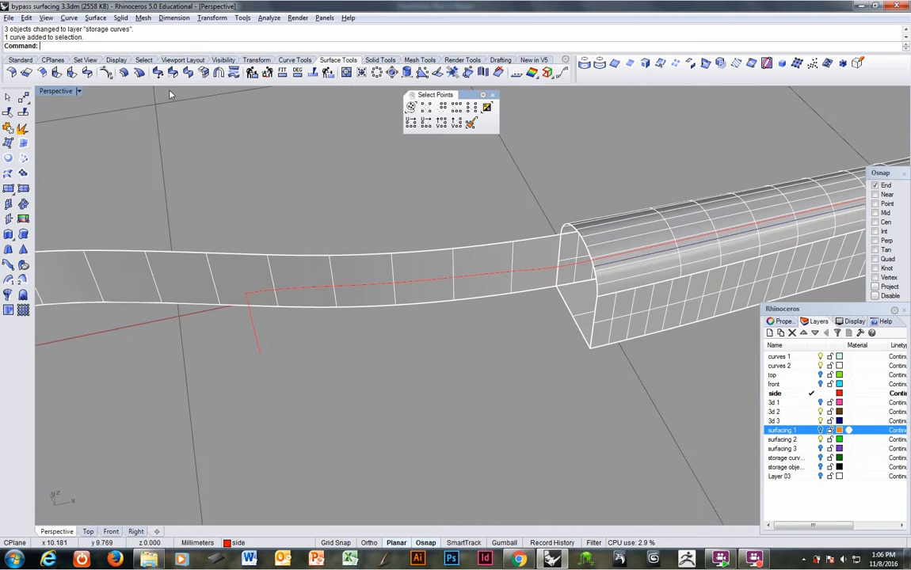
click(120, 18)
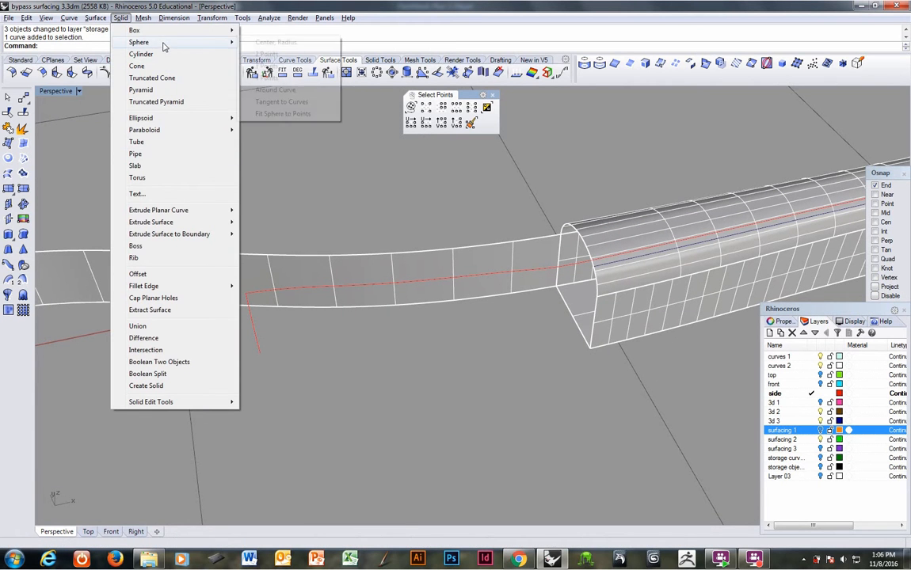
click(269, 42)
click(247, 293)
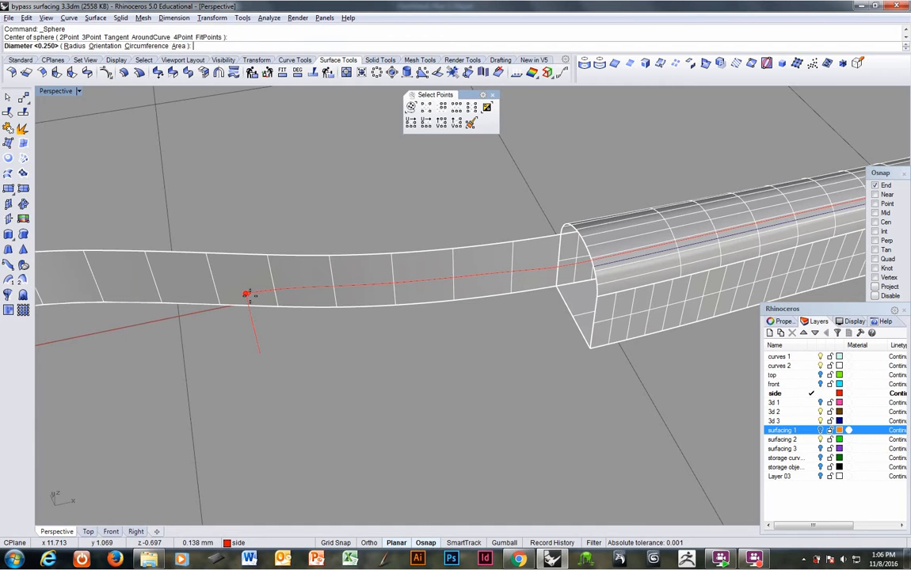
click(266, 314)
Step: In wireframe display, trim away the parts of both red edge curves inside the sphere, and delete the sphere
mouse_move(266, 315)
right_down()
mouse_move(284, 289)
mouse_move(275, 289)
right_up()
key(ctrl+alt+w)
scroll(273, 303, up, 4)
click(277, 292)
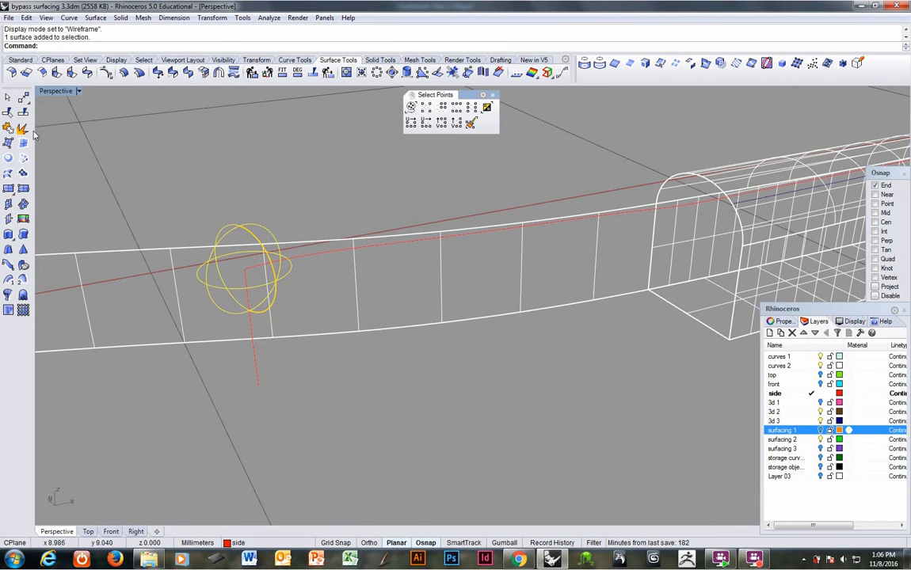
click(7, 113)
click(246, 281)
click(252, 270)
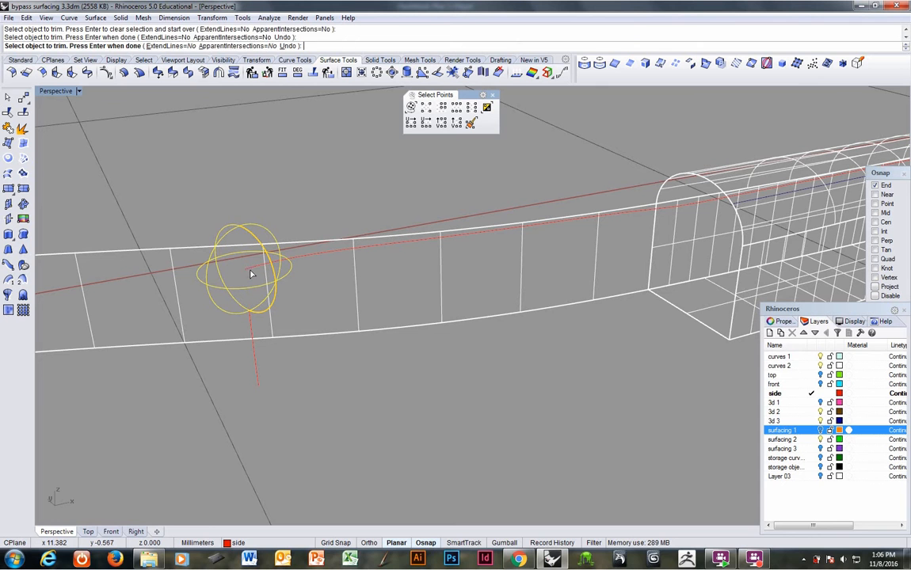
click(254, 270)
key(Return)
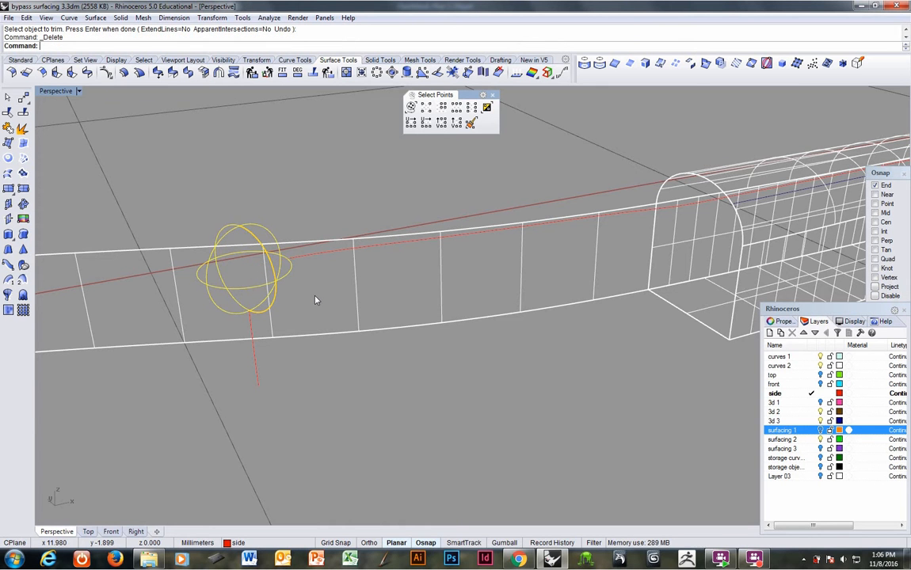
key(Delete)
Step: Bridge the gap between the two trimmed red curves with a quick curve blend using curvature continuity
right_drag(314, 301, 196, 236)
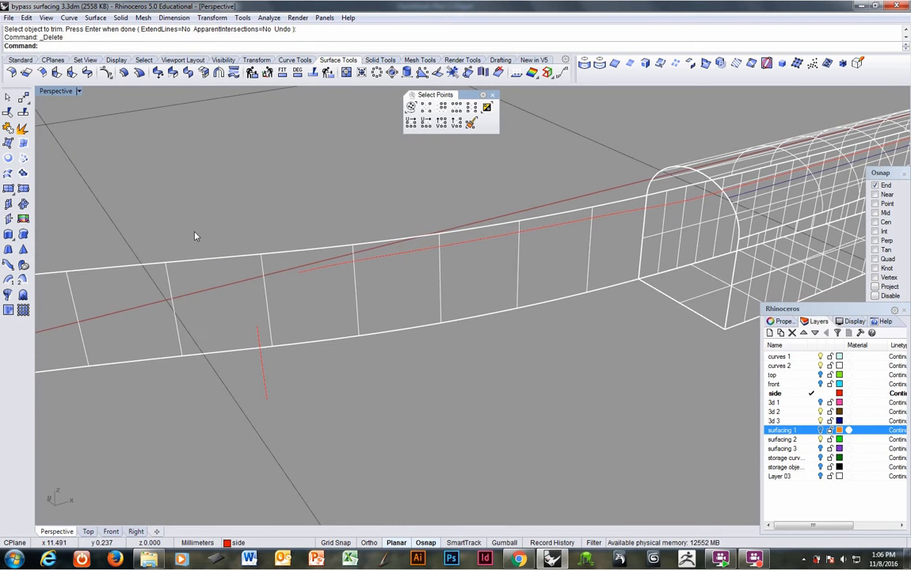
click(68, 18)
mouse_move(158, 299)
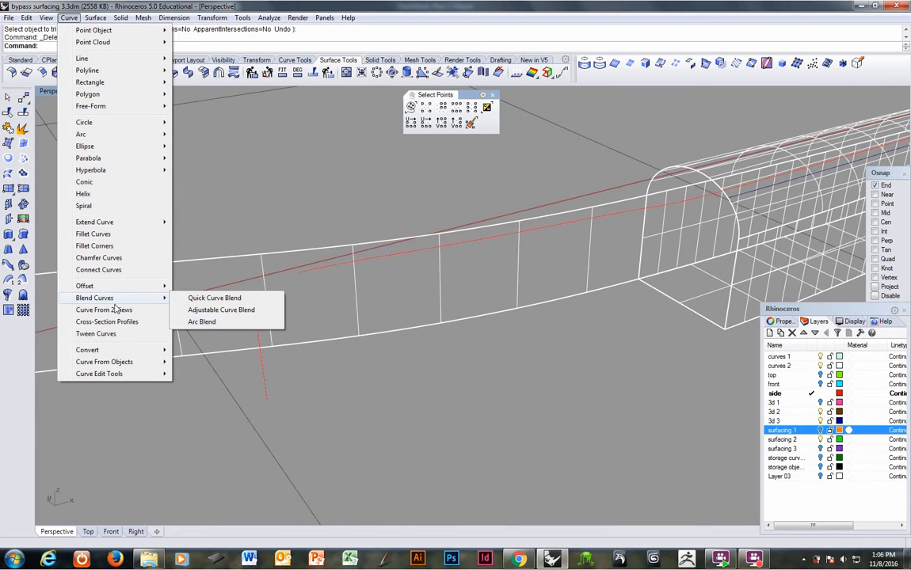
click(231, 299)
click(256, 336)
click(312, 270)
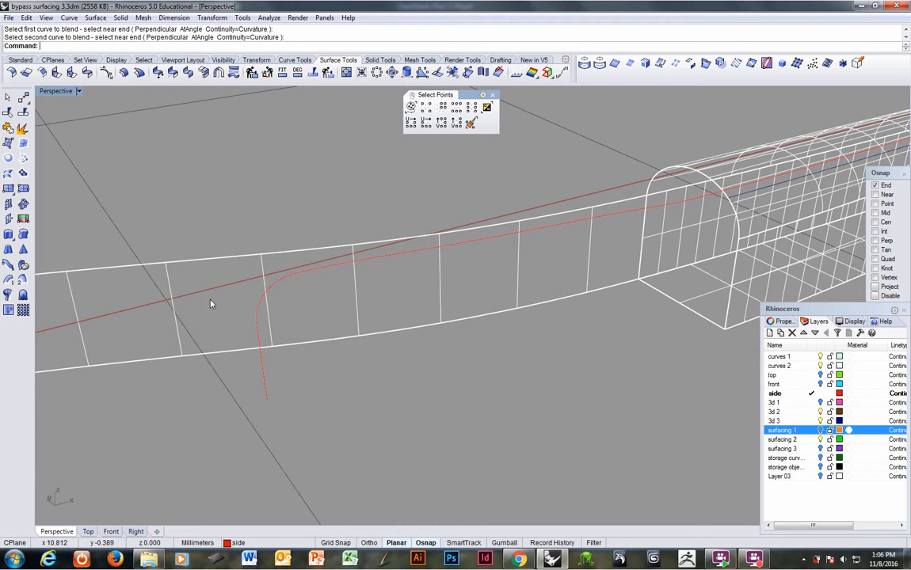
Step: Join the blend with the two trimmed red curves, and join the result to the adjoining red curve toward the handle
click(22, 130)
click(260, 318)
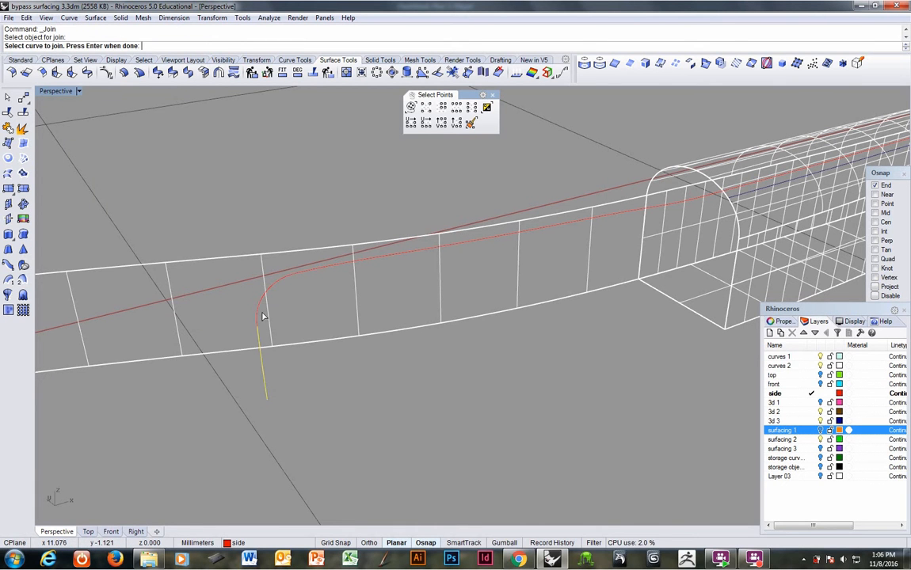
click(313, 269)
key(Return)
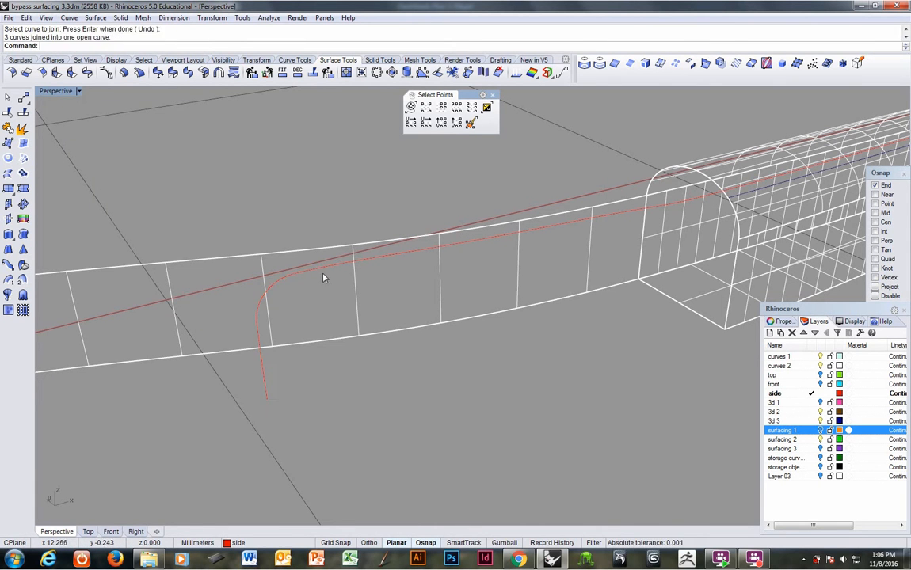
right_click(636, 206)
click(630, 212)
click(667, 208)
right_click(667, 208)
Step: Create a flat-capped pipe of constant radius, about 0.679 mm, along the joined red curve
right_drag(667, 207, 448, 304)
click(479, 269)
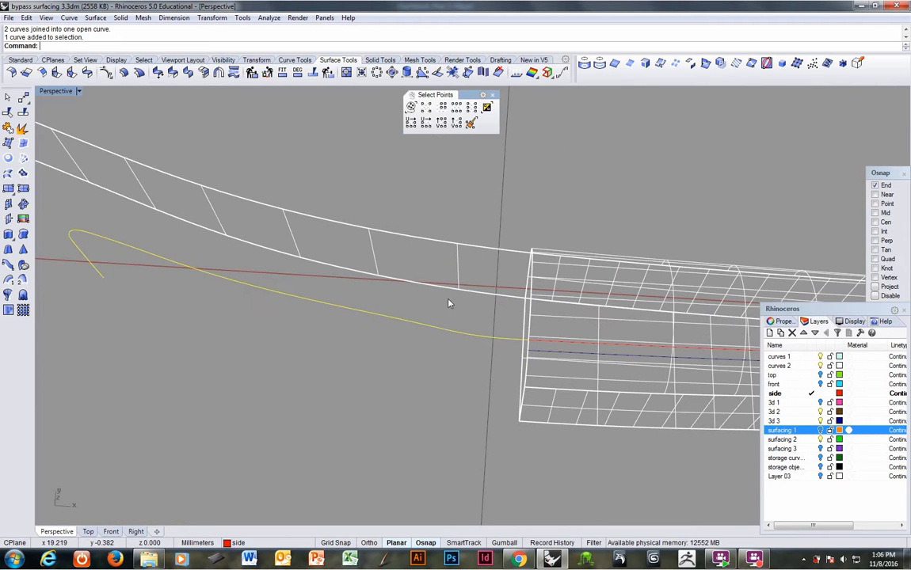
click(122, 18)
click(146, 153)
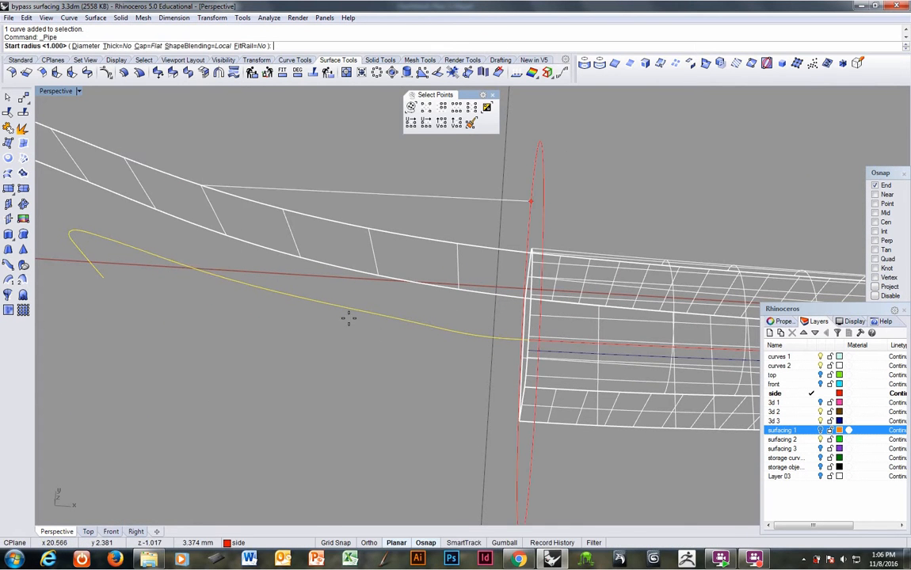
right_drag(472, 360, 566, 263)
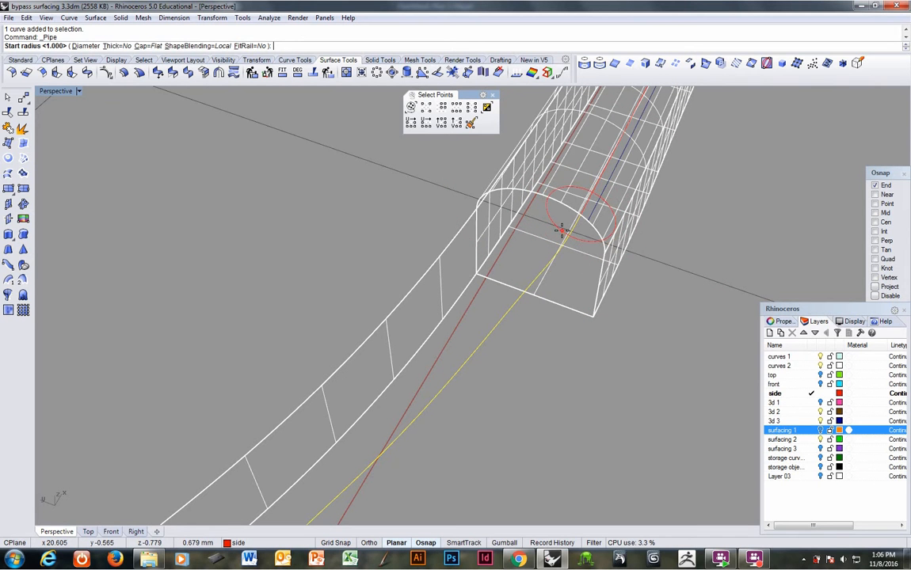
click(562, 230)
key(Return)
key(Return)
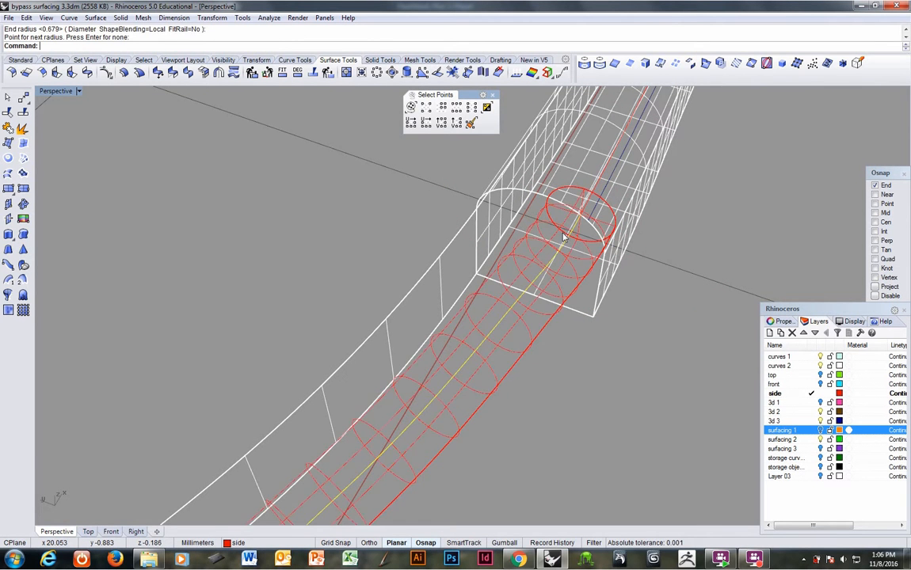
Step: Turn the surfacing 1 and surfacing 3 layers back on and set the viewport to shaded display
right_drag(565, 235, 472, 266)
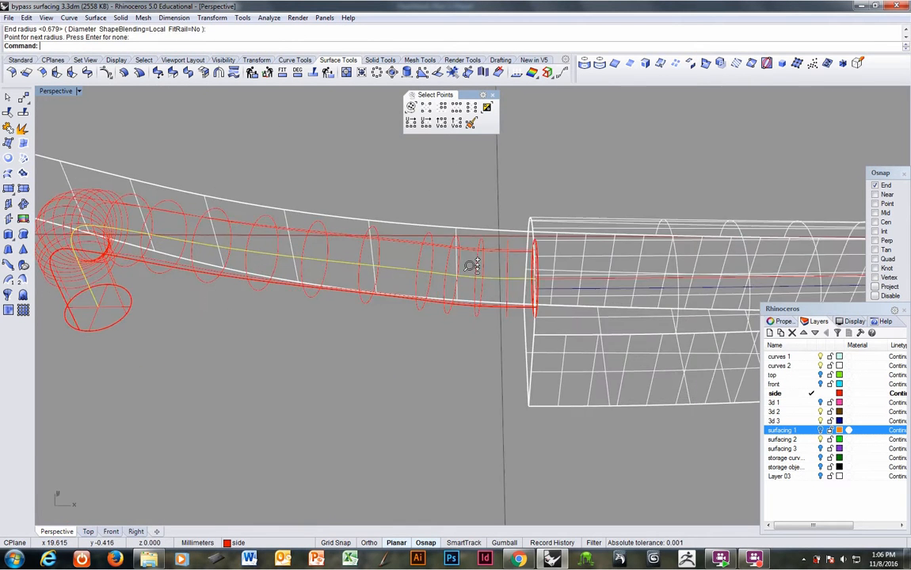
click(821, 430)
mouse_move(433, 342)
right_down()
mouse_move(430, 358)
mouse_move(448, 321)
mouse_move(540, 267)
mouse_move(539, 231)
mouse_move(607, 229)
mouse_move(602, 260)
mouse_move(606, 233)
mouse_move(524, 308)
mouse_move(531, 285)
mouse_move(553, 253)
mouse_move(537, 375)
mouse_move(574, 342)
mouse_move(620, 332)
mouse_move(596, 336)
right_up()
key(ctrl+alt+s)
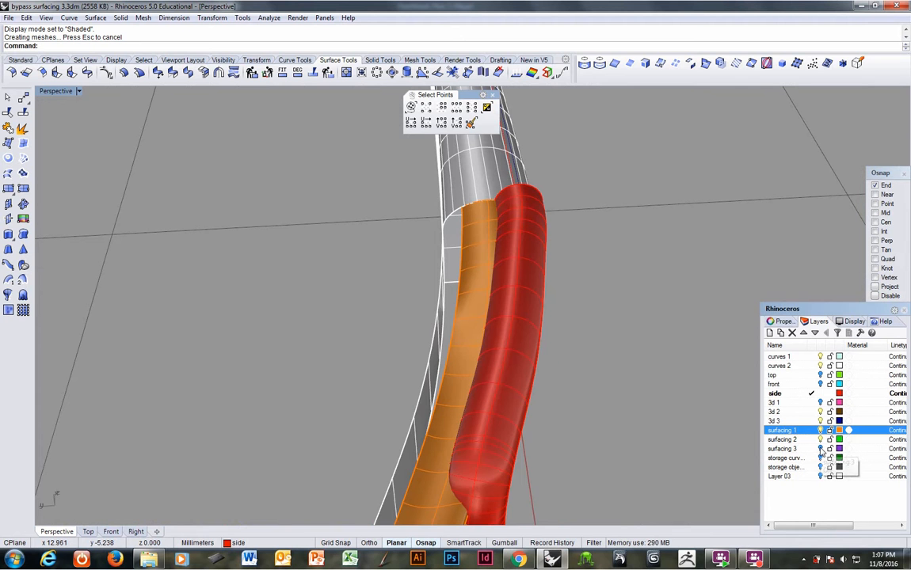
click(820, 449)
right_drag(665, 420, 739, 379)
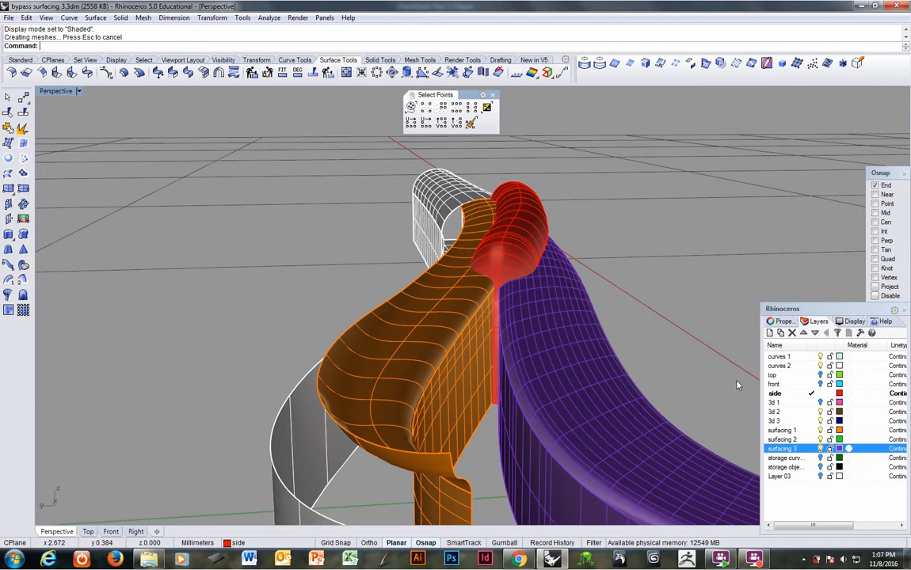
Step: Examine how the red pipe cuts into the orange and purple surfaces, toggling the surfacing 1 layer off and on
click(820, 430)
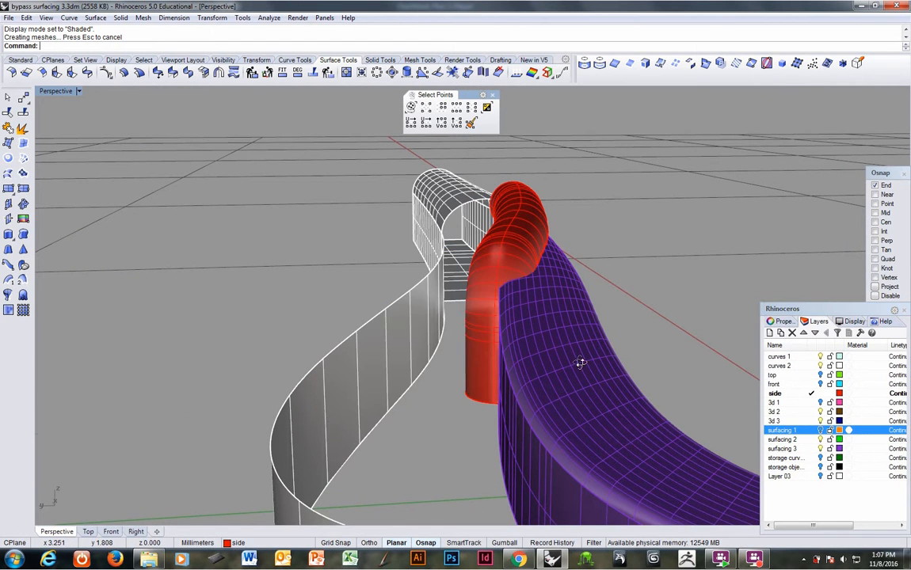
right_drag(579, 363, 559, 392)
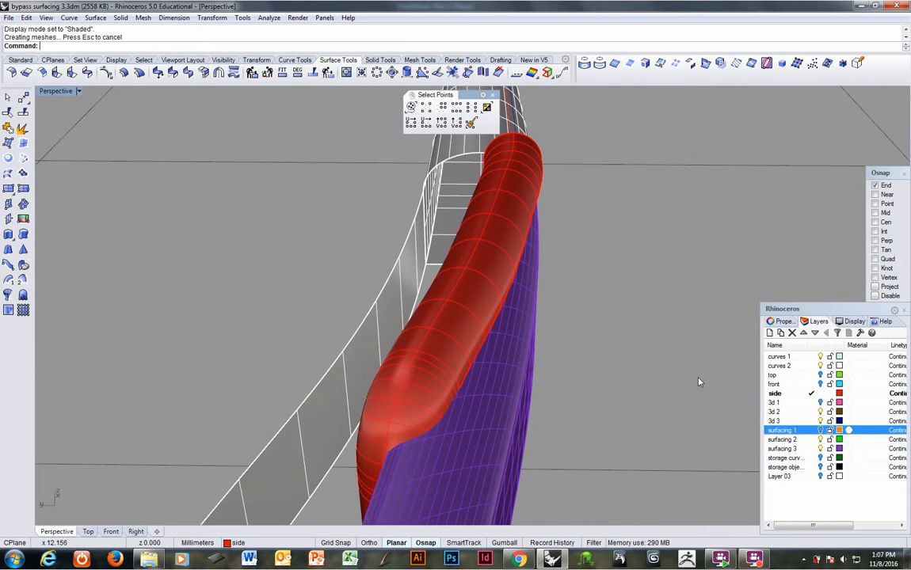
click(823, 430)
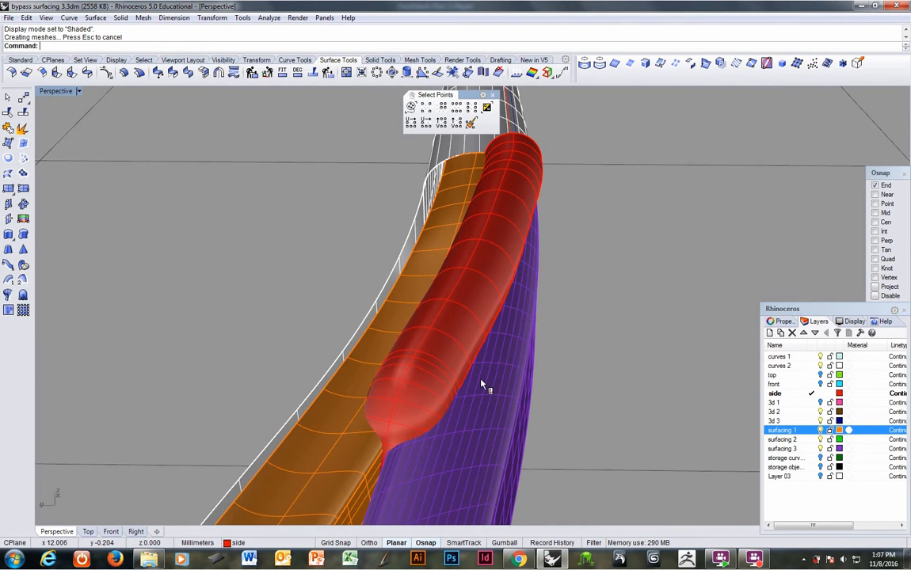
right_drag(431, 340, 487, 372)
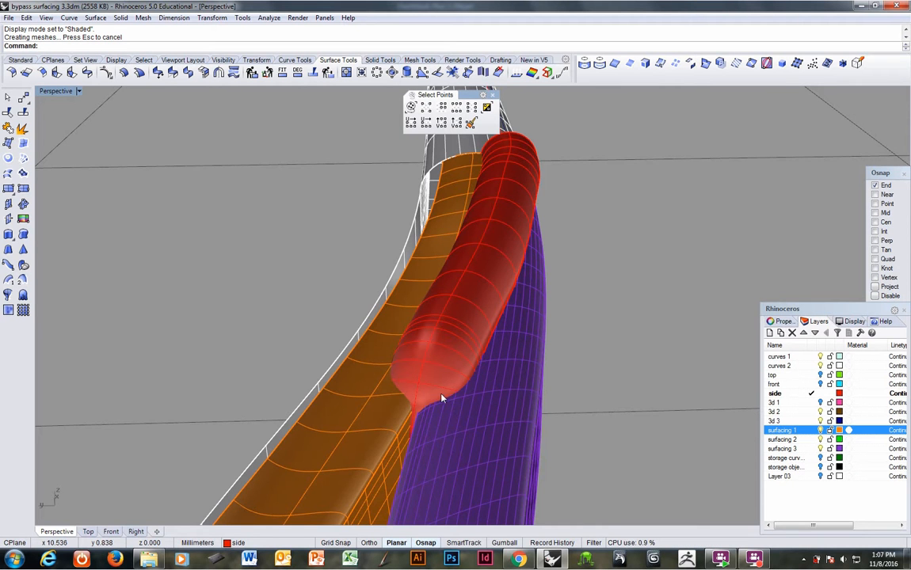
right_drag(444, 396, 466, 386)
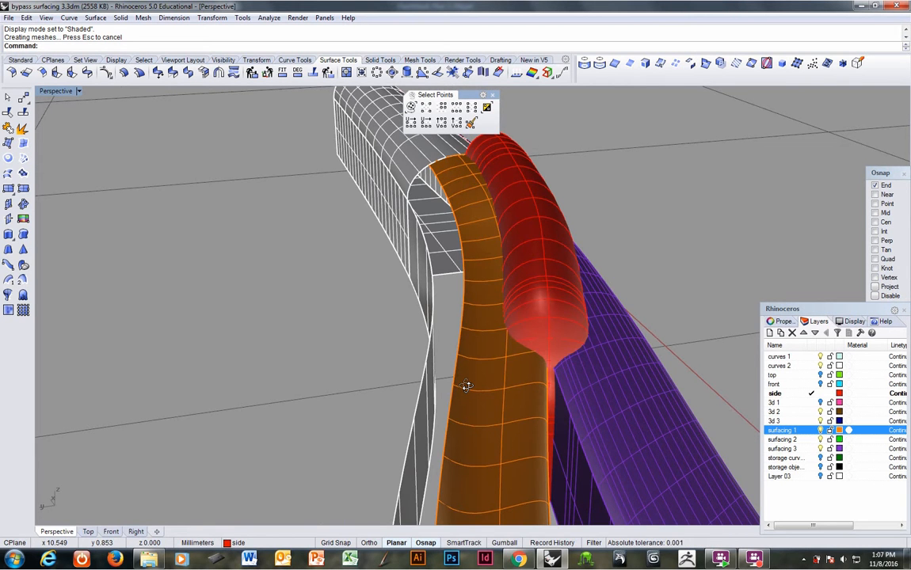
mouse_move(468, 385)
right_down()
mouse_move(456, 388)
mouse_move(461, 403)
mouse_move(332, 457)
mouse_move(313, 419)
mouse_move(459, 387)
right_up()
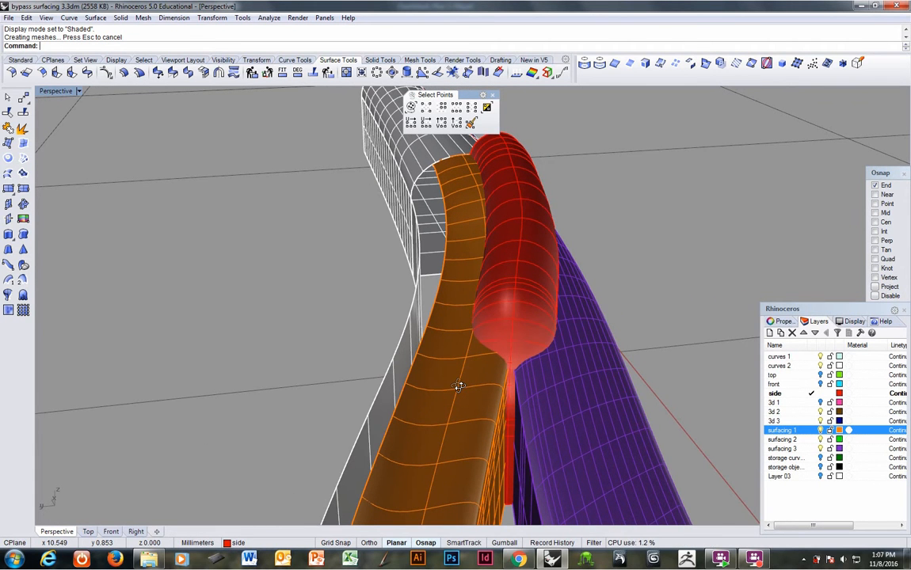
Step: Delete the red pipe running along the seam
click(529, 303)
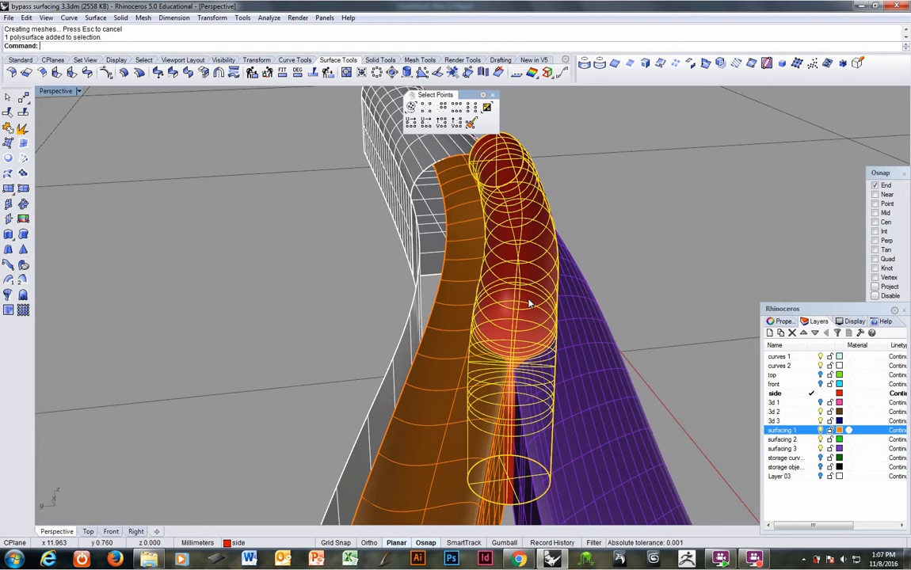
key(Delete)
Step: Create a cutting plane across the orange polysurface and the purple surface, starting at the edge endpoint where the two branches separate
right_drag(529, 303, 489, 332)
right_drag(432, 355, 463, 334)
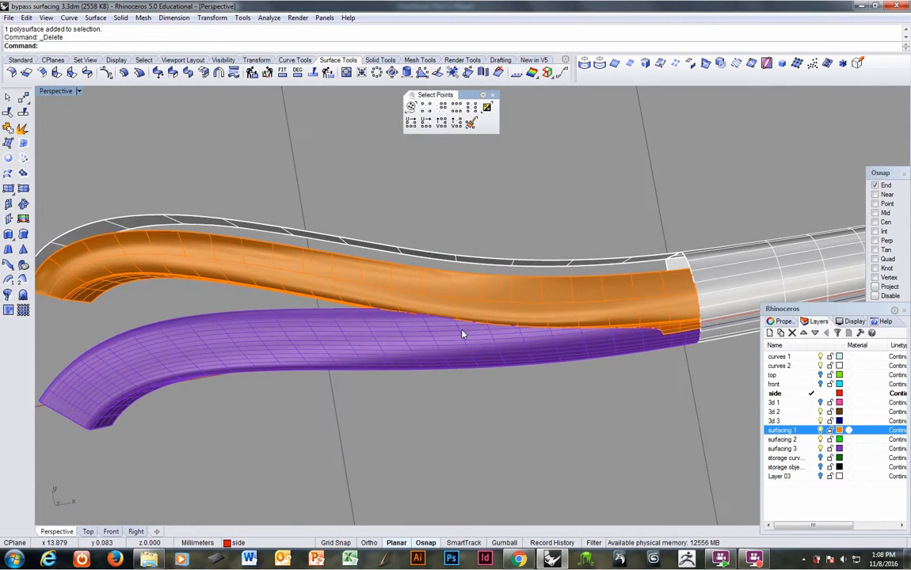
right_drag(393, 333, 339, 328)
scroll(339, 328, down, 5)
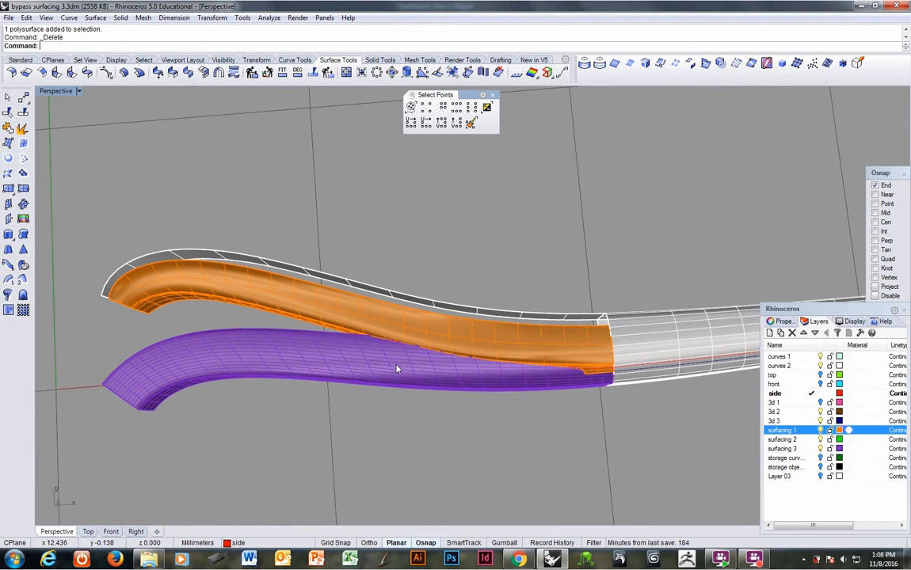
click(419, 325)
shift+click(411, 370)
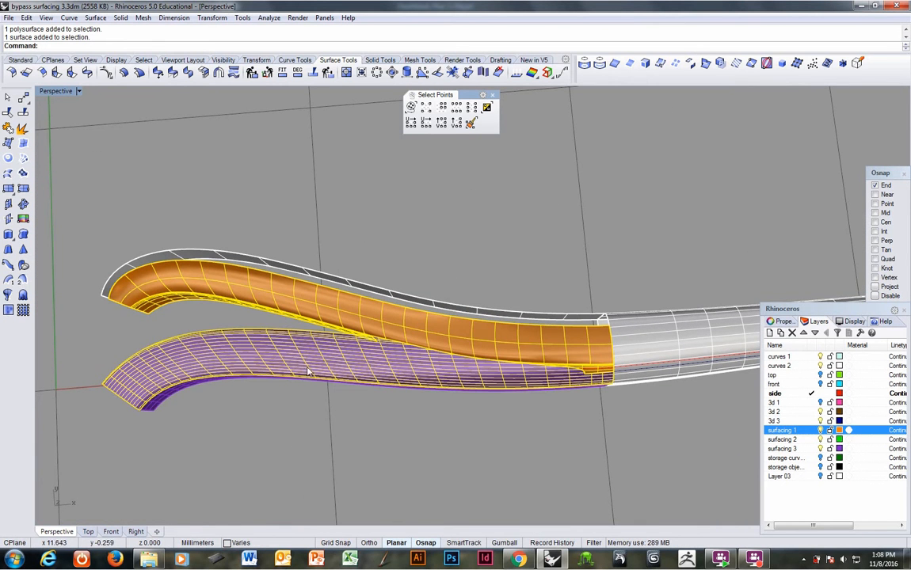
right_drag(221, 140, 314, 232)
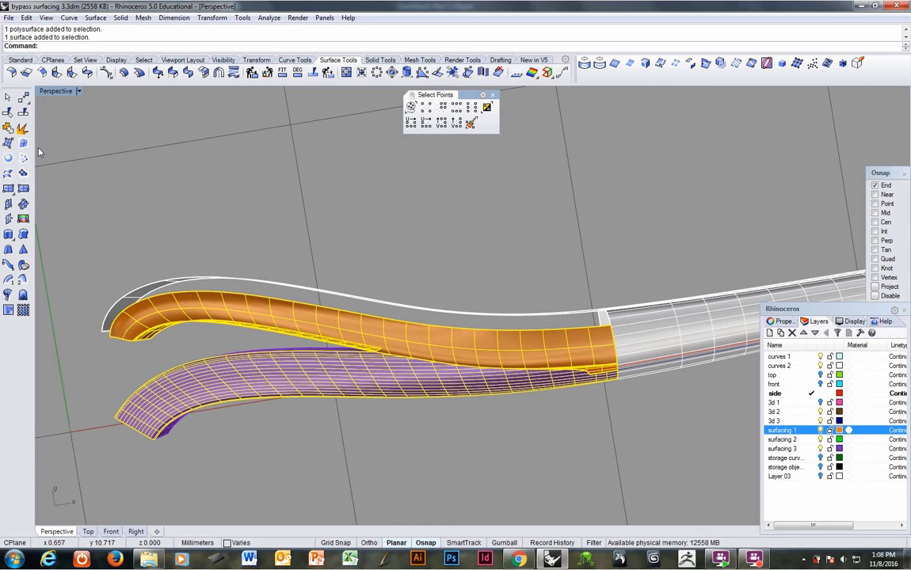
click(9, 222)
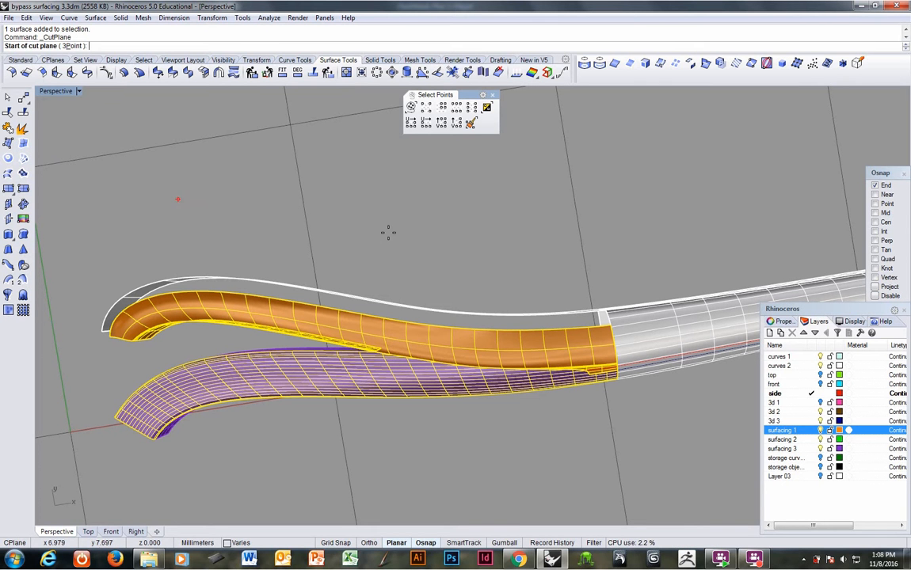
click(380, 350)
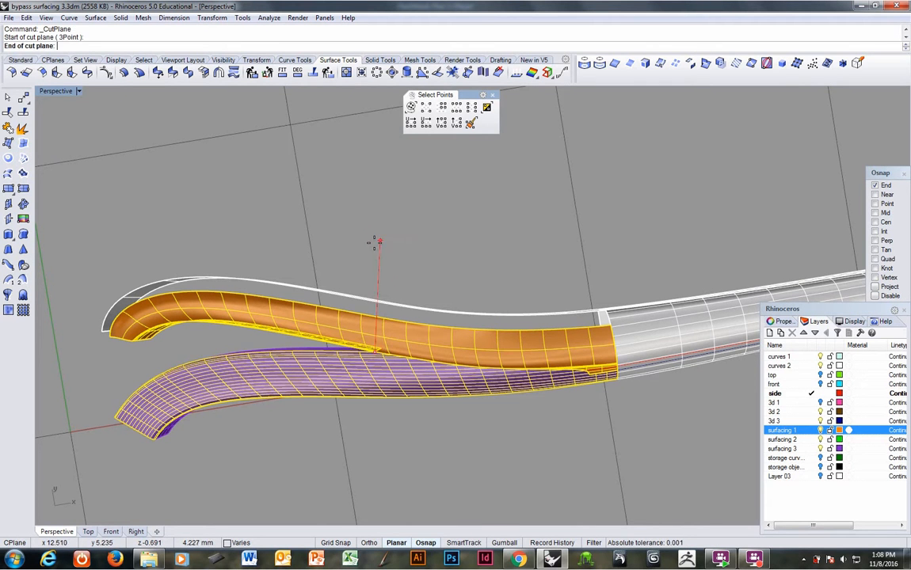
right_drag(343, 283, 390, 218)
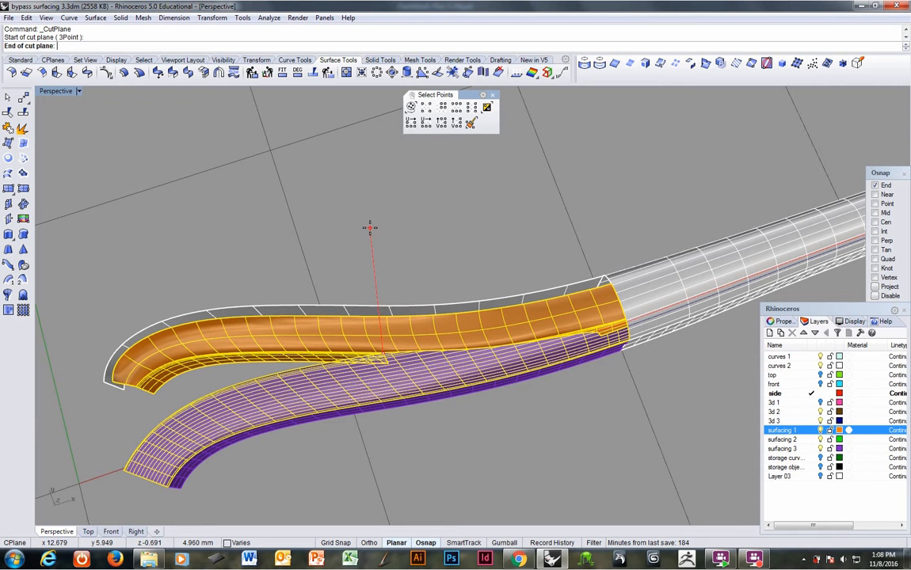
click(369, 228)
key(Return)
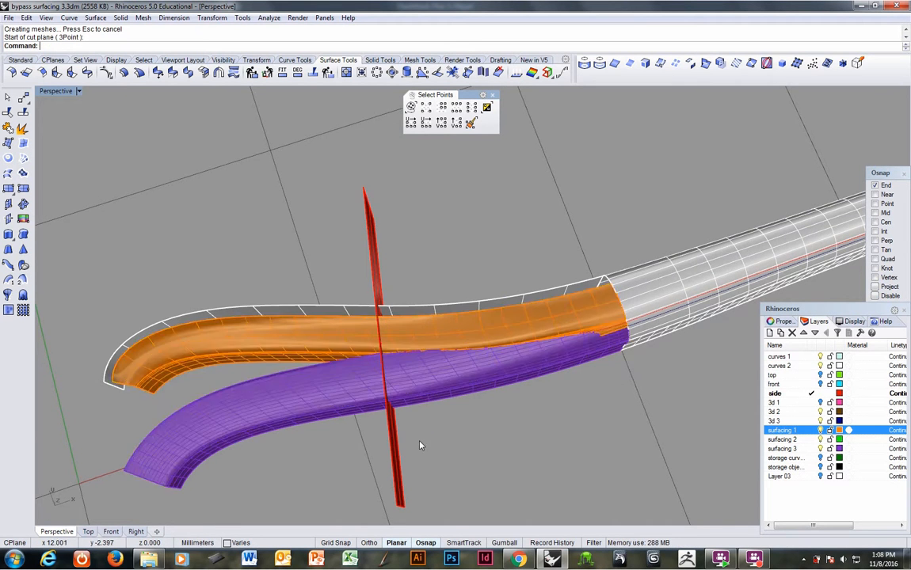
Step: Make curves 1 the current layer
right_drag(421, 446, 528, 396)
scroll(510, 311, up, 3)
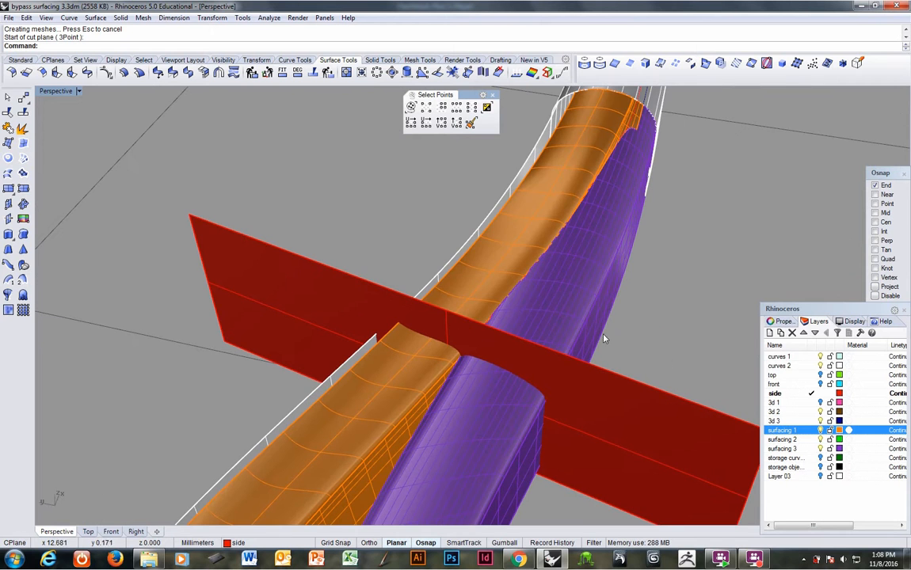
click(811, 357)
click(476, 375)
click(449, 327)
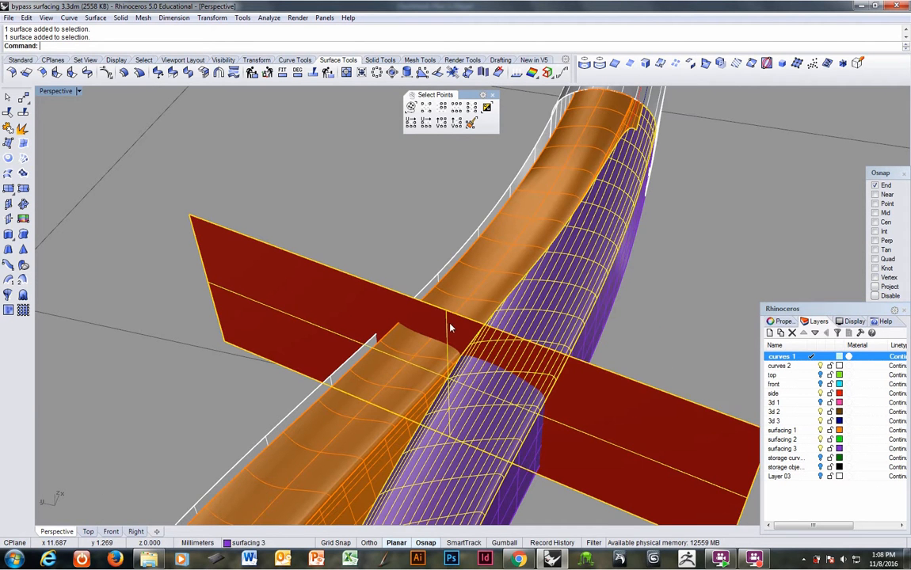
click(408, 369)
key(Escape)
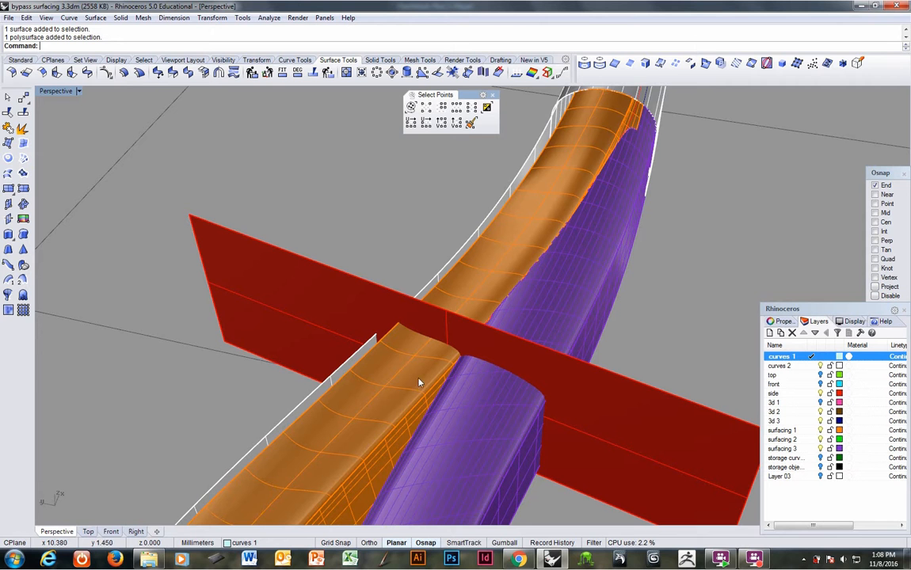
Step: Create the intersection curve between the orange polysurface and the red cutting plane
click(417, 379)
shift+click(365, 287)
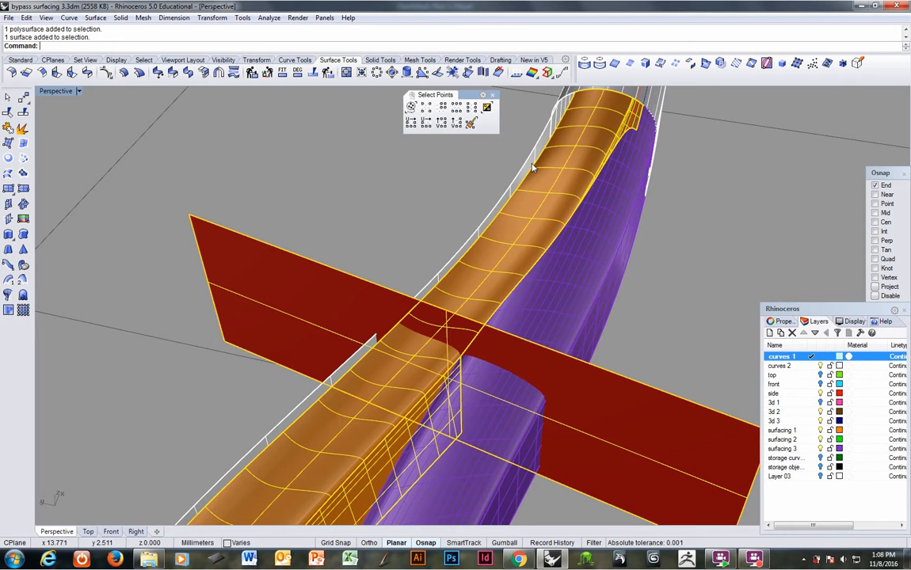
click(645, 63)
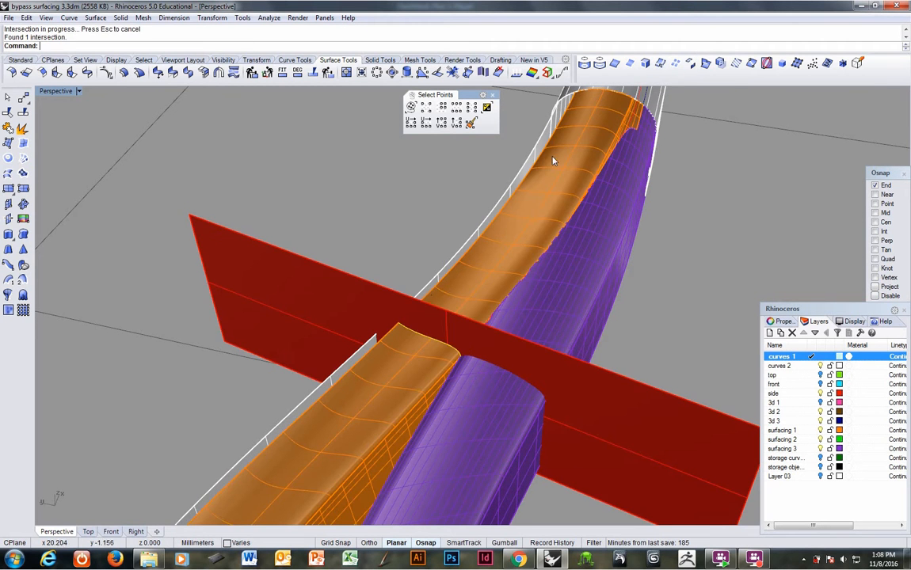
Step: Create the intersection curve between the purple surface and the red cutting plane
click(559, 367)
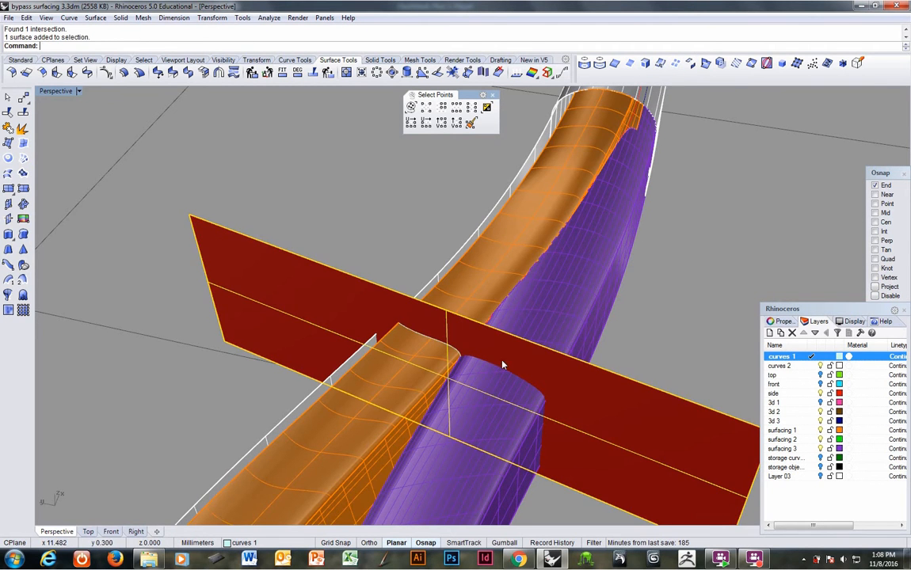
shift+click(493, 413)
key(Return)
mouse_move(490, 412)
right_down()
mouse_move(514, 396)
mouse_move(571, 386)
mouse_move(533, 410)
mouse_move(435, 434)
mouse_move(488, 407)
right_up()
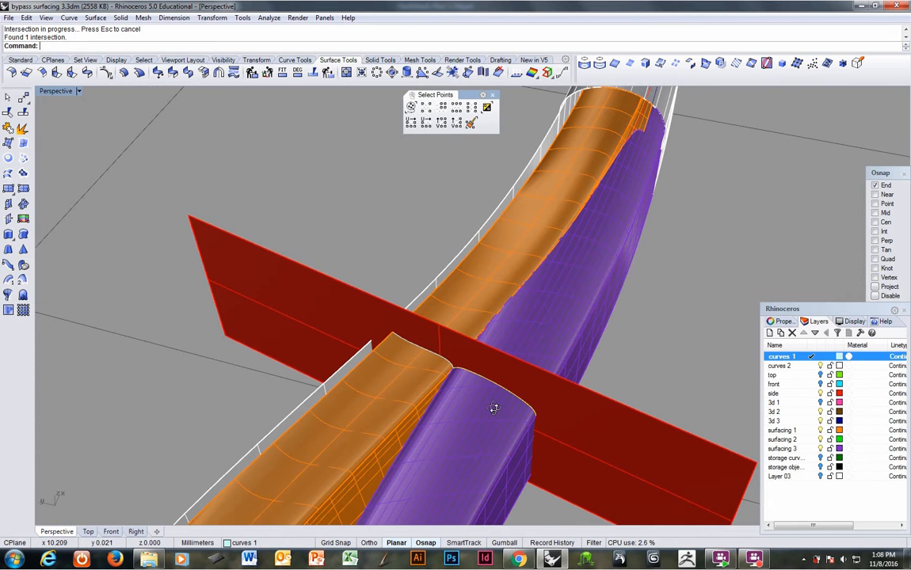
Step: Hide the red cutting plane so only its section curves remain on the orange and purple surfaces
click(563, 415)
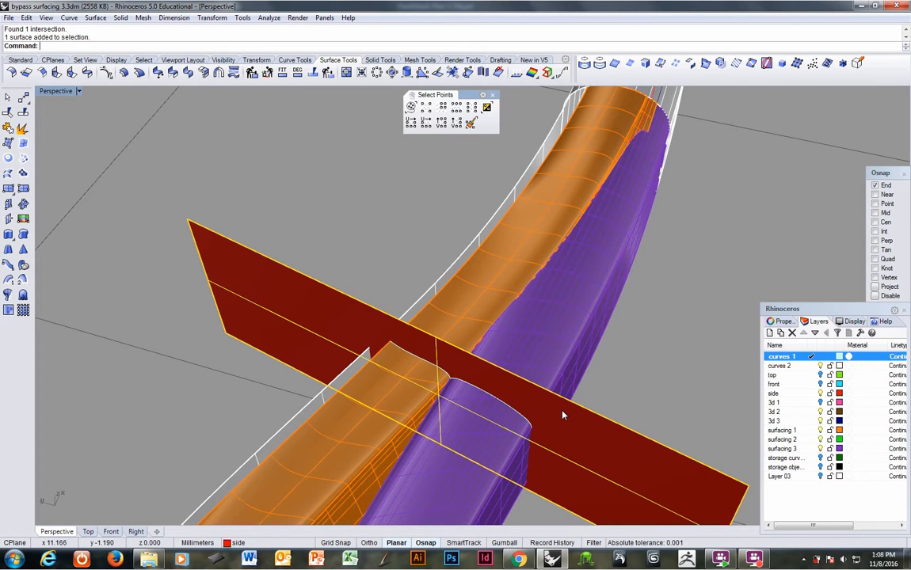
key(ctrl+h)
right_drag(542, 417, 449, 391)
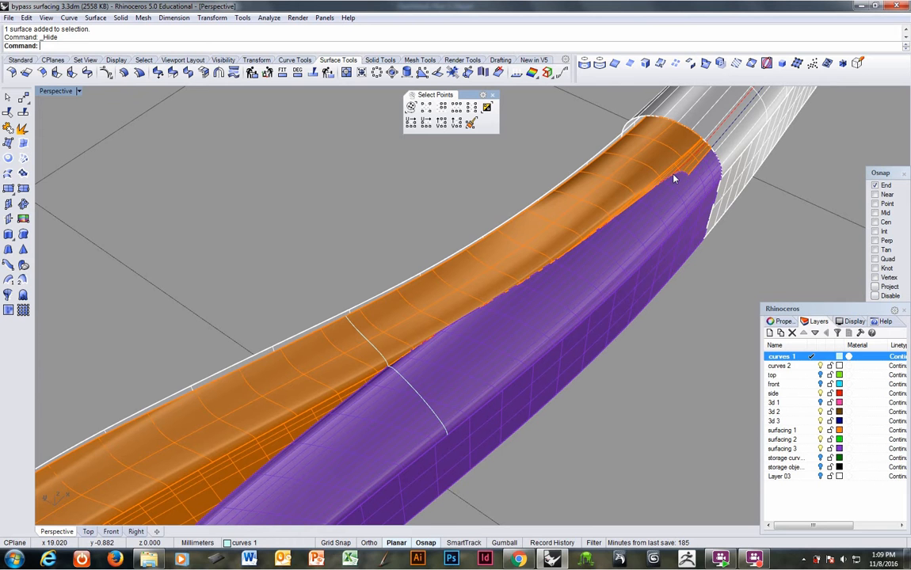
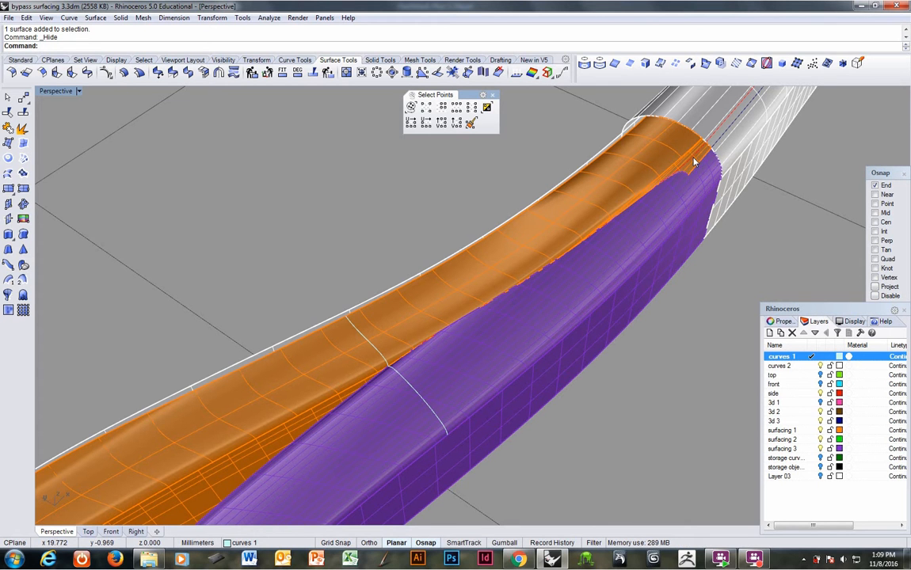
Step: Turn off the surfacing 3 and surfacing 1 layers so only the curves and reference surfaces remain
click(695, 161)
right_click(689, 165)
right_drag(689, 164, 457, 238)
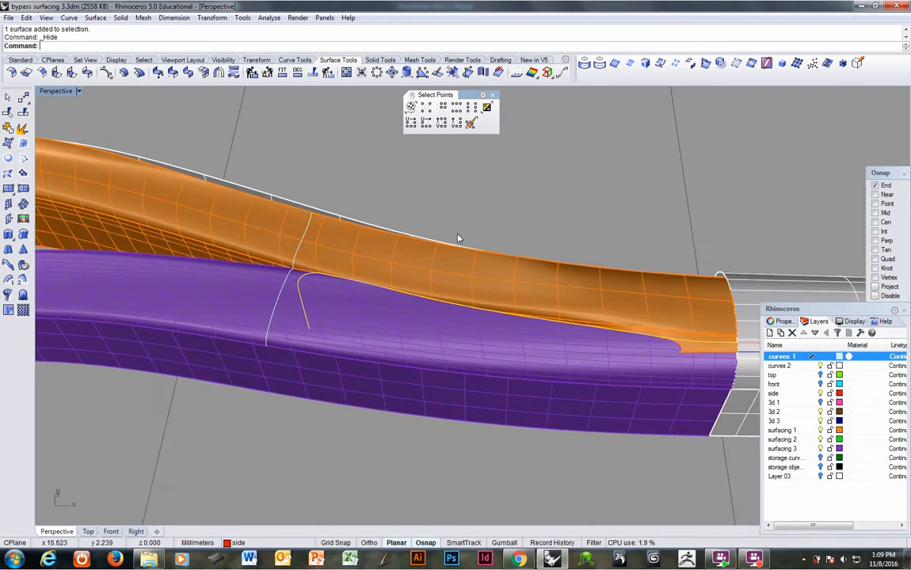
right_drag(343, 283, 415, 318)
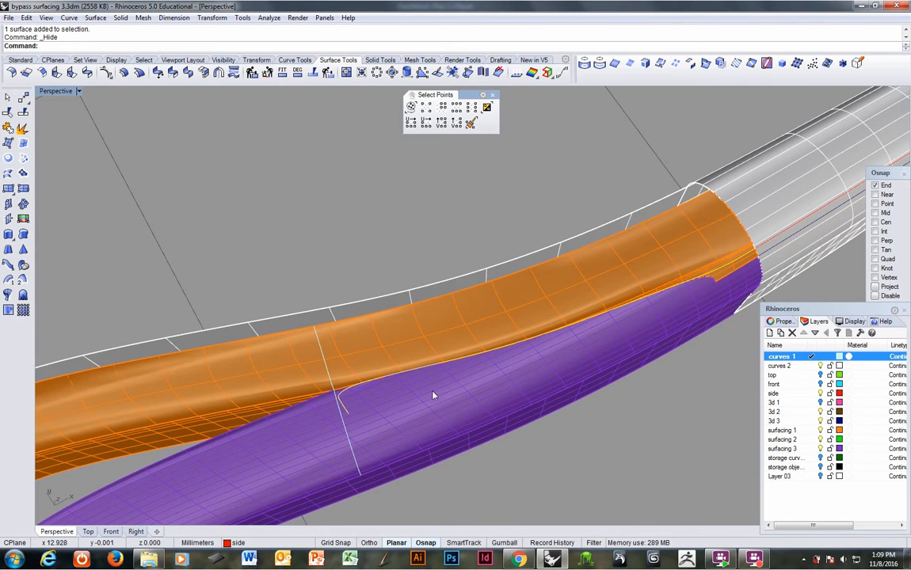
right_drag(412, 361, 430, 326)
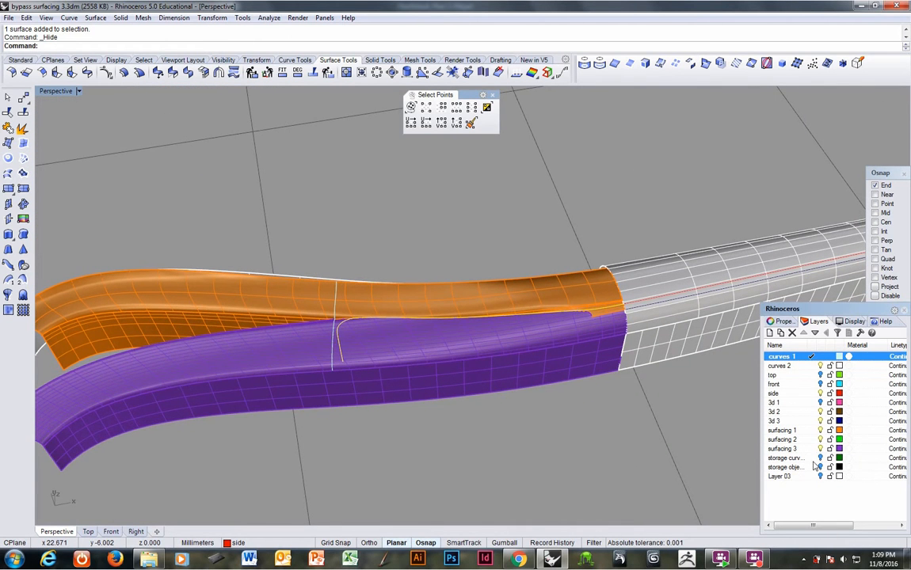
click(820, 449)
click(820, 430)
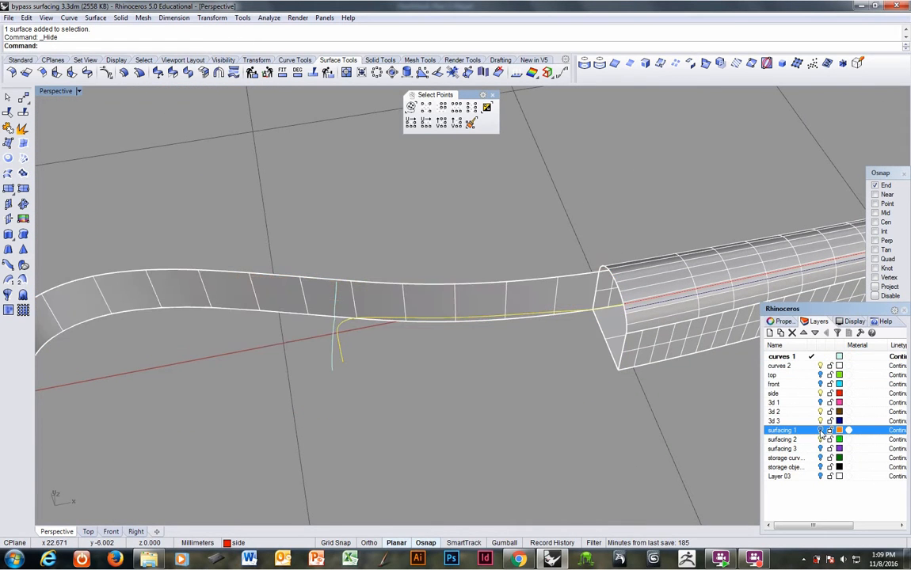
right_drag(398, 353, 343, 283)
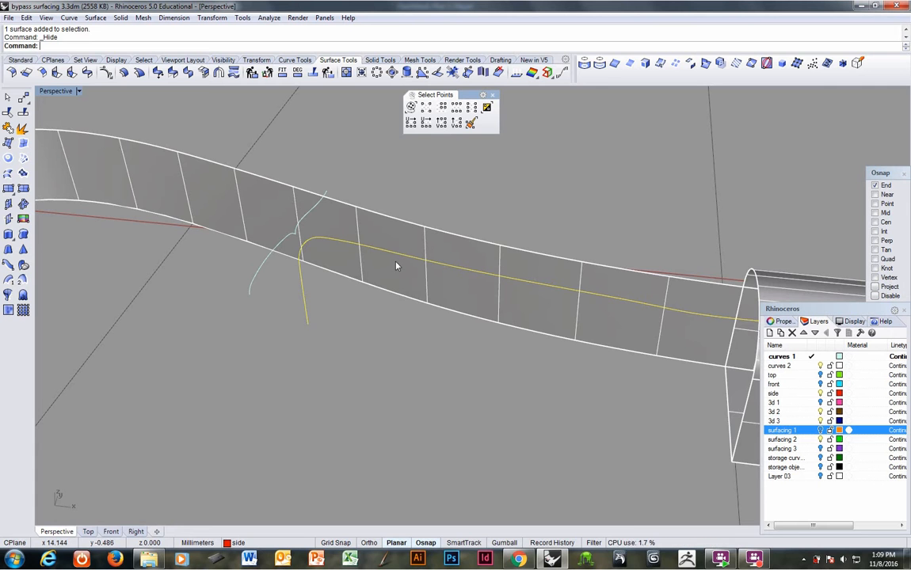
Step: Undo back to before the sphere was created and copy the original seam curve with its sharp corner
key(ctrl+z)
key(ctrl+z)
key(ctrl+z)
key(ctrl+z)
key(ctrl+z)
key(ctrl+z)
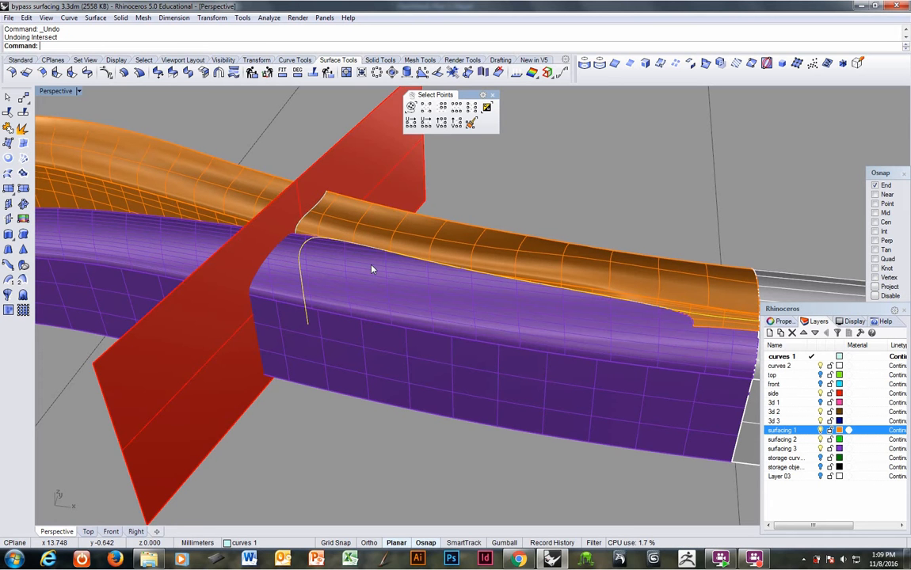
key(ctrl+z)
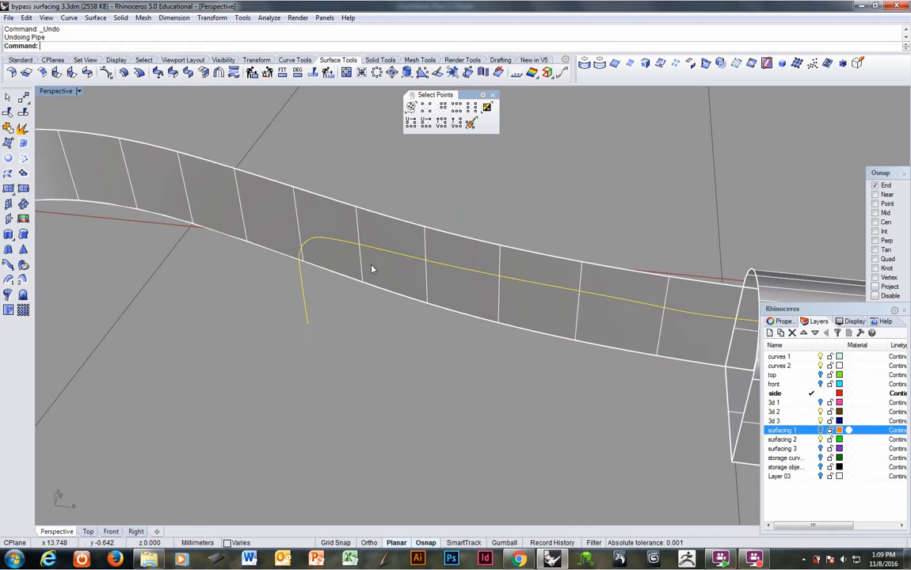
key(ctrl+z)
key(ctrl+z)
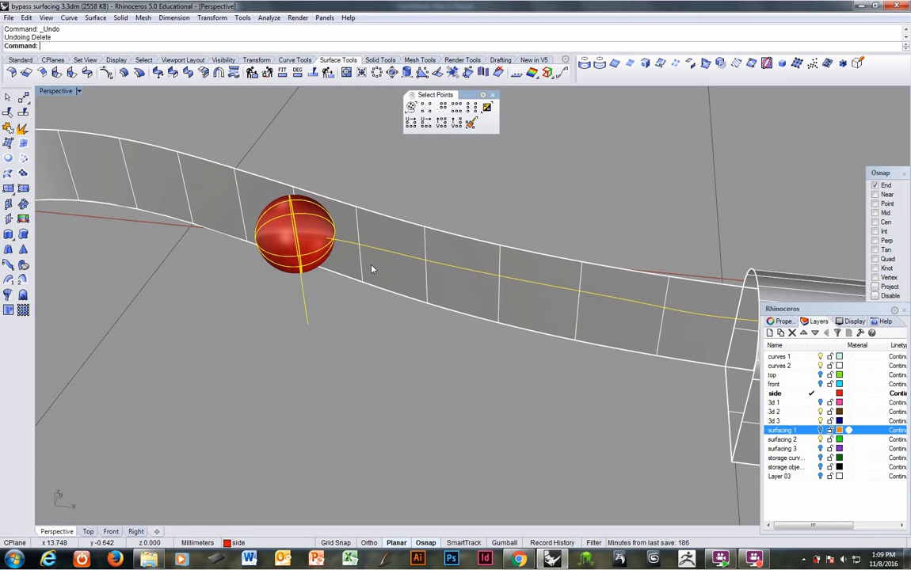
key(ctrl+z)
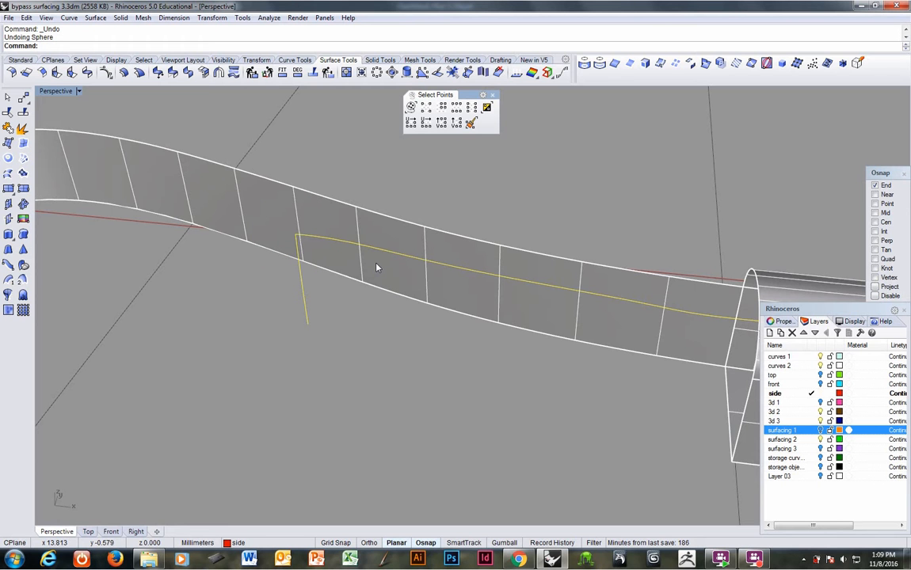
Step: Redo all the undone operations and paste the copied sharp-cornered seam curve
key(ctrl+y)
key(ctrl+y)
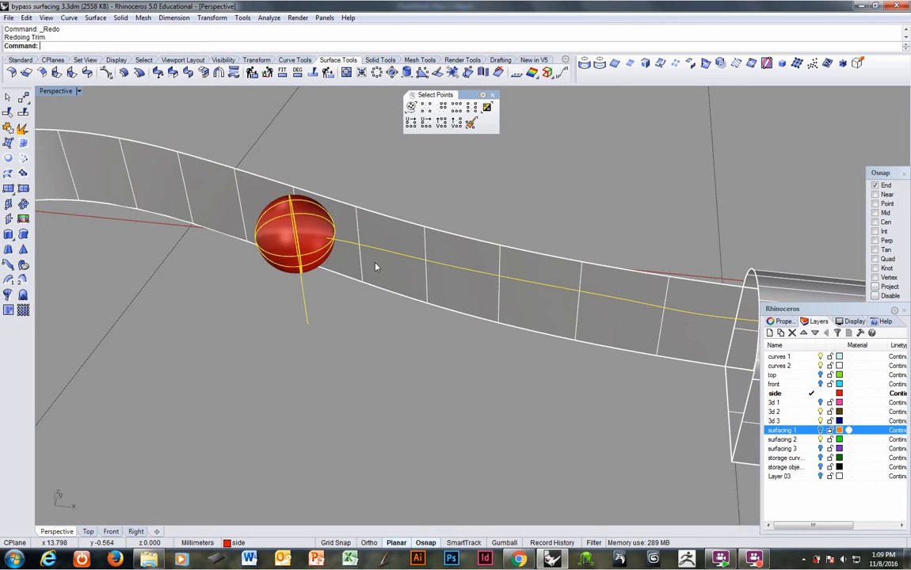
key(ctrl+y)
key(ctrl+y)
key(ctrl+y)
key(ctrl+y)
key(ctrl+y)
key(ctrl+y)
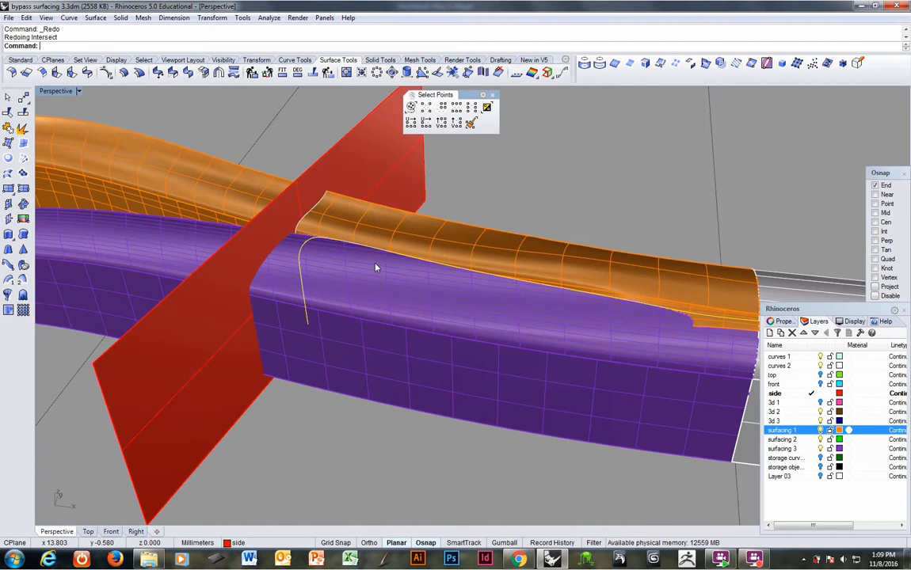
key(ctrl+y)
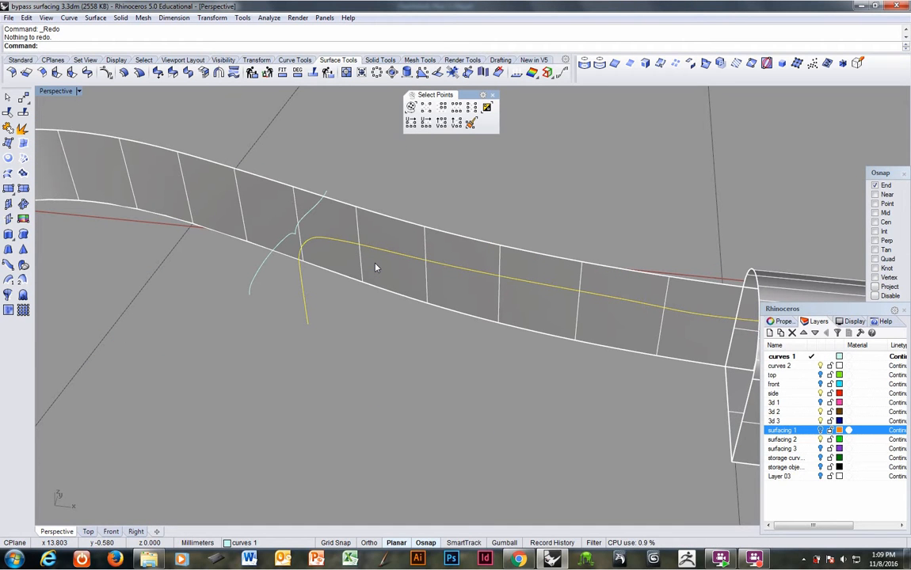
key(ctrl+v)
Step: Delete the seam curve that has the rounded corner, keeping the pasted sharp-cornered version
right_drag(376, 268, 324, 289)
click(317, 279)
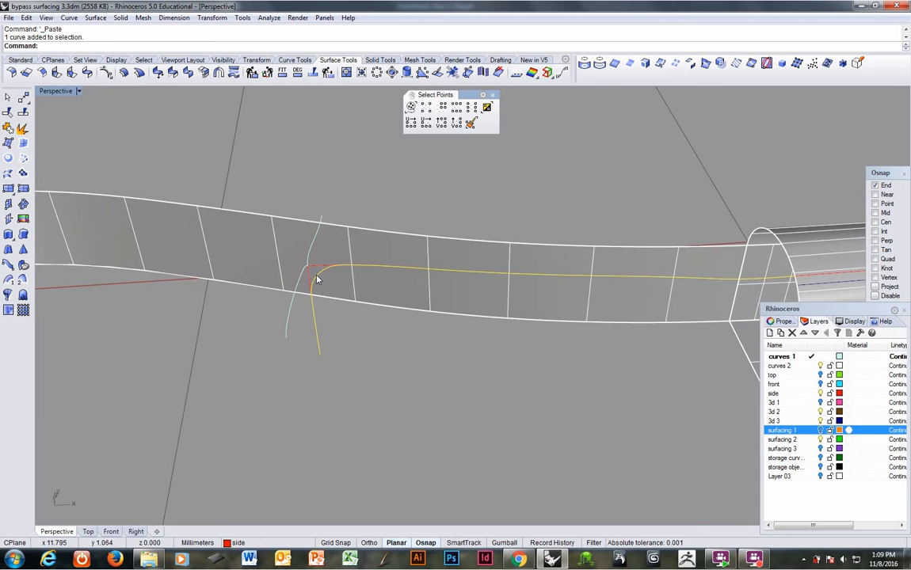
key(Delete)
Step: Join the two long segments of the pasted seam curve and rebuild the result with 8 points at degree 4
click(327, 266)
mouse_move(398, 290)
right_down()
mouse_move(436, 289)
mouse_move(412, 300)
right_up()
click(536, 327)
right_drag(536, 327, 496, 340)
click(8, 128)
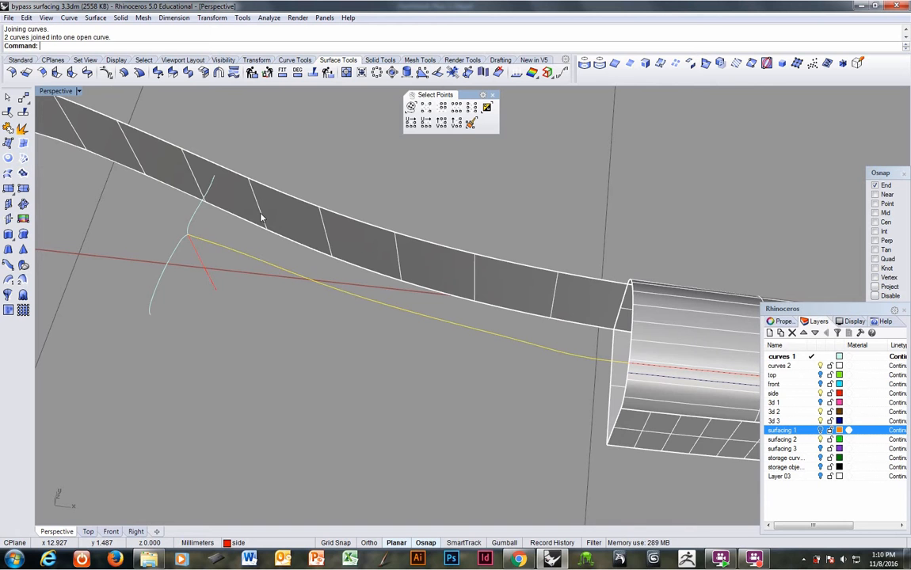
right_drag(260, 214, 327, 258)
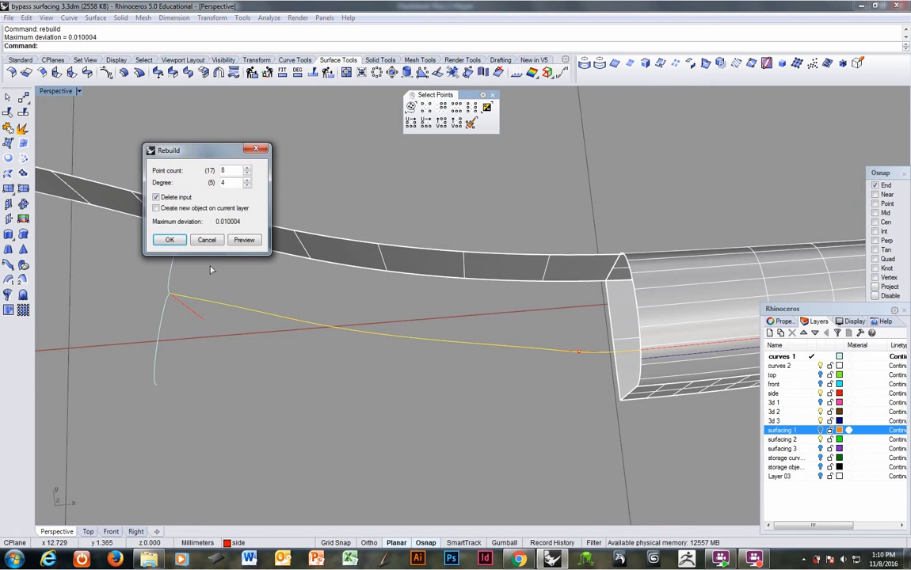
click(169, 241)
Step: Set the construction plane to World Top and project the long seam curve onto it, deleting the input object
right_drag(240, 258, 368, 289)
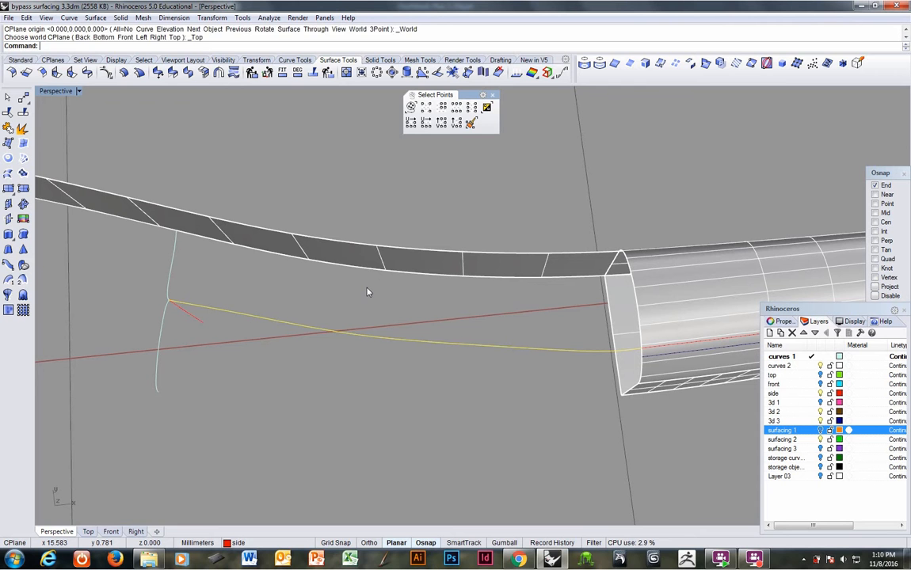
text(0)
key(Return)
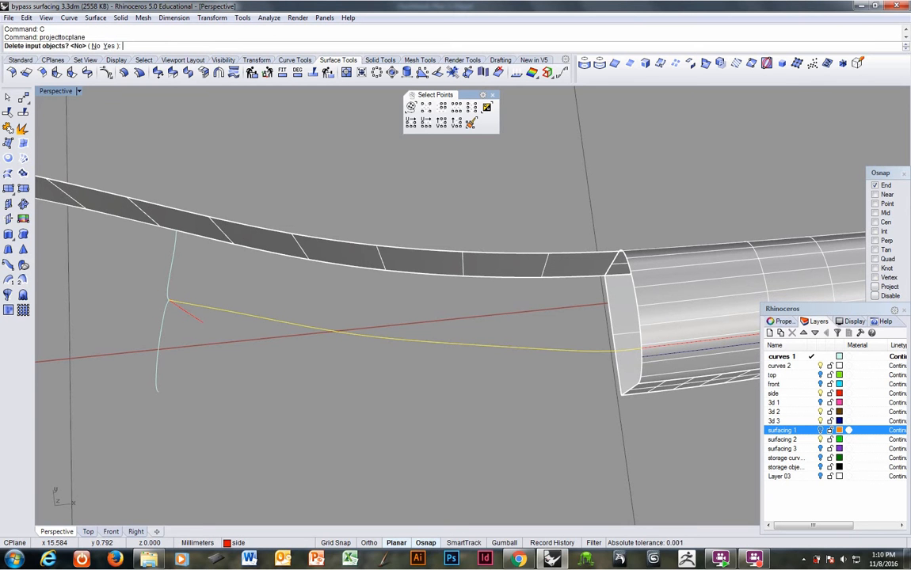
text(y)
key(Return)
right_drag(366, 306, 306, 246)
right_drag(318, 235, 401, 327)
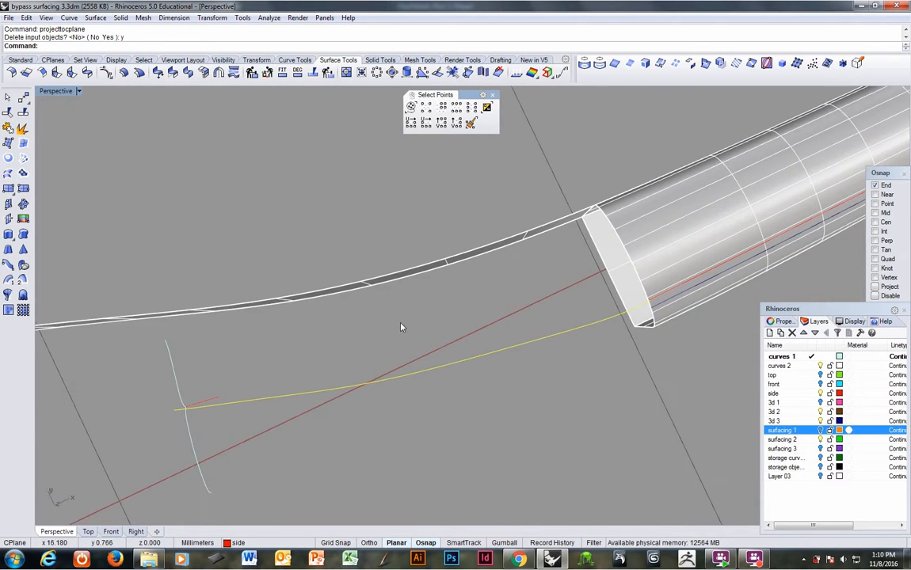
Step: Rebuild the flattened seam curve with 4 points and degree 3, deleting the input
text(rebuild)
key(Return)
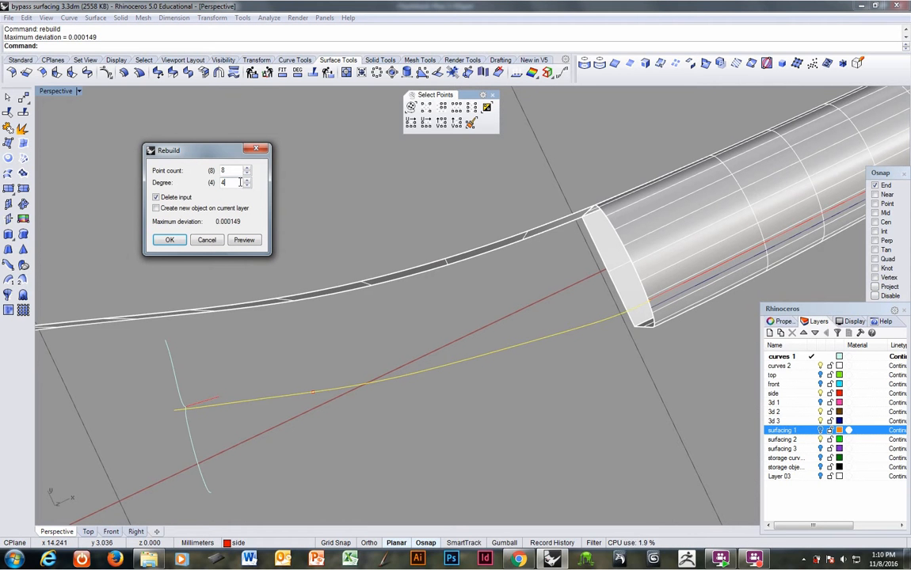
drag(231, 167, 204, 170)
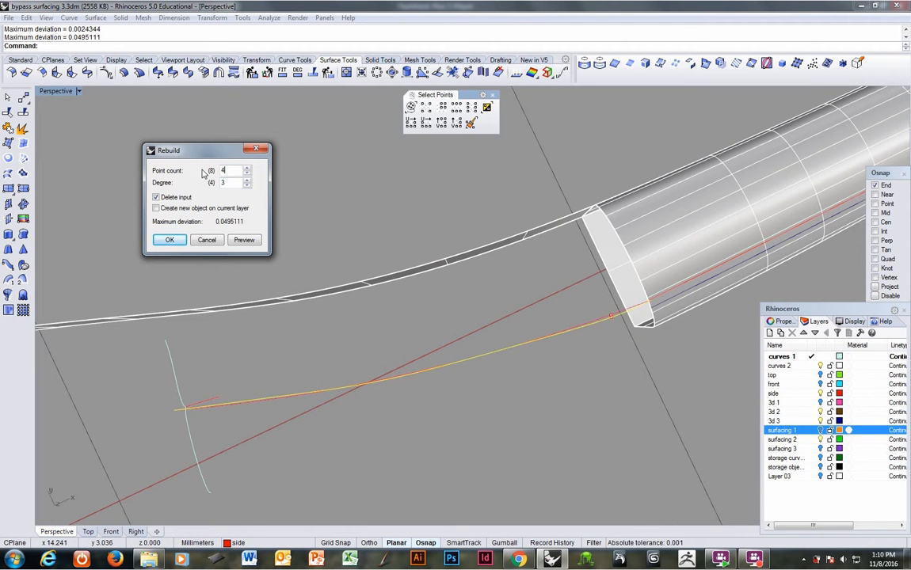
click(169, 240)
right_drag(417, 381, 402, 354)
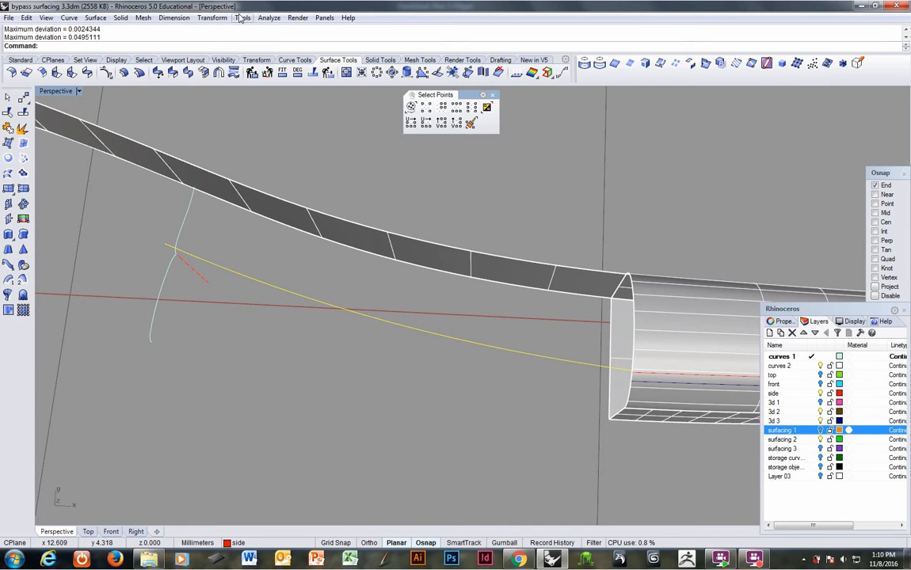
Step: Offset the flattened seam curve to both sides by about 0.5 mm using a through point
click(287, 61)
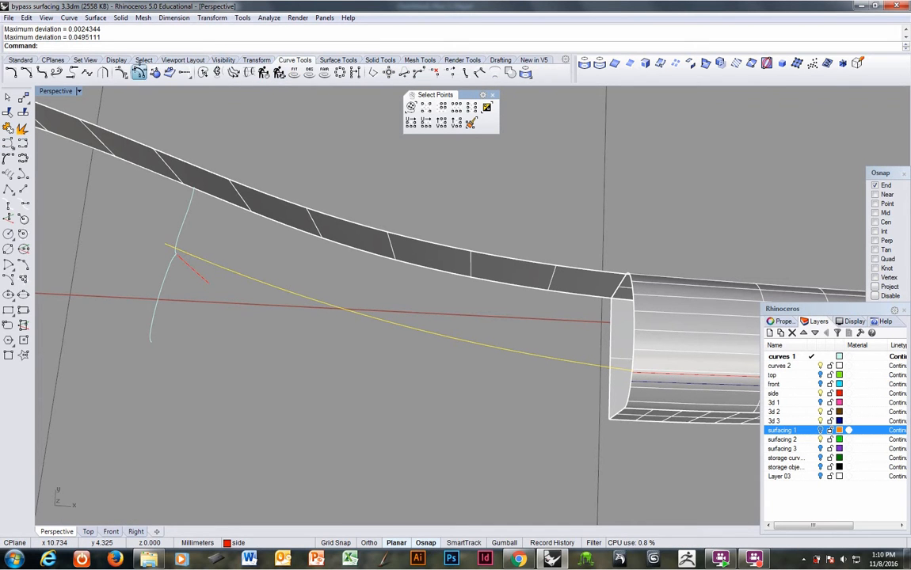
click(139, 72)
text(t)
key(Return)
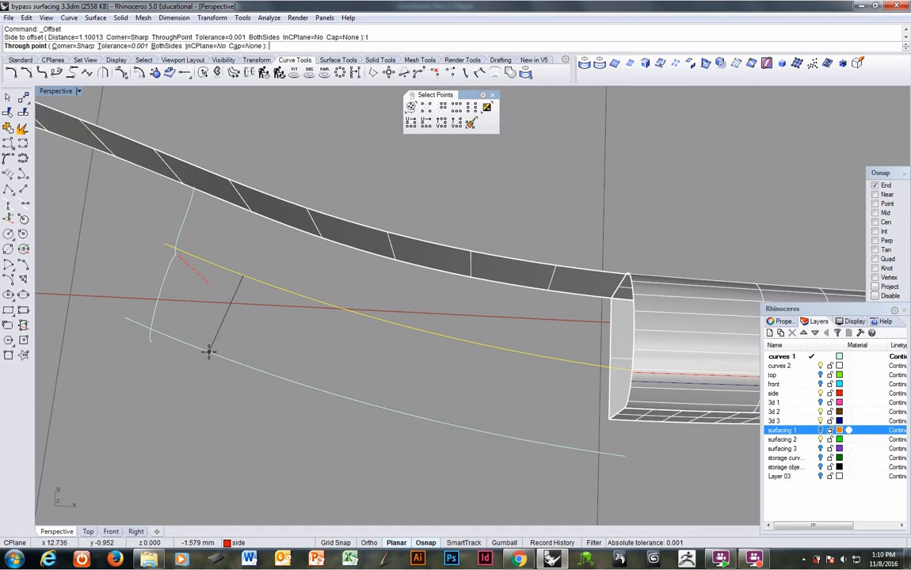
text(b)
key(Return)
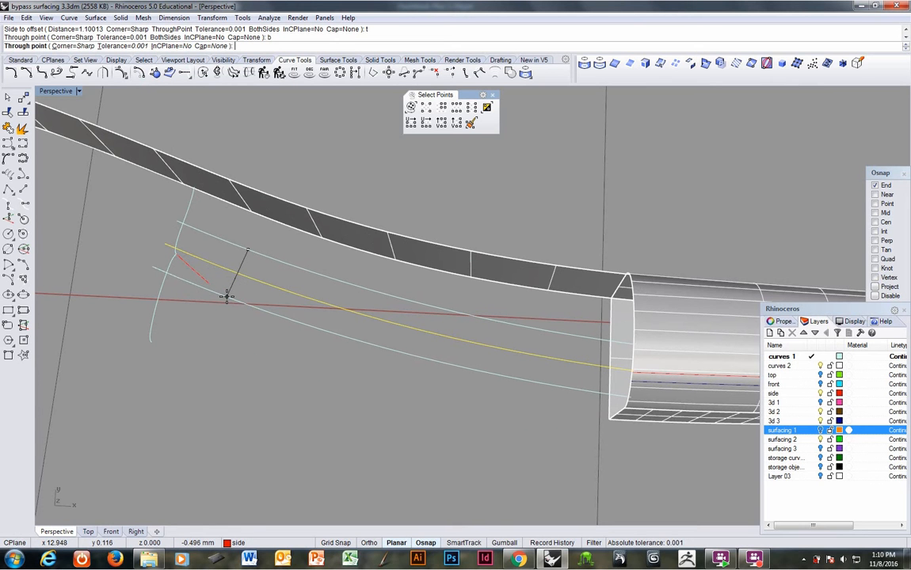
click(227, 297)
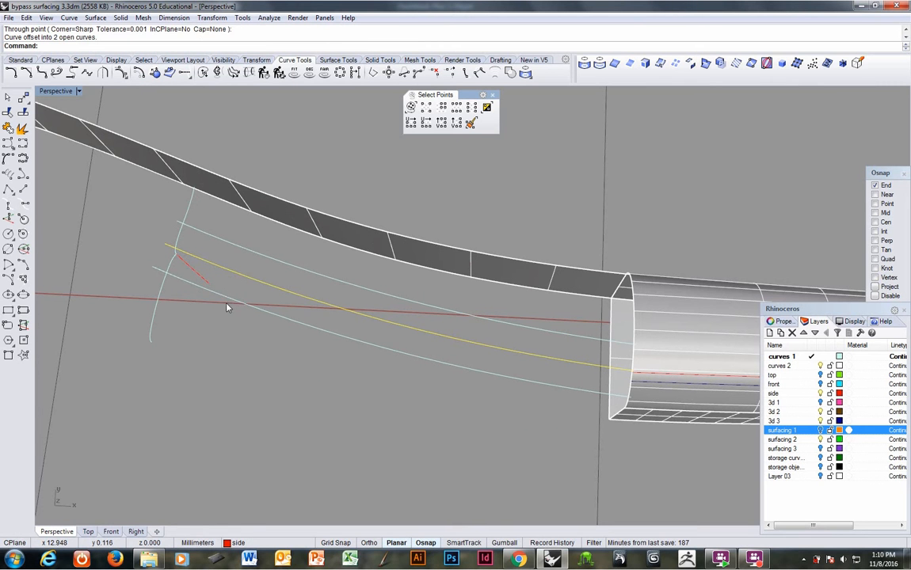
Step: Turn on the surfacing 3 layer and project the offset curve on the purple side onto the purple surface
right_drag(228, 304, 361, 250)
click(365, 381)
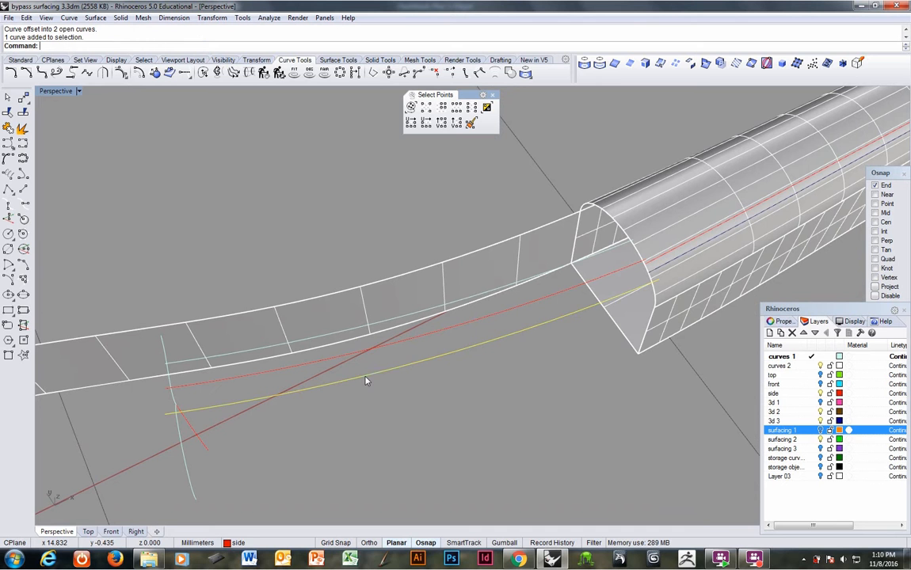
click(821, 449)
right_drag(474, 348, 396, 377)
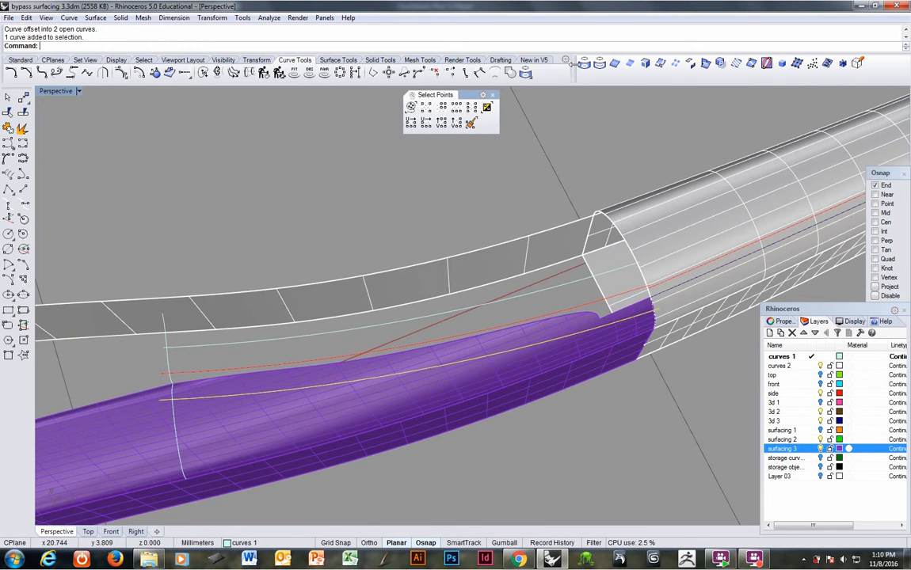
click(584, 63)
click(380, 398)
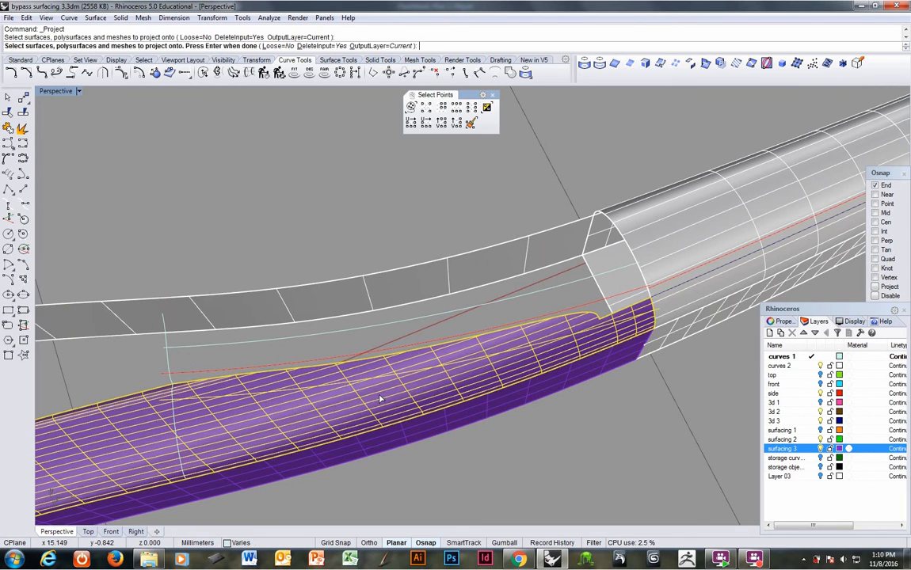
key(Return)
right_drag(389, 335, 513, 314)
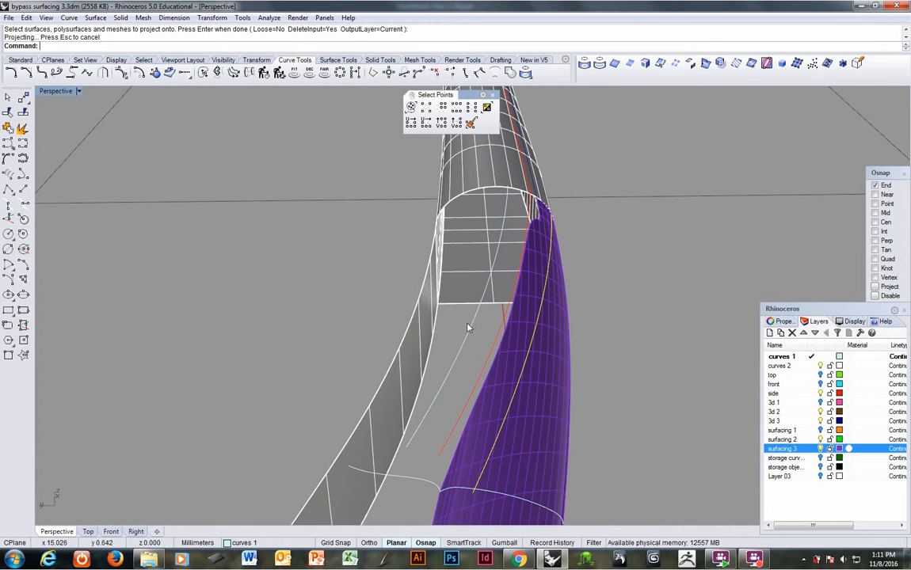
Step: Turn on the surfacing 1 layer and project the other offset curve onto the orange polysurface
click(462, 345)
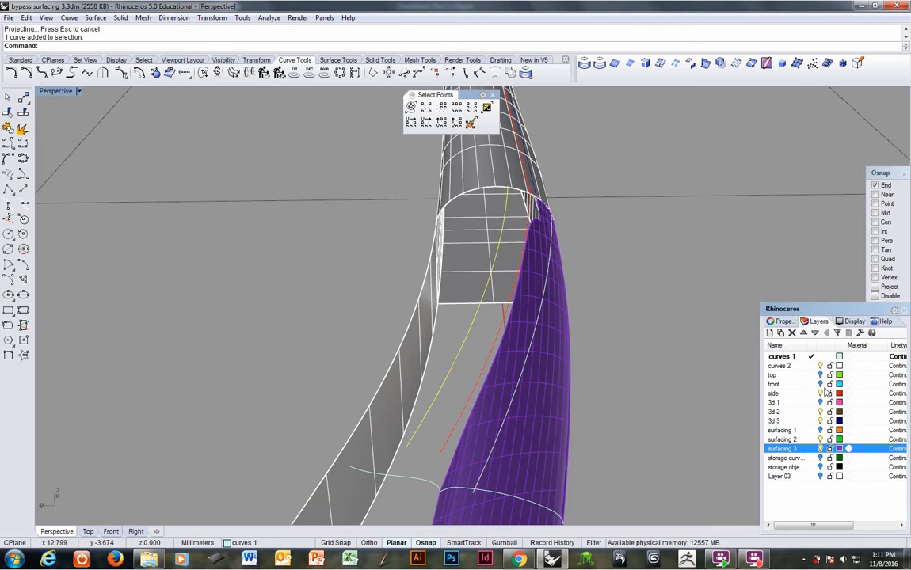
click(820, 431)
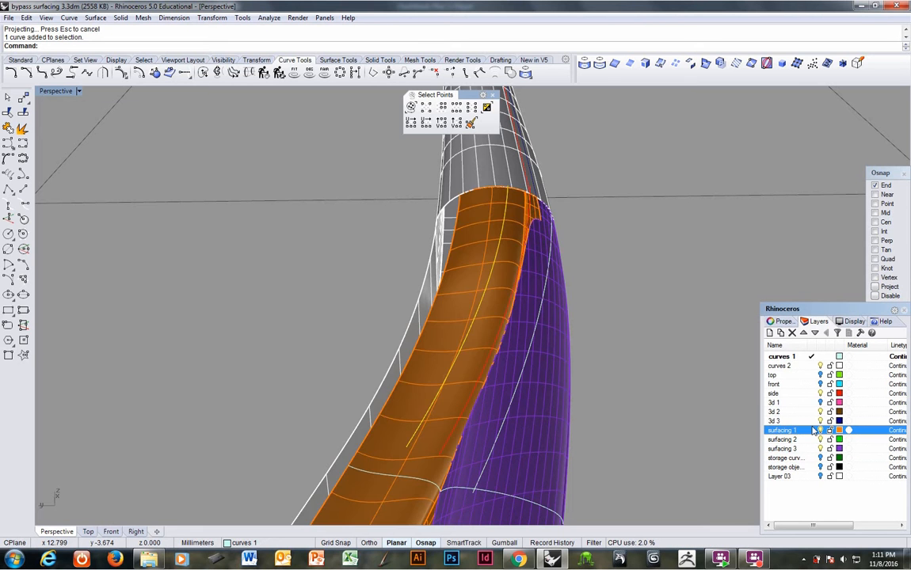
right_drag(556, 354, 465, 269)
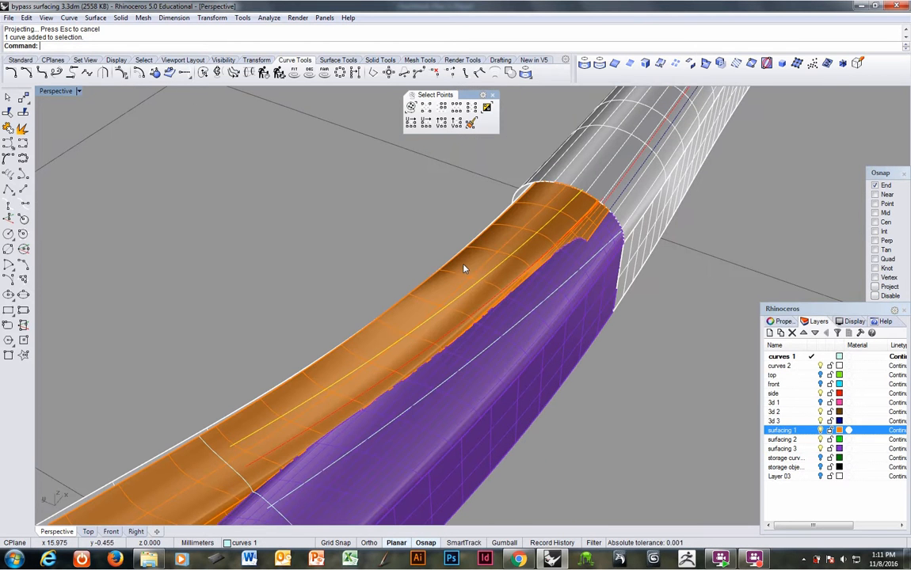
click(584, 64)
click(358, 361)
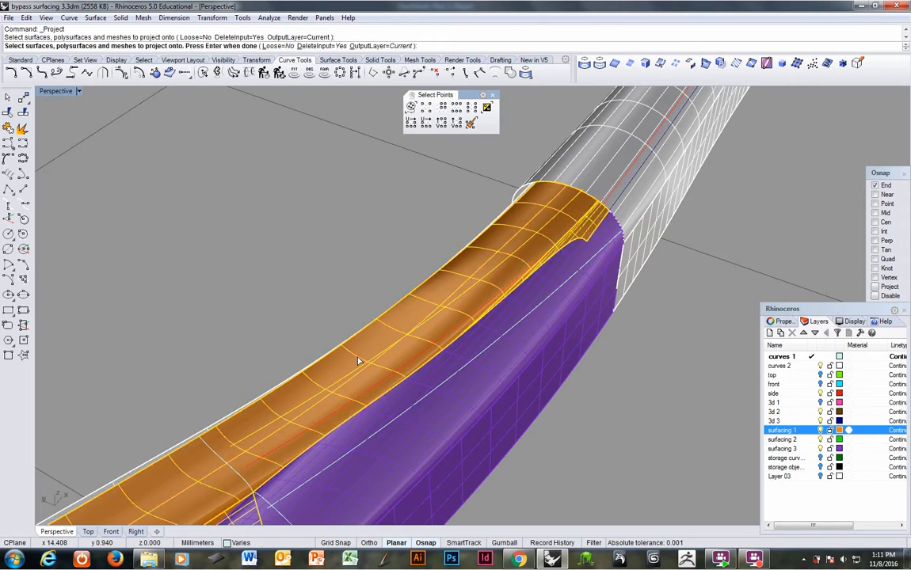
key(Return)
mouse_move(358, 361)
right_down()
mouse_move(378, 435)
mouse_move(285, 437)
mouse_move(272, 334)
mouse_move(287, 311)
mouse_move(299, 350)
mouse_move(333, 377)
mouse_move(336, 427)
mouse_move(214, 398)
mouse_move(200, 433)
mouse_move(195, 365)
mouse_move(185, 350)
mouse_move(215, 335)
mouse_move(258, 385)
mouse_move(270, 416)
mouse_move(266, 329)
mouse_move(330, 339)
mouse_move(434, 380)
mouse_move(423, 392)
mouse_move(365, 380)
mouse_move(368, 357)
right_up()
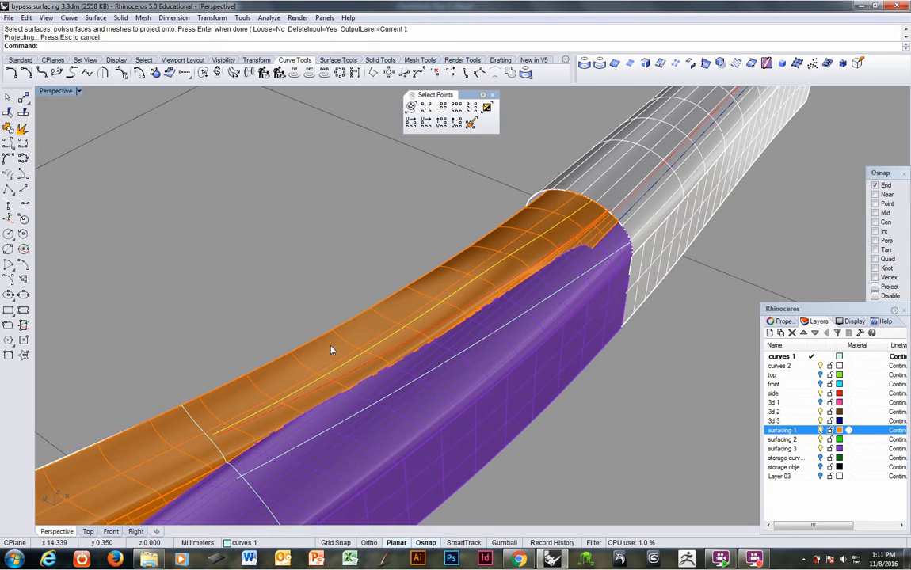
right_drag(331, 349, 336, 368)
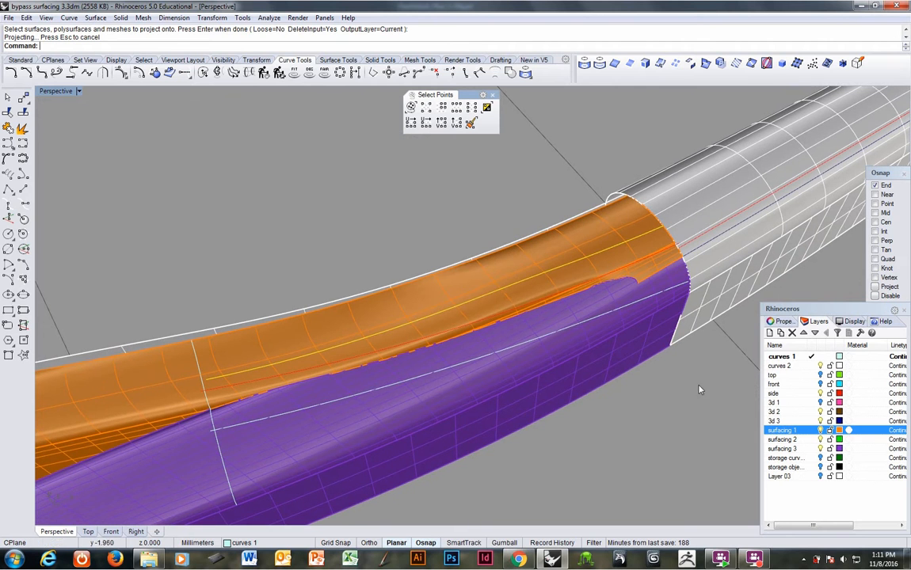
Step: Turn off the curves 2 layer and extend the projected curve on the orange surface to meet the orange section curve, using the Natural type
right_drag(609, 412, 561, 399)
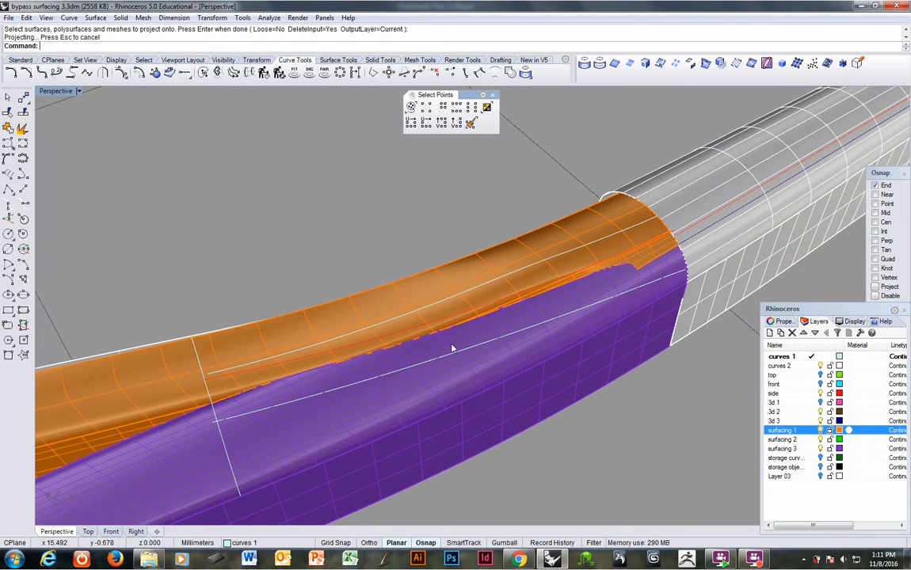
click(821, 367)
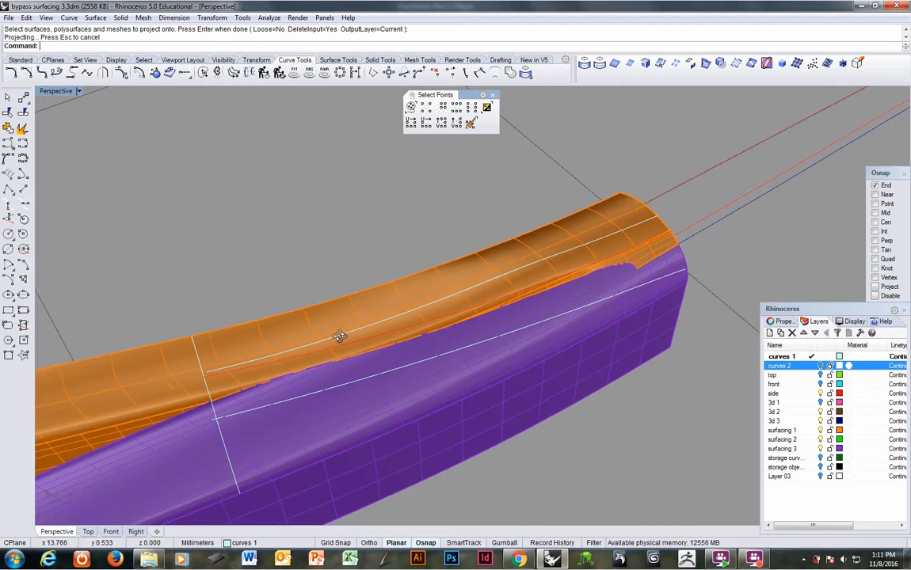
right_drag(341, 336, 409, 293)
scroll(384, 388, up, 3)
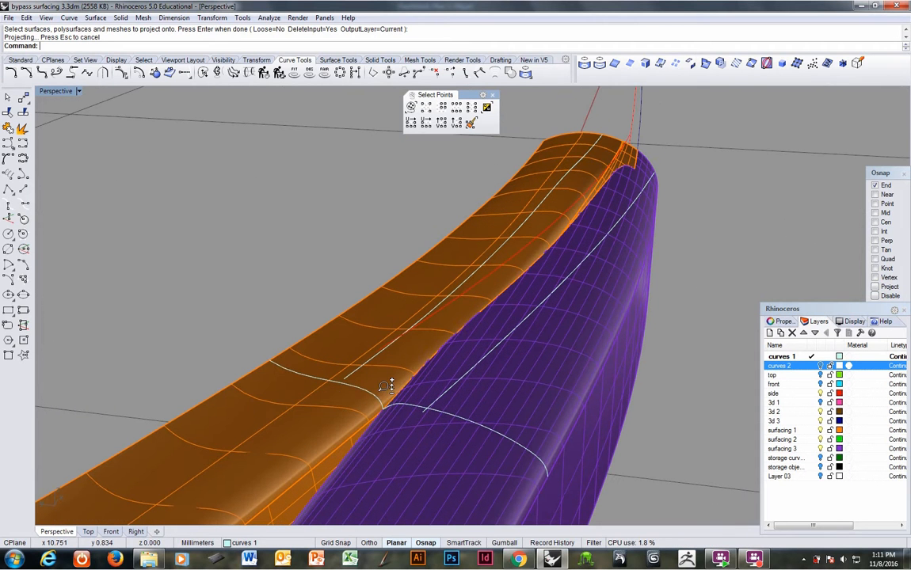
click(364, 390)
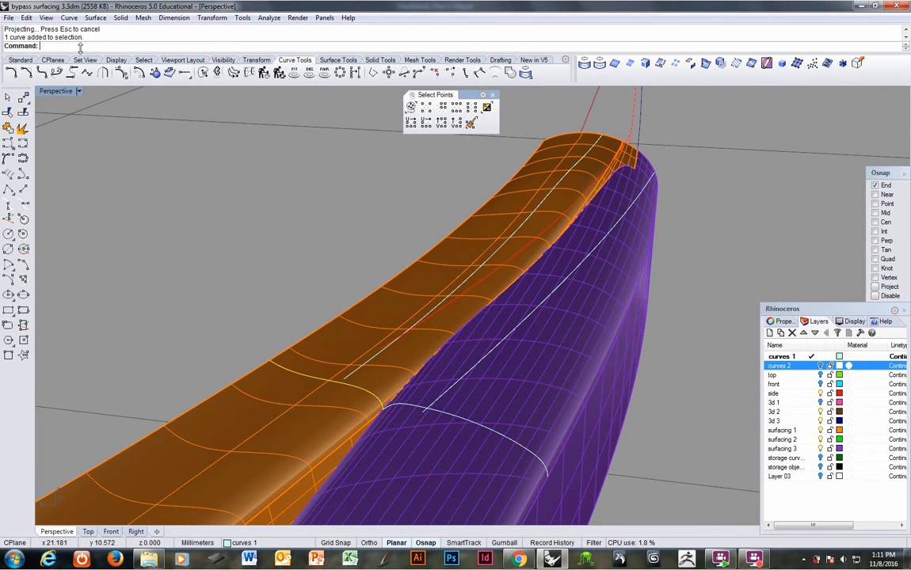
click(69, 17)
mouse_move(103, 198)
click(190, 199)
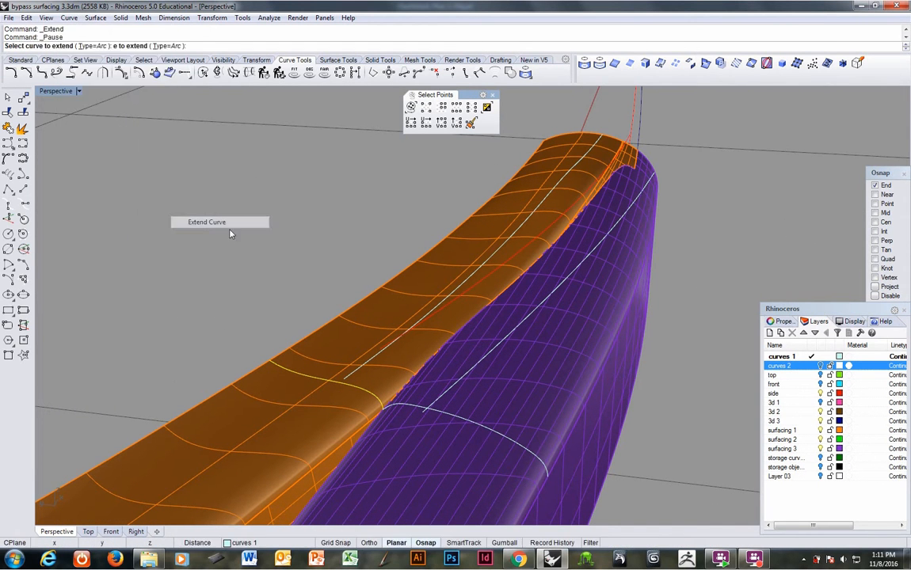
click(351, 378)
key(Return)
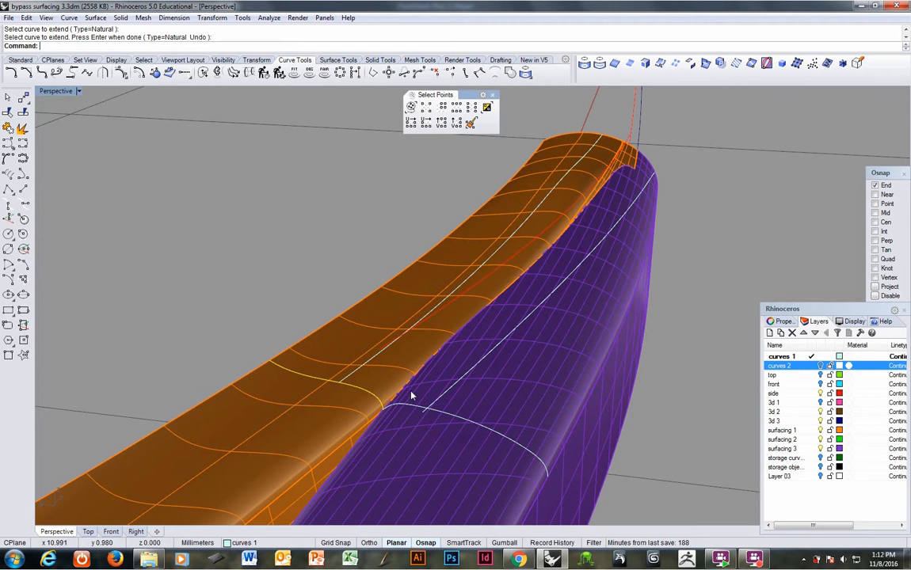
Step: Trim the overhanging end of the purple surface's projected curve at the purple section curve
right_drag(410, 392, 589, 425)
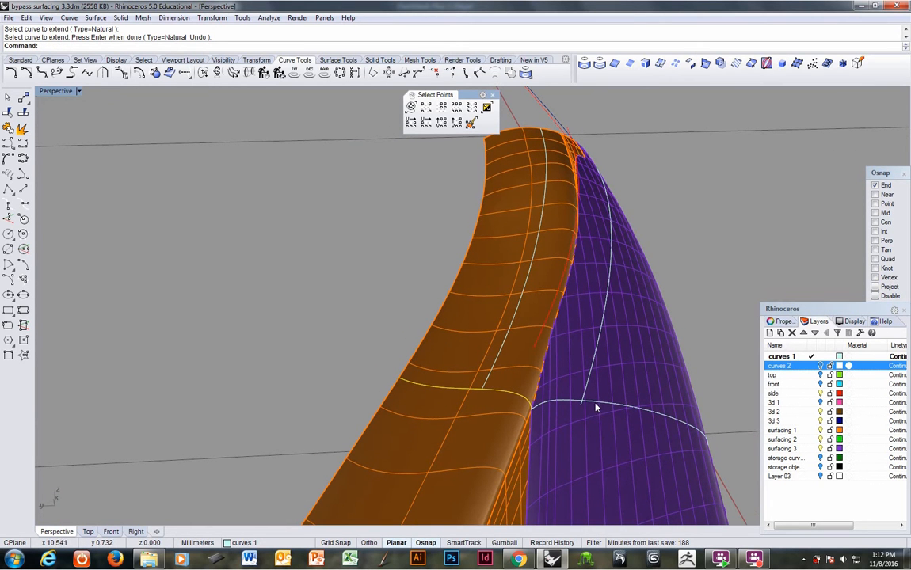
click(596, 407)
click(576, 382)
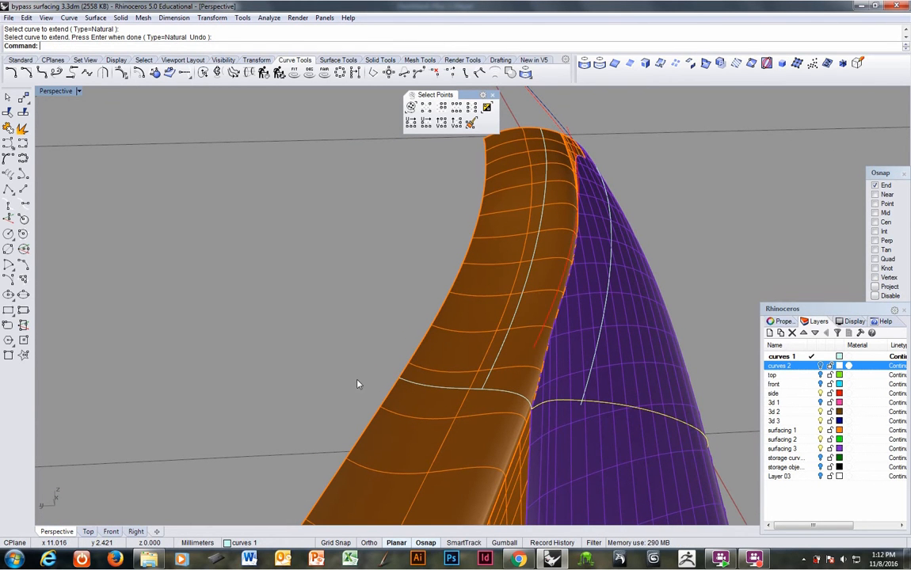
click(8, 113)
click(582, 406)
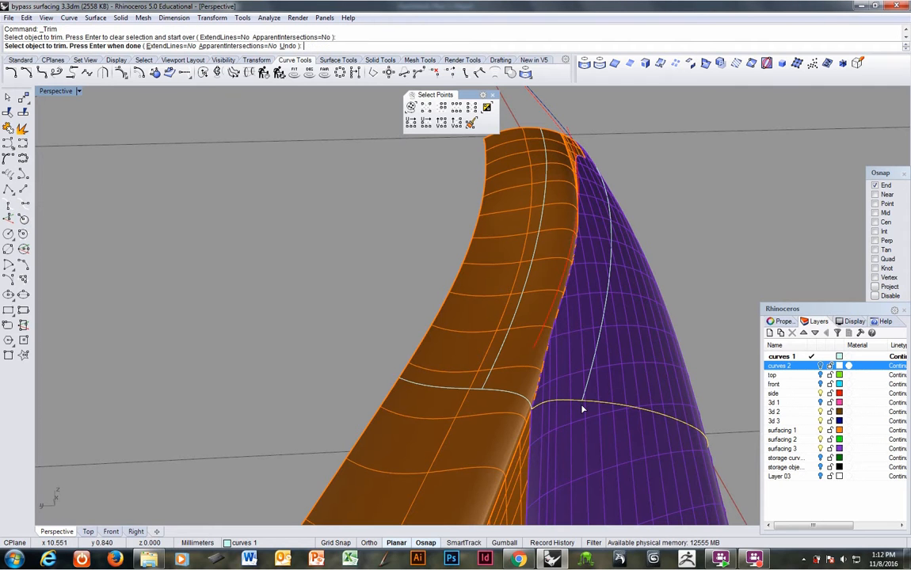
click(300, 375)
Step: Turn off the surfacing 3 layer to expose the orange surface's seam edge and finish the trim
right_drag(508, 359, 424, 382)
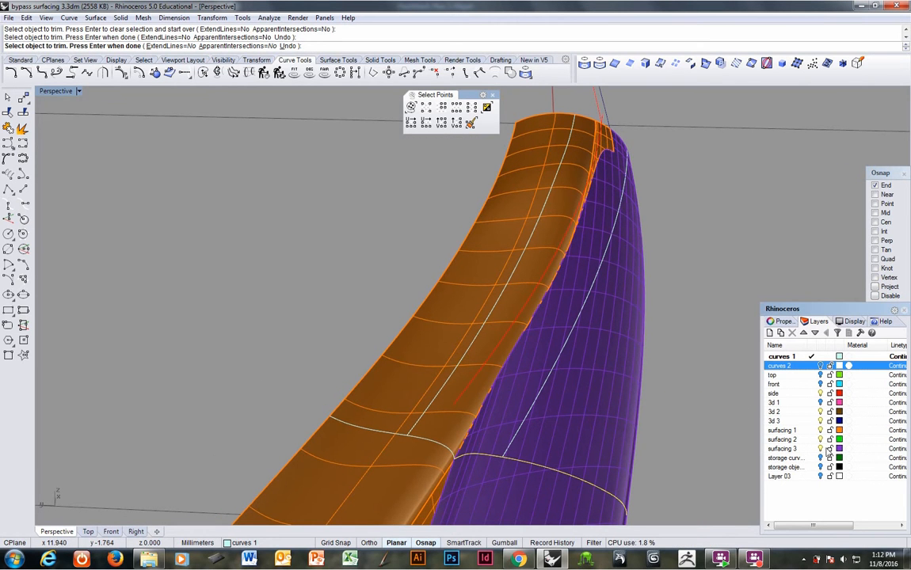
click(821, 449)
right_drag(544, 395, 277, 406)
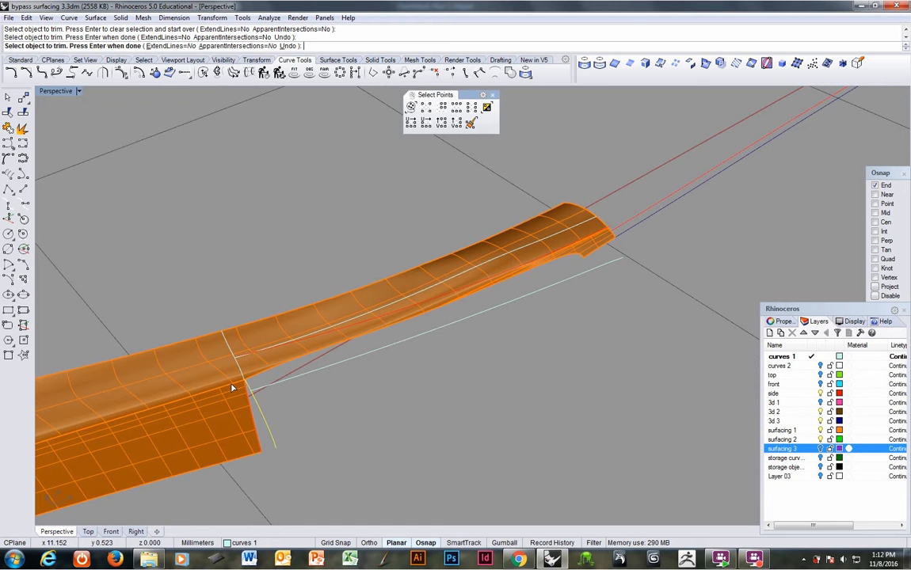
click(628, 226)
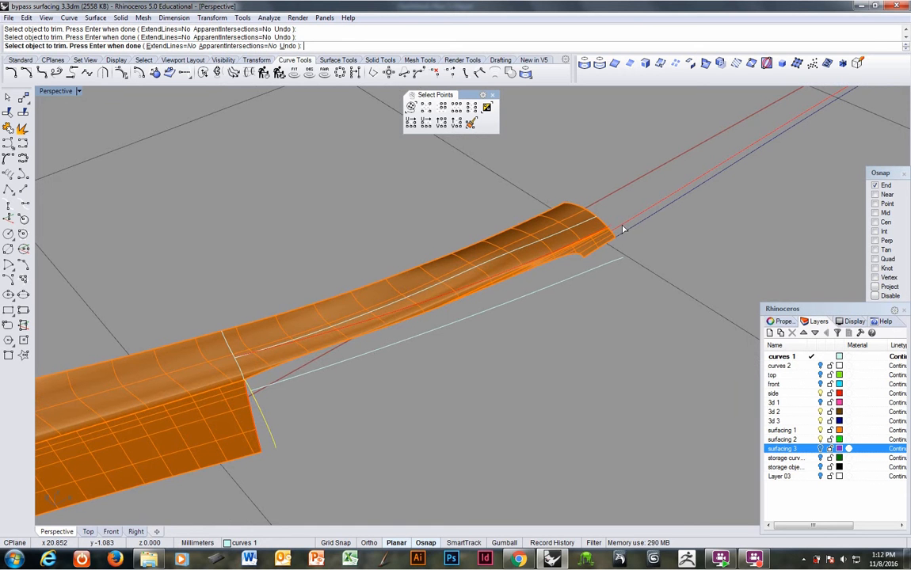
right_drag(626, 229, 608, 273)
right_click(603, 273)
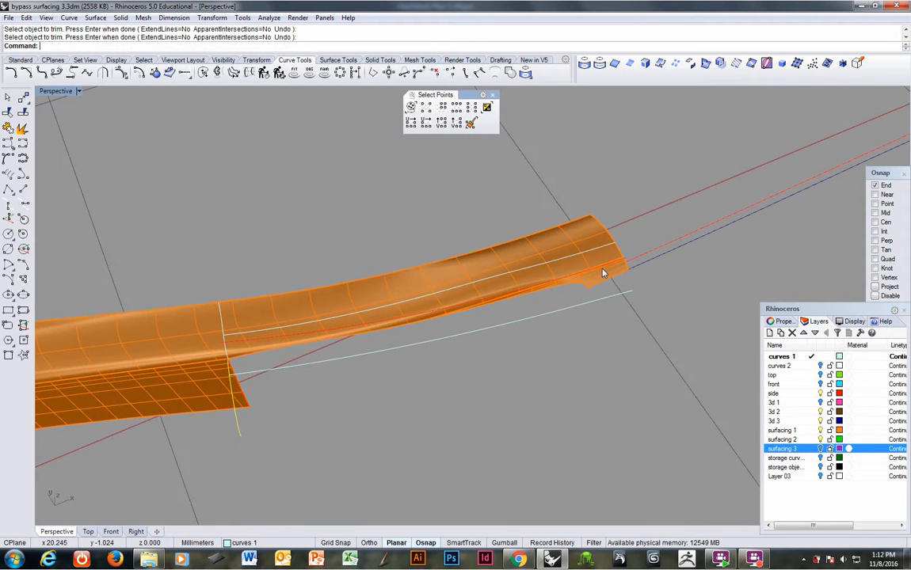
click(69, 17)
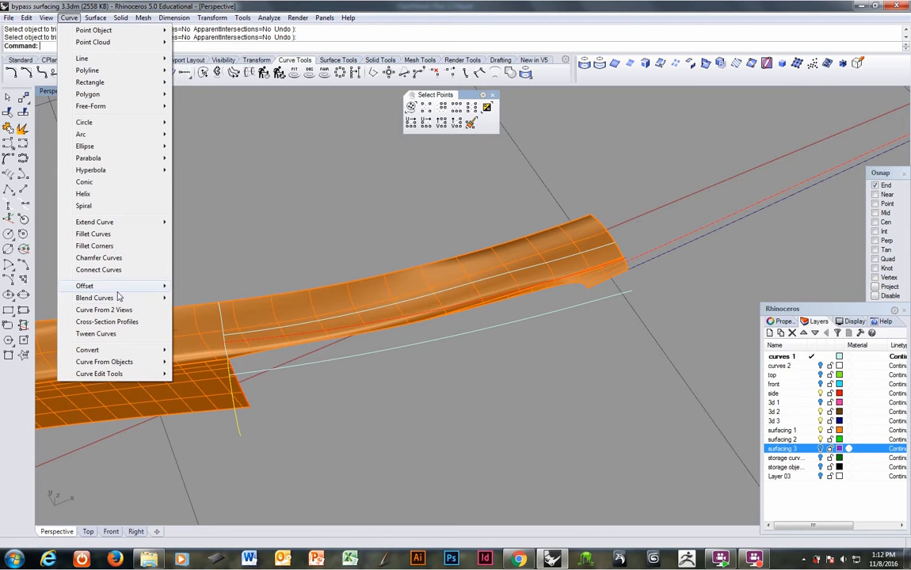
mouse_move(150, 295)
click(212, 311)
right_drag(214, 314, 272, 342)
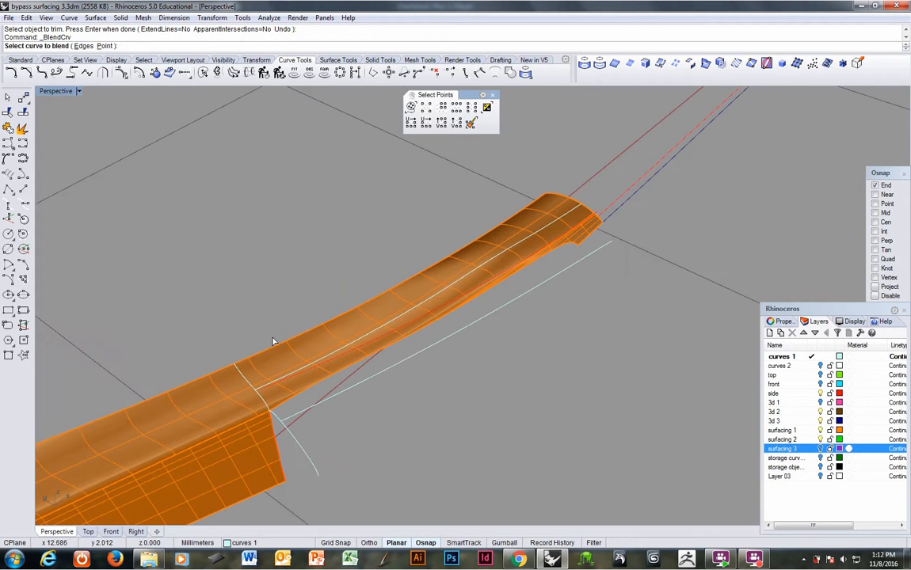
click(267, 419)
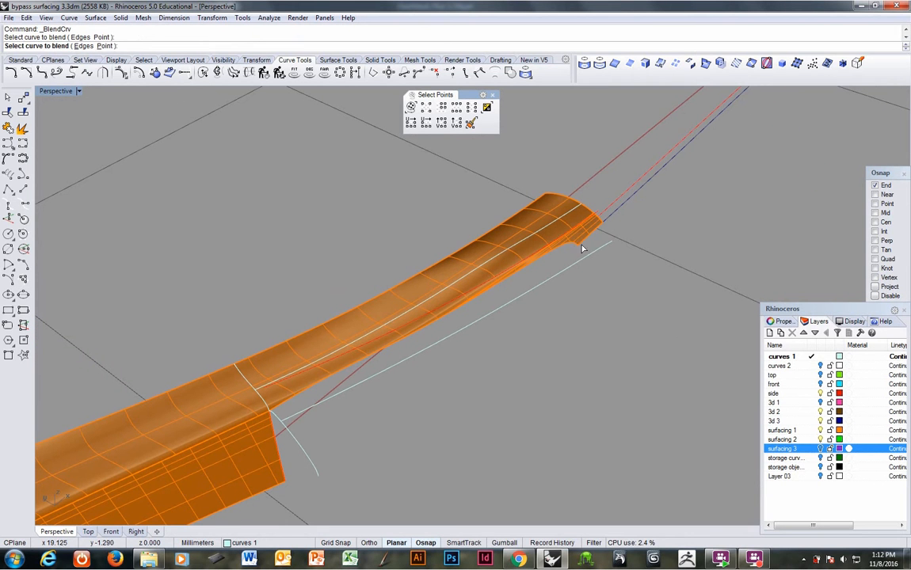
click(603, 218)
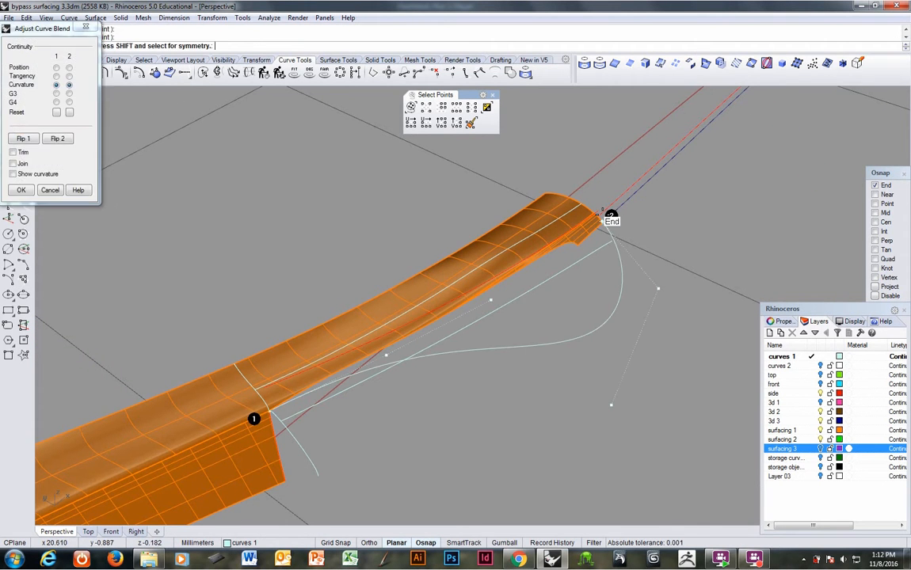
key(Escape)
Step: Start an adjustable curve blend from the red side line's end to the seam end of the section curve, with curvature continuity
right_drag(619, 222, 606, 229)
scroll(621, 222, up, 4)
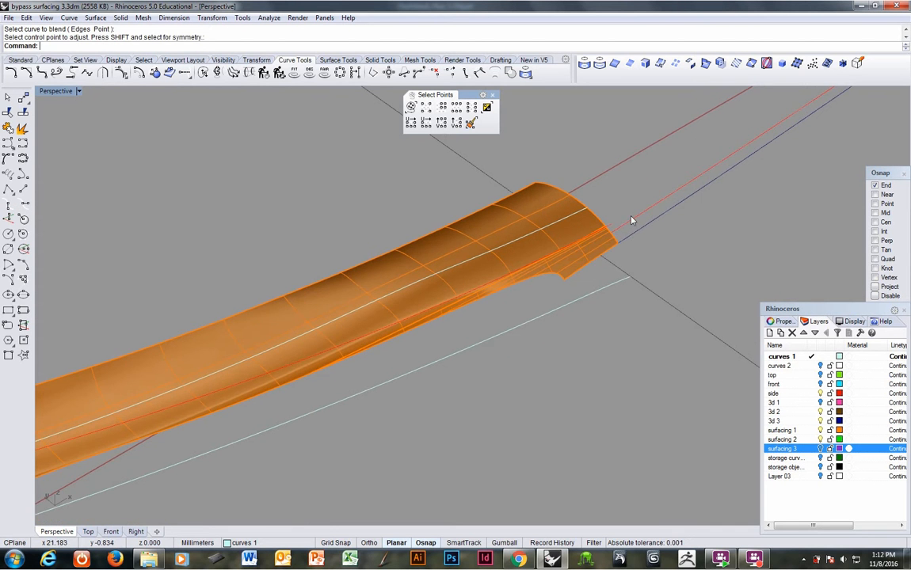
right_click(631, 219)
click(622, 230)
scroll(623, 229, down, 5)
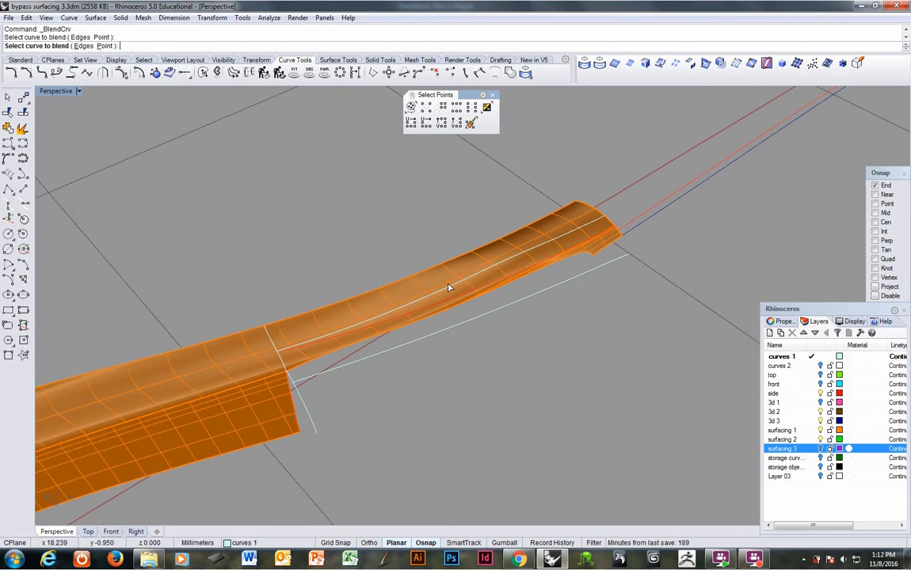
click(280, 379)
Step: Adjust the blend's control points so it follows the seam between the two surfaces, and accept the curve
mouse_move(431, 374)
right_down()
mouse_move(471, 380)
mouse_move(464, 319)
mouse_move(429, 366)
right_up()
drag(433, 367, 494, 361)
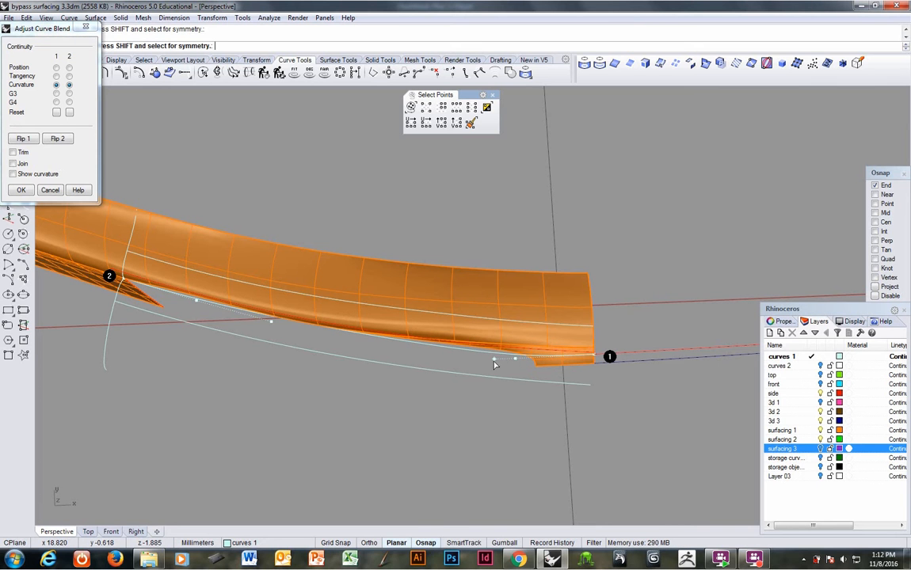
right_drag(494, 361, 555, 315)
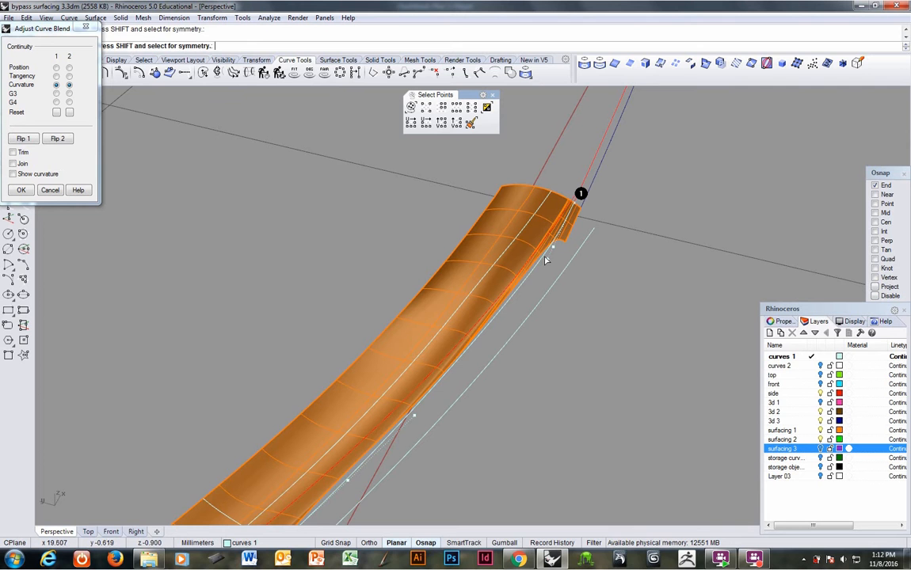
drag(546, 255, 558, 235)
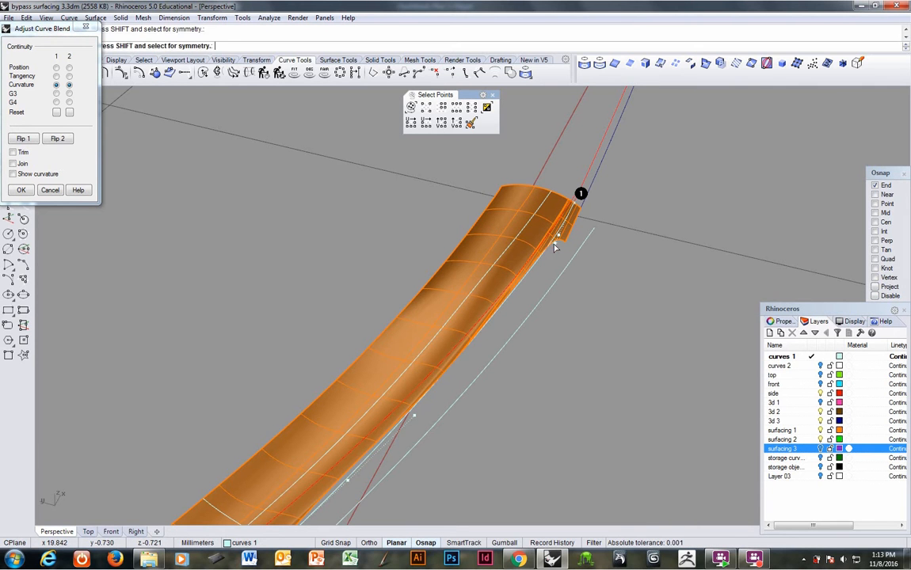
right_drag(514, 306, 466, 331)
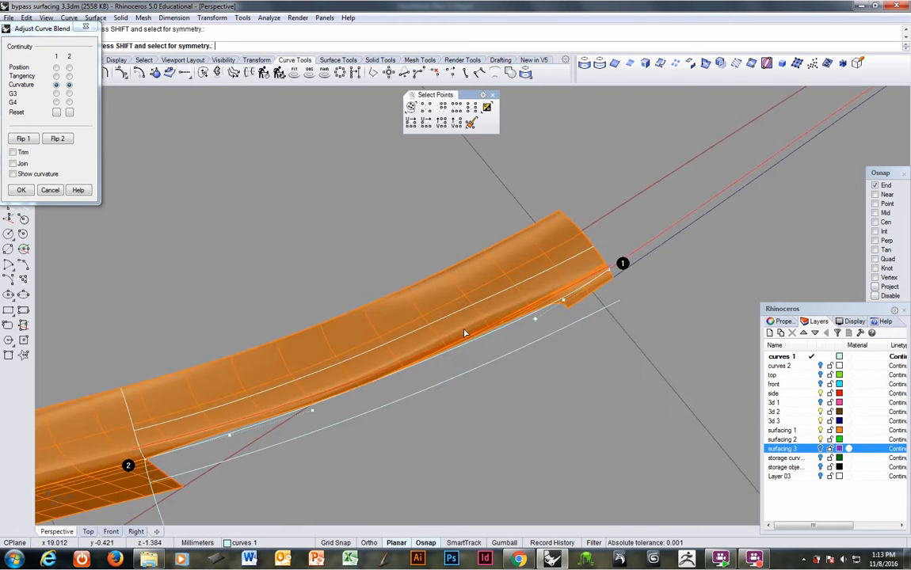
key(Return)
Step: Examine the new blend curve along the orange seam edge, briefly showing the storage objects layer
click(484, 337)
click(545, 344)
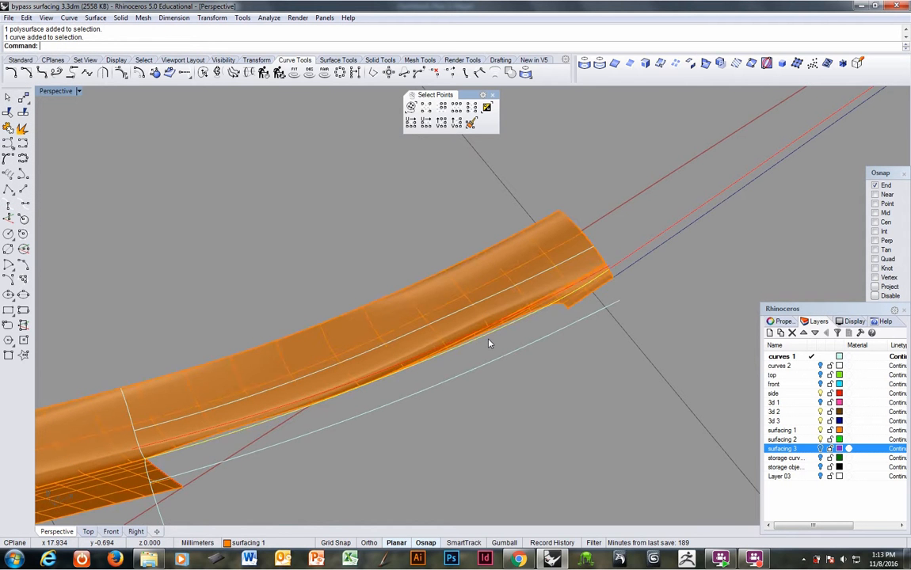
right_drag(429, 398, 449, 342)
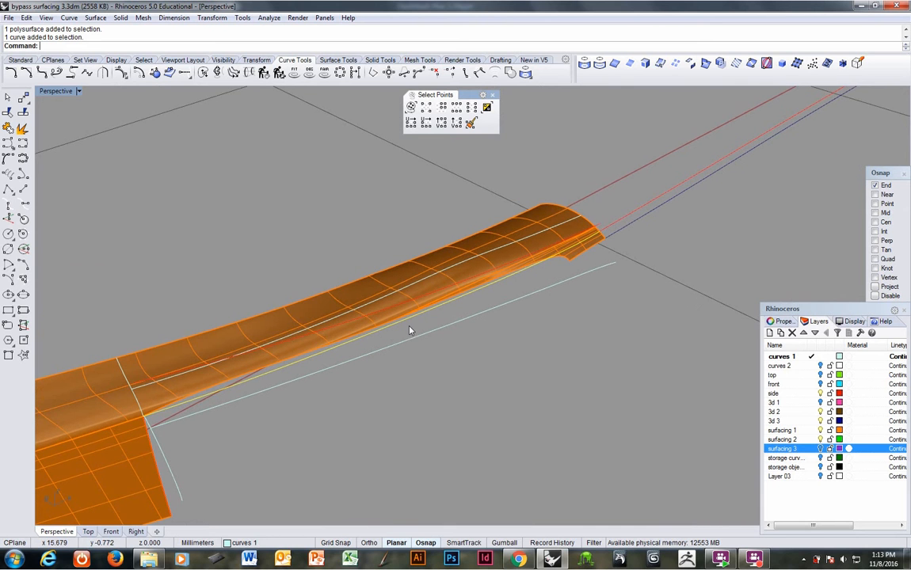
scroll(407, 334, down, 2)
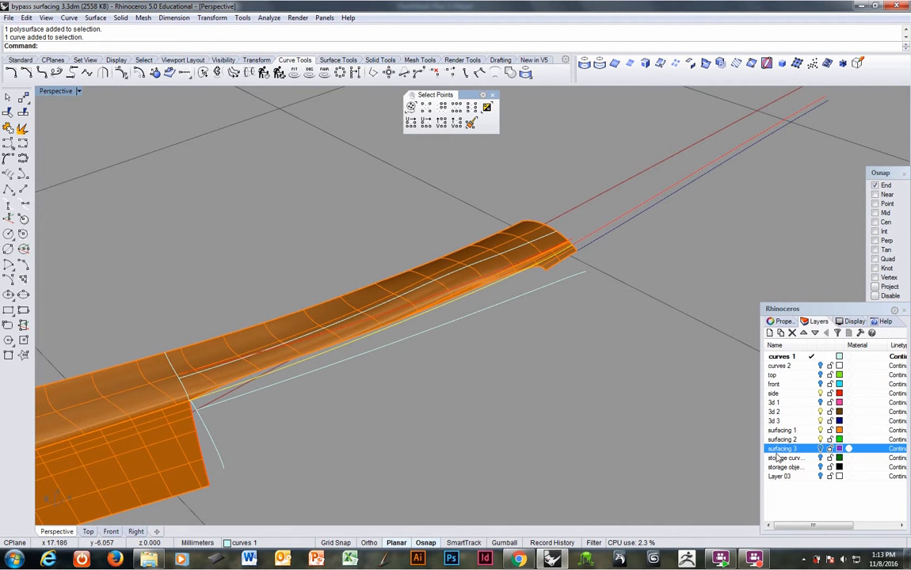
click(820, 468)
right_drag(456, 352, 503, 414)
click(820, 467)
Step: Trim away the outer part of the orange section curve beyond the projected curve
right_drag(380, 375, 289, 392)
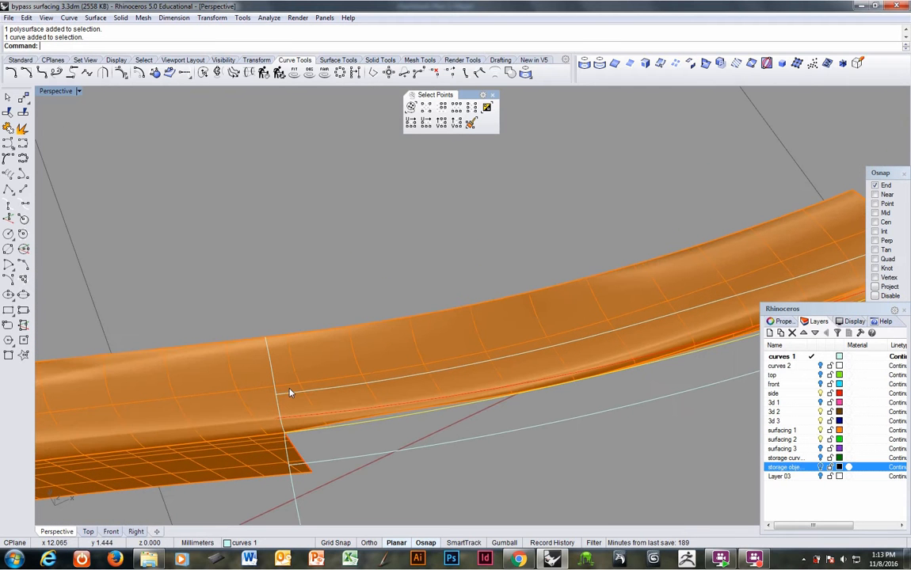
click(288, 394)
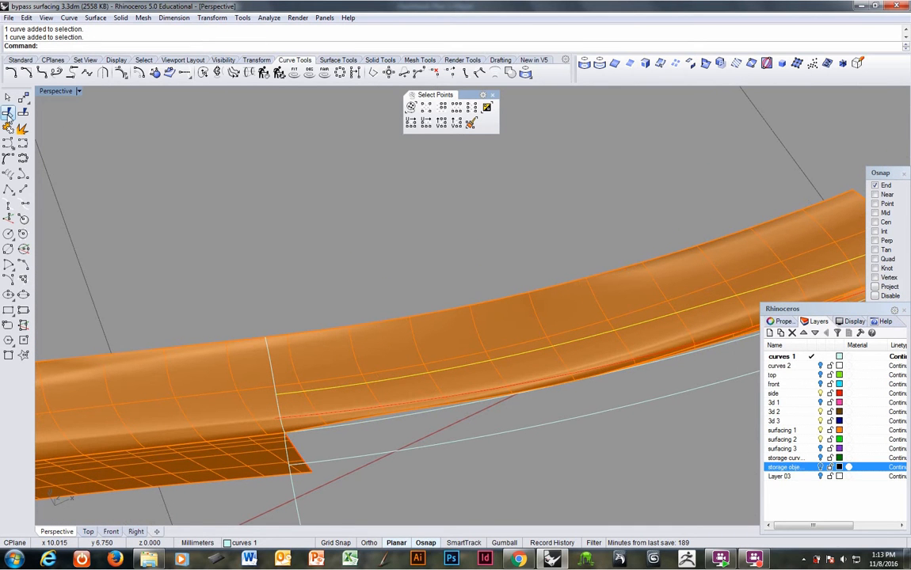
click(8, 114)
click(275, 376)
click(305, 397)
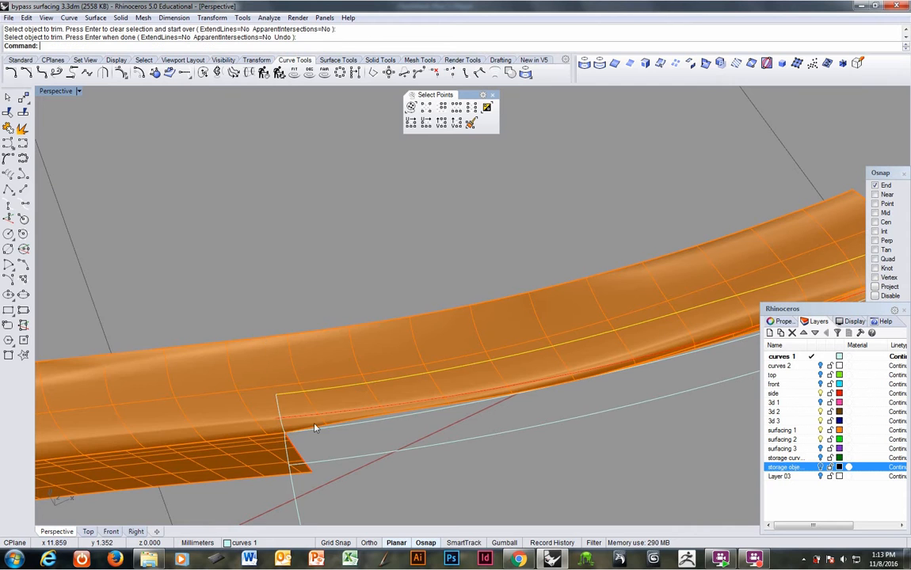
Step: Trim the seam-side strip off the orange polysurface using the projected curve and the shortened section curve
mouse_move(314, 427)
right_down()
mouse_move(361, 420)
mouse_move(299, 421)
right_up()
shift+click(285, 430)
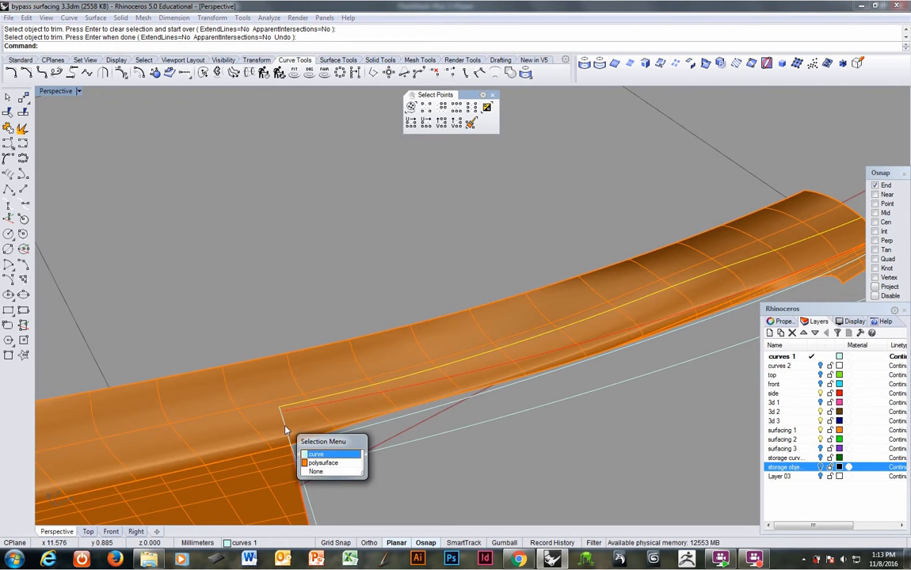
click(309, 452)
scroll(374, 399, down, 2)
right_drag(422, 388, 345, 400)
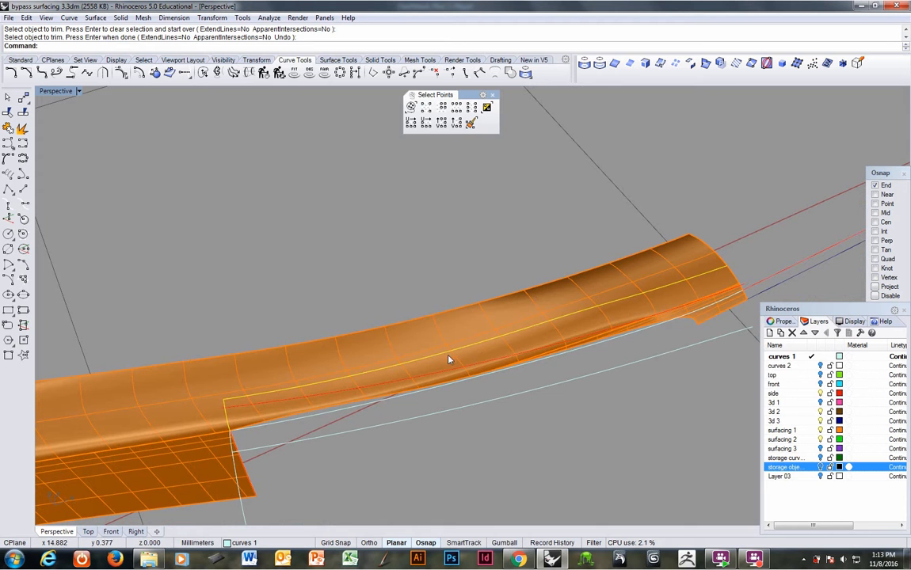
click(8, 113)
click(305, 410)
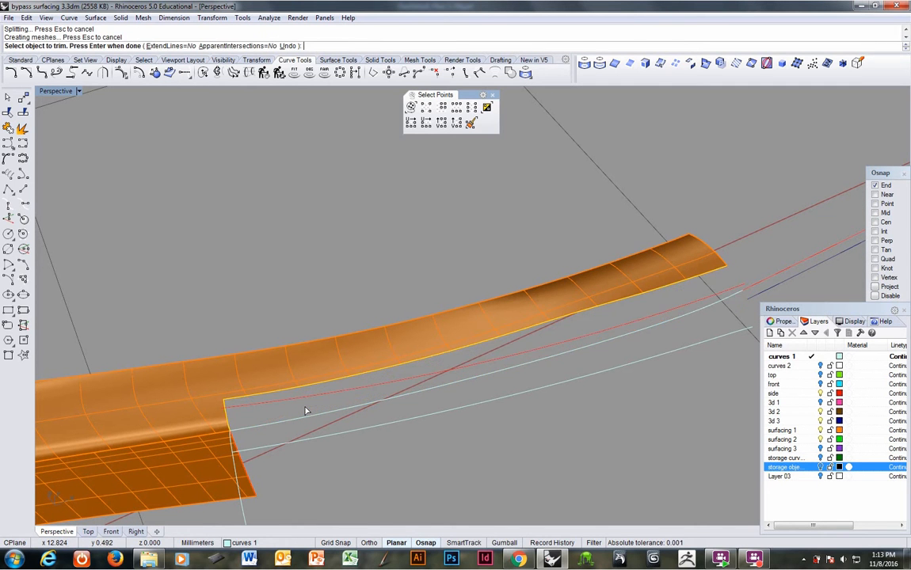
right_click(305, 411)
Step: Show the surfacing 3 layer and trim away the outer part of the purple section curve beyond the projected curve
right_drag(298, 411, 624, 427)
click(821, 449)
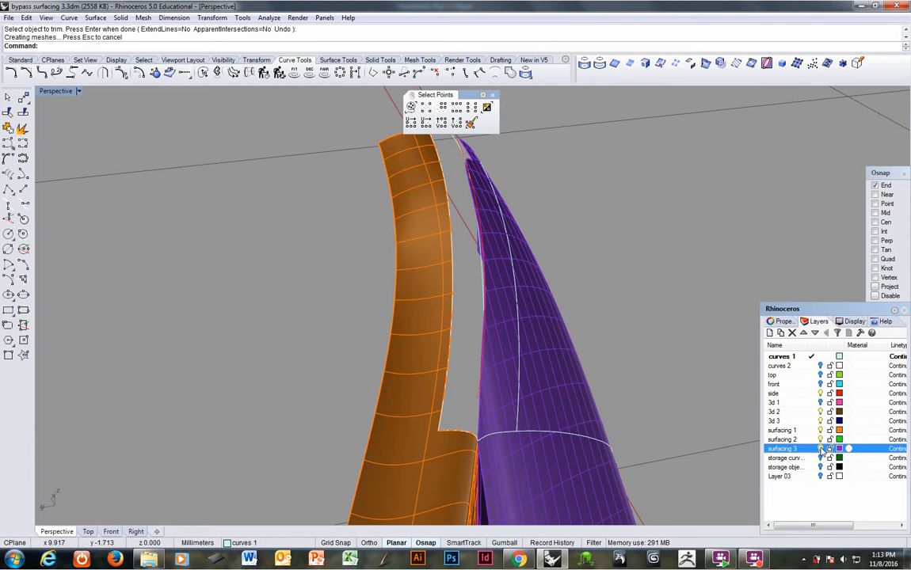
right_drag(524, 400, 329, 408)
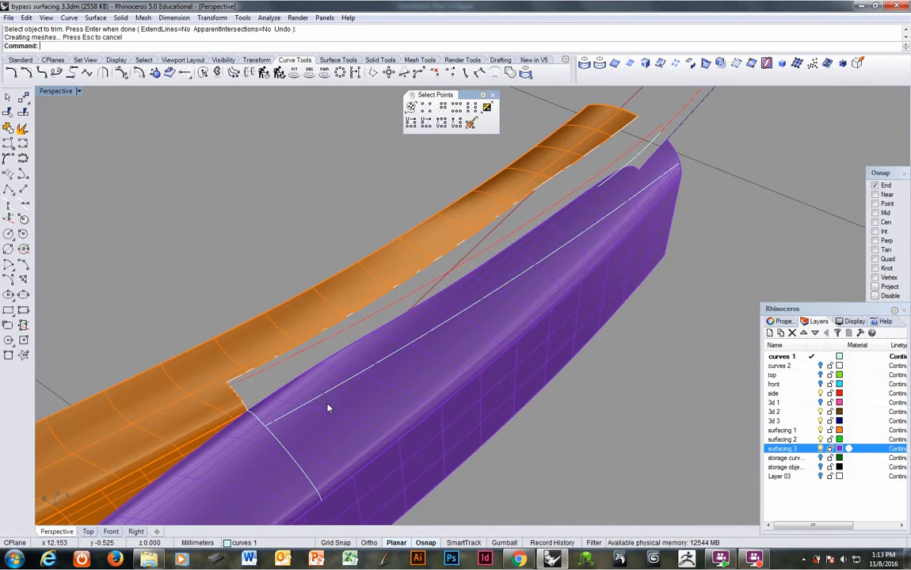
click(297, 409)
click(297, 408)
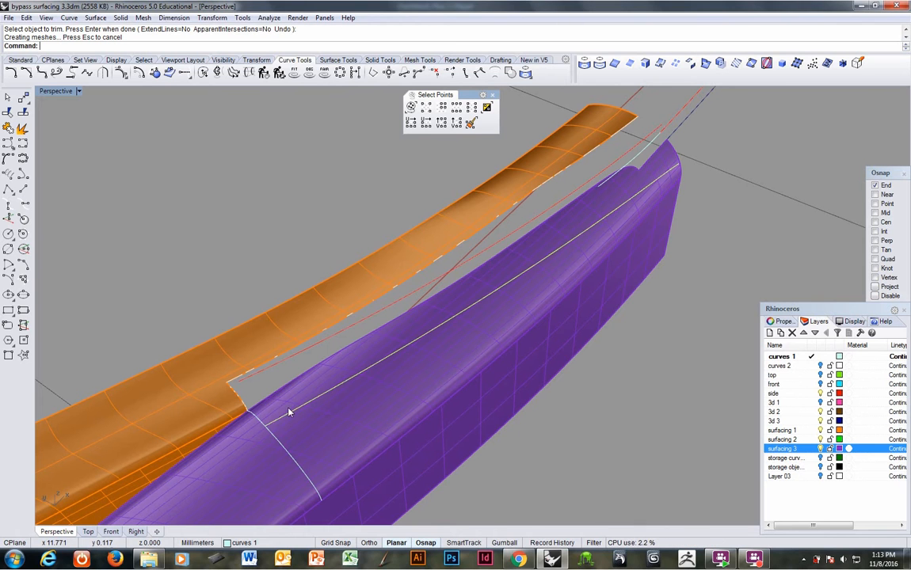
shift+click(259, 421)
shift+click(261, 420)
click(8, 112)
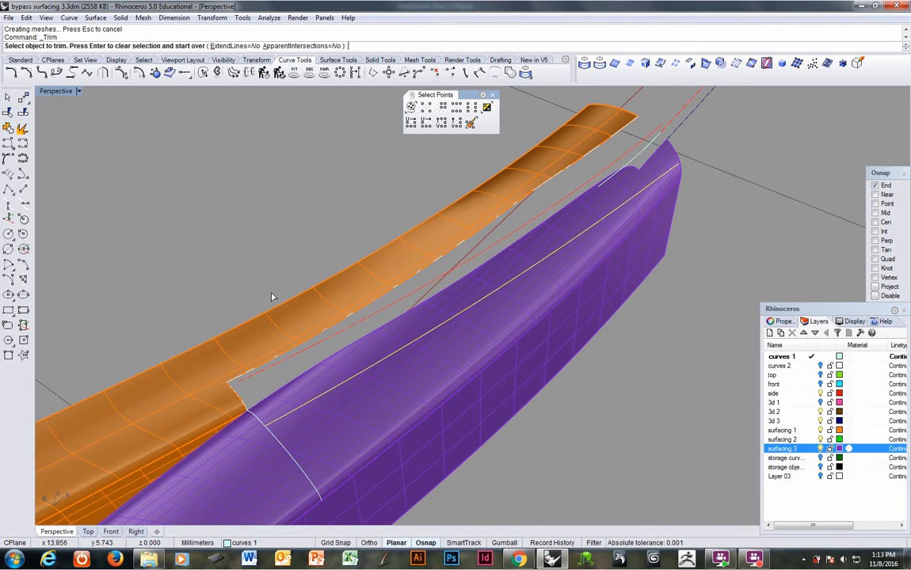
click(281, 446)
click(323, 472)
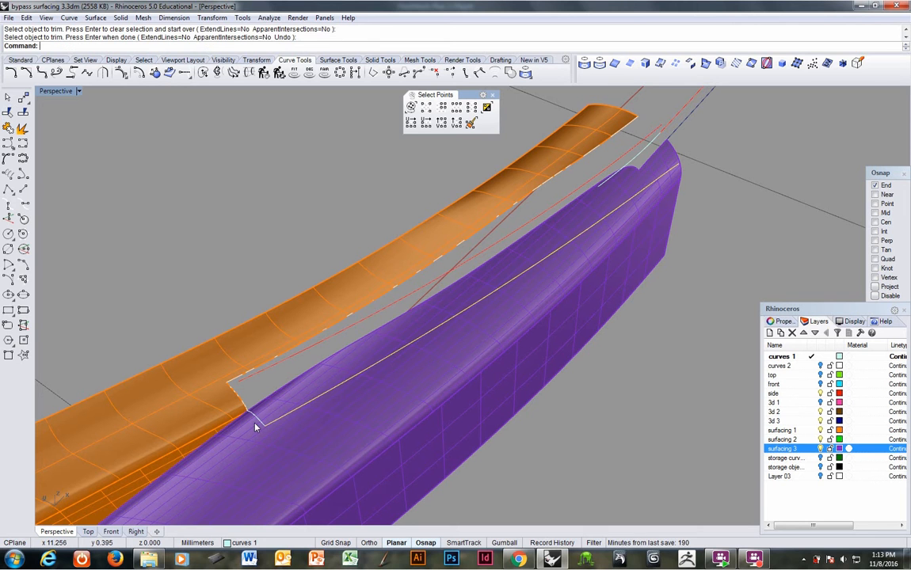
Step: Try to trim the seam-side strip off the purple surface using the projected curve and the shortened section curve
click(260, 425)
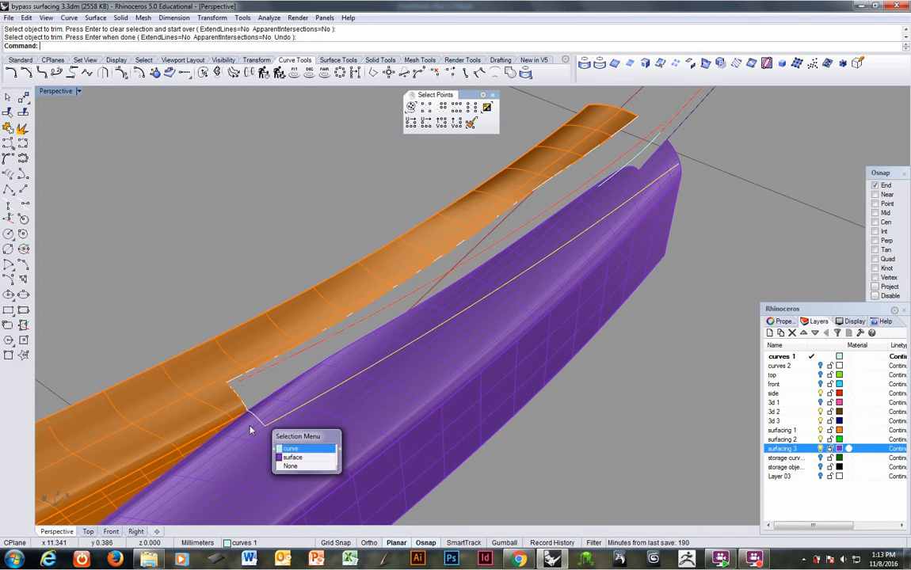
click(277, 398)
click(5, 116)
right_drag(375, 347, 393, 352)
click(442, 381)
shift+right_drag(514, 332, 465, 335)
click(559, 373)
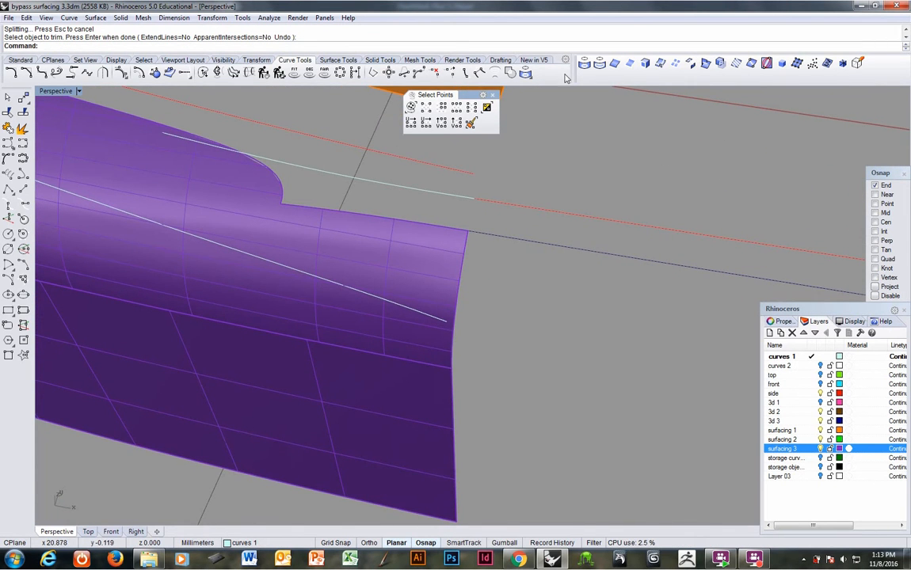
Step: Duplicate the rounded end edge of the purple surface as a curve
click(618, 65)
click(457, 311)
key(Return)
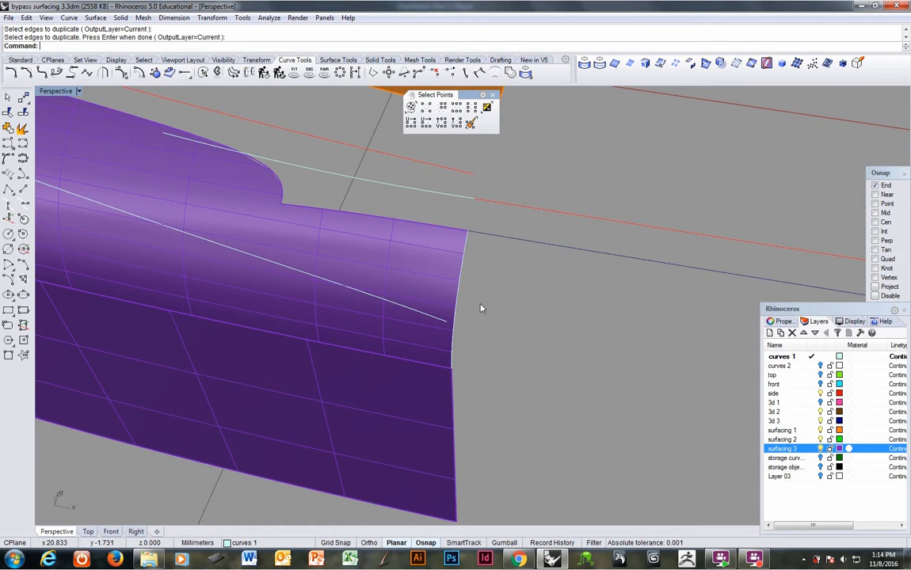
Step: Extend the projected curve on the purple surface to the duplicated end edge, using the Natural extension type
right_drag(481, 309, 435, 265)
click(69, 17)
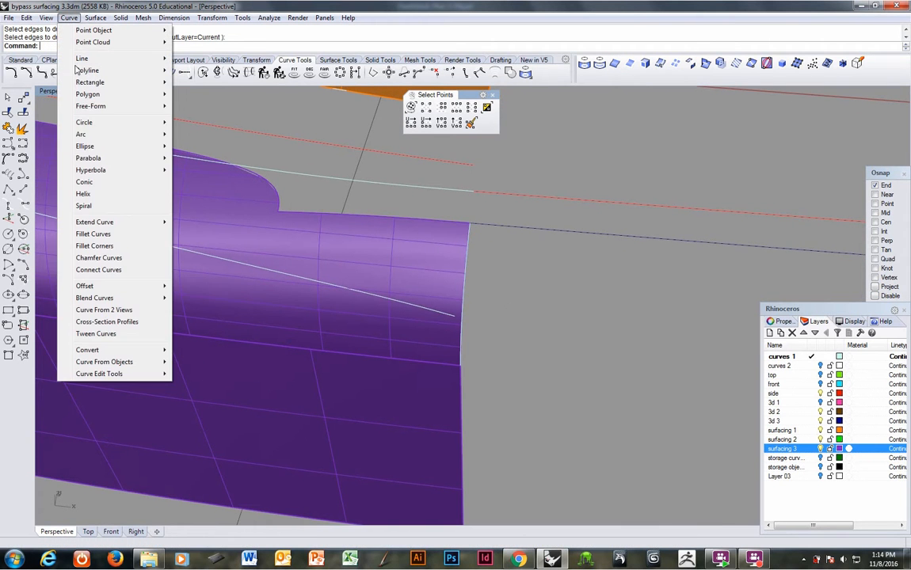
mouse_move(119, 222)
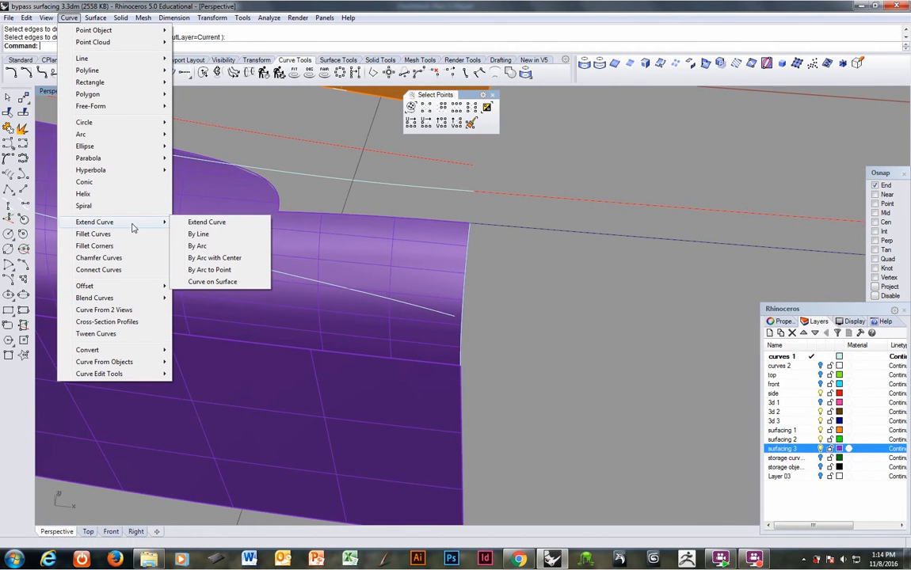
click(198, 221)
click(462, 327)
key(Return)
key(Return)
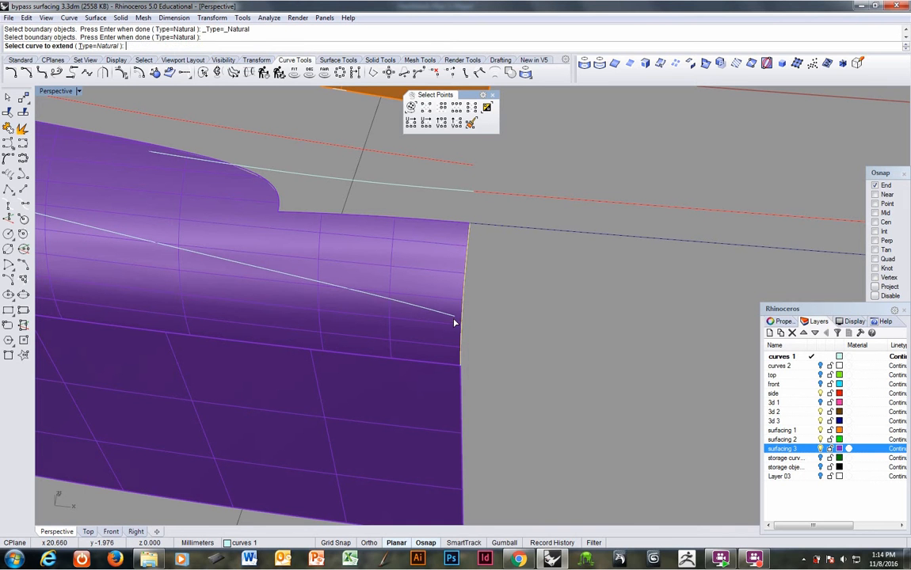
click(452, 317)
key(Return)
Step: Trim the seam-side strip off the purple surface using the extended projected curve and the shortened section curve
click(452, 321)
right_drag(453, 319, 346, 336)
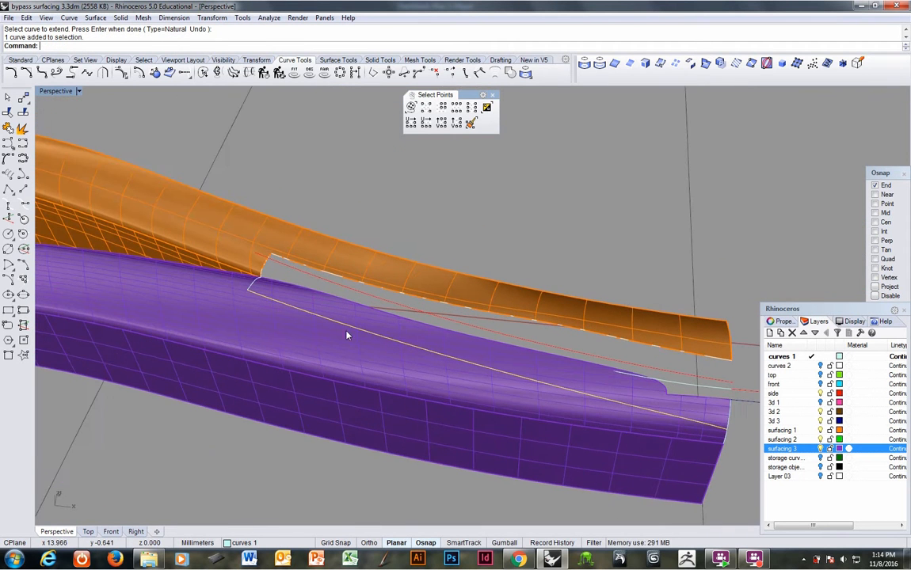
shift+click(251, 288)
key(Return)
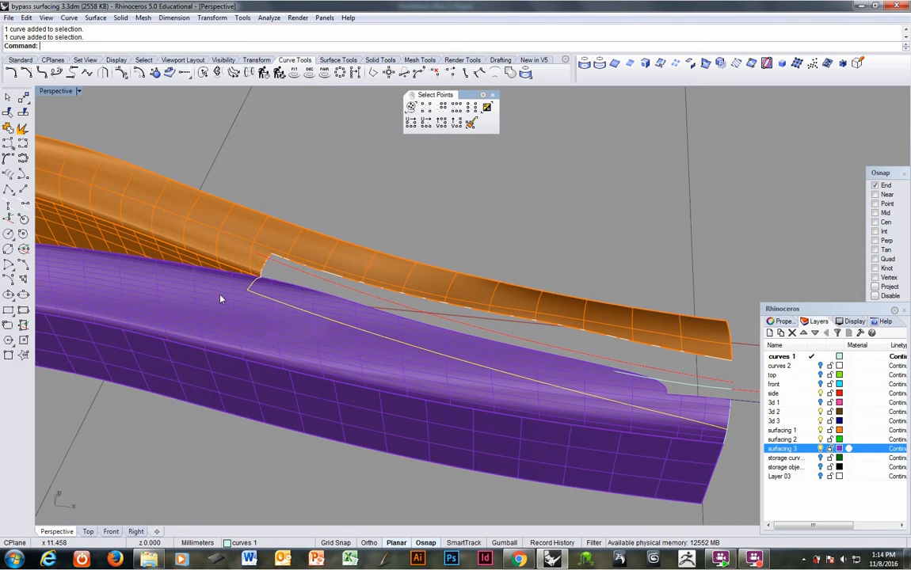
click(8, 113)
click(439, 333)
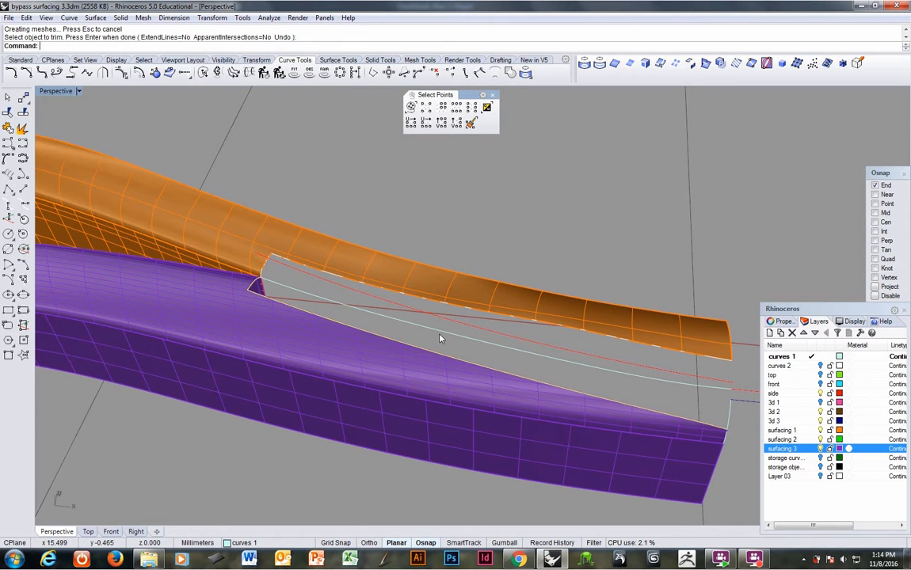
Step: Duplicate the long trimmed edge of the purple surface as a curve
right_drag(441, 339, 640, 397)
right_drag(400, 386, 460, 329)
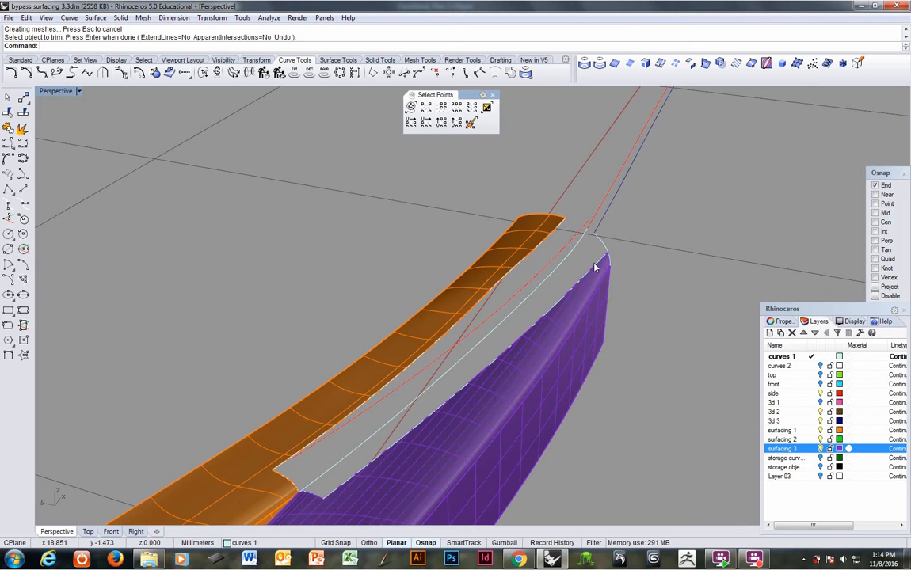
click(614, 64)
click(403, 441)
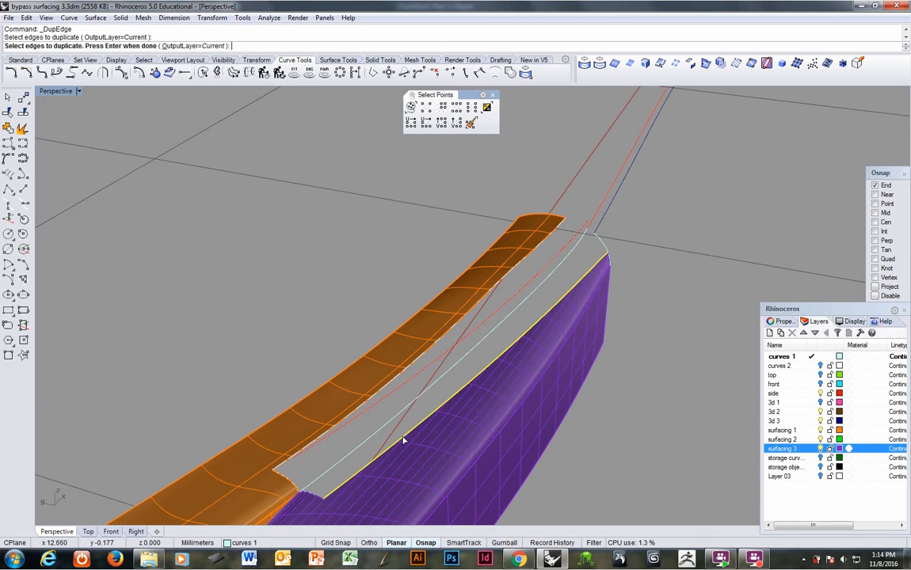
right_drag(521, 341, 404, 326)
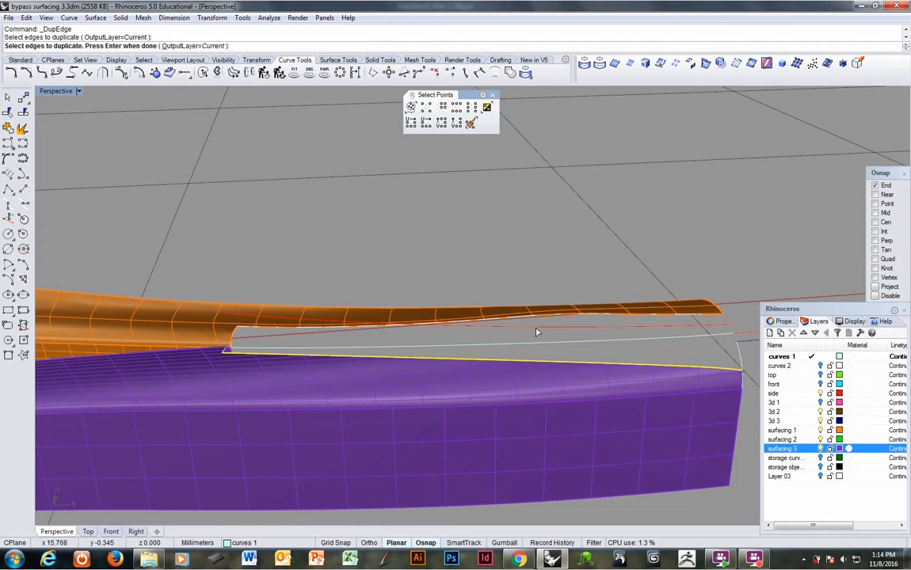
right_drag(678, 347, 324, 349)
scroll(446, 361, up, 2)
ctrl+right_drag(446, 361, 461, 309)
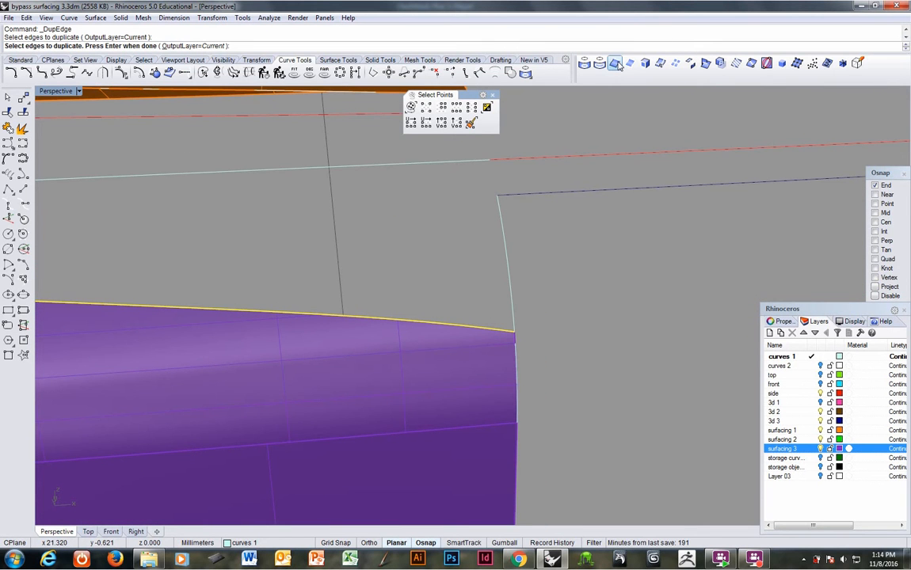
right_drag(559, 309, 545, 354)
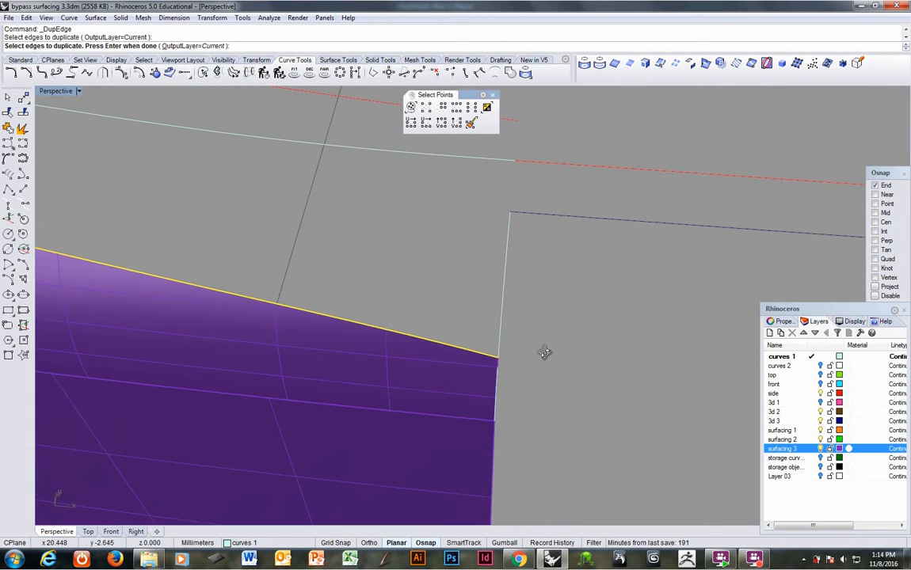
scroll(219, 253, down, 5)
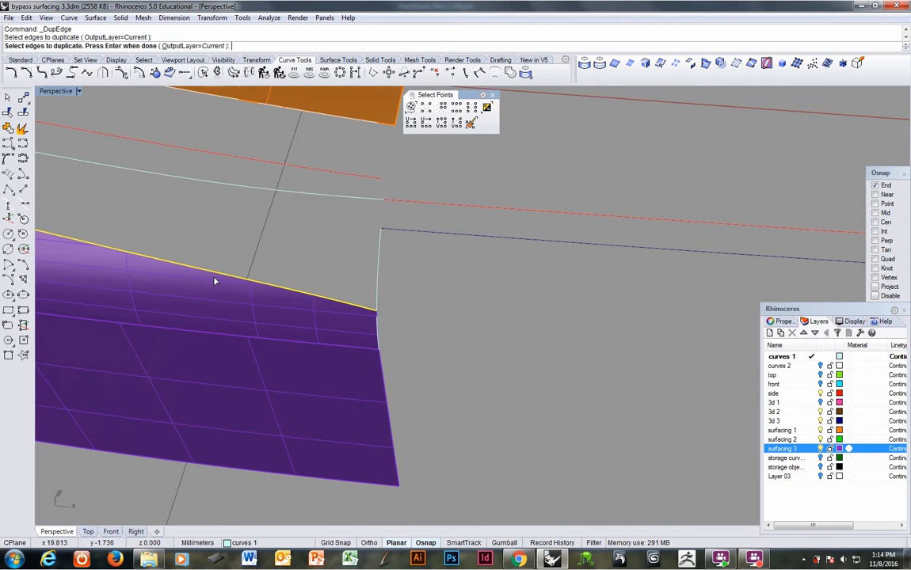
shift+right_drag(215, 281, 583, 375)
right_drag(214, 282, 318, 340)
key(Return)
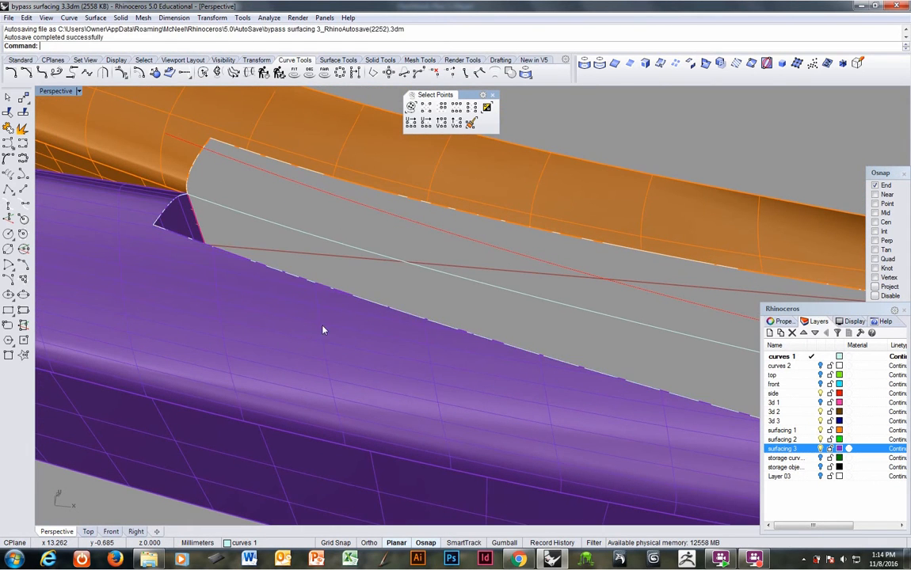
Step: Duplicate the long trimmed edge of the orange surface as a curve
shift+right_drag(256, 188, 153, 261)
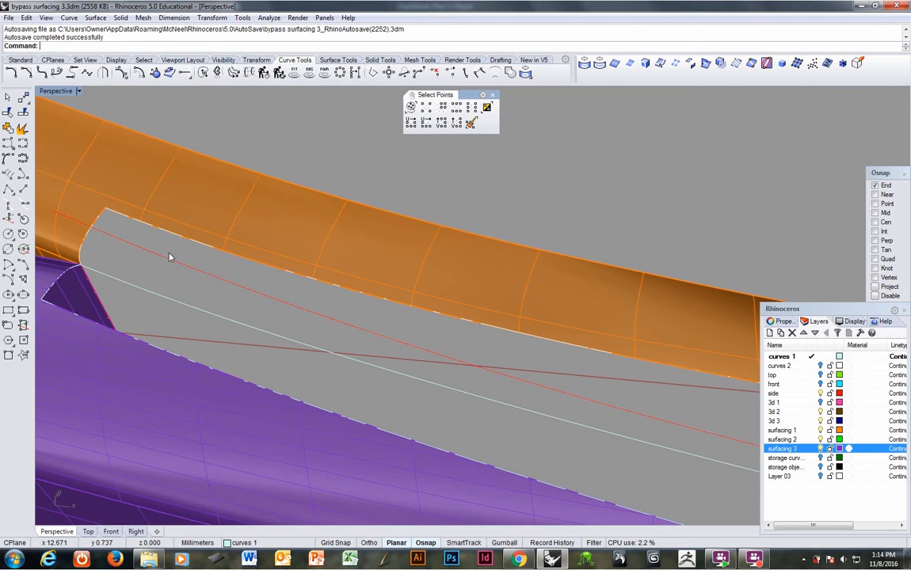
right_click(164, 243)
click(170, 237)
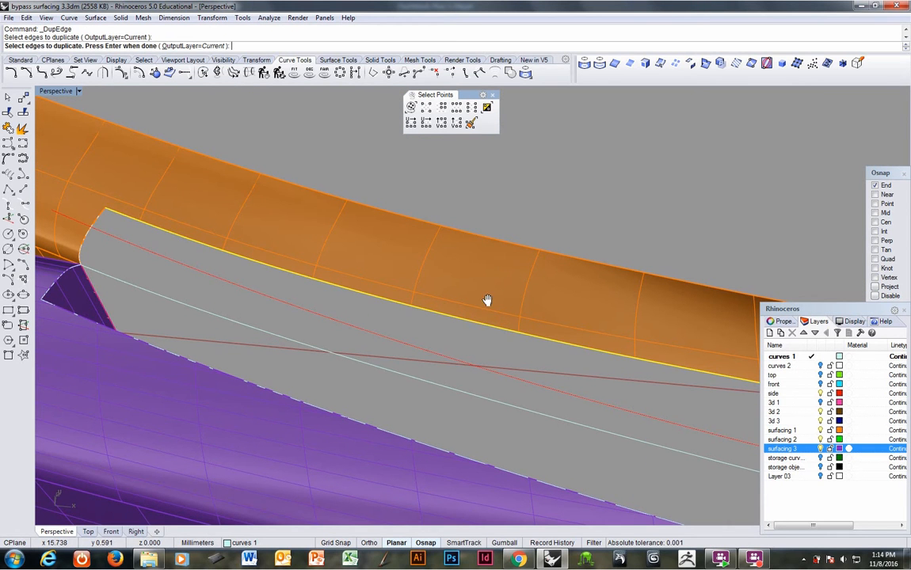
shift+right_drag(487, 301, 170, 240)
scroll(416, 278, down, 3)
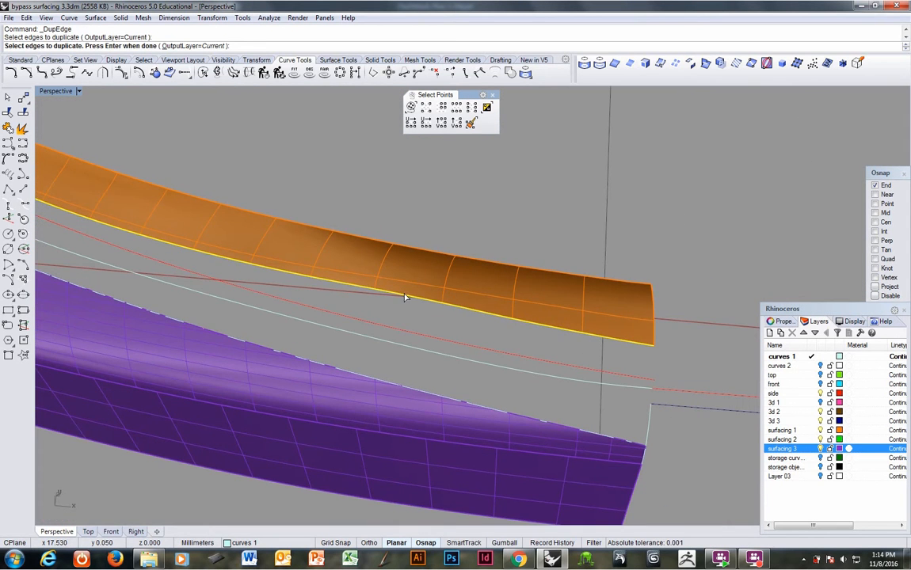
key(Return)
Step: Delete the red curve in the gap, the duplicated purple end edge, and the blue line extending from it
right_drag(359, 322, 438, 324)
click(444, 319)
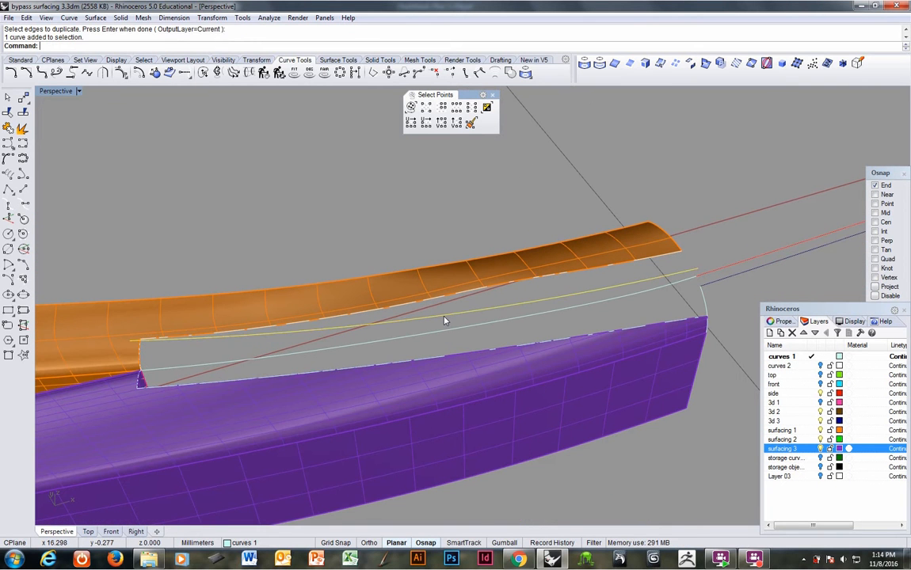
key(Delete)
right_drag(443, 319, 403, 370)
click(432, 373)
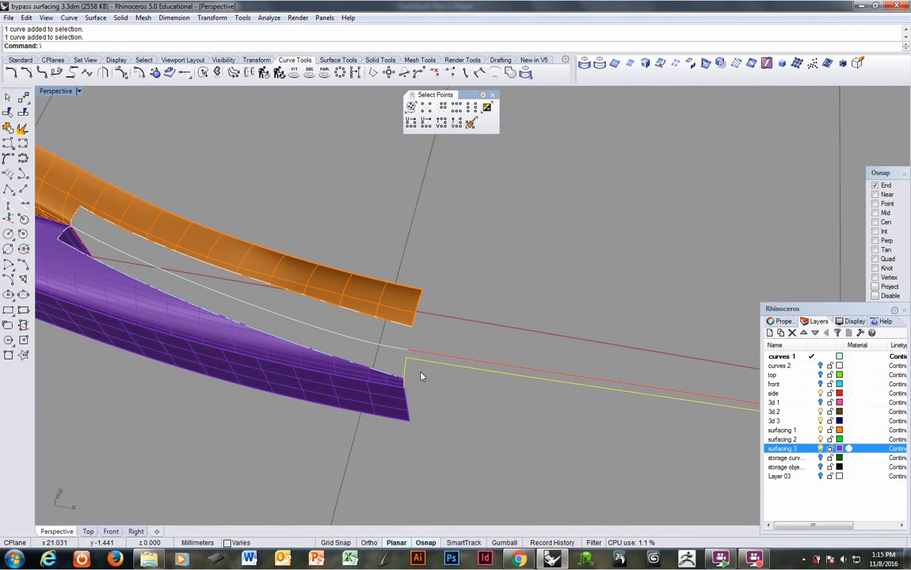
key(Delete)
key(Delete)
Step: Turn on the curves 2 layer and bring the junction at the ends of the trimmed surfaces into view
right_drag(368, 387, 667, 403)
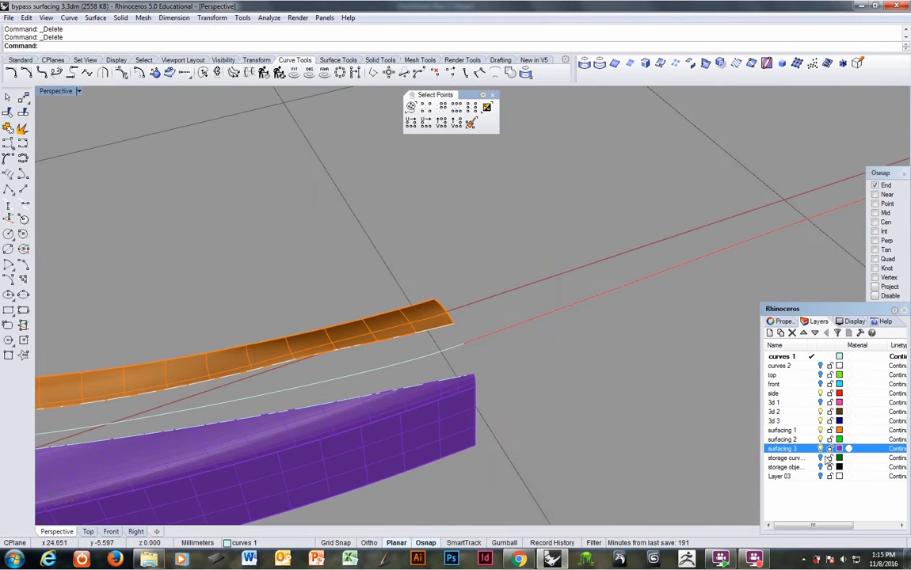
click(821, 368)
right_drag(523, 373, 445, 385)
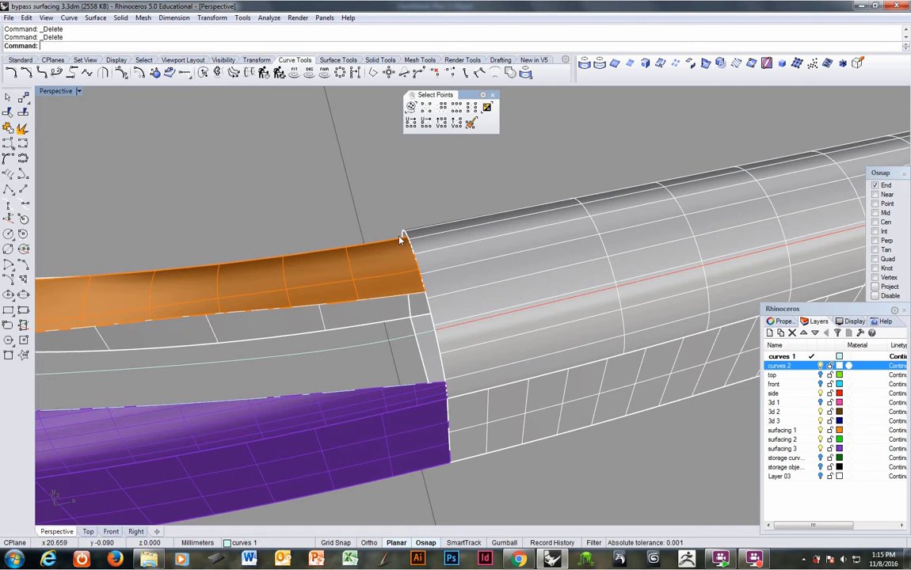
Step: Split the upper end edge of the white surface at the corner of the trimmed orange surface
click(271, 18)
mouse_move(308, 163)
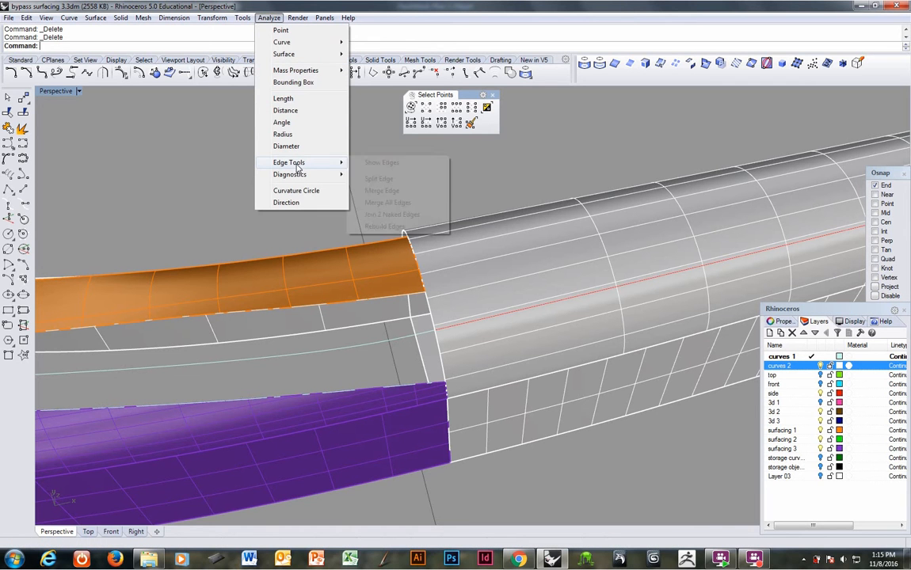
click(373, 178)
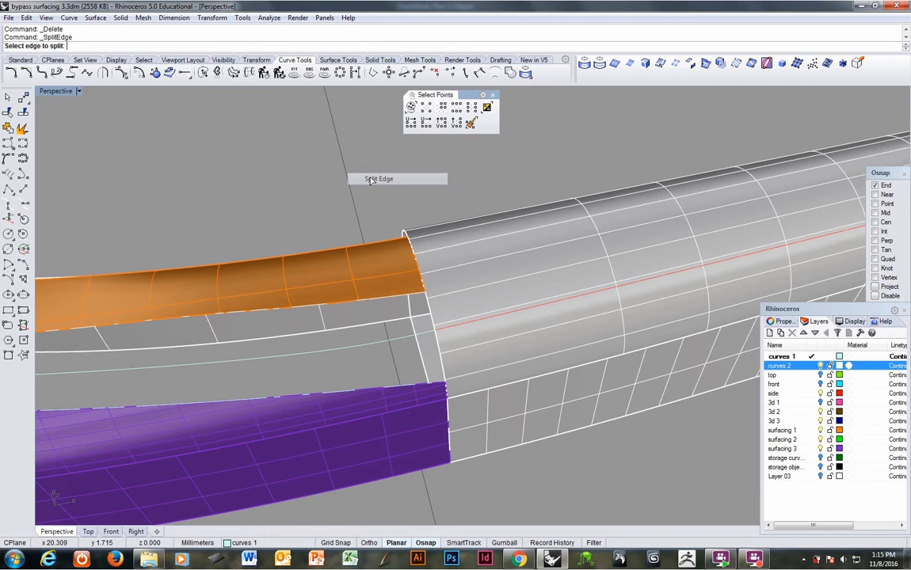
scroll(435, 300, up, 2)
click(435, 299)
click(433, 297)
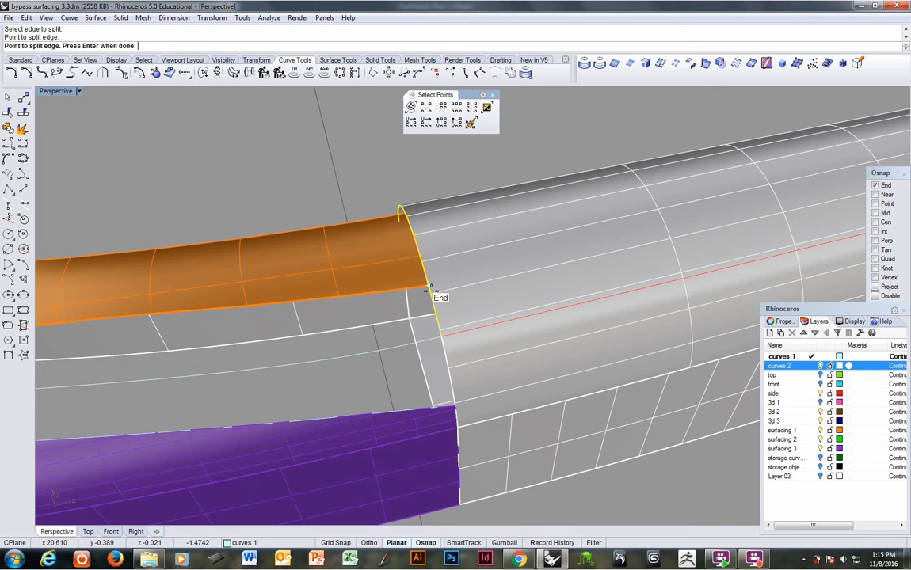
key(Return)
Step: Split the lower end edge of the white surface at the corner of the trimmed purple surface
key(Return)
click(448, 363)
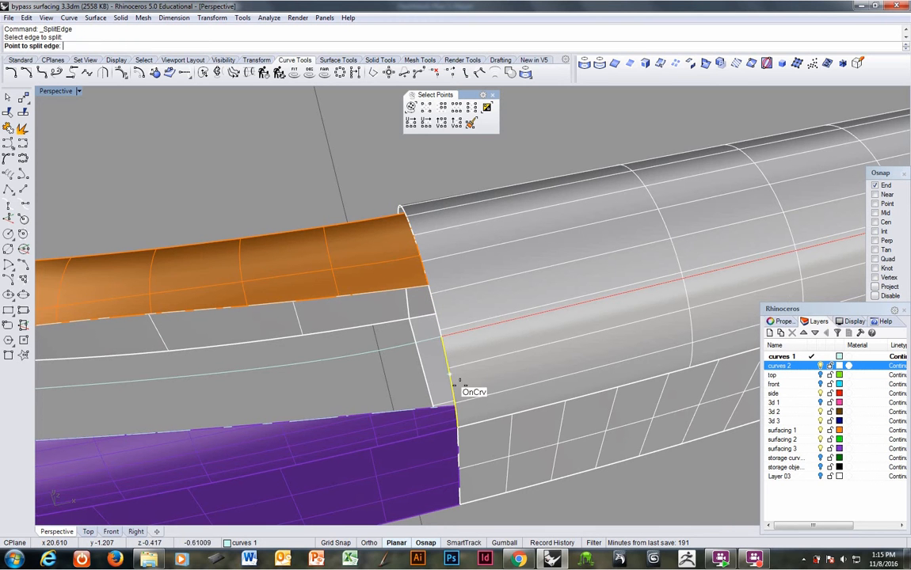
click(457, 401)
key(Return)
Step: Start a network surface from the orange surface's long trimmed edge and the light blue curve running along the gap
scroll(473, 373, down, 7)
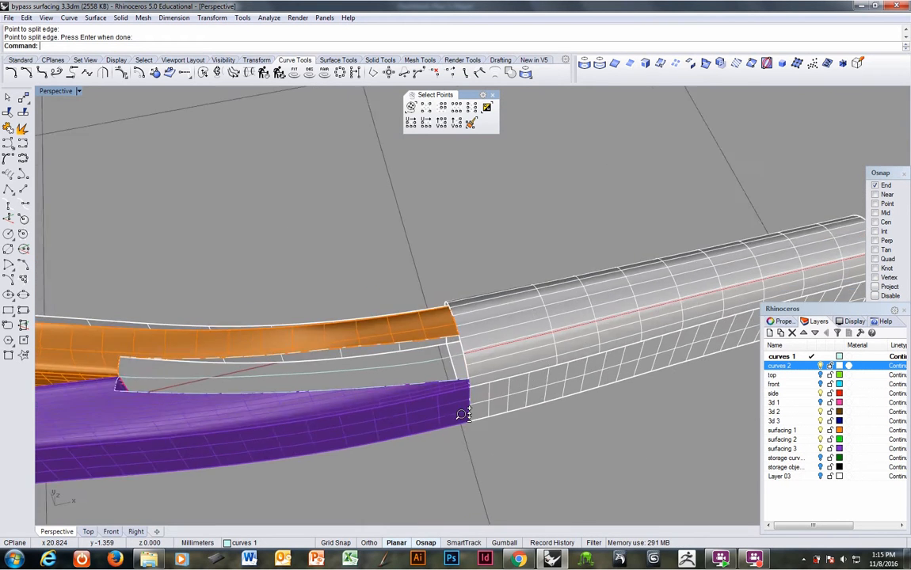
right_drag(457, 416, 543, 421)
right_drag(383, 433, 458, 398)
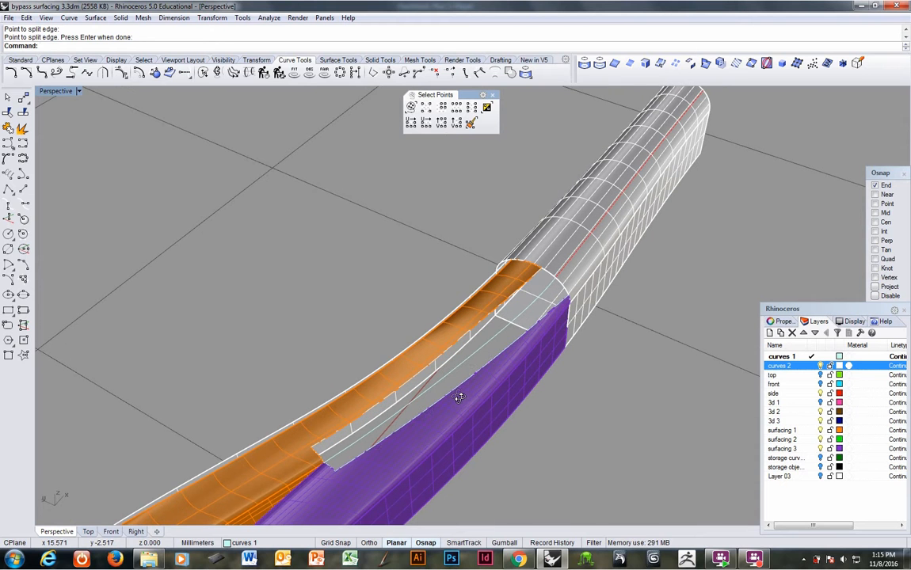
click(335, 60)
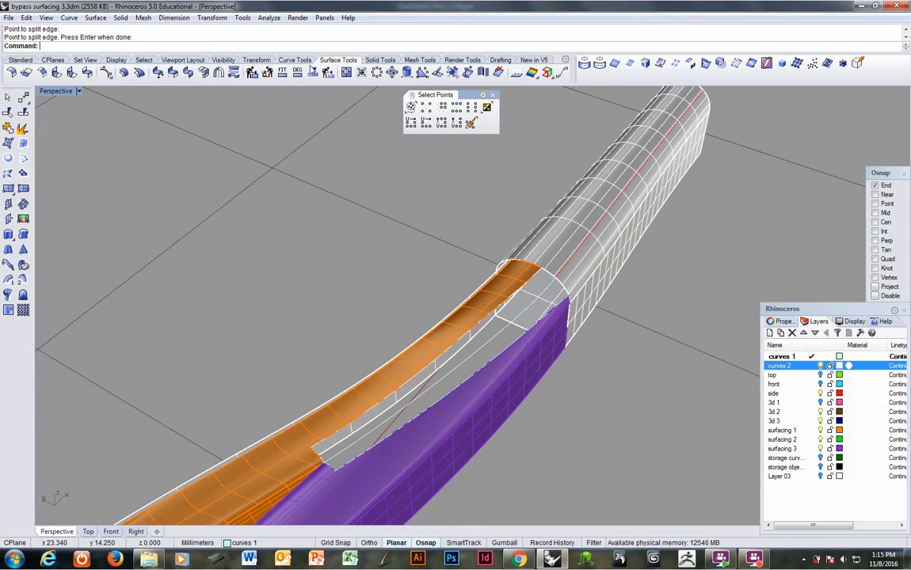
click(23, 159)
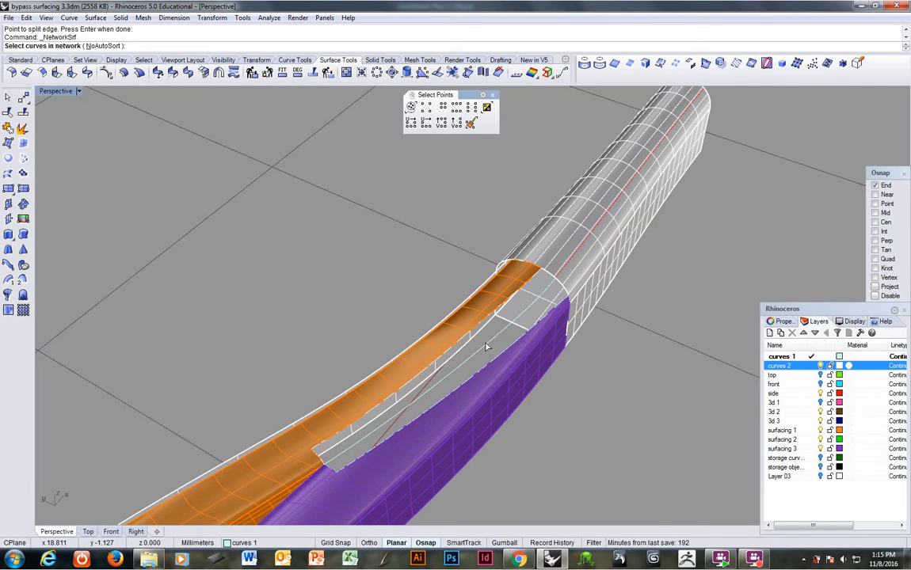
click(525, 285)
click(545, 309)
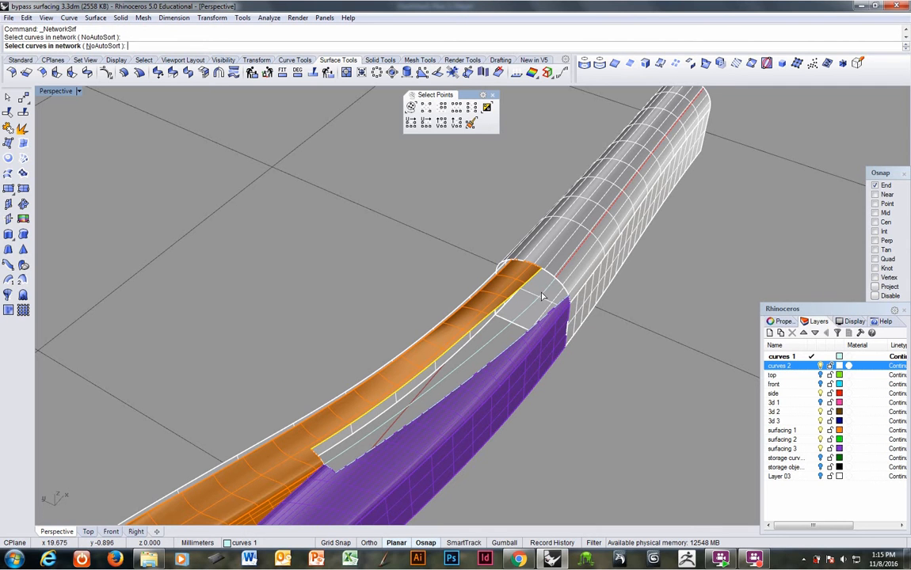
click(545, 299)
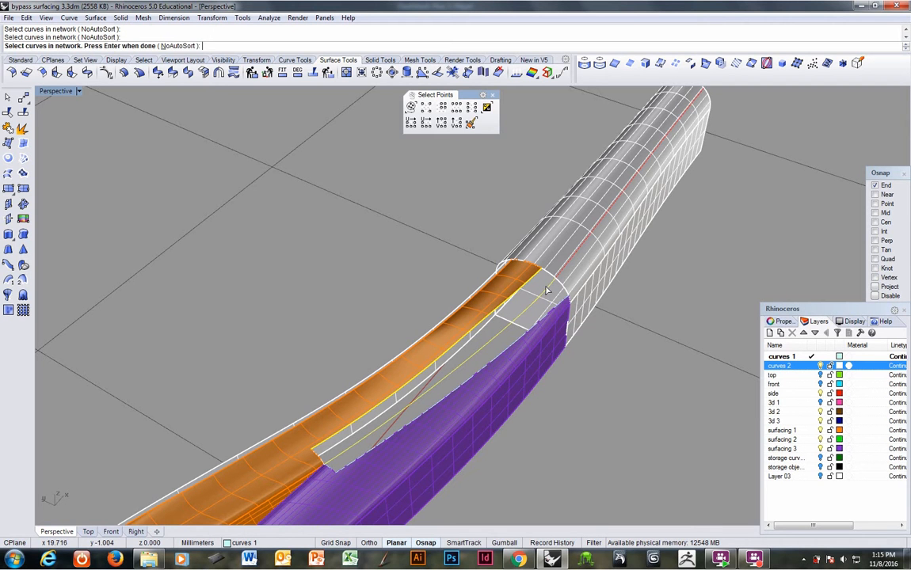
Step: Add the white surface's split end edge and the orange notch's short edge to the network and create the surface
click(548, 277)
click(548, 277)
right_click(548, 277)
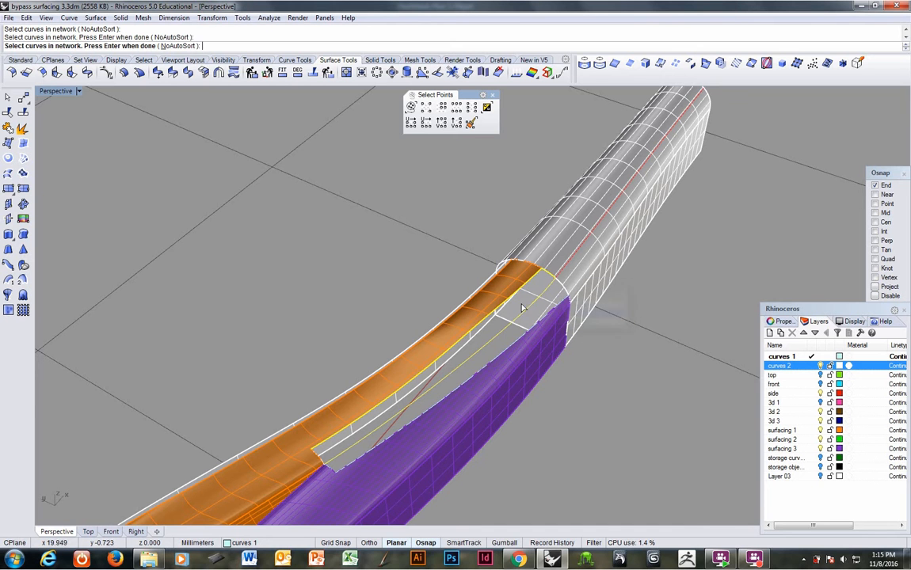
click(323, 464)
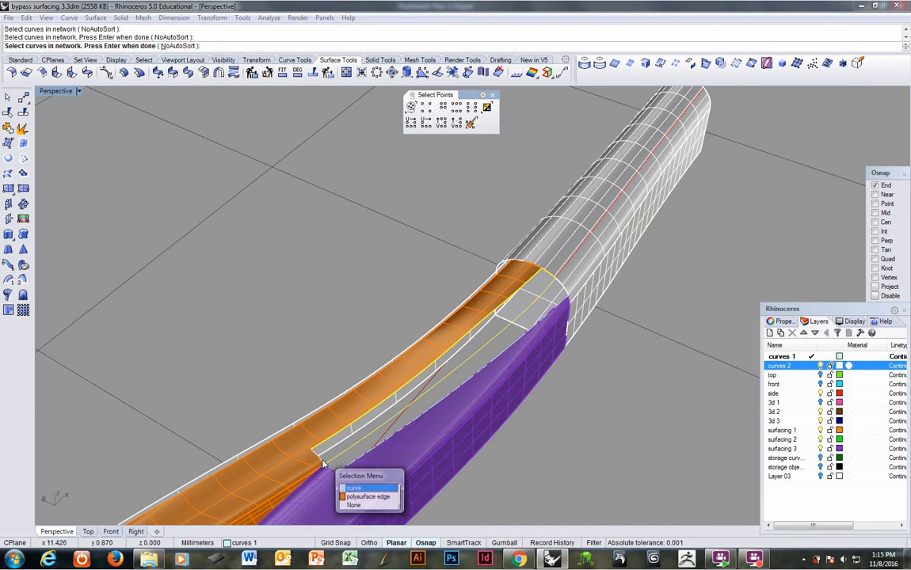
click(322, 463)
right_click(322, 463)
right_drag(354, 449, 275, 413)
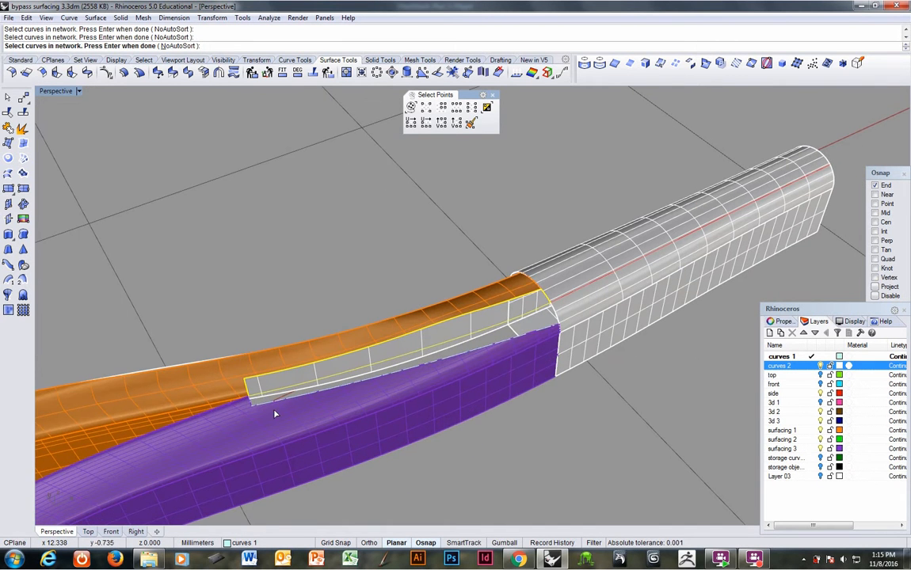
scroll(253, 403, up, 5)
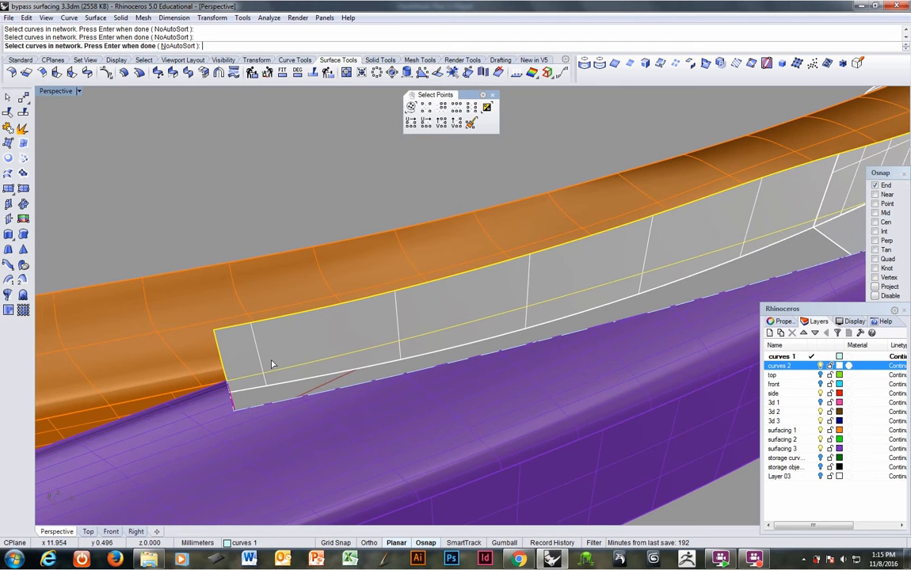
key(Return)
click(642, 373)
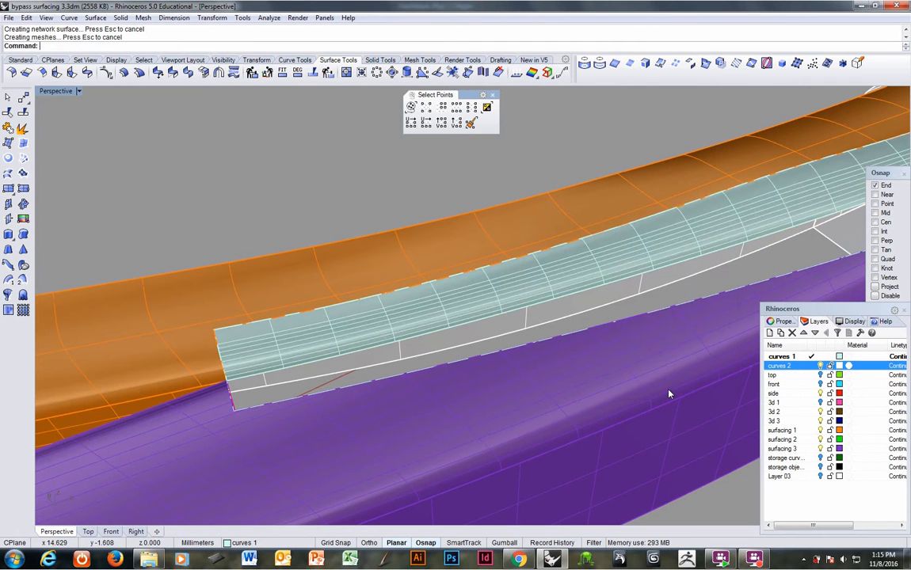
Step: Join the network surface to the orange polysurface and check the joined result with the environment map (EMap)
right_drag(524, 362, 505, 345)
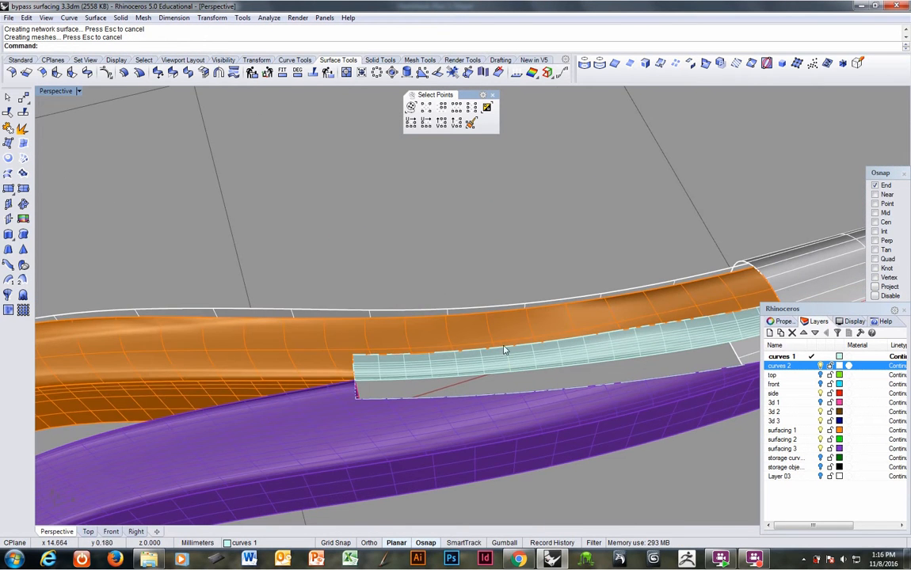
click(505, 342)
shift+click(498, 364)
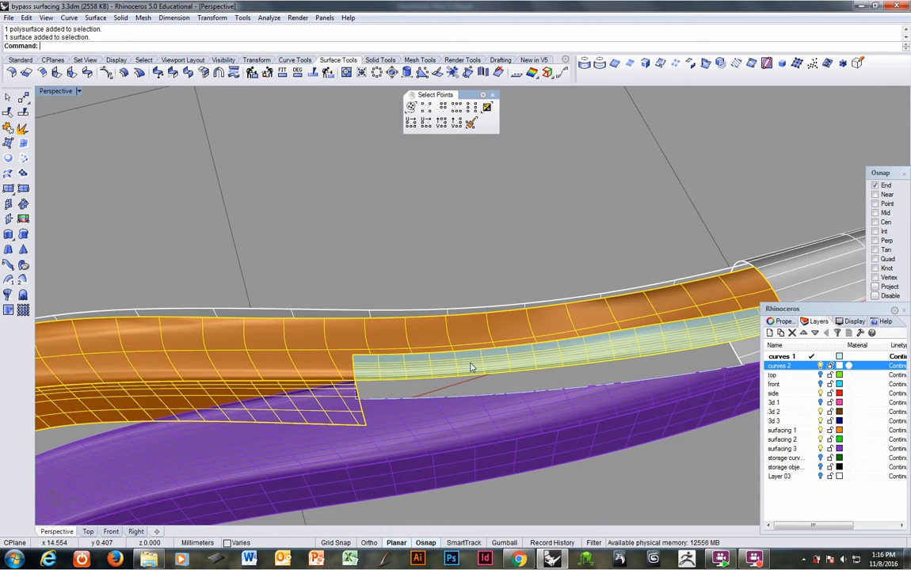
click(9, 160)
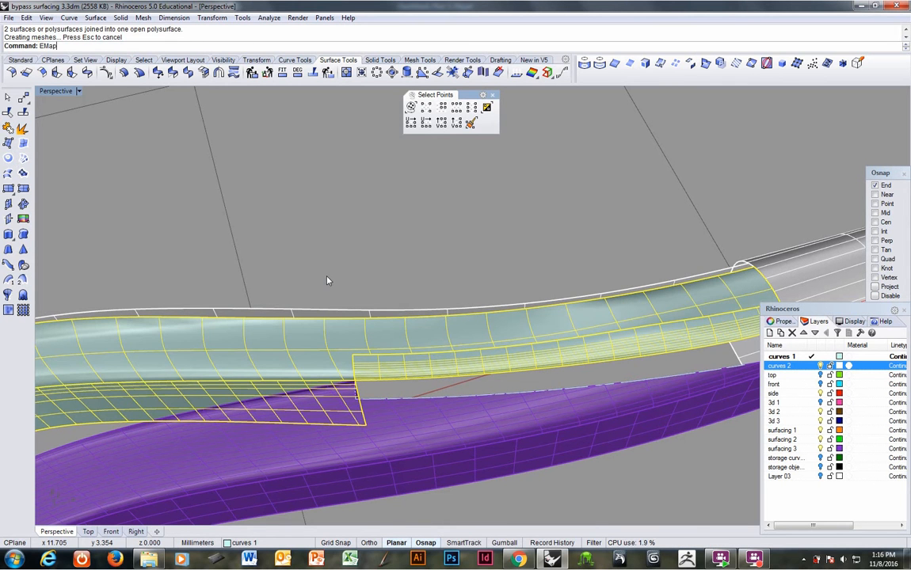
key(Return)
right_drag(388, 331, 507, 320)
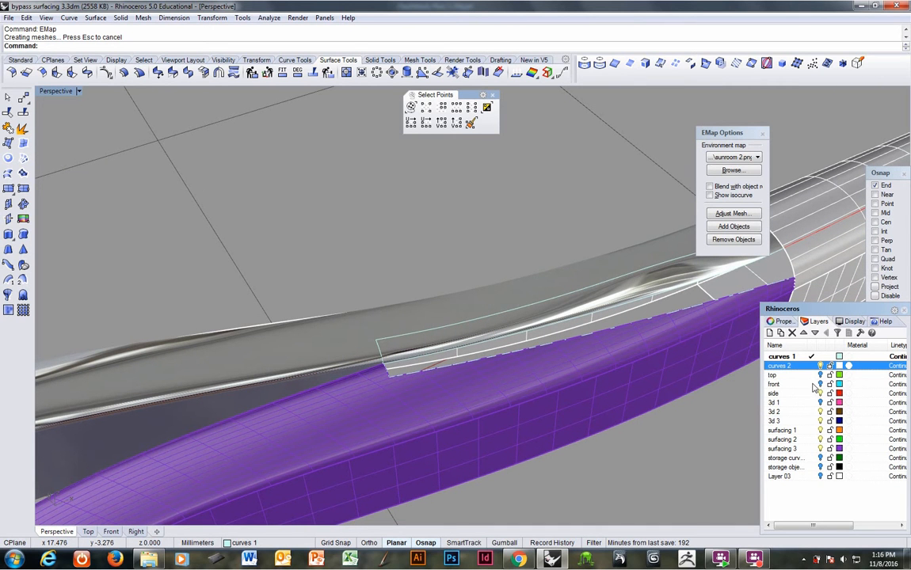
Step: Make side the current layer and try hiding the curves 1 layer
click(812, 393)
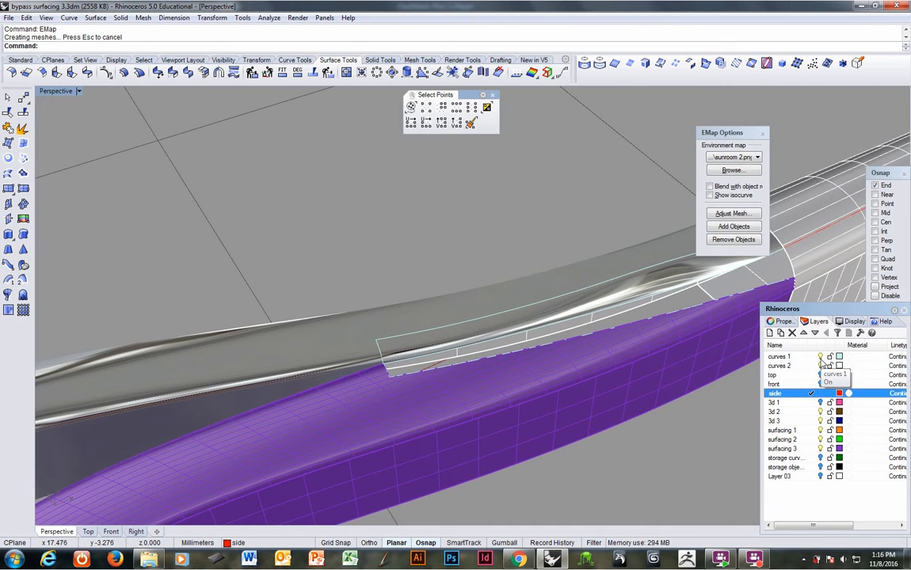
click(821, 357)
click(820, 358)
Step: Delete the long curve and the short end curve that duplicate the notch edges of the joined surface
right_drag(637, 370, 499, 385)
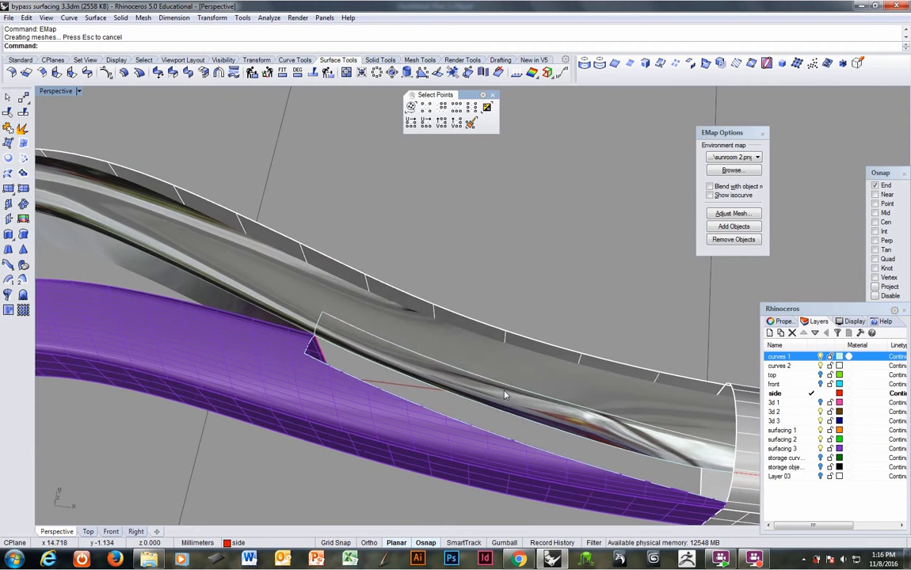
click(499, 386)
click(532, 407)
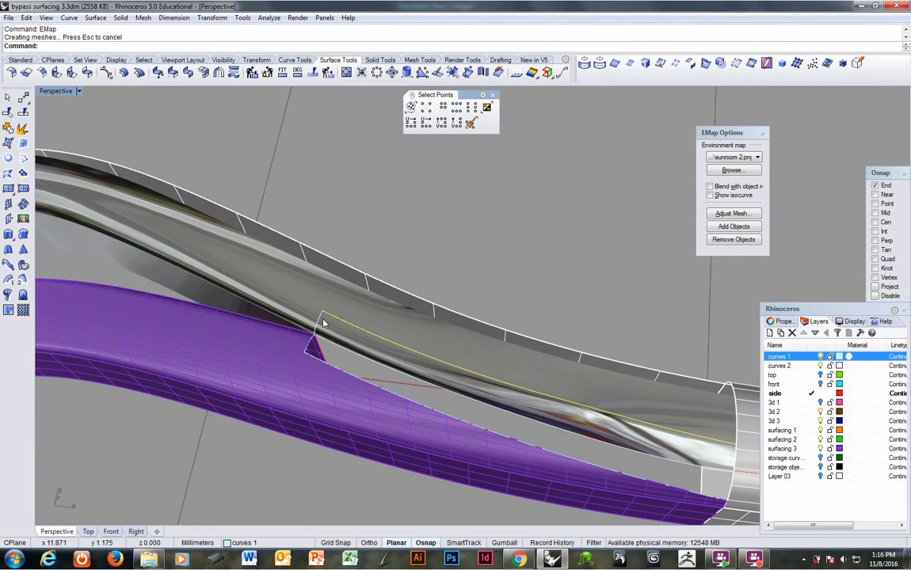
shift+click(319, 323)
click(357, 346)
right_drag(361, 350, 380, 311)
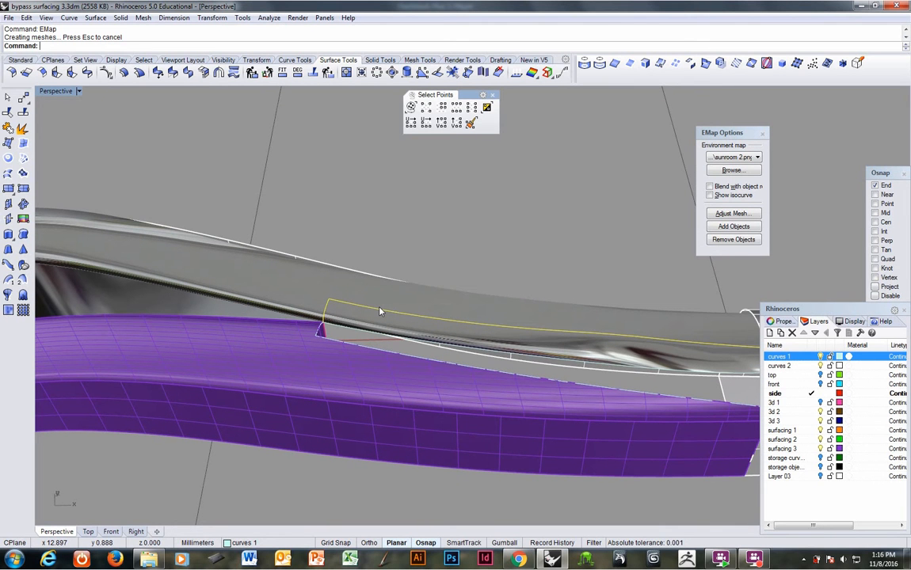
key(Delete)
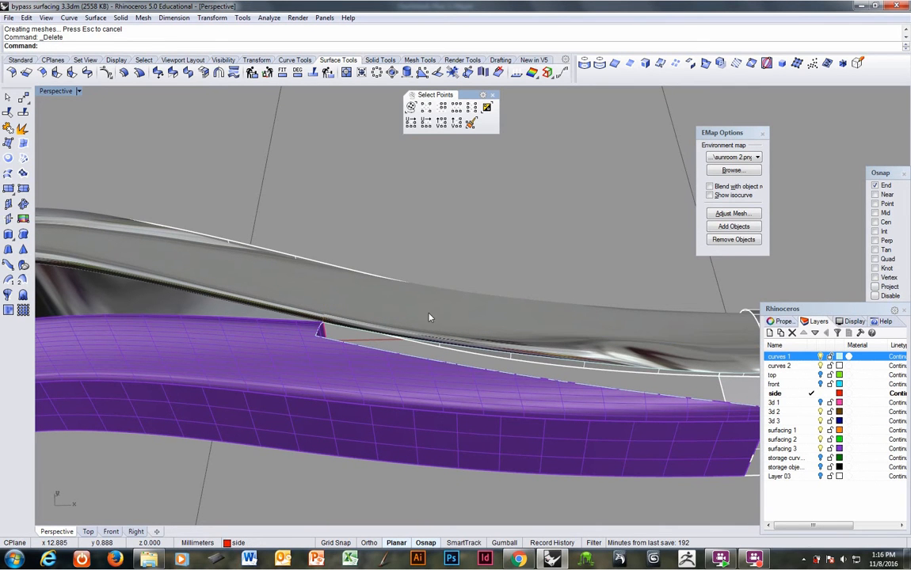
mouse_move(428, 318)
right_down()
mouse_move(516, 431)
mouse_move(395, 369)
mouse_move(353, 368)
mouse_move(331, 336)
mouse_move(305, 347)
mouse_move(309, 361)
mouse_move(350, 327)
mouse_move(312, 287)
mouse_move(338, 304)
mouse_move(393, 307)
mouse_move(442, 331)
right_up()
Step: Undo the curve deletion, the layer visibility change, the join and the network surface
key(ctrl+z)
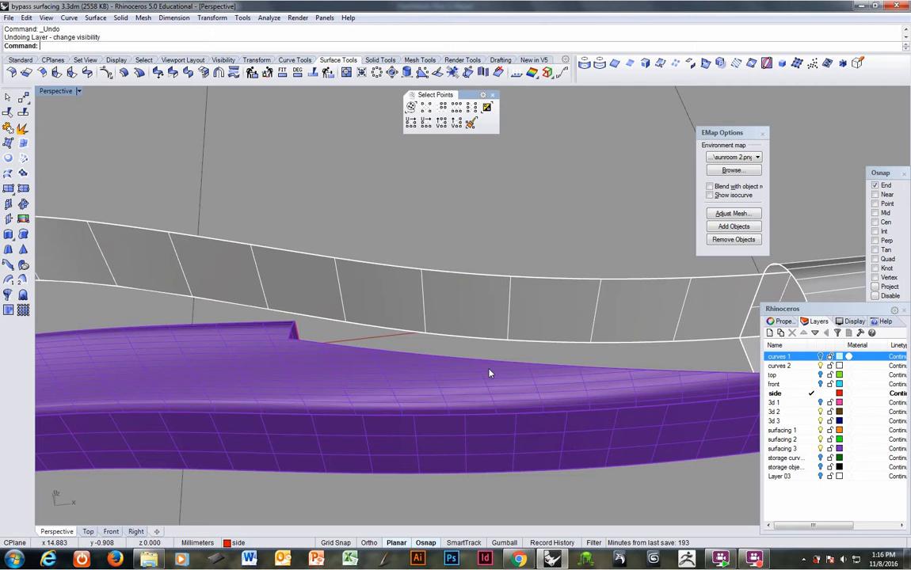
key(ctrl+z)
key(ctrl+z)
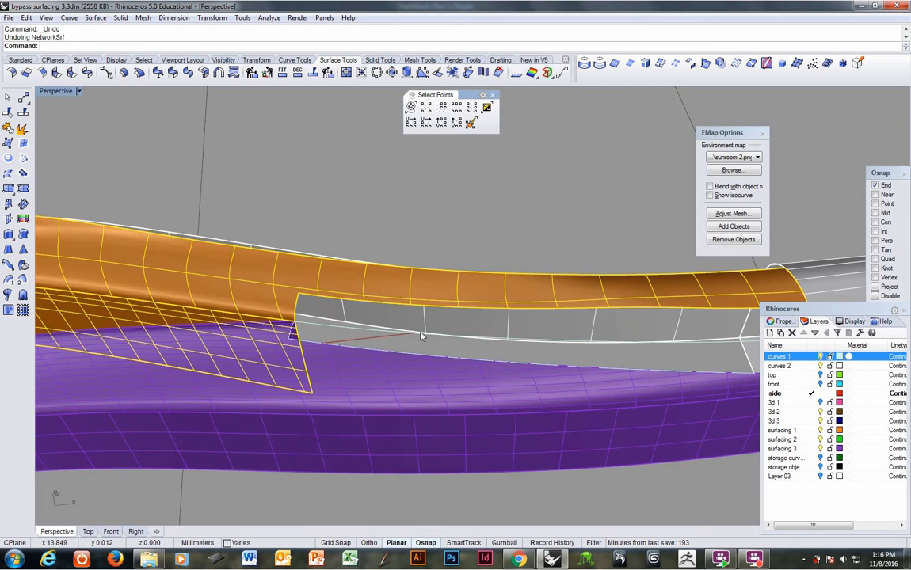
Step: Start a new network surface from the orange polysurface's long edge, the curve along the gap, and the orange polysurface's short notch edge
right_drag(404, 310, 322, 141)
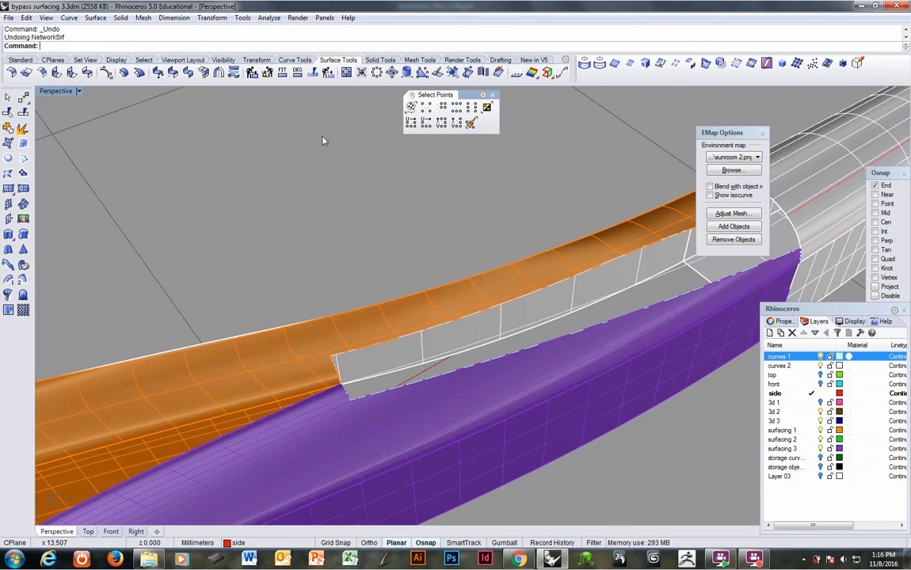
right_click(357, 51)
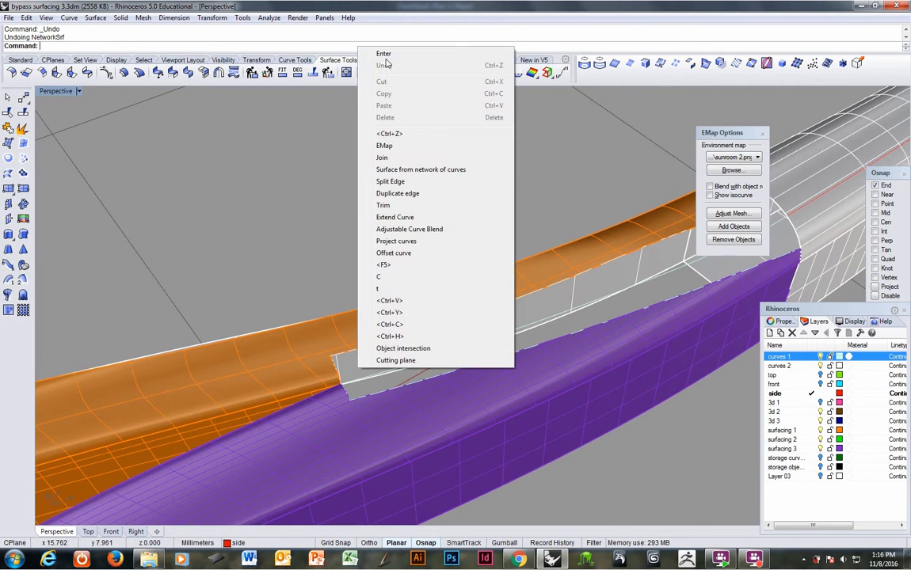
click(411, 169)
click(363, 353)
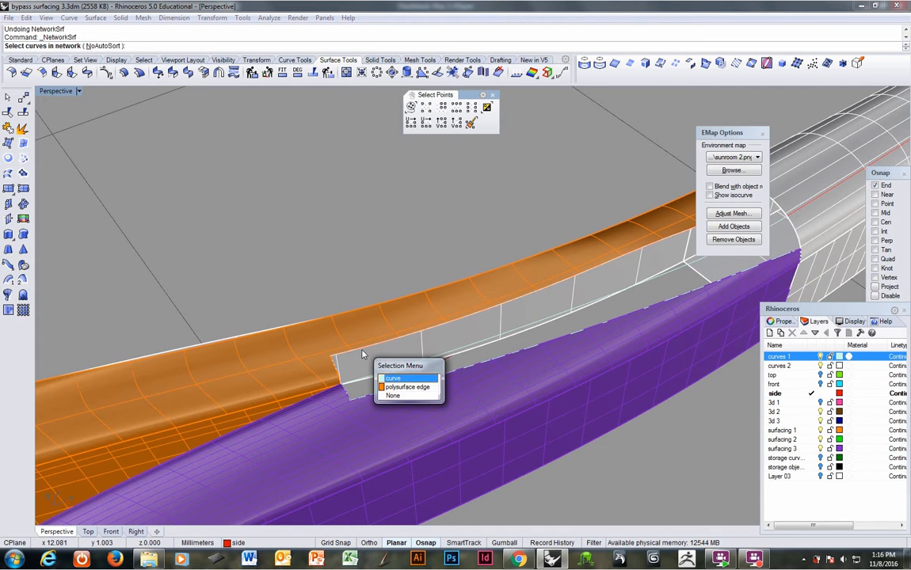
click(383, 385)
click(360, 383)
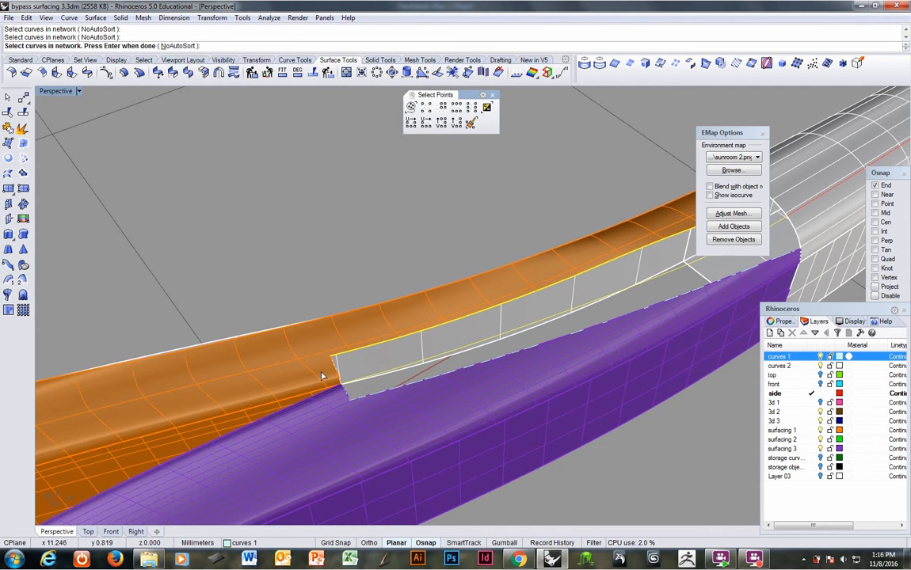
click(337, 375)
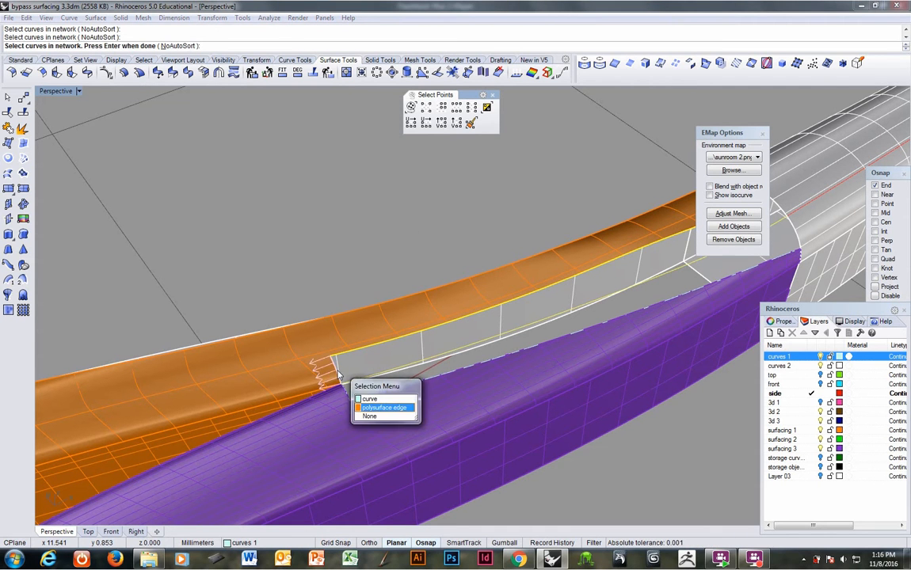
right_click(339, 375)
Step: Add the white surface edge and create the network surface with tangency at A and C, curvature at B, and position at D
shift+right_drag(457, 305, 179, 403)
click(529, 302)
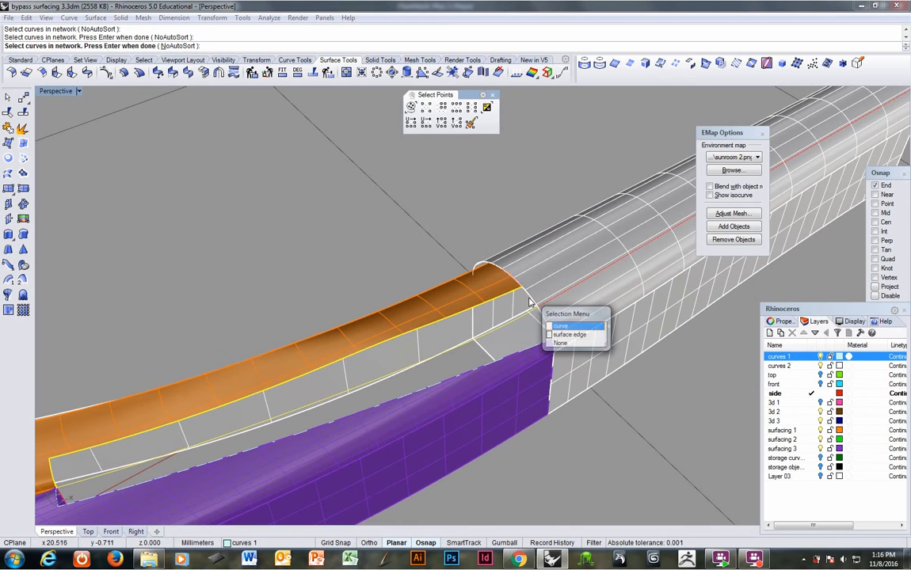
click(530, 302)
right_click(530, 302)
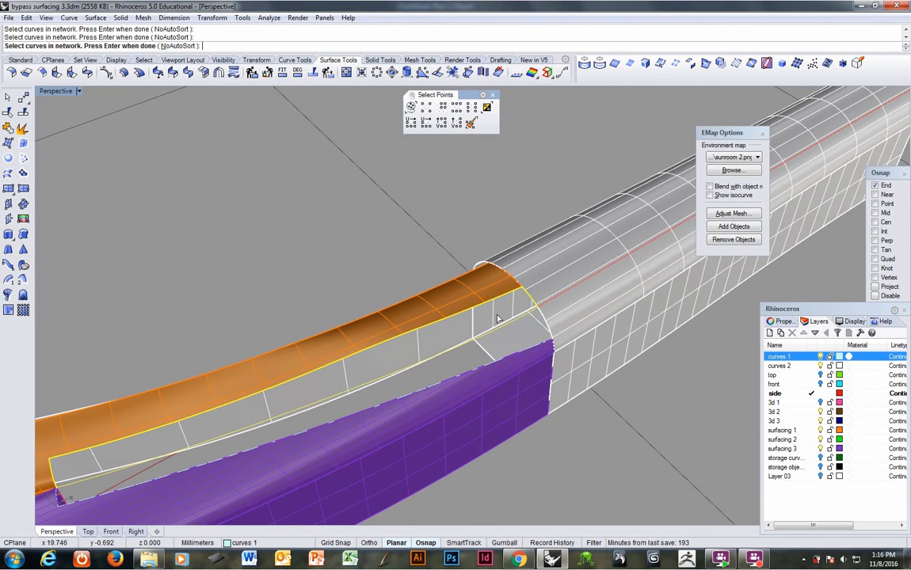
right_click(498, 318)
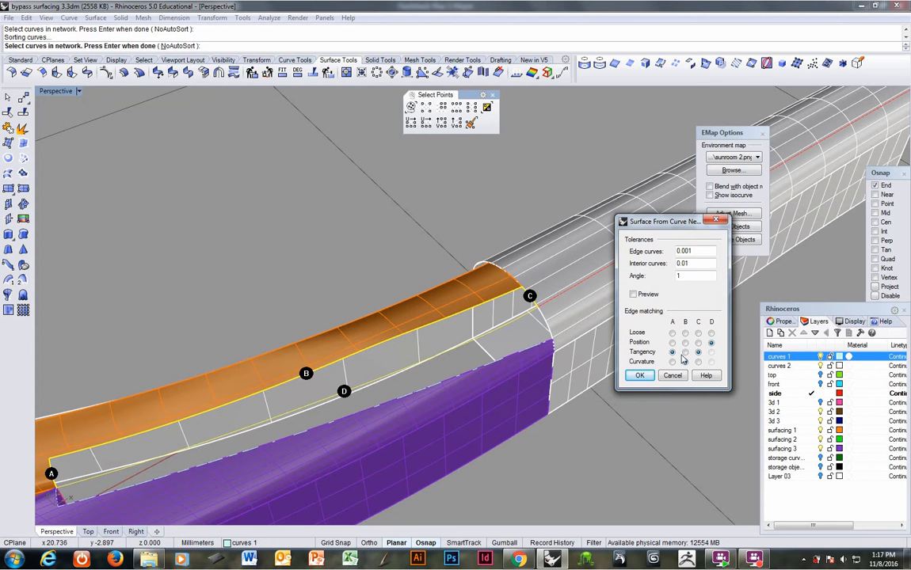
click(640, 377)
Step: Join the new network surface to the orange polysurface and inspect its reflections with the environment map, with the curves 1 layer hidden
right_drag(525, 349, 416, 359)
click(419, 338)
shift+click(421, 361)
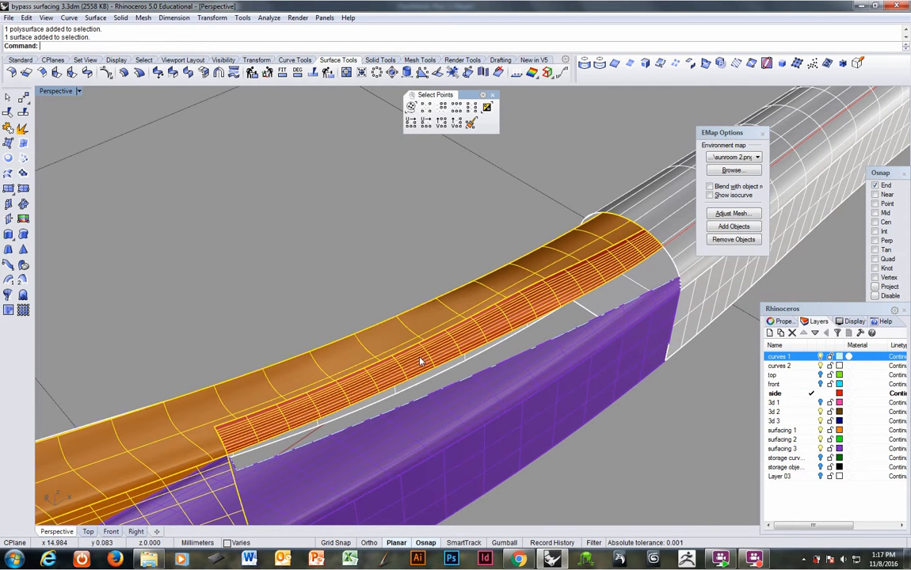
click(8, 127)
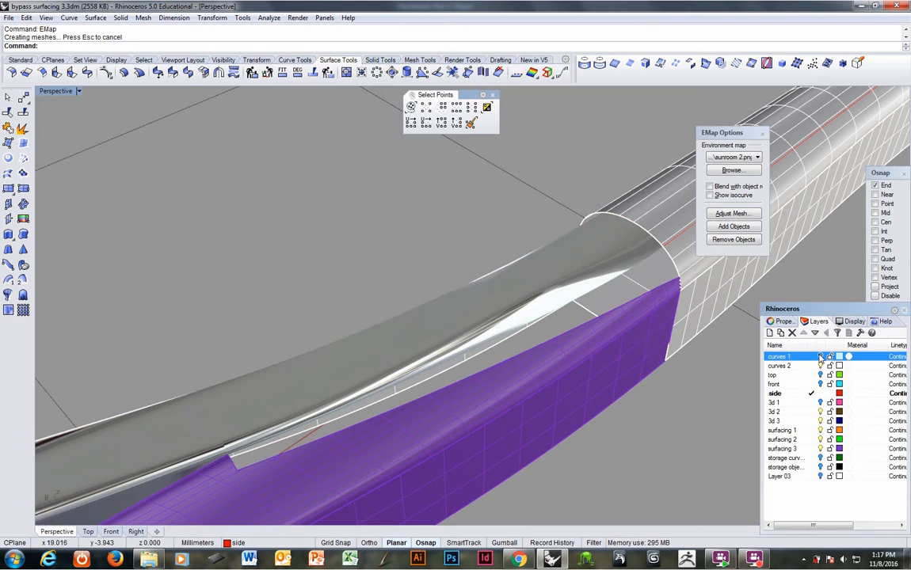
right_drag(636, 357, 324, 426)
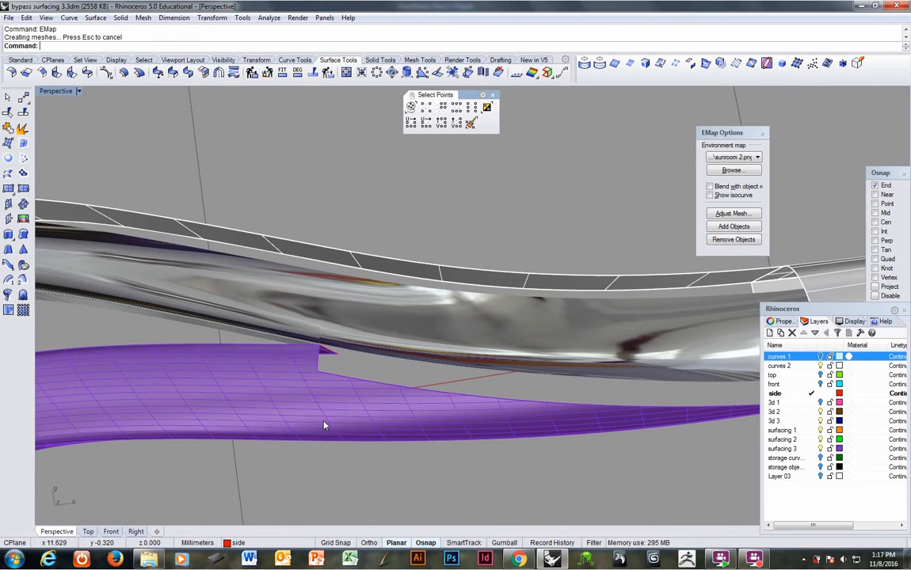
click(759, 128)
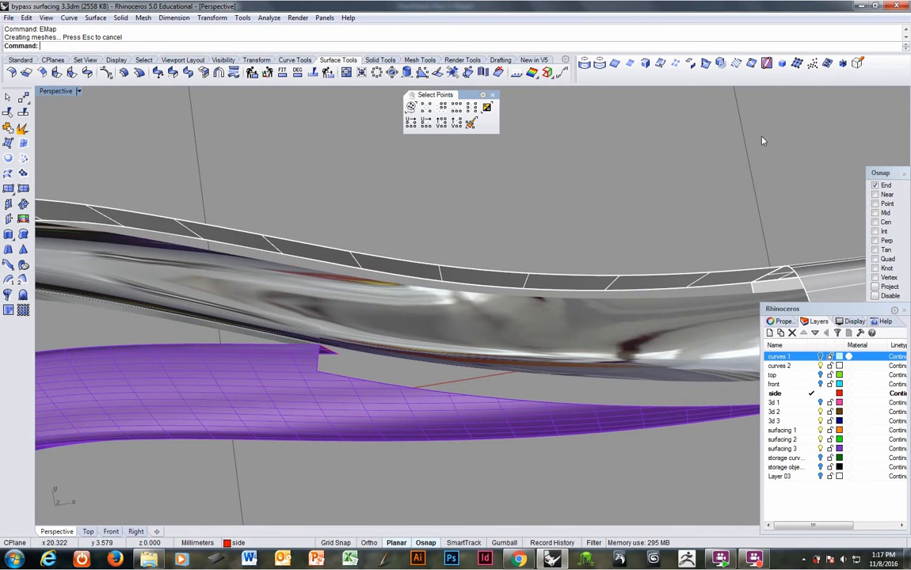
Step: Make 3d 3 the current layer
mouse_move(396, 368)
right_down()
mouse_move(457, 375)
mouse_move(487, 362)
mouse_move(502, 373)
mouse_move(433, 405)
mouse_move(415, 359)
mouse_move(543, 378)
mouse_move(449, 403)
mouse_move(505, 358)
right_up()
click(812, 422)
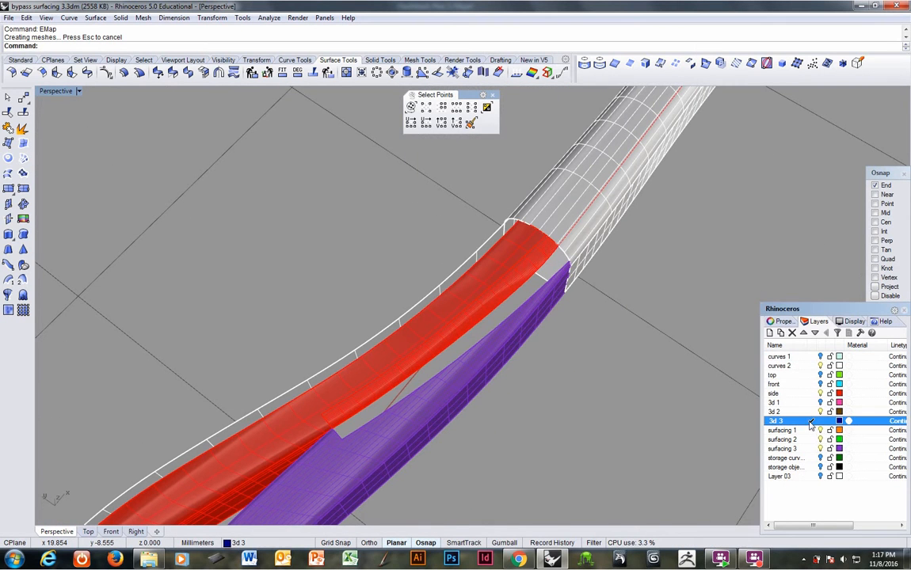
right_click(261, 44)
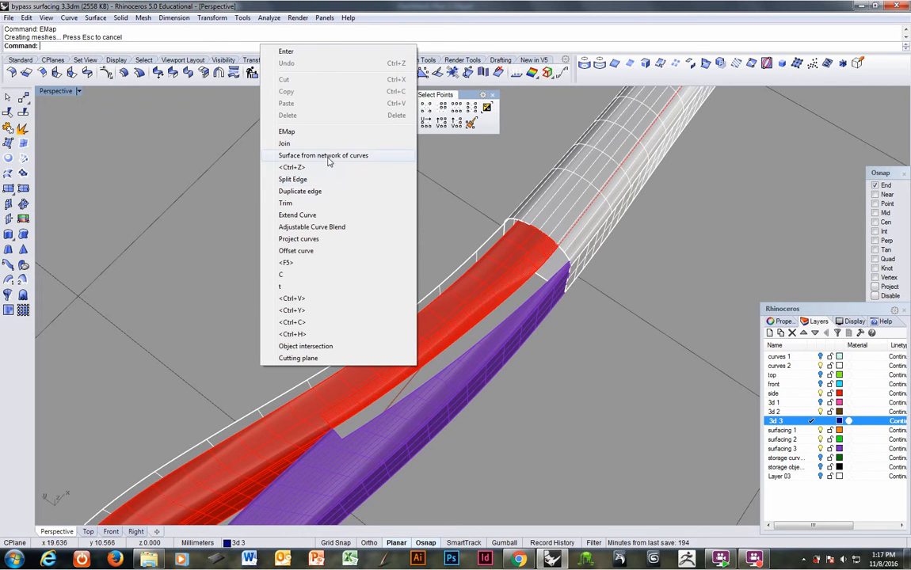
click(356, 156)
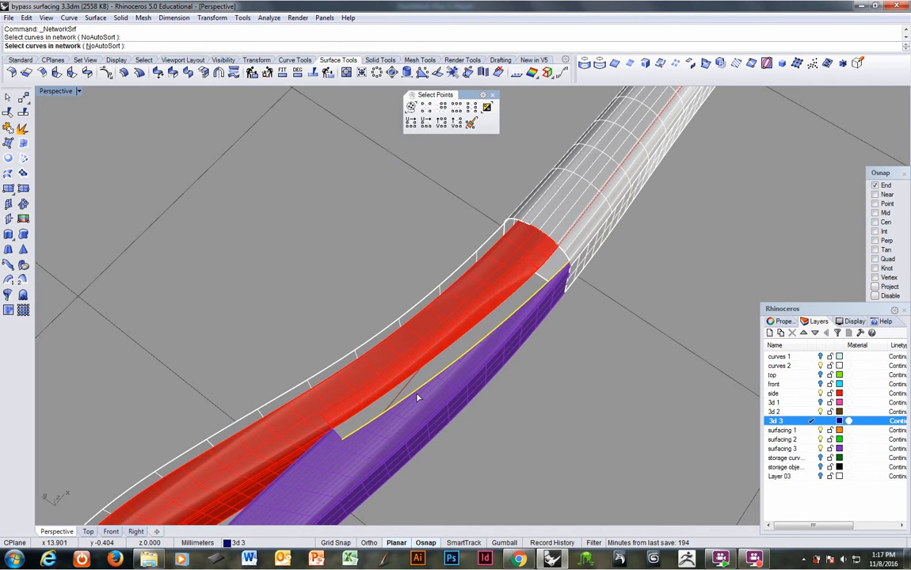
click(368, 414)
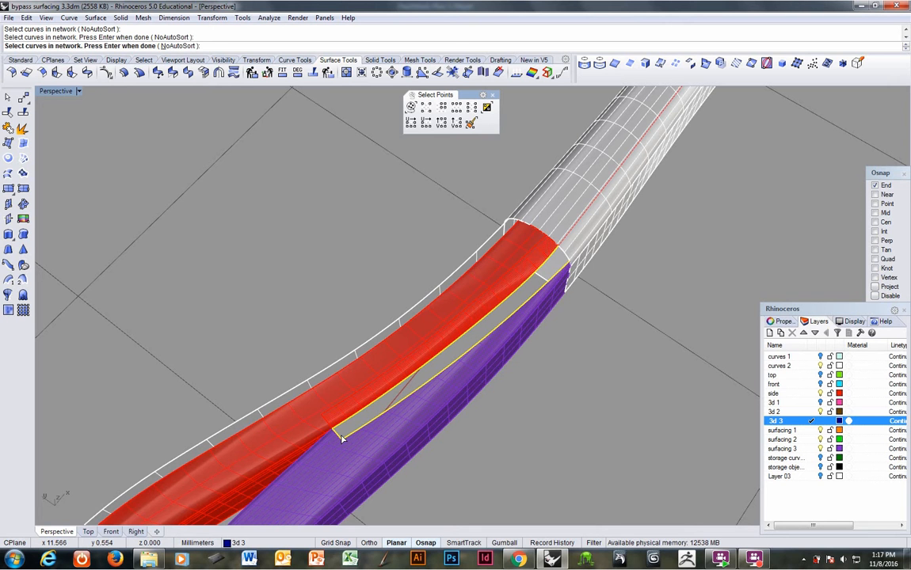
scroll(362, 426, up, 5)
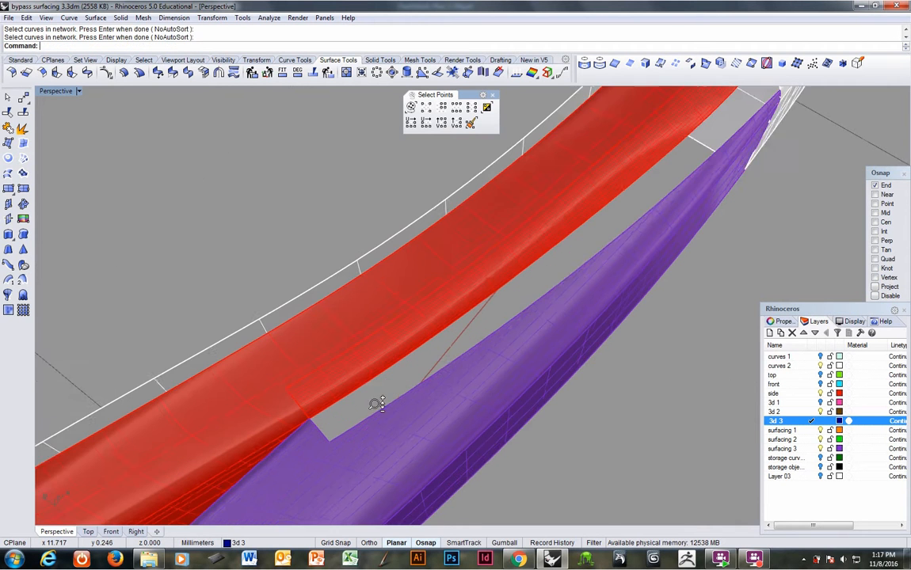
click(335, 404)
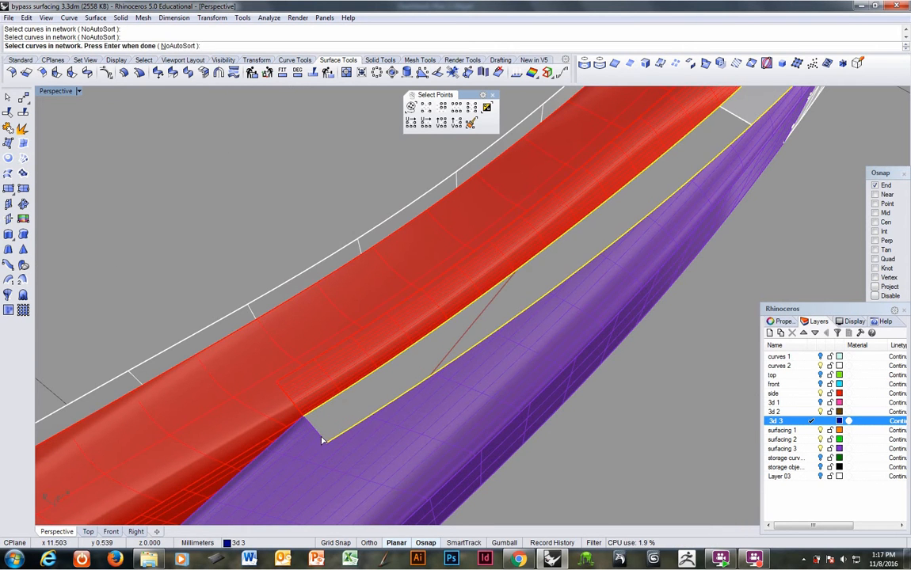
right_drag(555, 300, 687, 186)
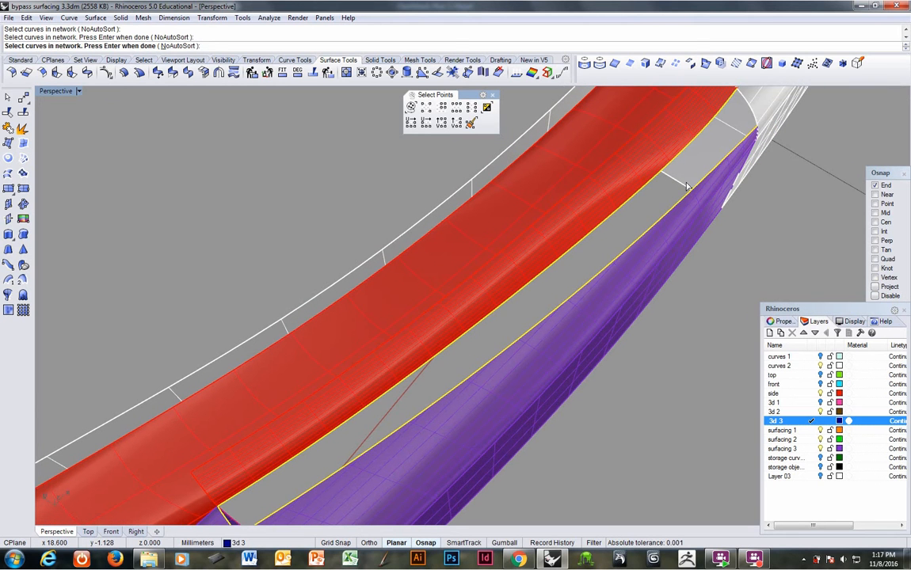
click(755, 122)
right_click(755, 122)
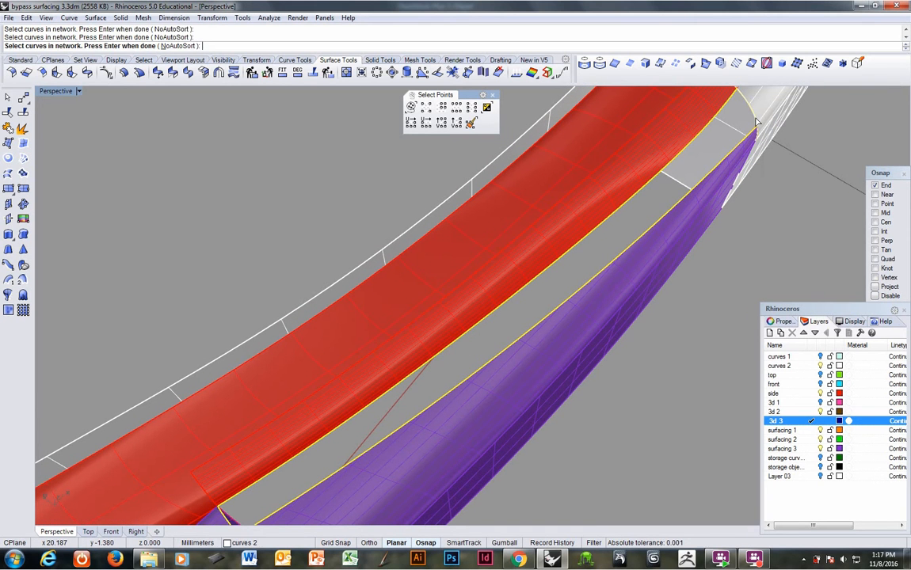
key(Escape)
Step: Start a network surface from the purple surface's long edge, the red polysurface's long edge, the short notch edge and the short edge at the white surface
right_click(734, 165)
click(725, 158)
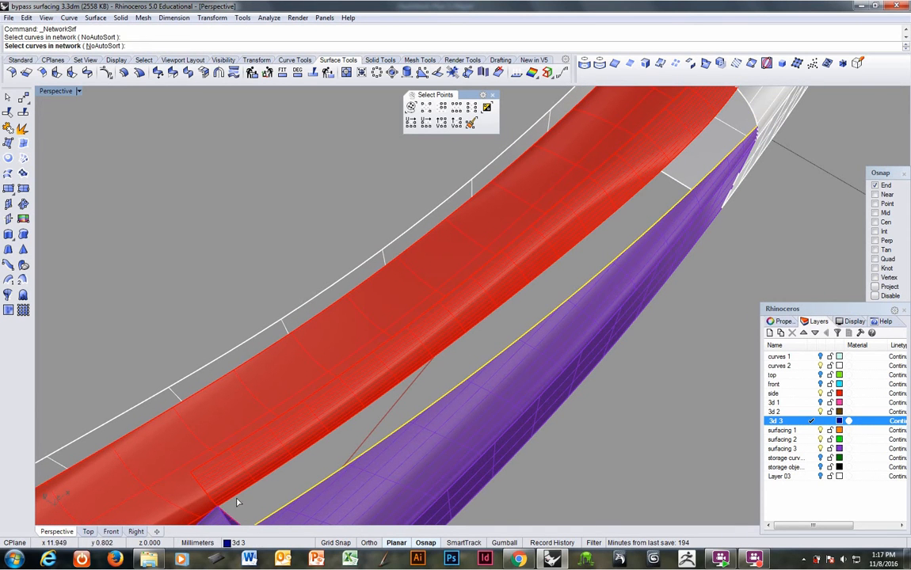
right_drag(236, 502, 278, 418)
click(274, 416)
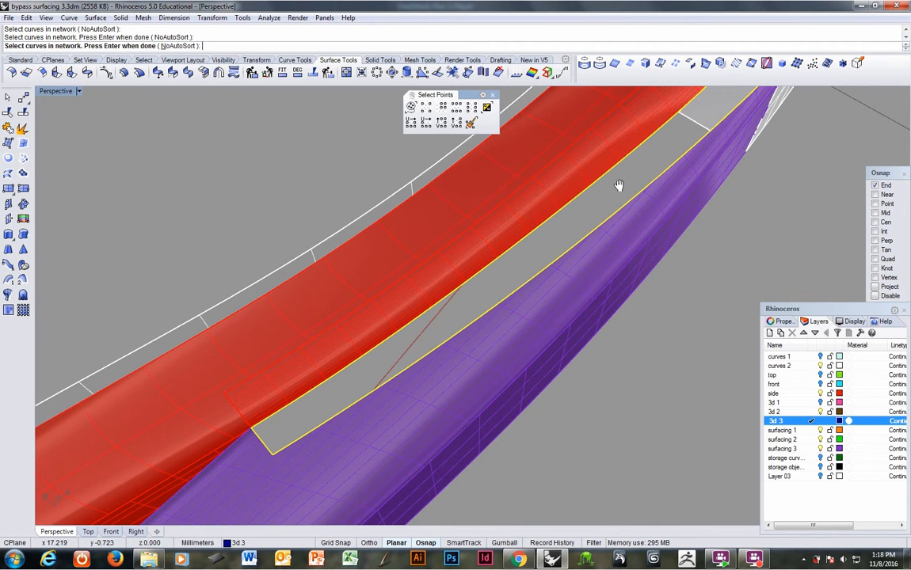
right_drag(618, 185, 658, 216)
click(638, 219)
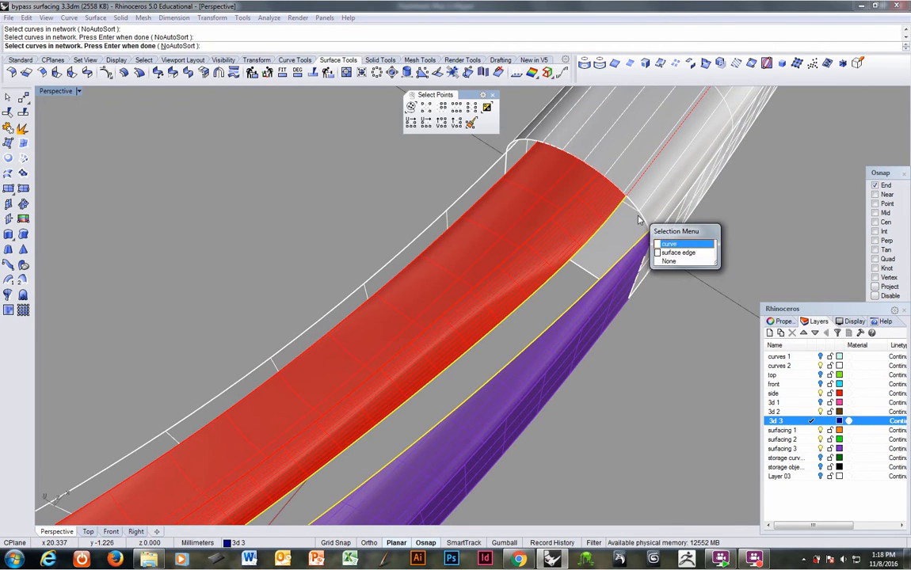
click(639, 218)
right_click(639, 219)
Step: Create the network surface with tangency at A and C, position at B, and curvature at D
right_click(631, 253)
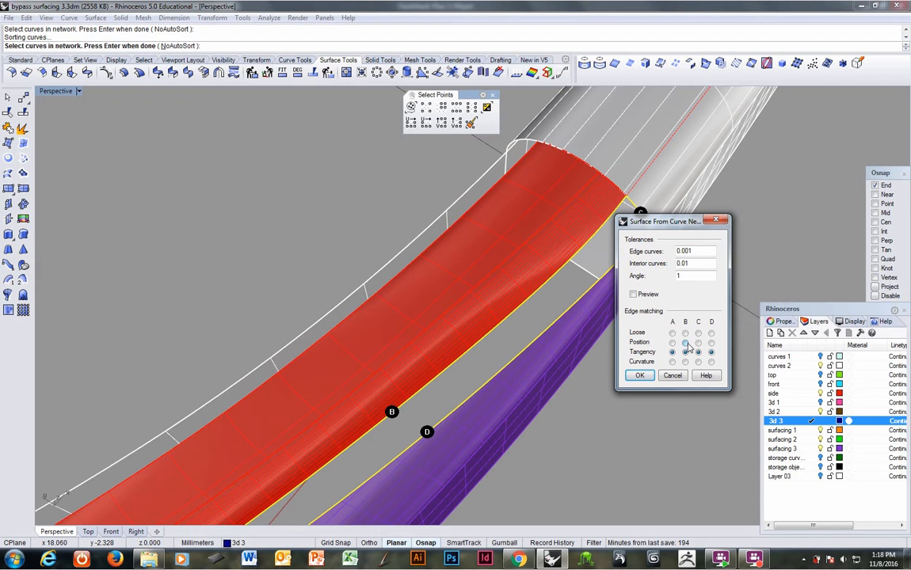
ctrl+right_drag(564, 253, 510, 306)
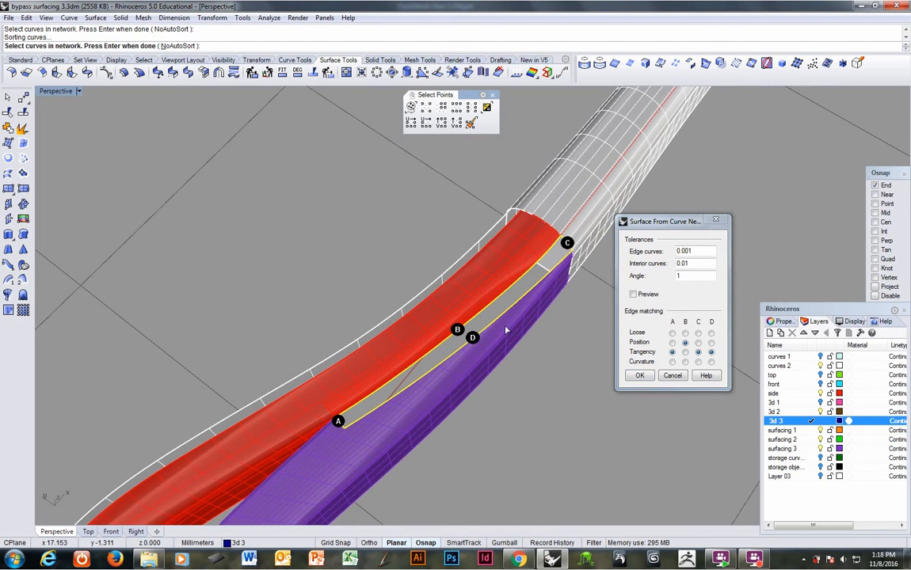
scroll(507, 331, up, 5)
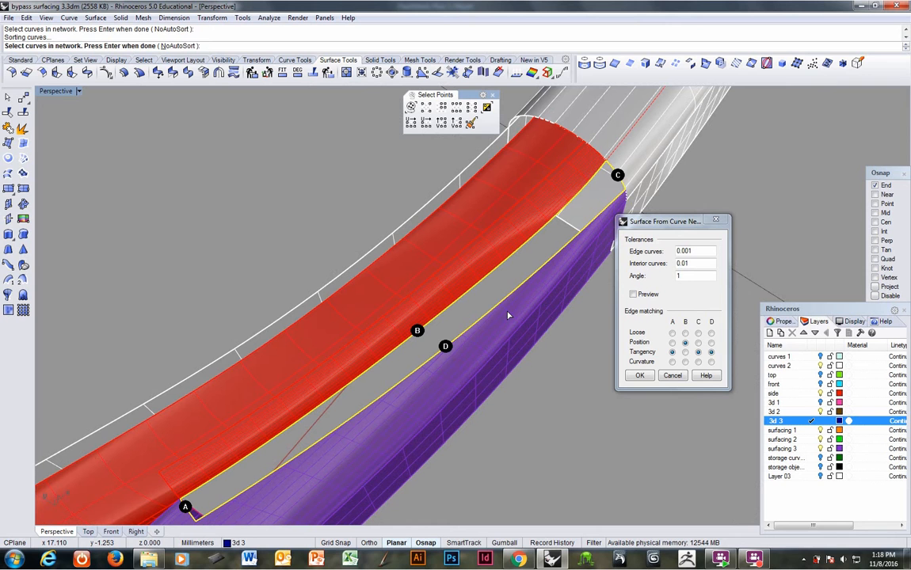
click(711, 362)
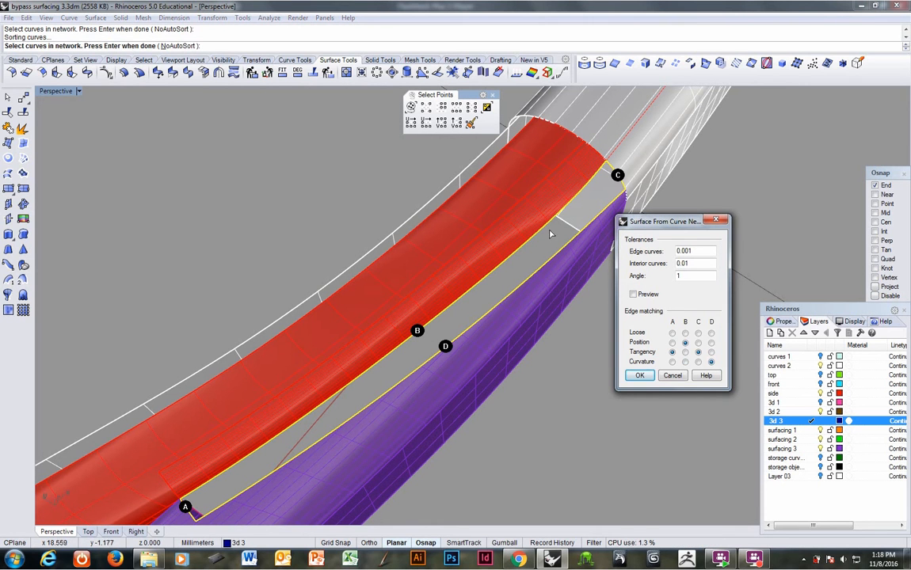
click(639, 377)
Step: Join the new dark blue network surface to the adjacent upper purple surface
right_drag(559, 377, 467, 316)
click(468, 315)
shift+click(491, 285)
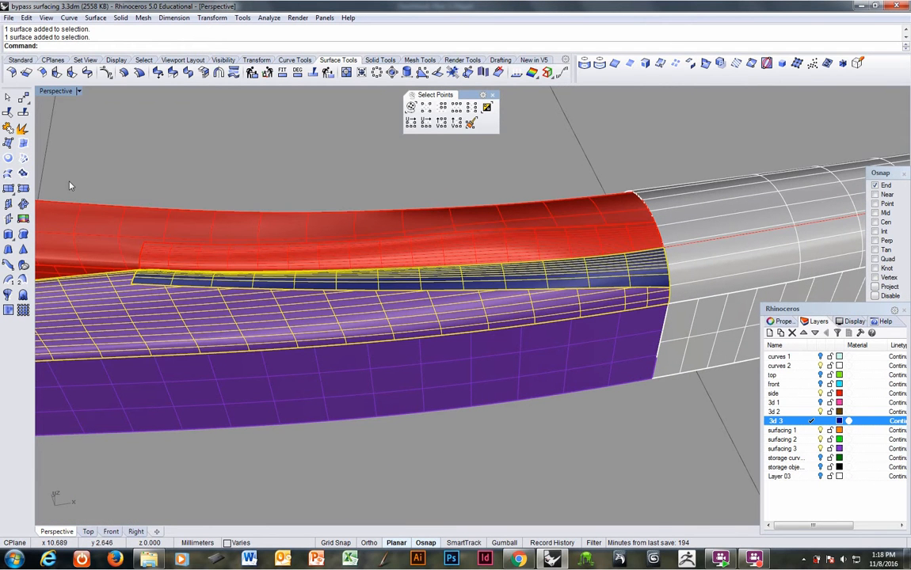
click(7, 129)
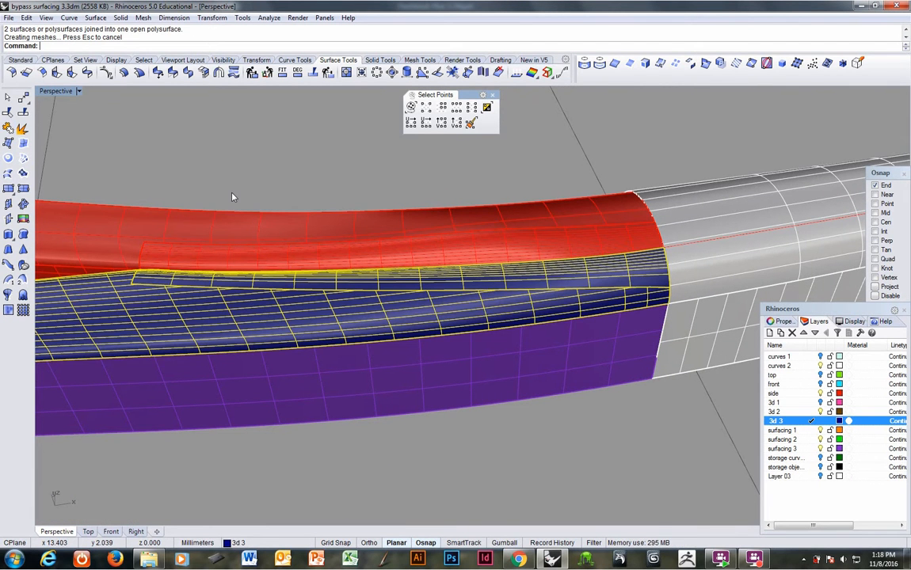
Step: Inspect the reflections across the joined bypass surfaces and handle with the sunroom 2 environment map, then close the analysis
text(EMap)
key(Return)
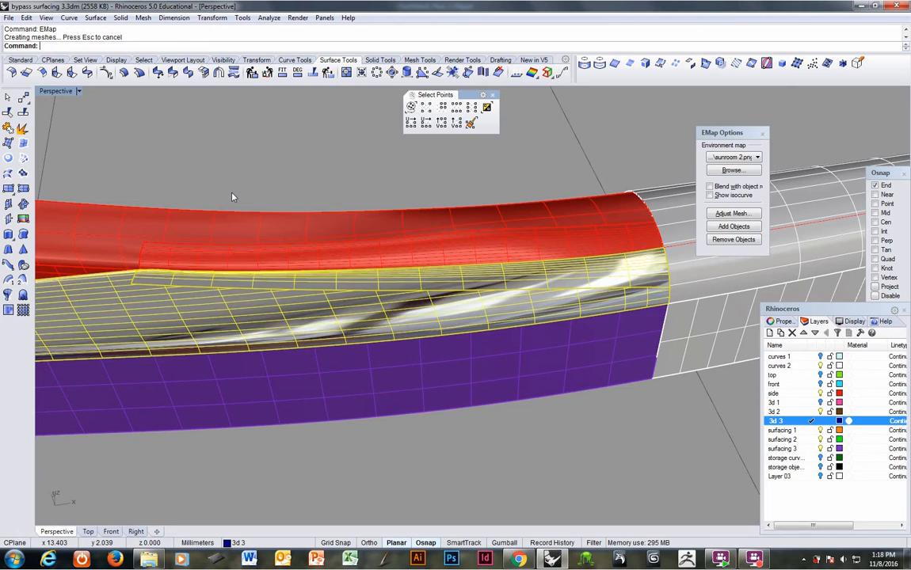
right_drag(549, 437, 345, 390)
drag(162, 186, 544, 389)
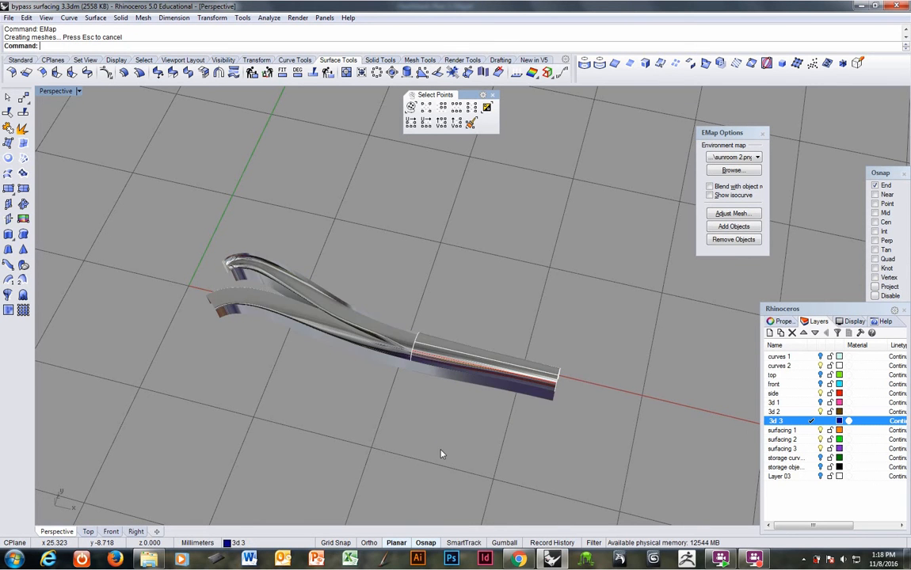
right_drag(409, 371, 416, 315)
scroll(438, 363, up, 8)
scroll(416, 314, down, 10)
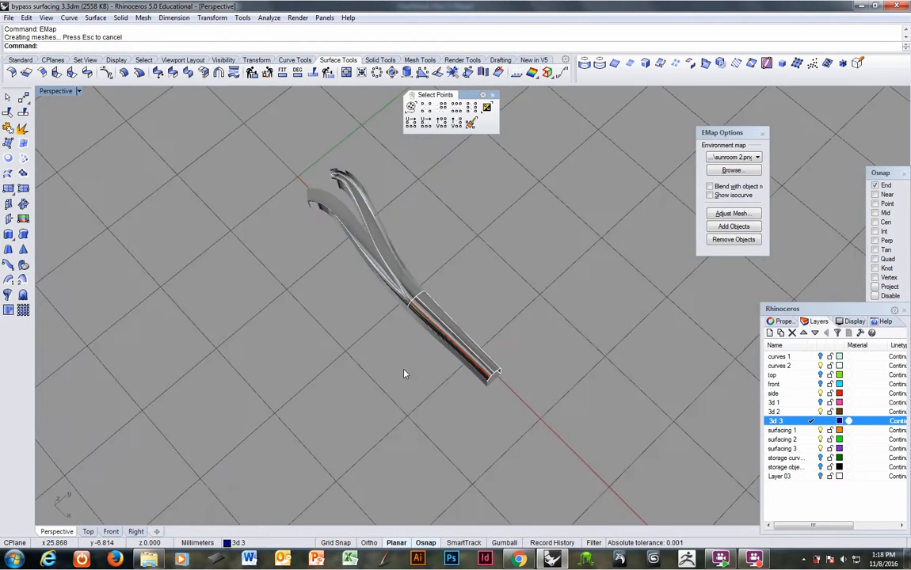
right_drag(402, 368, 448, 372)
scroll(455, 322, up, 6)
scroll(447, 372, down, 4)
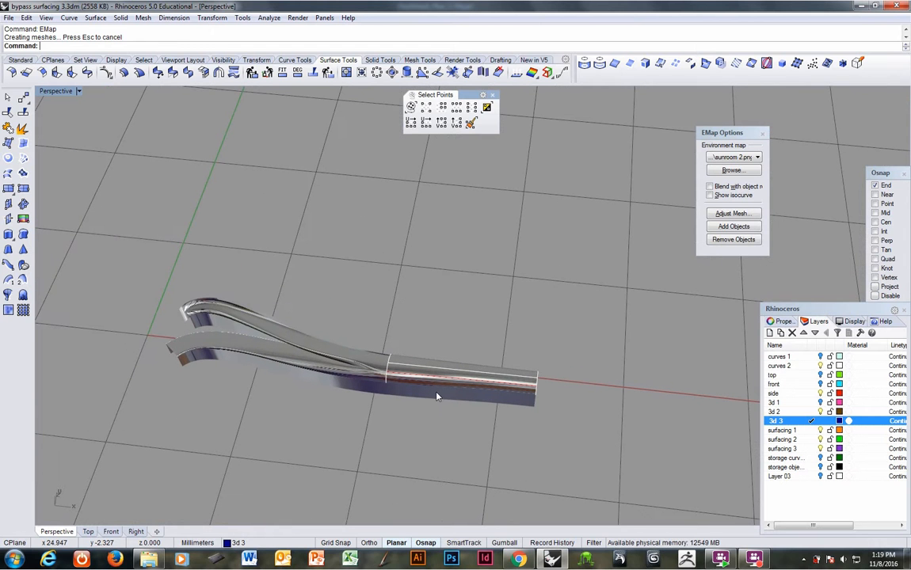
click(761, 135)
Step: Turn on the 3d 1 layer to show the outer pink surface
right_drag(373, 365, 364, 404)
scroll(404, 402, up, 7)
scroll(364, 405, down, 1)
right_drag(444, 388, 598, 358)
shift+right_drag(598, 358, 532, 332)
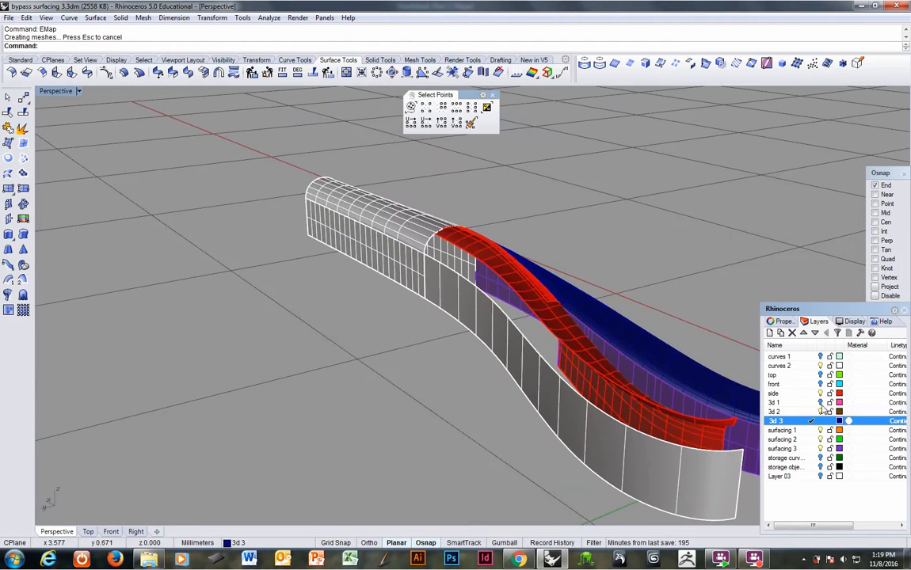
click(823, 405)
Step: Start a Join with the pink surface, the white outer wall, the red polysurface, and the white shank's top and side surfaces
right_drag(456, 337, 101, 256)
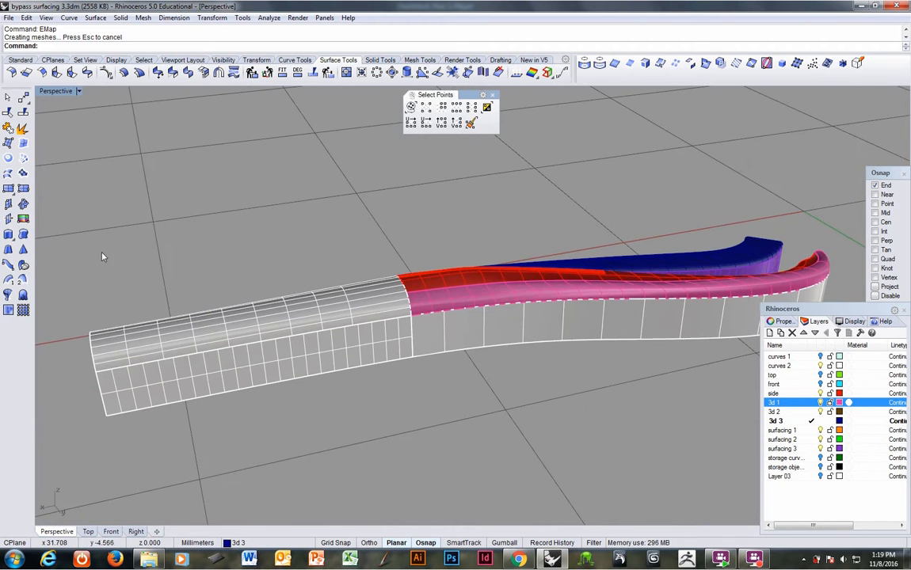
click(8, 129)
click(468, 296)
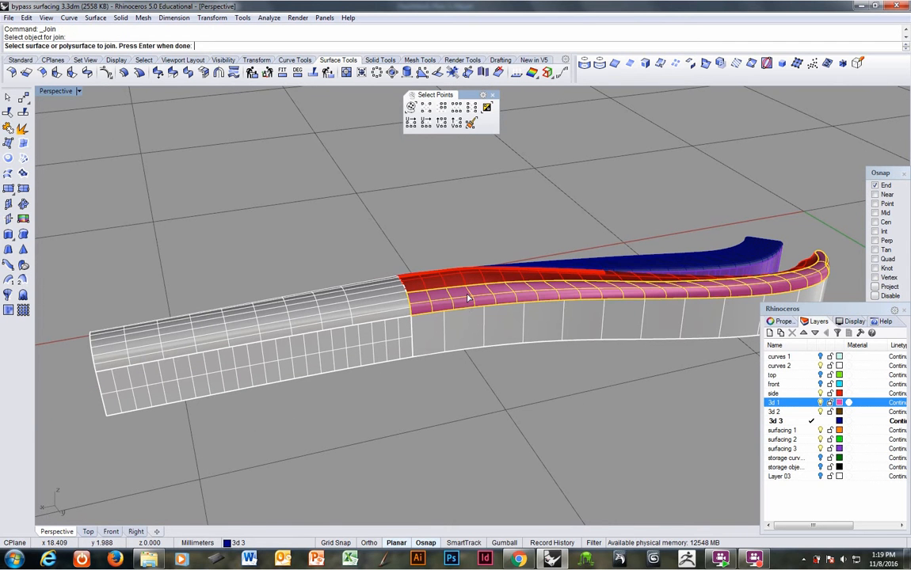
click(467, 330)
click(452, 281)
click(387, 313)
click(376, 347)
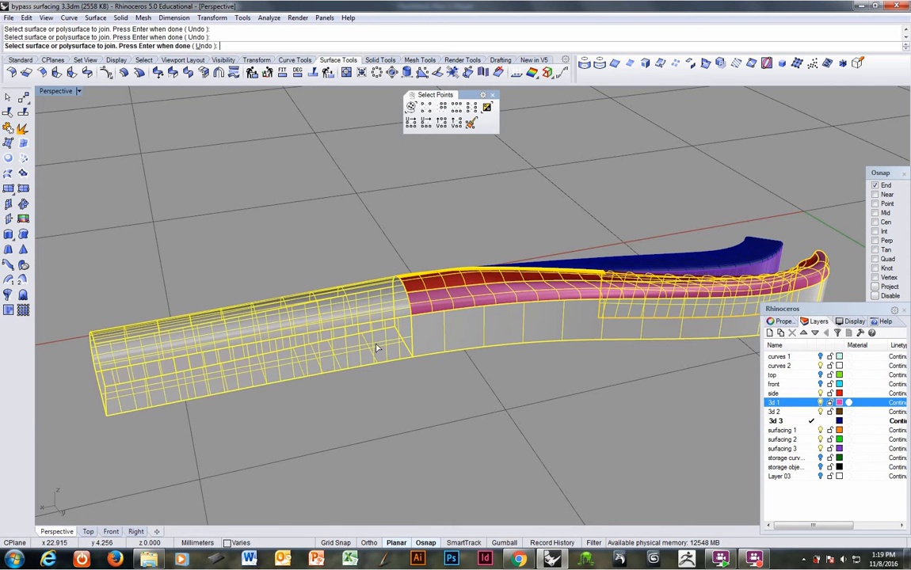
Step: Add the purple outer wall, the dark blue polysurface and the purple inner wall, and complete the join into one polysurface
right_drag(402, 320, 610, 320)
click(461, 297)
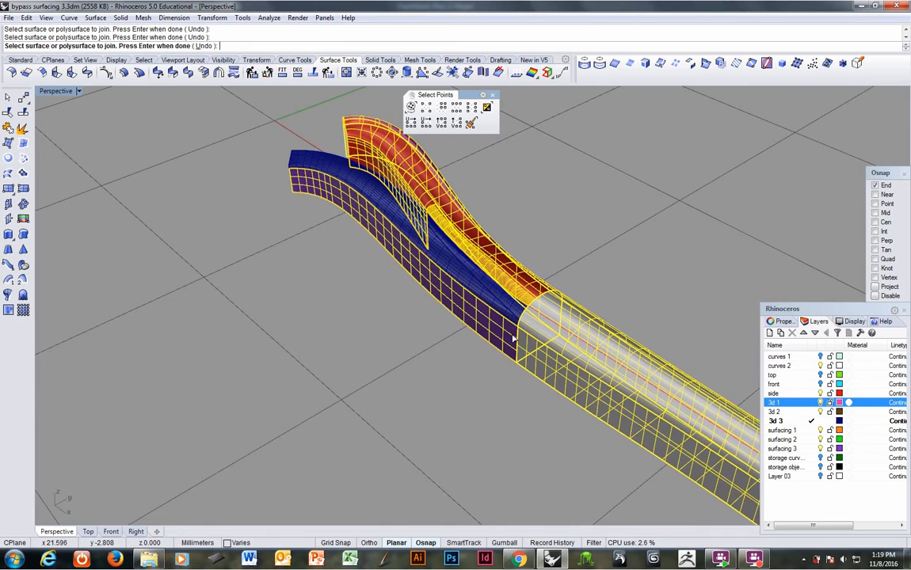
click(509, 310)
right_drag(440, 324, 201, 352)
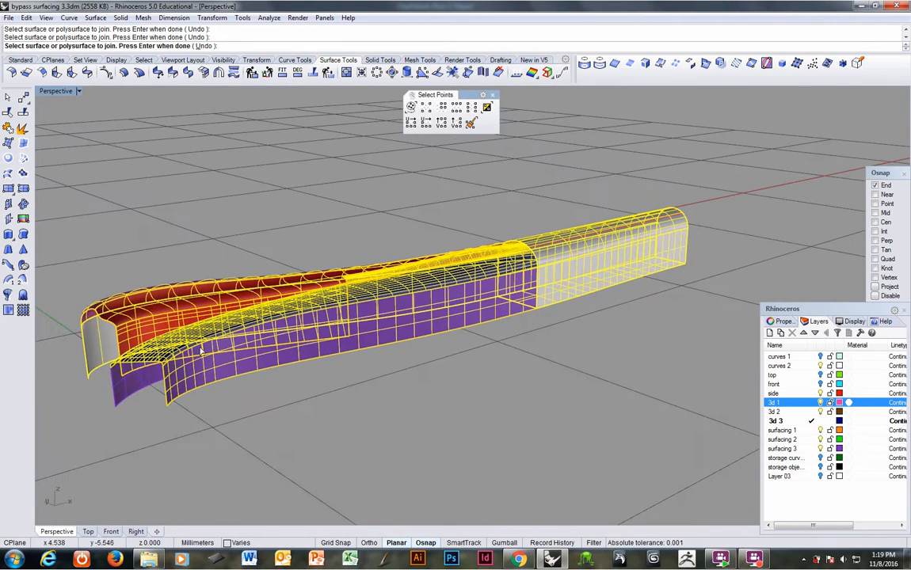
click(140, 388)
right_drag(402, 340, 329, 431)
key(Return)
Step: Group the construction curves around the straight shank and move them to the storage curves layer
scroll(343, 368, up, 3)
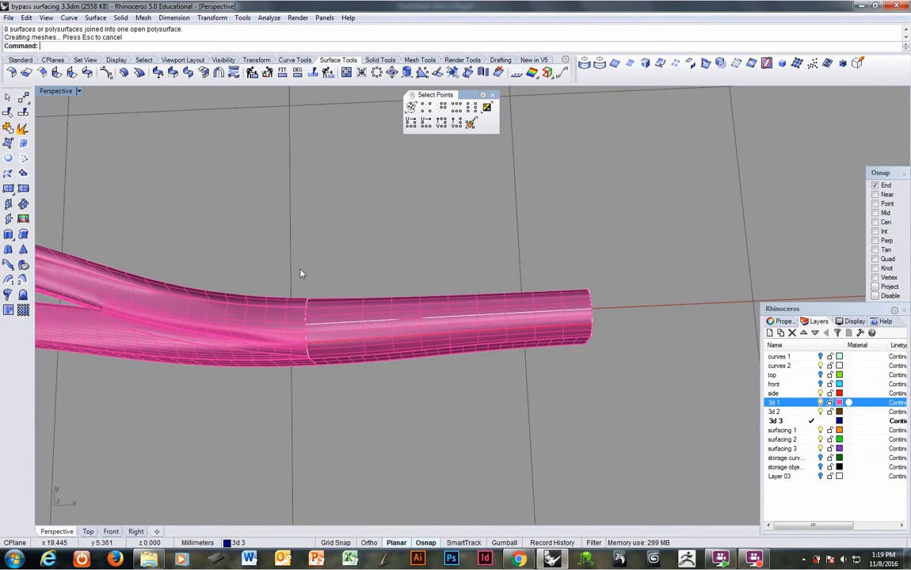
drag(274, 204, 663, 398)
right_drag(575, 403, 574, 316)
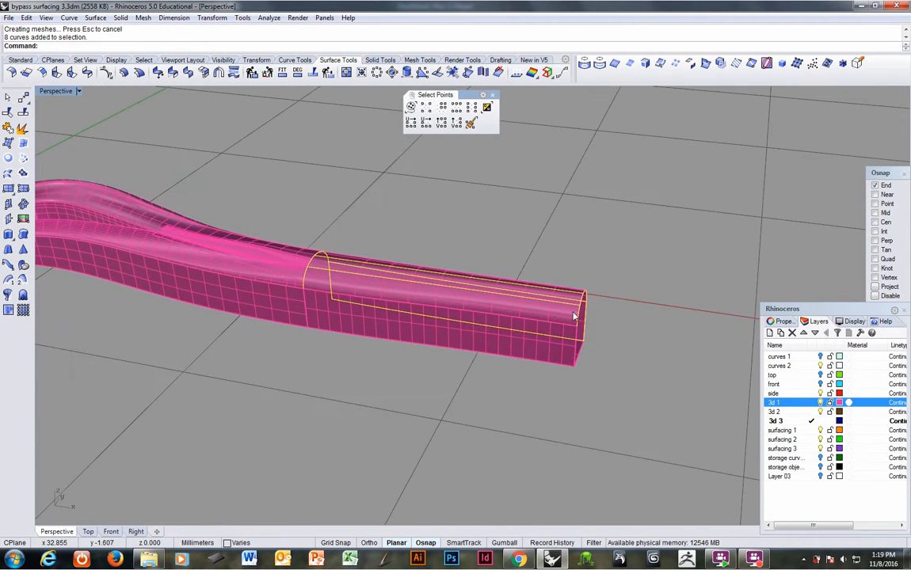
key(ctrl+g)
key(F4)
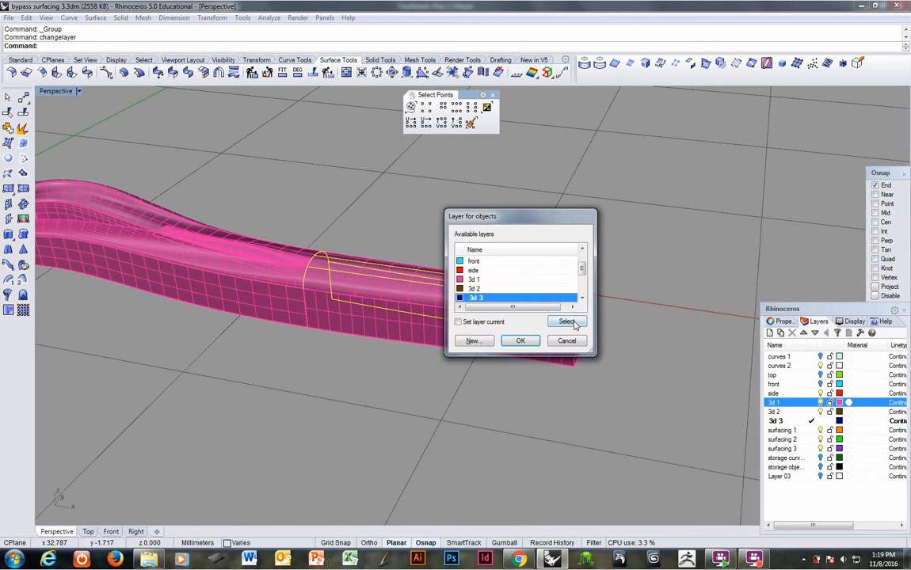
drag(584, 264, 582, 295)
click(487, 279)
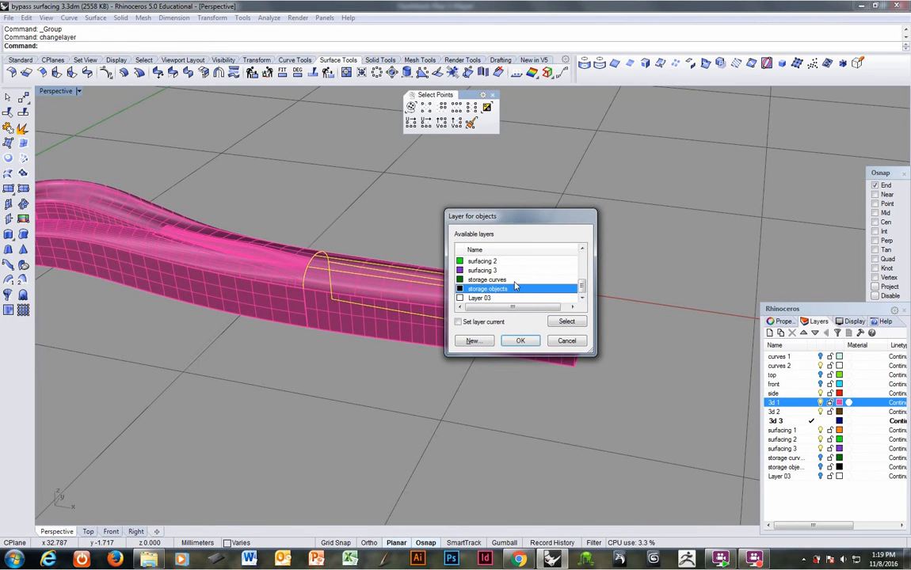
click(521, 341)
Step: Turn on the top and front layers to show the green and cyan layout curves
right_drag(459, 382, 396, 419)
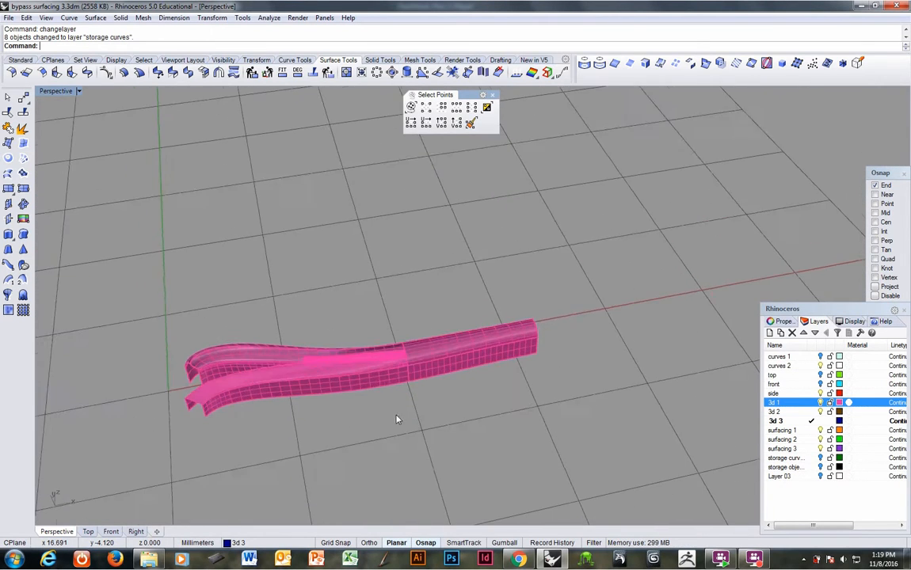
scroll(326, 336, up, 6)
shift+right_drag(362, 335, 530, 343)
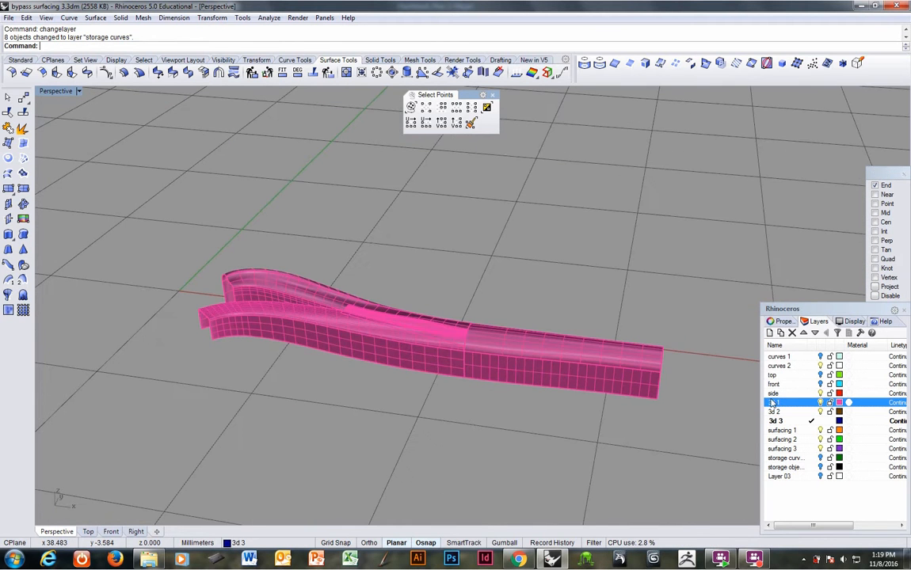
click(820, 375)
right_drag(623, 409, 494, 372)
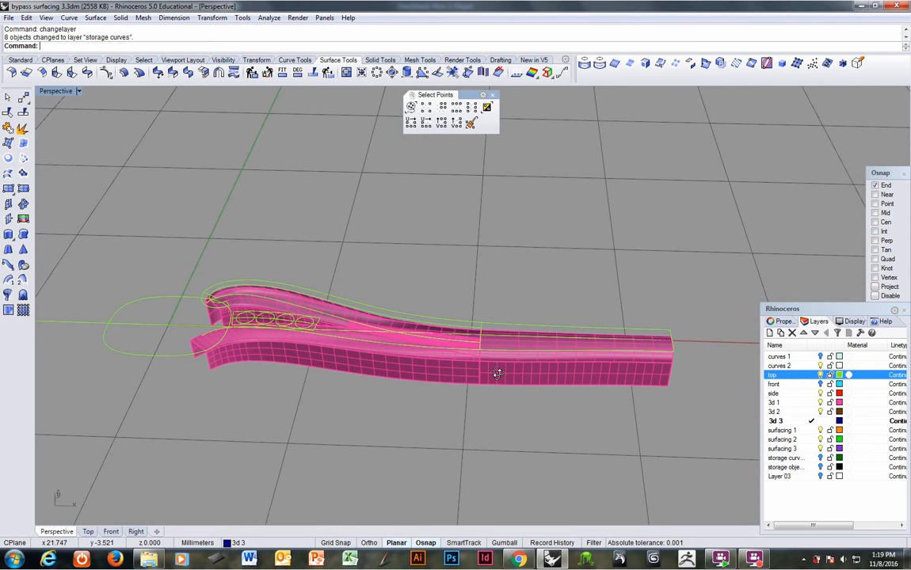
click(821, 384)
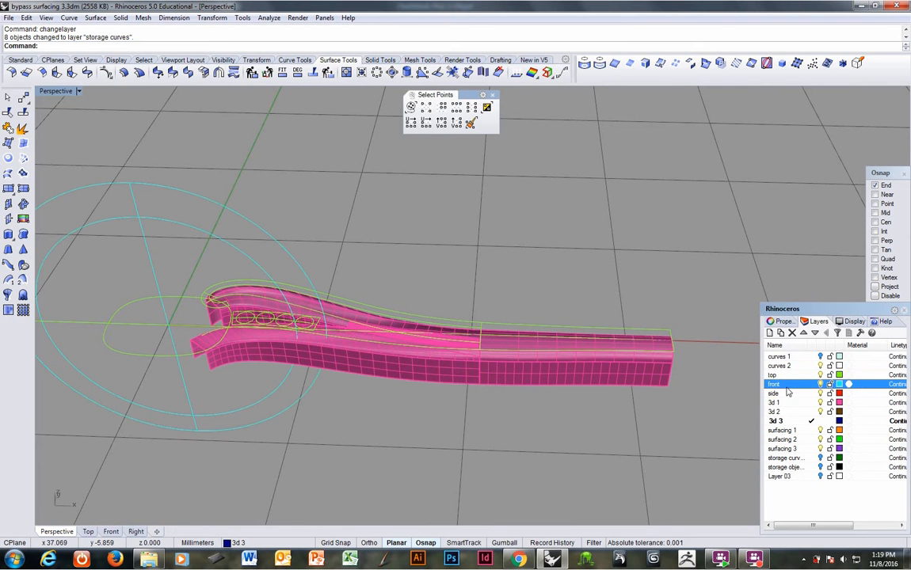
Step: Flow a copy of the joined polysurface from the green centre line onto the cyan outer ring curve, with Rigid and Stretch set to No
right_drag(432, 350, 457, 354)
click(534, 367)
right_drag(534, 366, 451, 357)
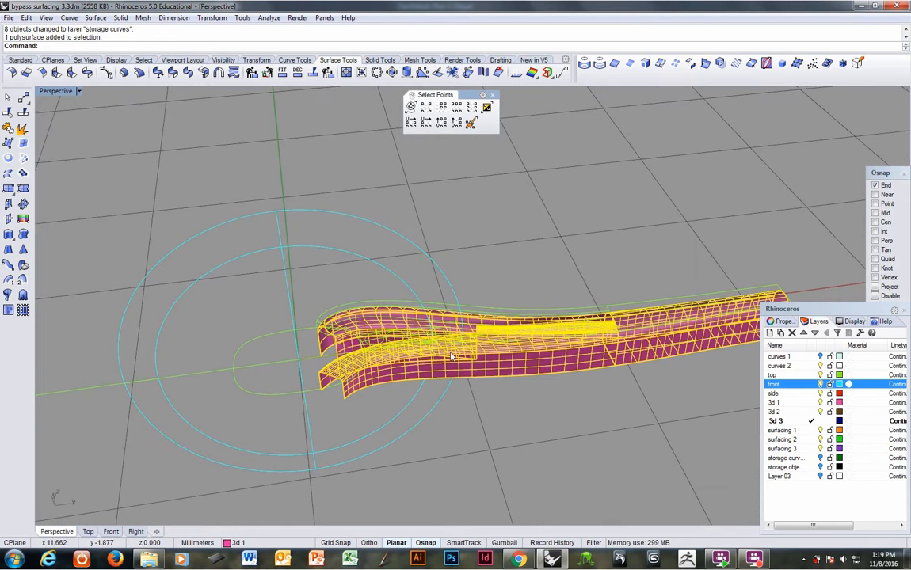
click(211, 17)
click(238, 241)
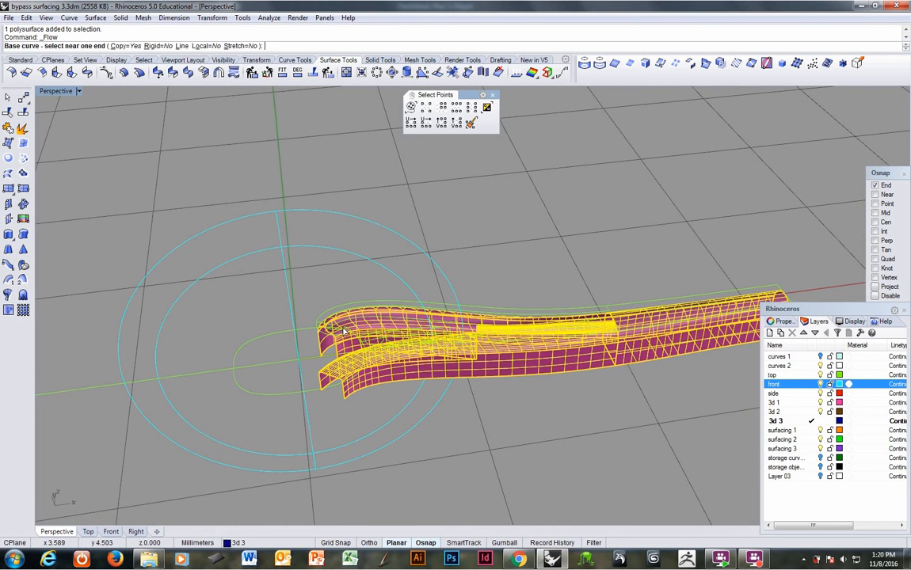
click(314, 362)
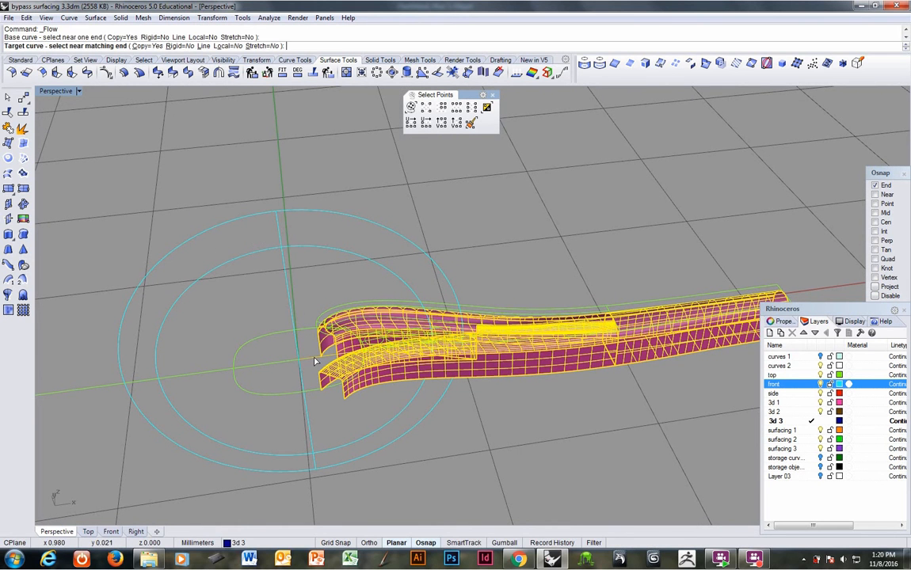
click(296, 218)
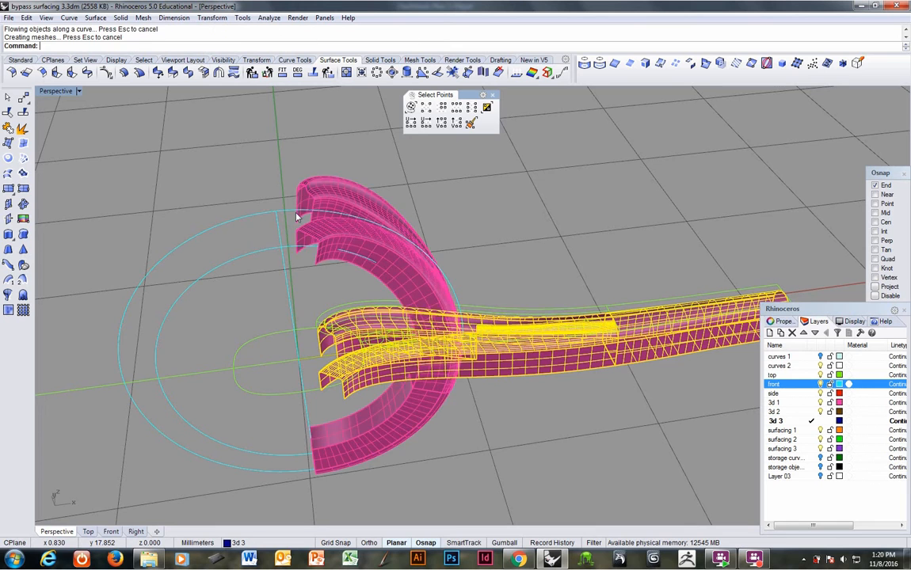
Step: Move the curved half-ring polysurface to the surfacing 1 layer
right_drag(296, 218, 473, 244)
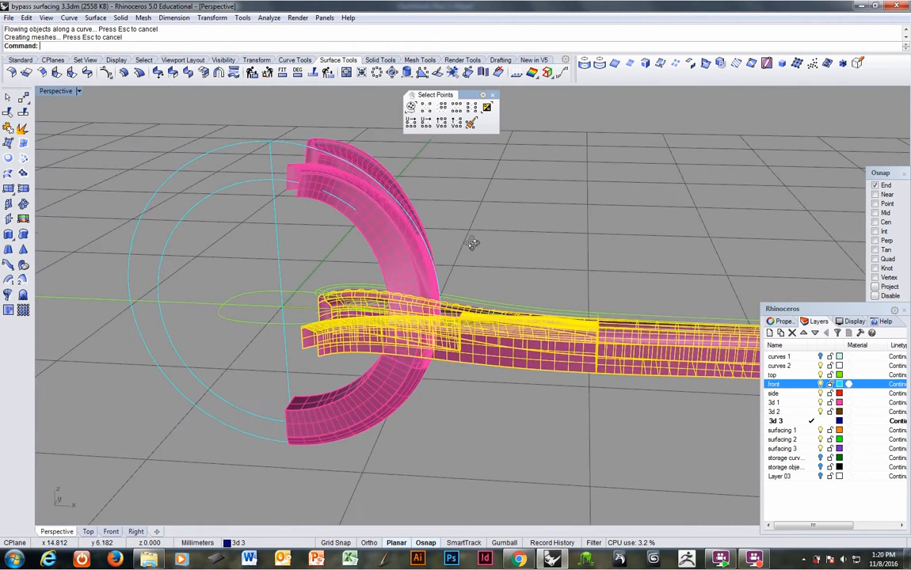
click(385, 217)
right_drag(385, 217, 378, 274)
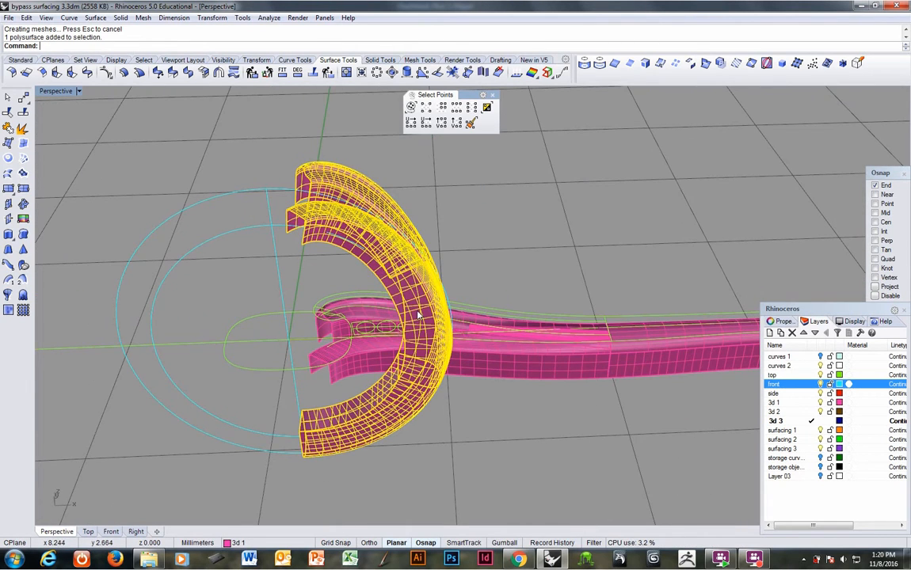
key(F4)
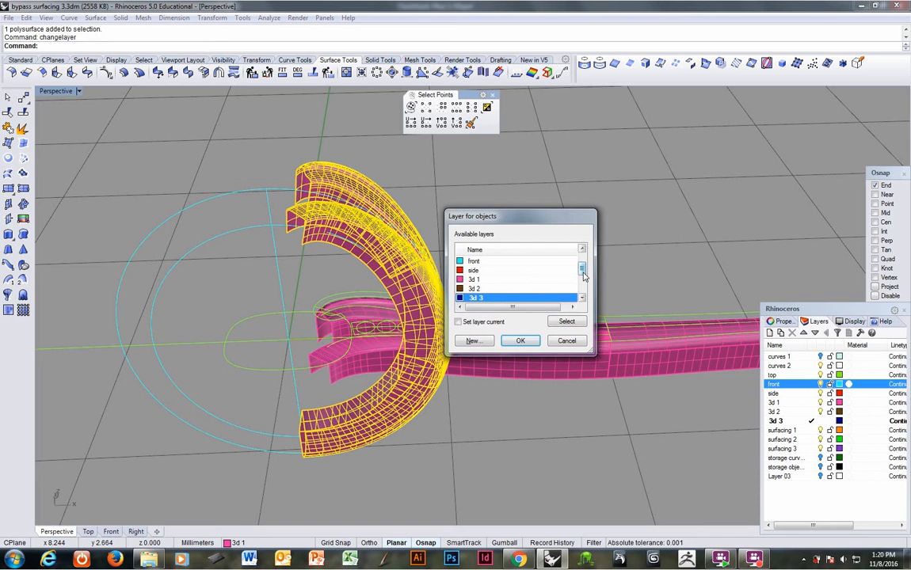
drag(584, 276, 584, 281)
click(511, 298)
click(511, 290)
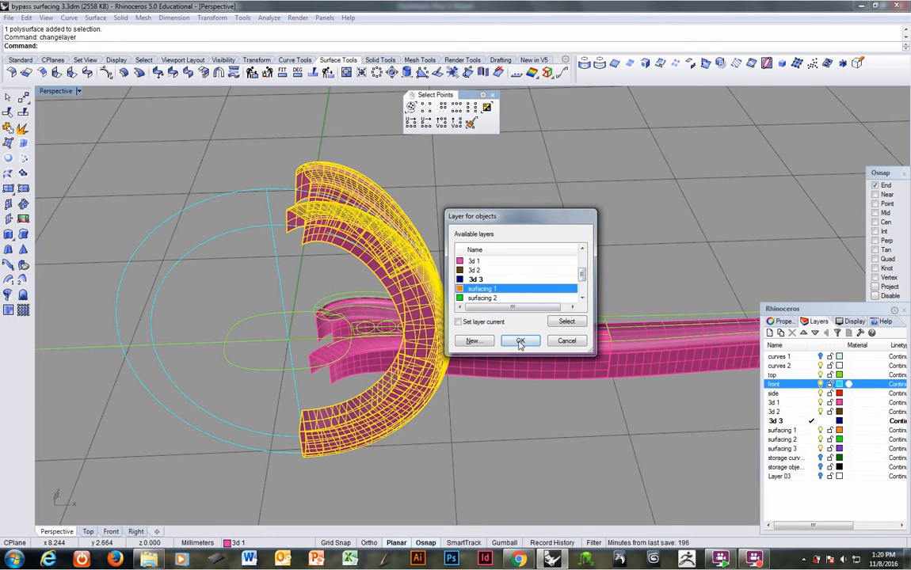
click(520, 343)
click(504, 393)
Step: Make the side layer current and turn off the 3d 1 layer to hide the flat original
click(811, 404)
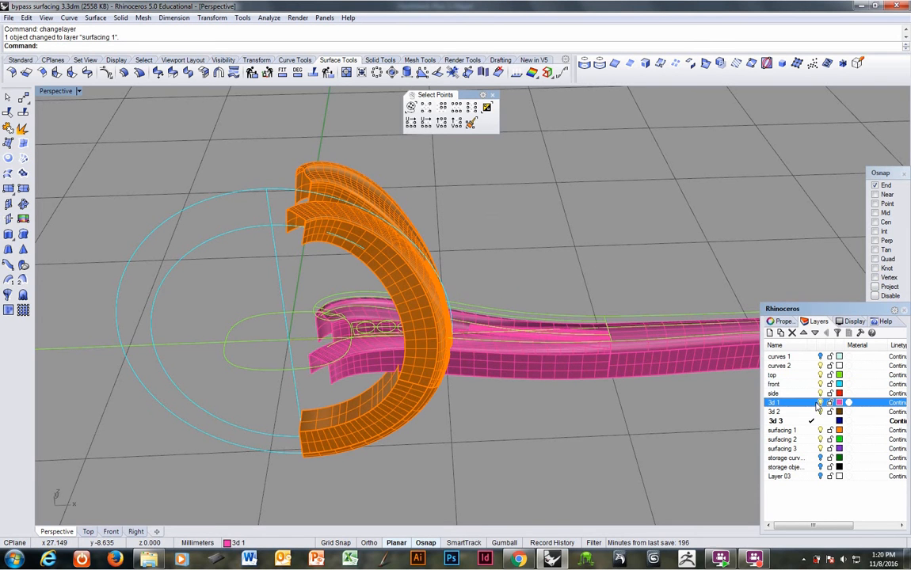
click(811, 393)
click(818, 404)
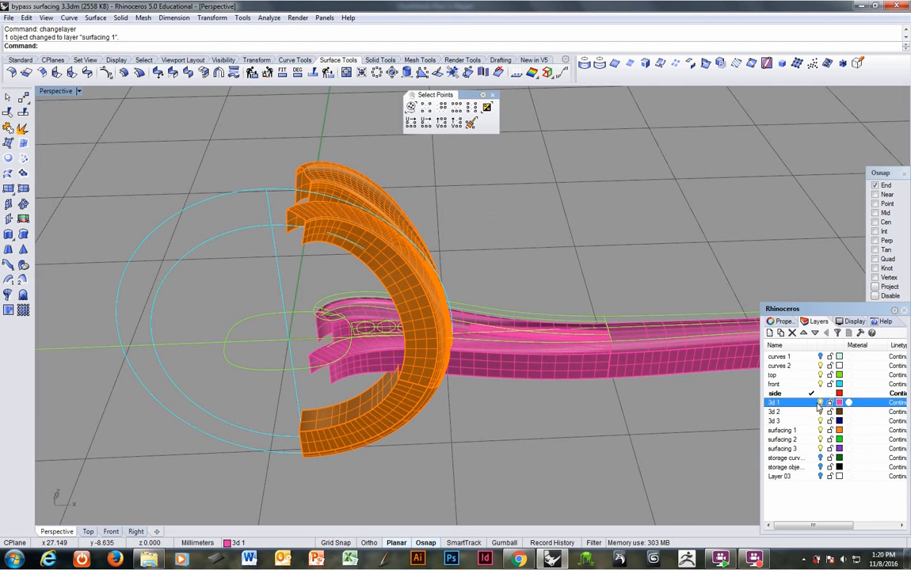
click(811, 394)
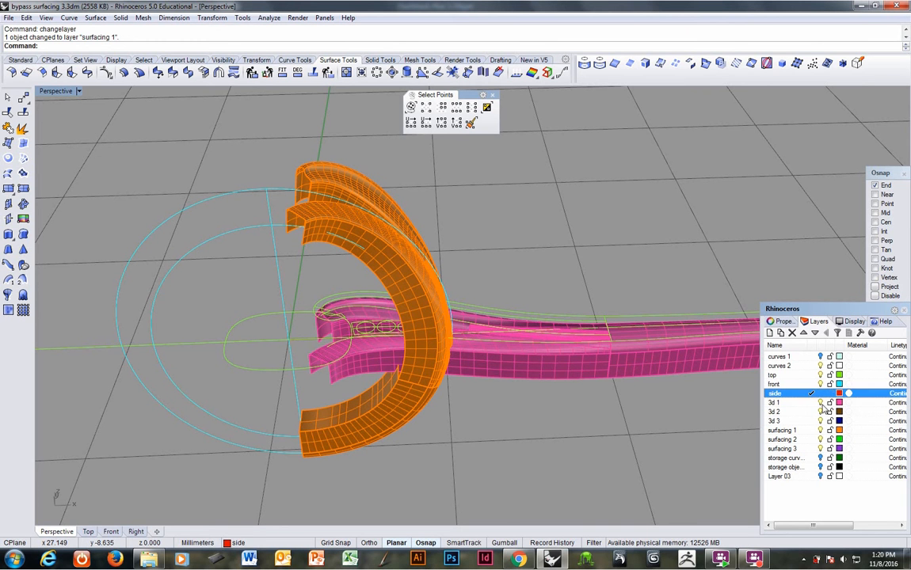
click(820, 403)
Step: Rotate a copy of the orange half-ring polysurface 180 degrees about the origin to form the opposite half
right_drag(507, 332, 349, 380)
click(425, 377)
scroll(450, 350, down, 5)
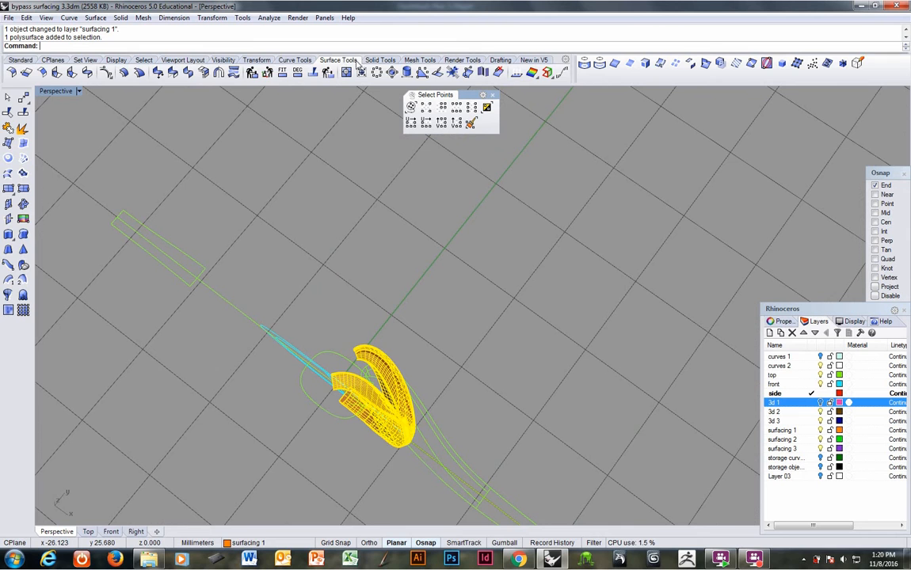
click(242, 60)
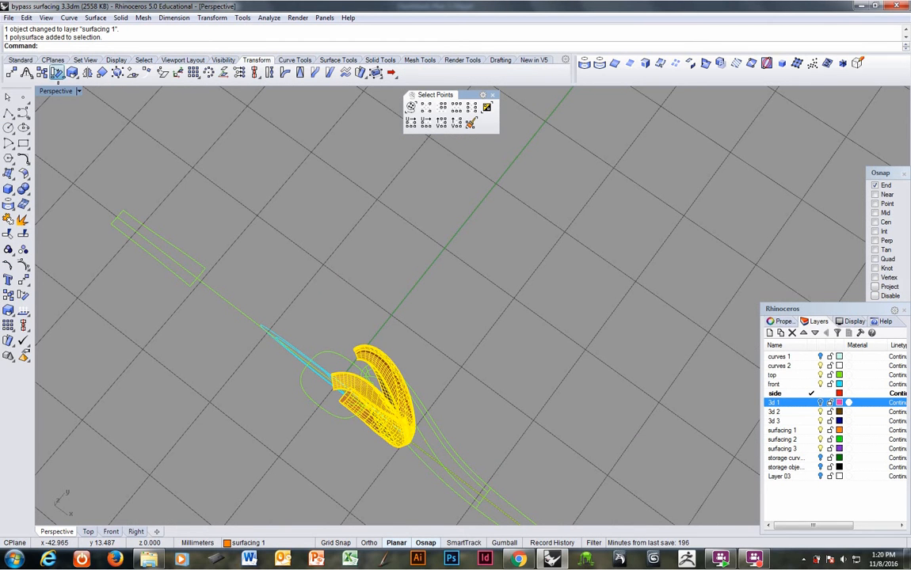
click(57, 73)
text(0)
key(Return)
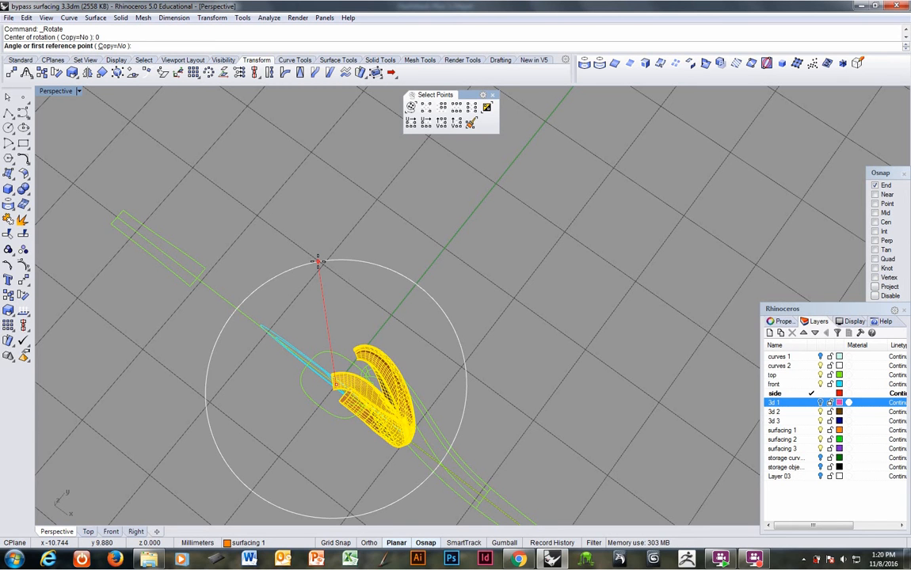
text(c)
key(Return)
text(1)
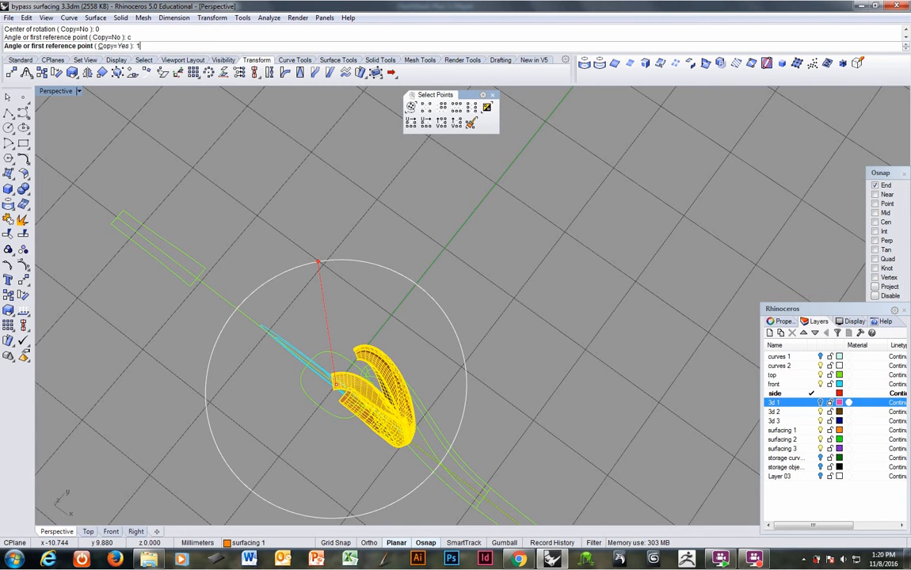
text(80)
key(Return)
key(Return)
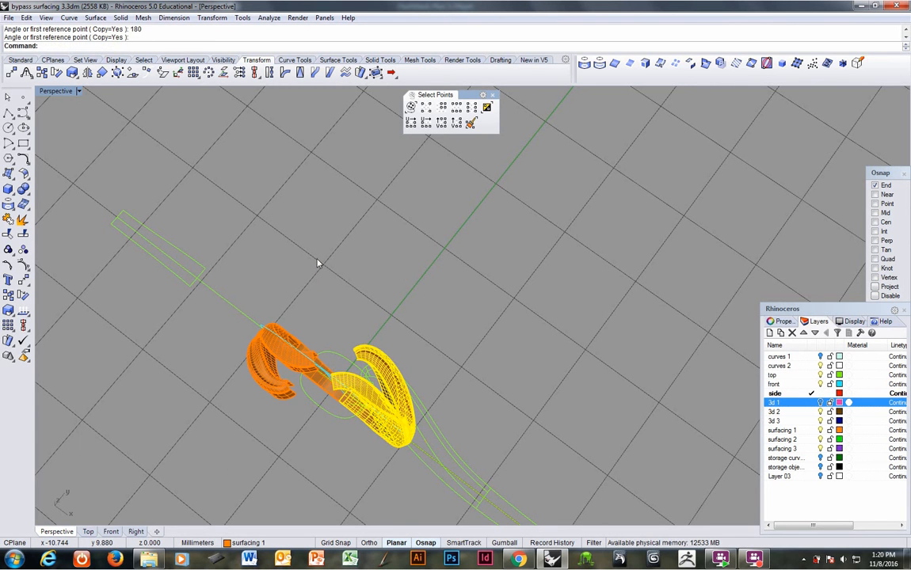
Step: Join the two orange ring halves into one polysurface
right_drag(324, 345, 434, 321)
click(257, 346)
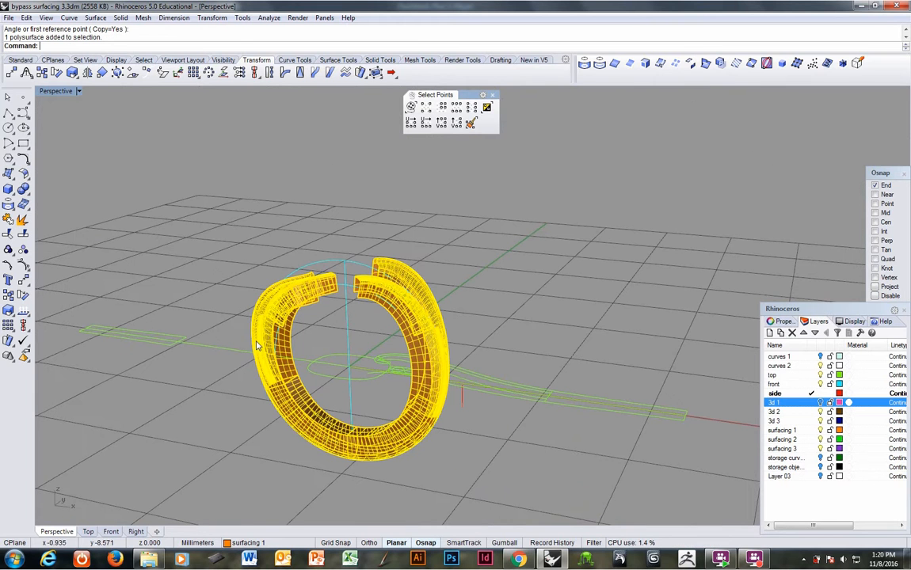
click(9, 222)
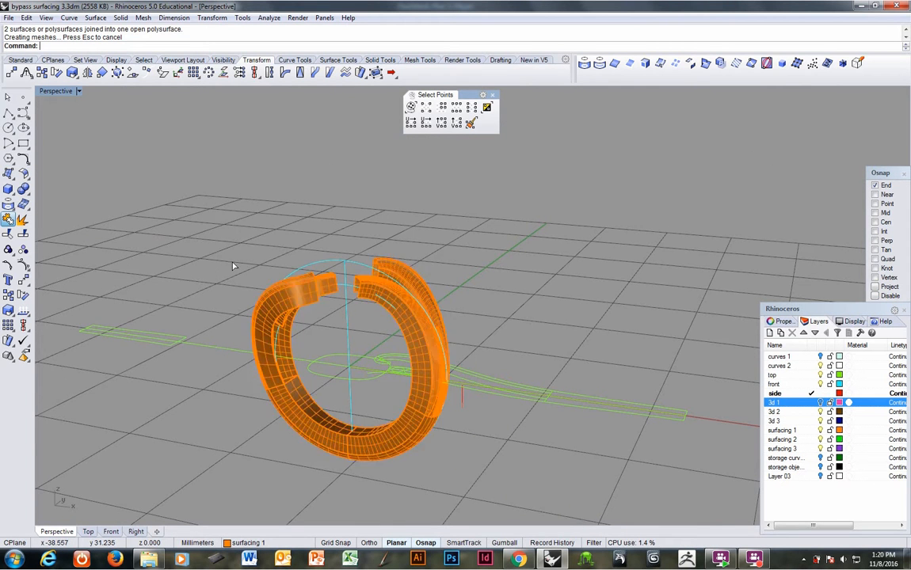
Step: Extrude the inner finger circle to both sides as an open cylinder on the side layer, and turn off the top and front layers
right_drag(257, 278, 341, 217)
click(417, 304)
click(441, 326)
click(338, 60)
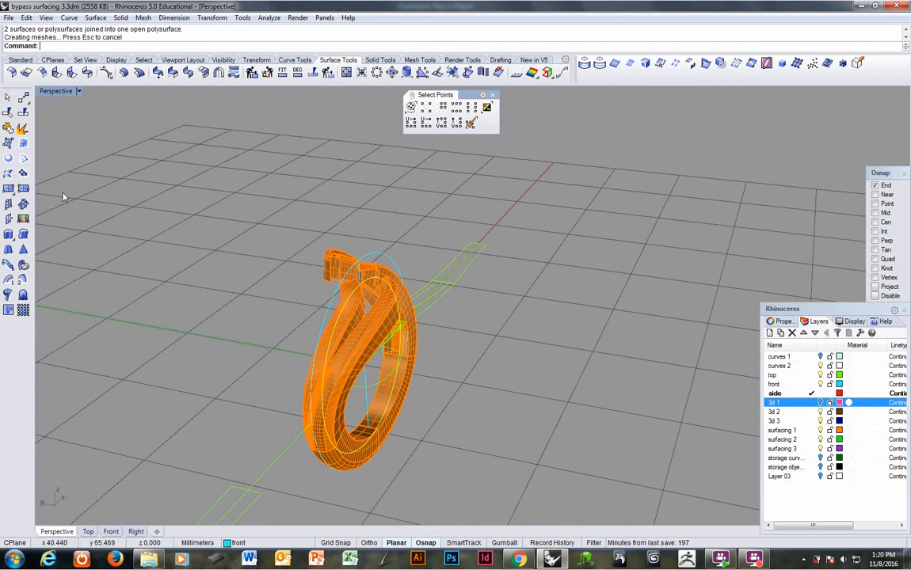
click(8, 234)
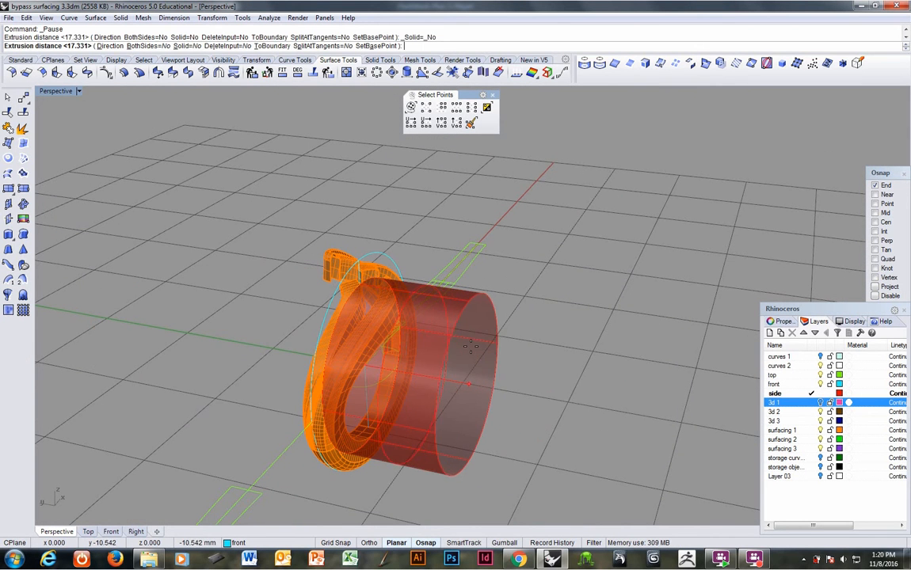
text(b)
key(Return)
click(464, 383)
right_drag(528, 340, 533, 368)
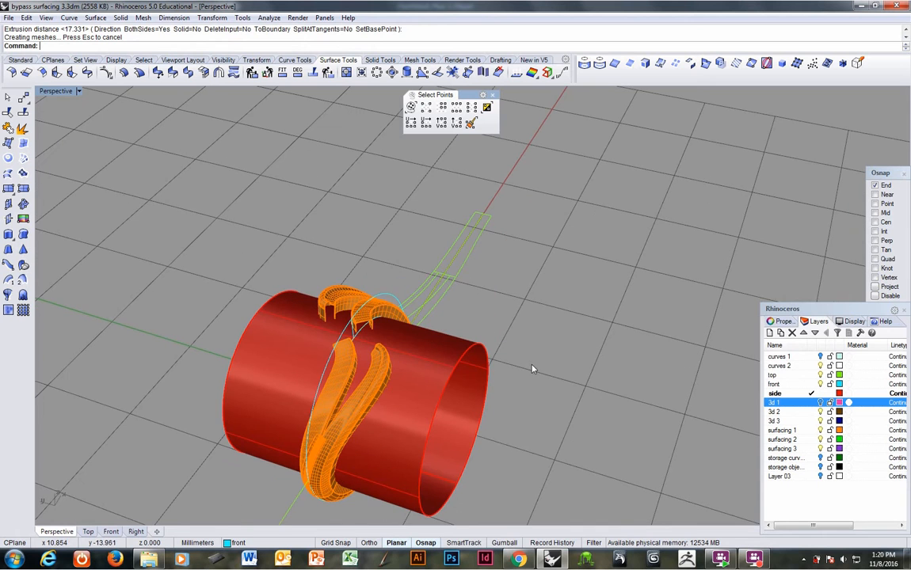
click(824, 385)
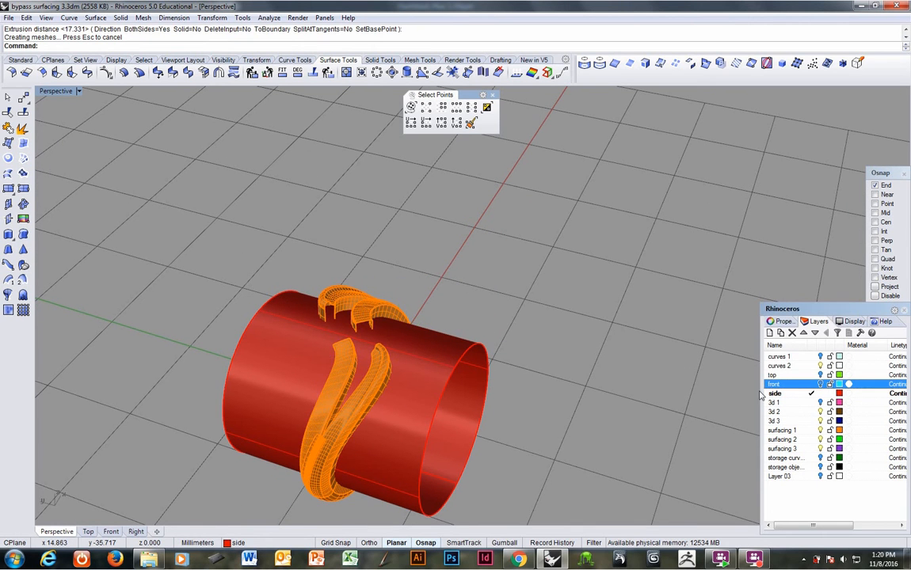
Step: Run the environment map surface analysis (EMap) on the joined orange ring polysurface
click(369, 393)
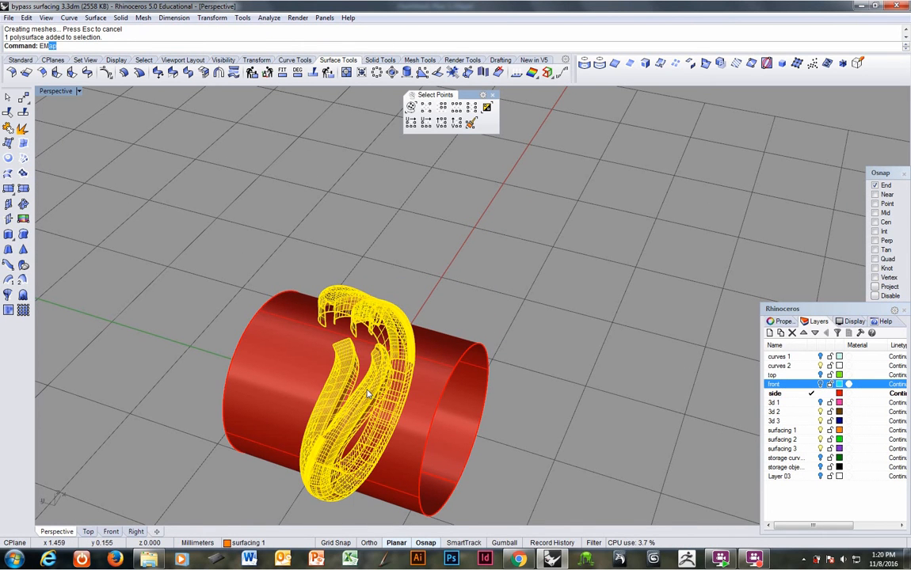
text(EMap)
key(Return)
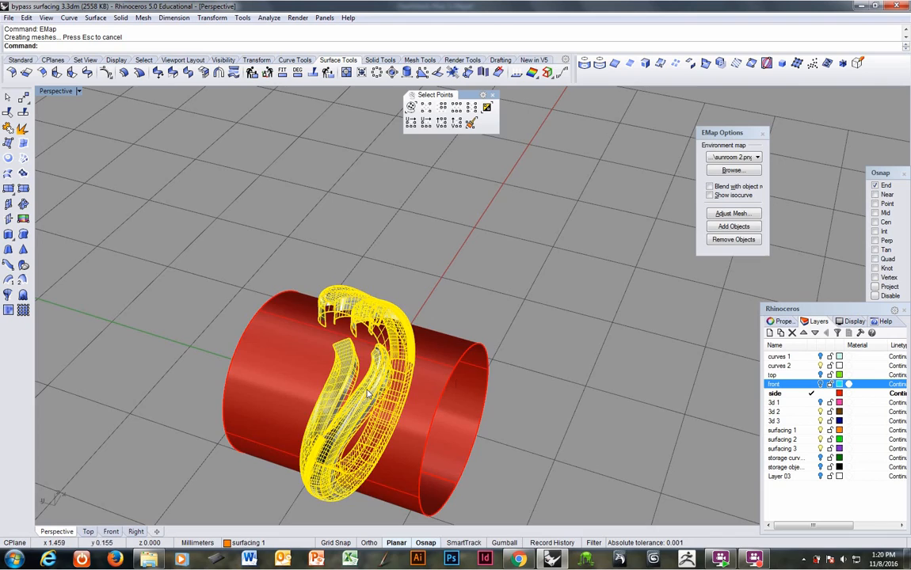